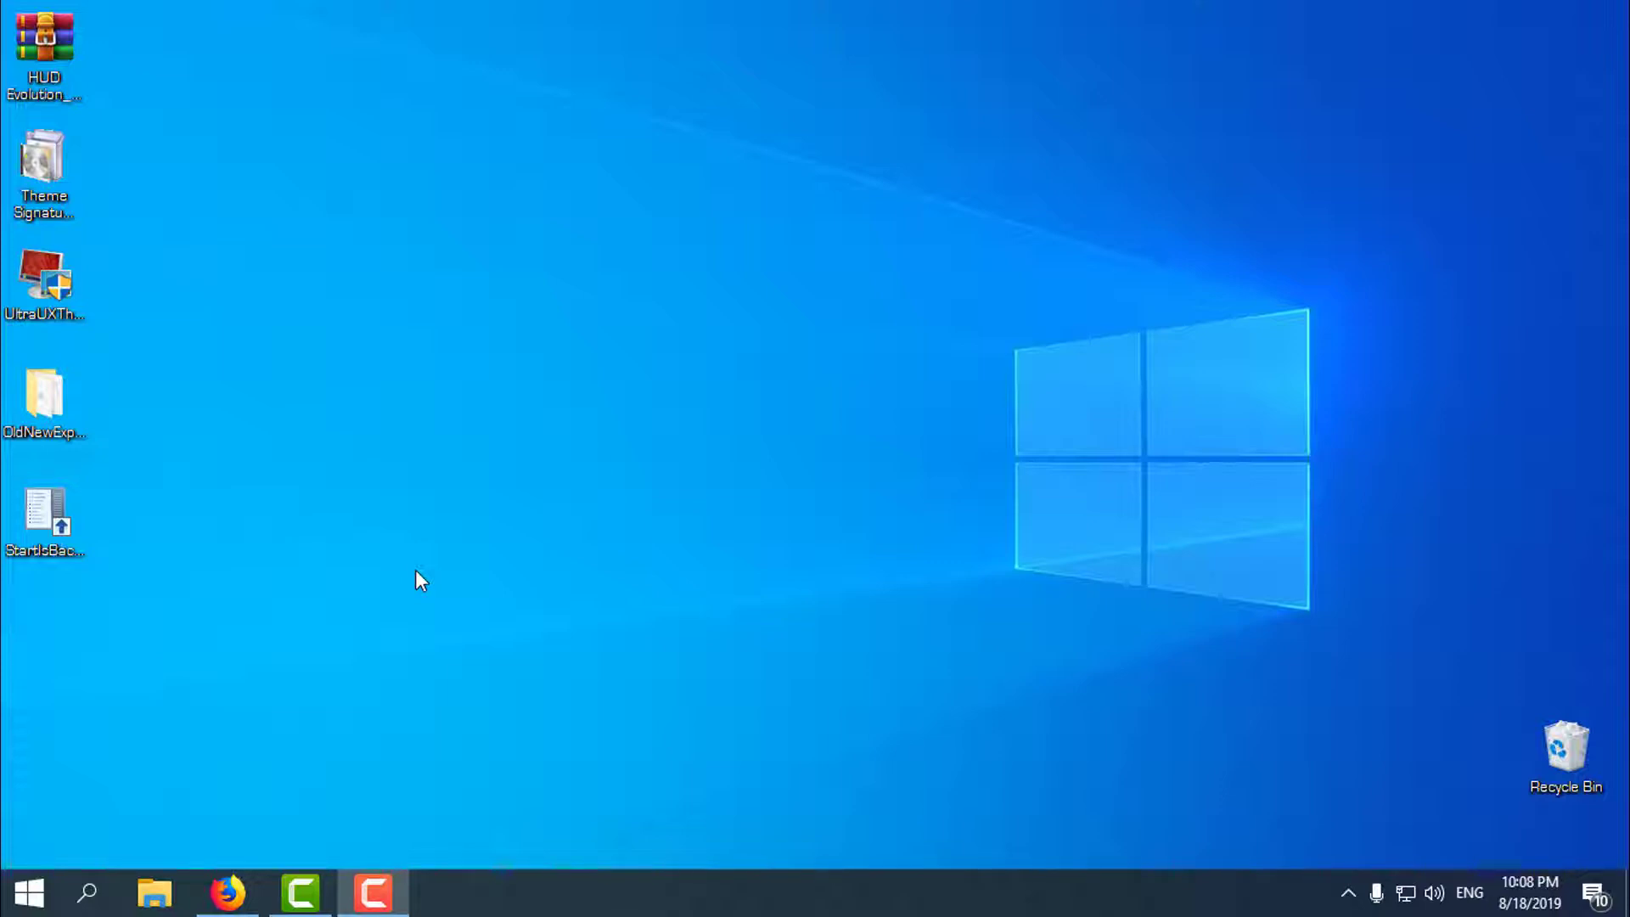
Run winver to check the installed Windows version and build, and close the About Windows dialog
{"action": "key", "text": "super+r"}
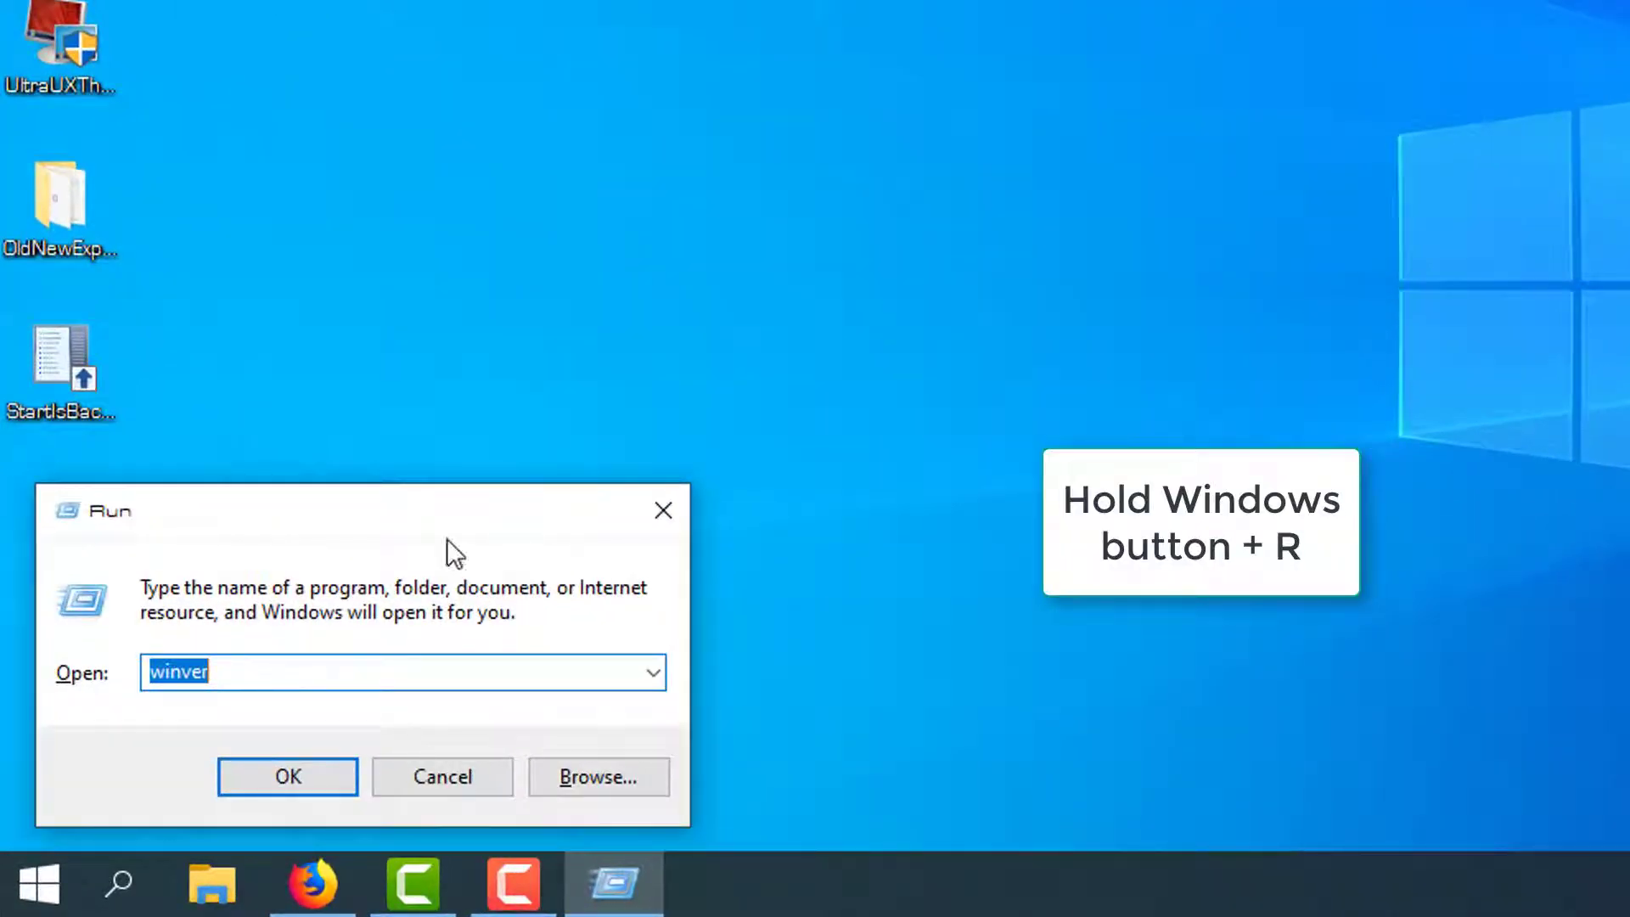
{"action": "left_click", "coordinate": [284, 671]}
{"action": "left_click_drag", "start_coordinate": [251, 673], "coordinate": [131, 670]}
{"action": "left_click", "coordinate": [305, 681]}
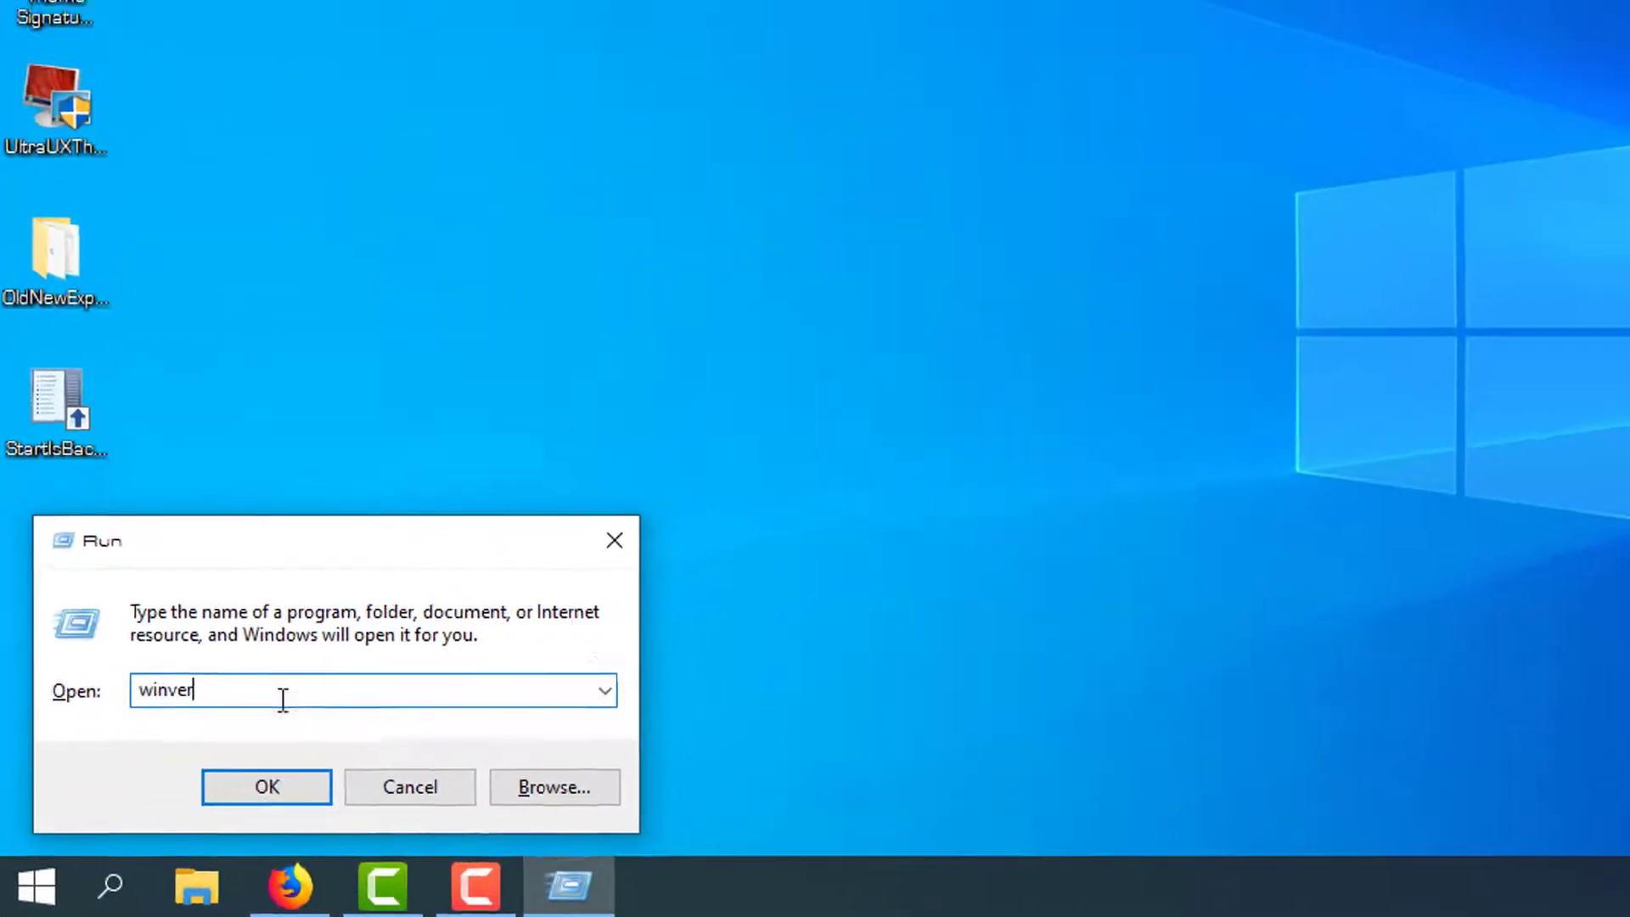
{"action": "left_click", "coordinate": [273, 794]}
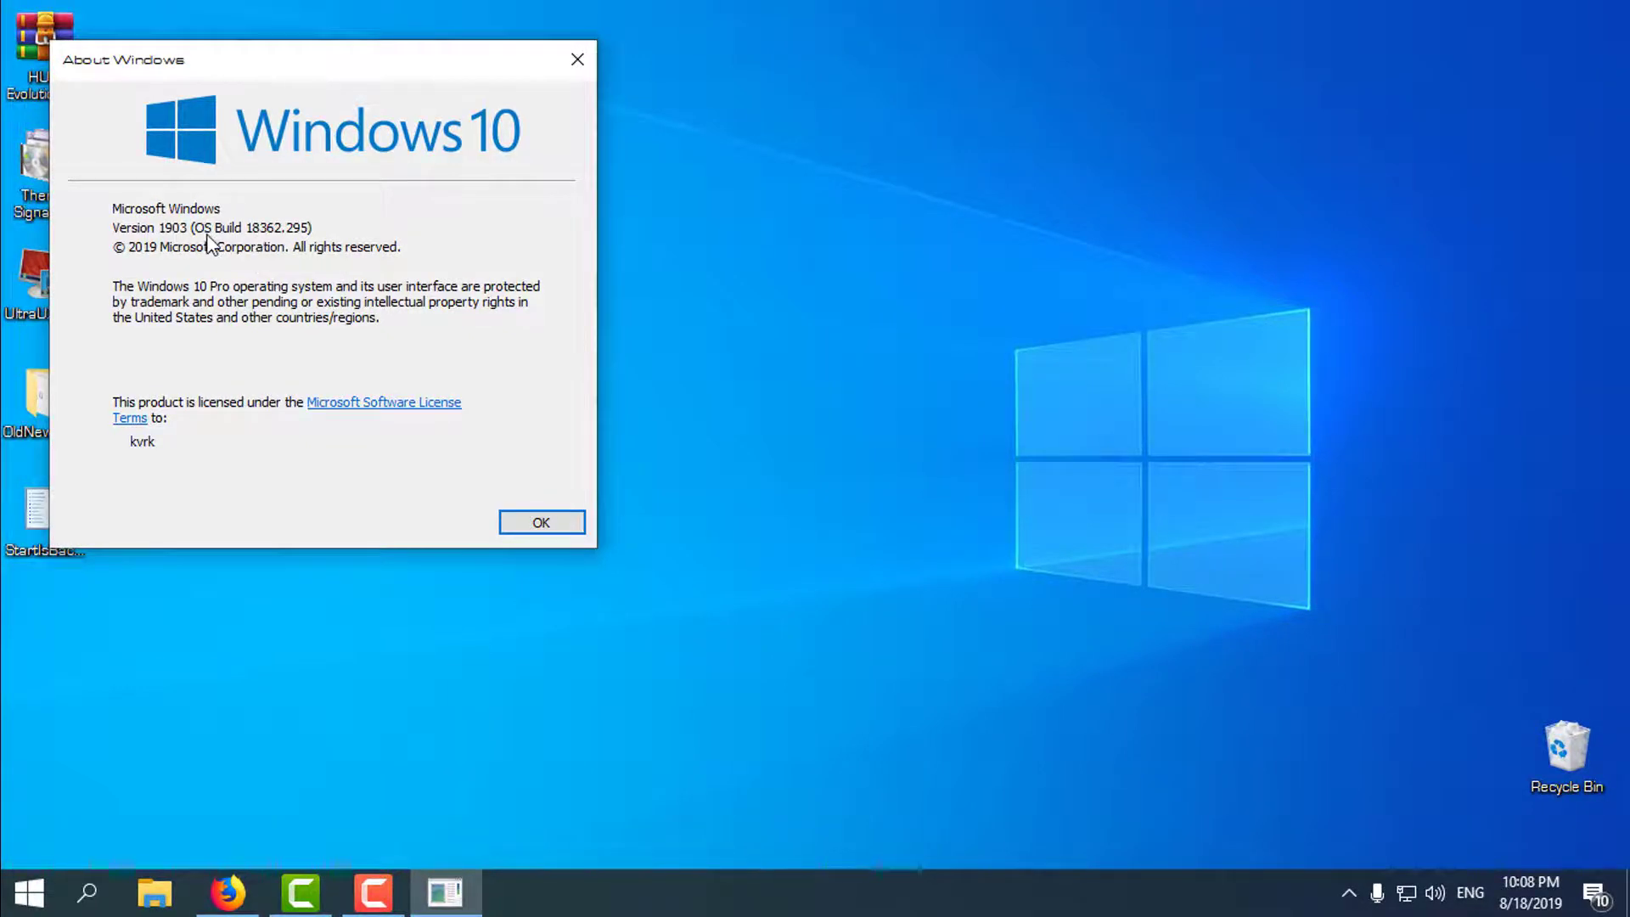
{"action": "left_click", "coordinate": [523, 523]}
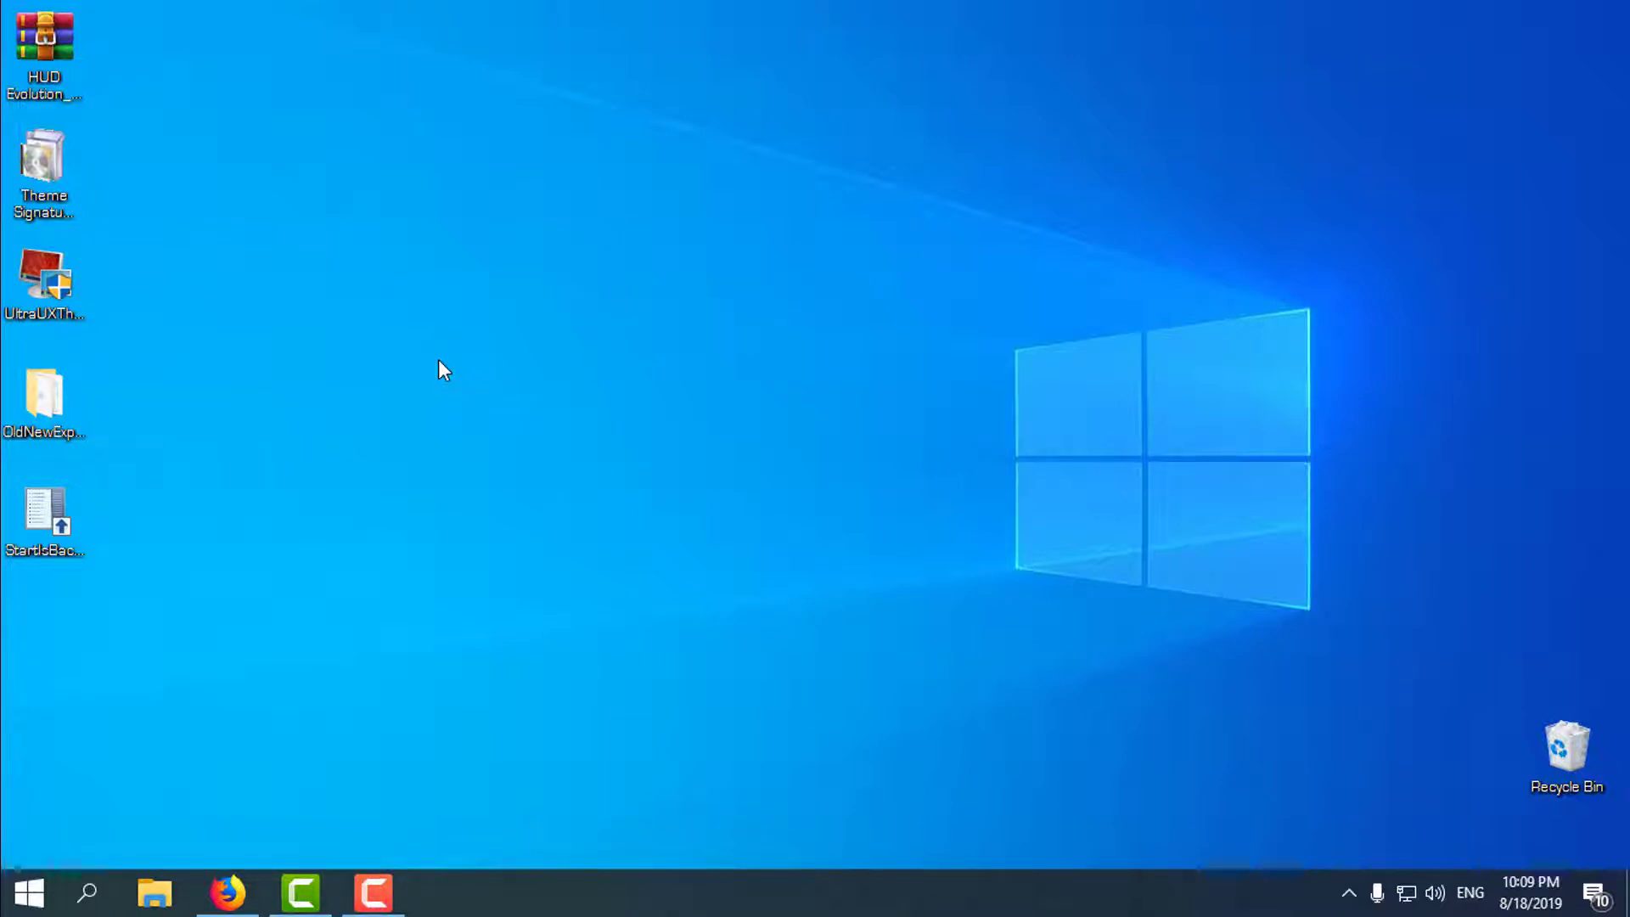
Search for "restore" and open the Create a restore point settings
{"action": "left_click", "coordinate": [29, 892]}
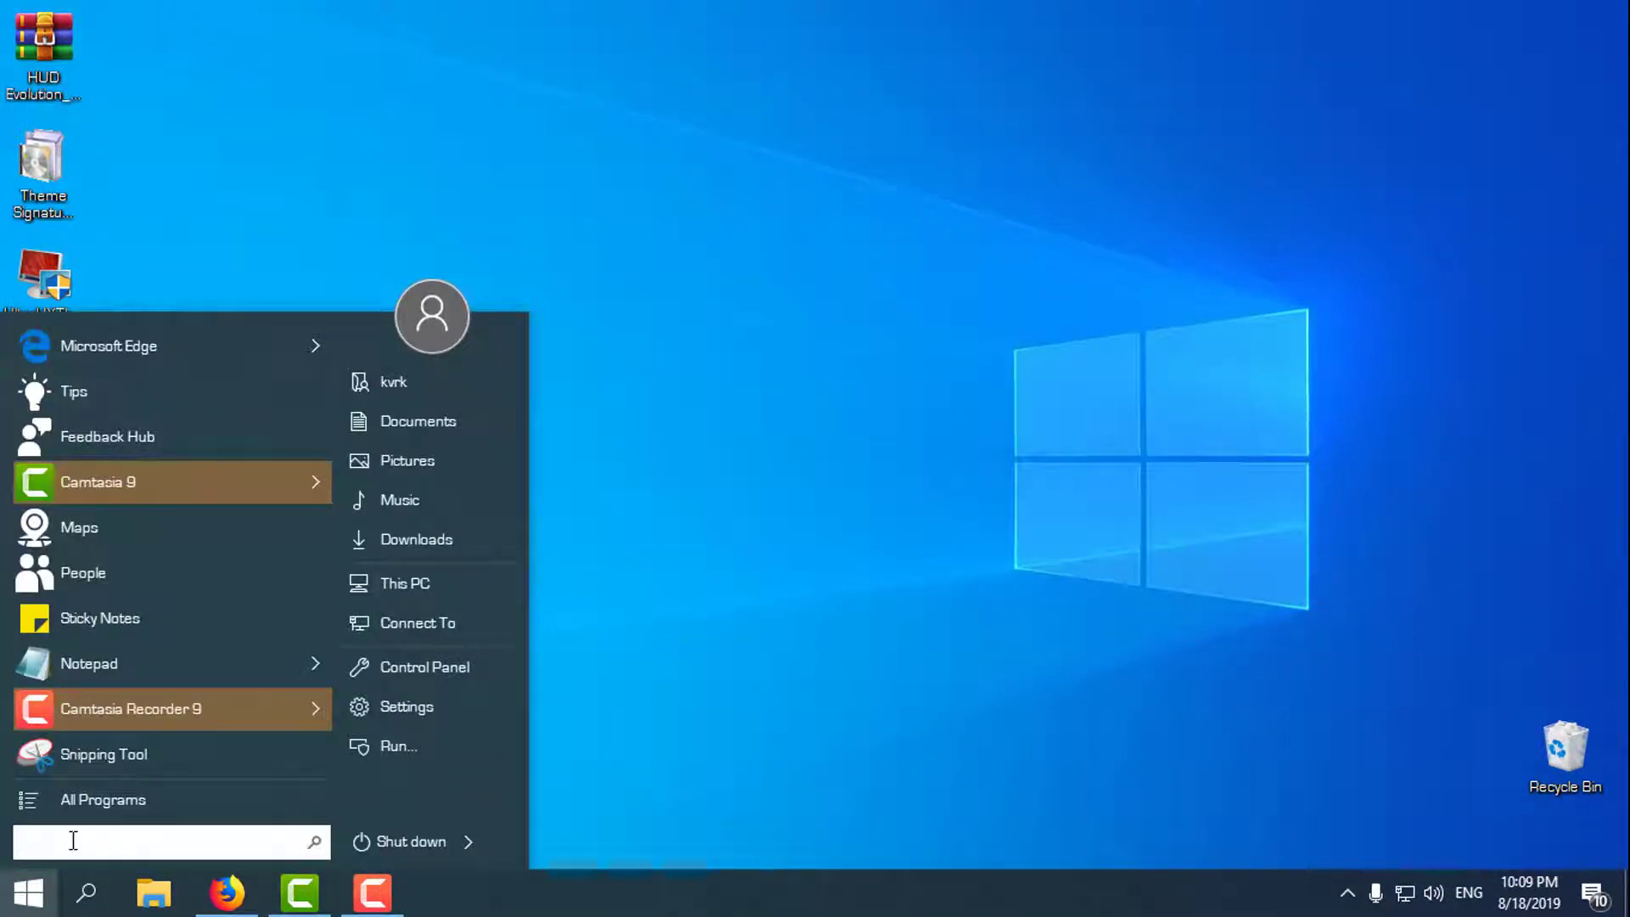
{"action": "type", "text": "restore"}
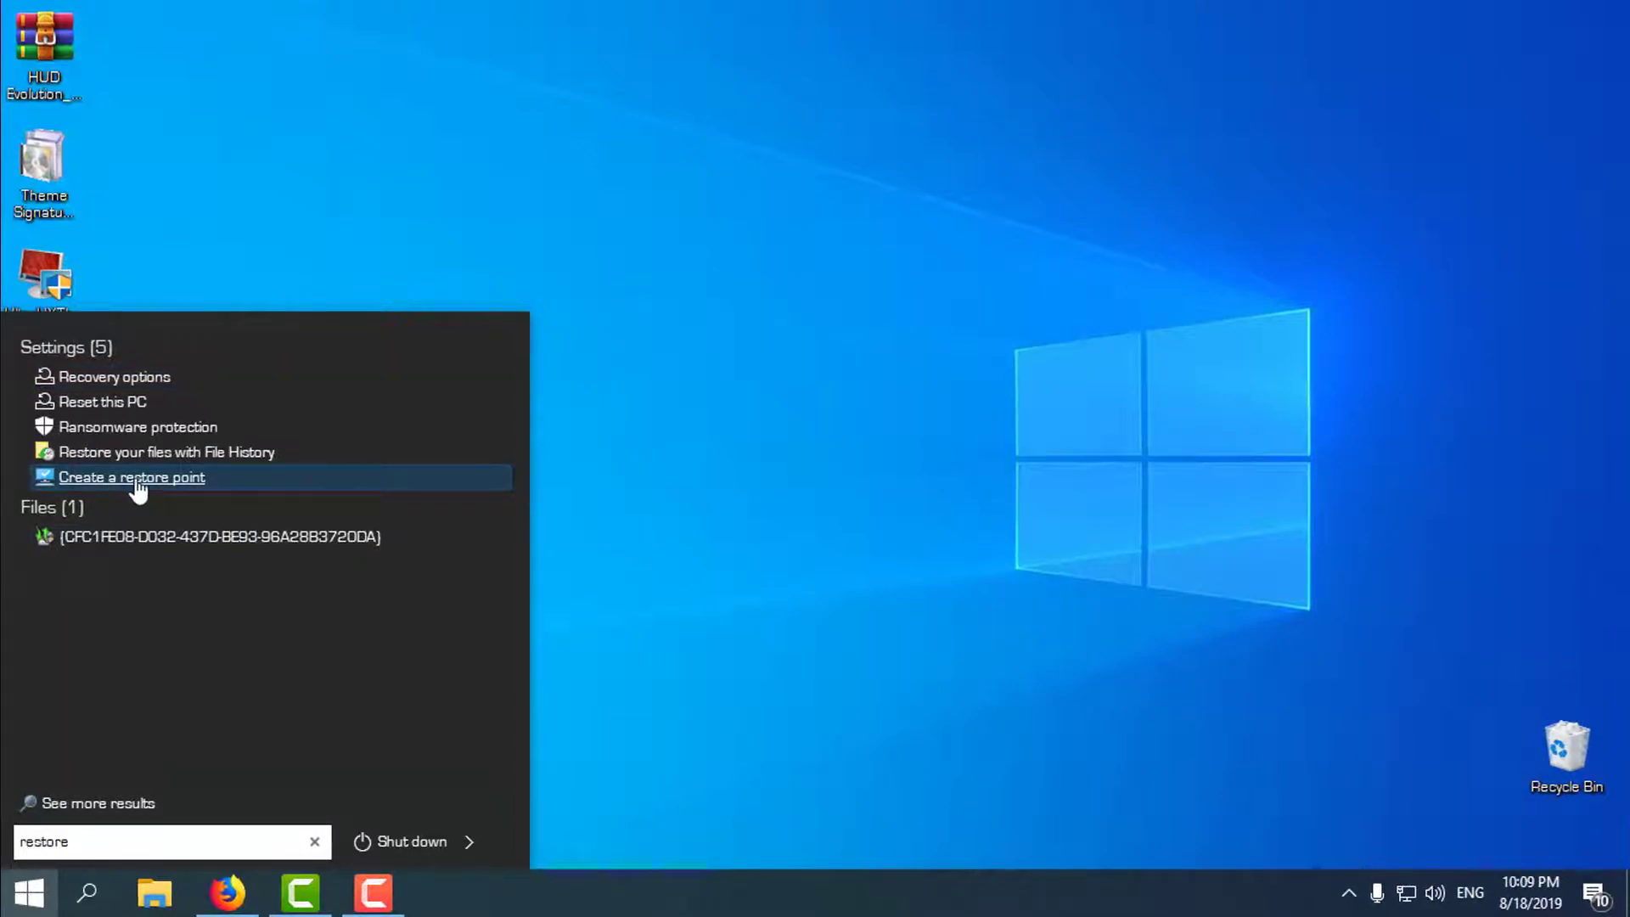
{"action": "left_click", "coordinate": [189, 480]}
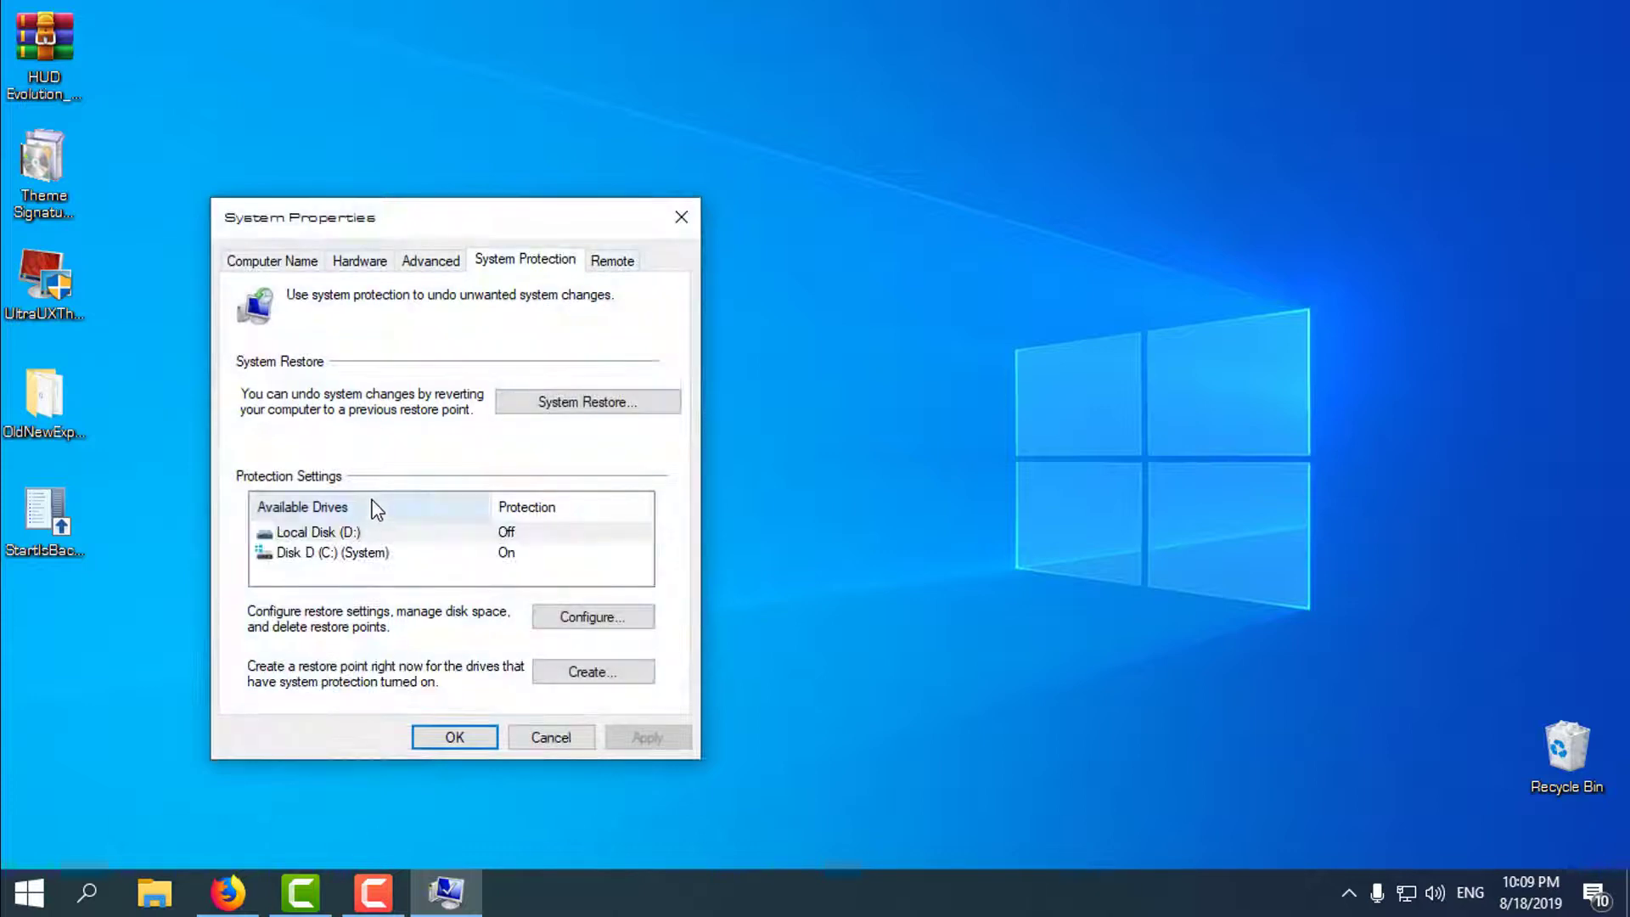
Create a restore point for the C: system drive described as "custom theme win10" and close System Properties
{"action": "left_click", "coordinate": [387, 554]}
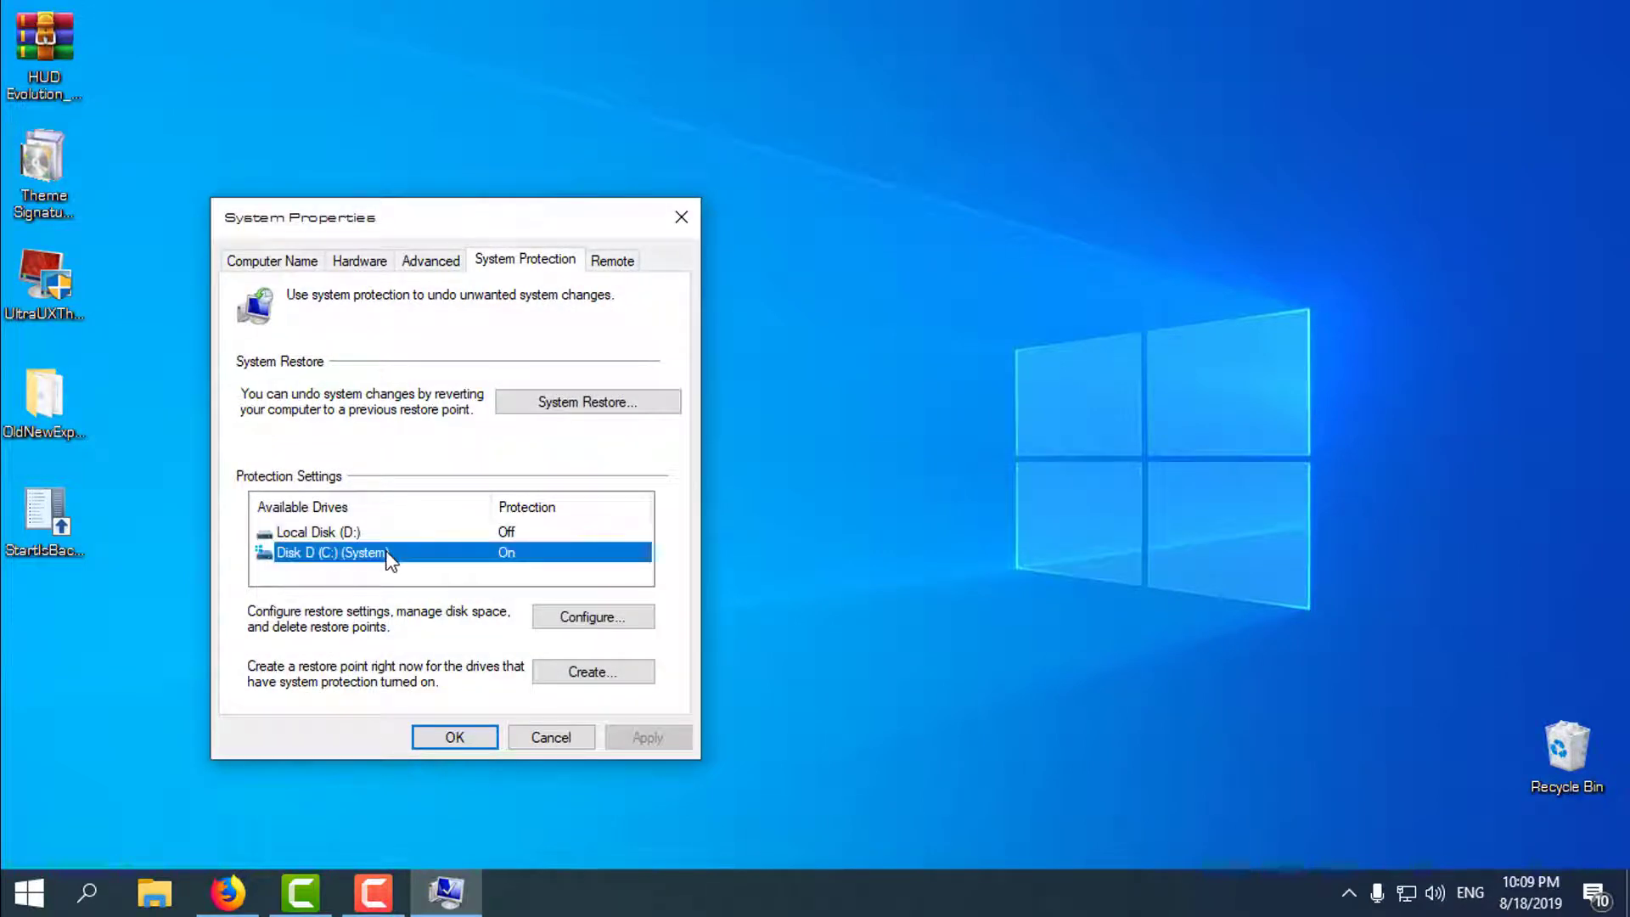
{"action": "left_click", "coordinate": [553, 676]}
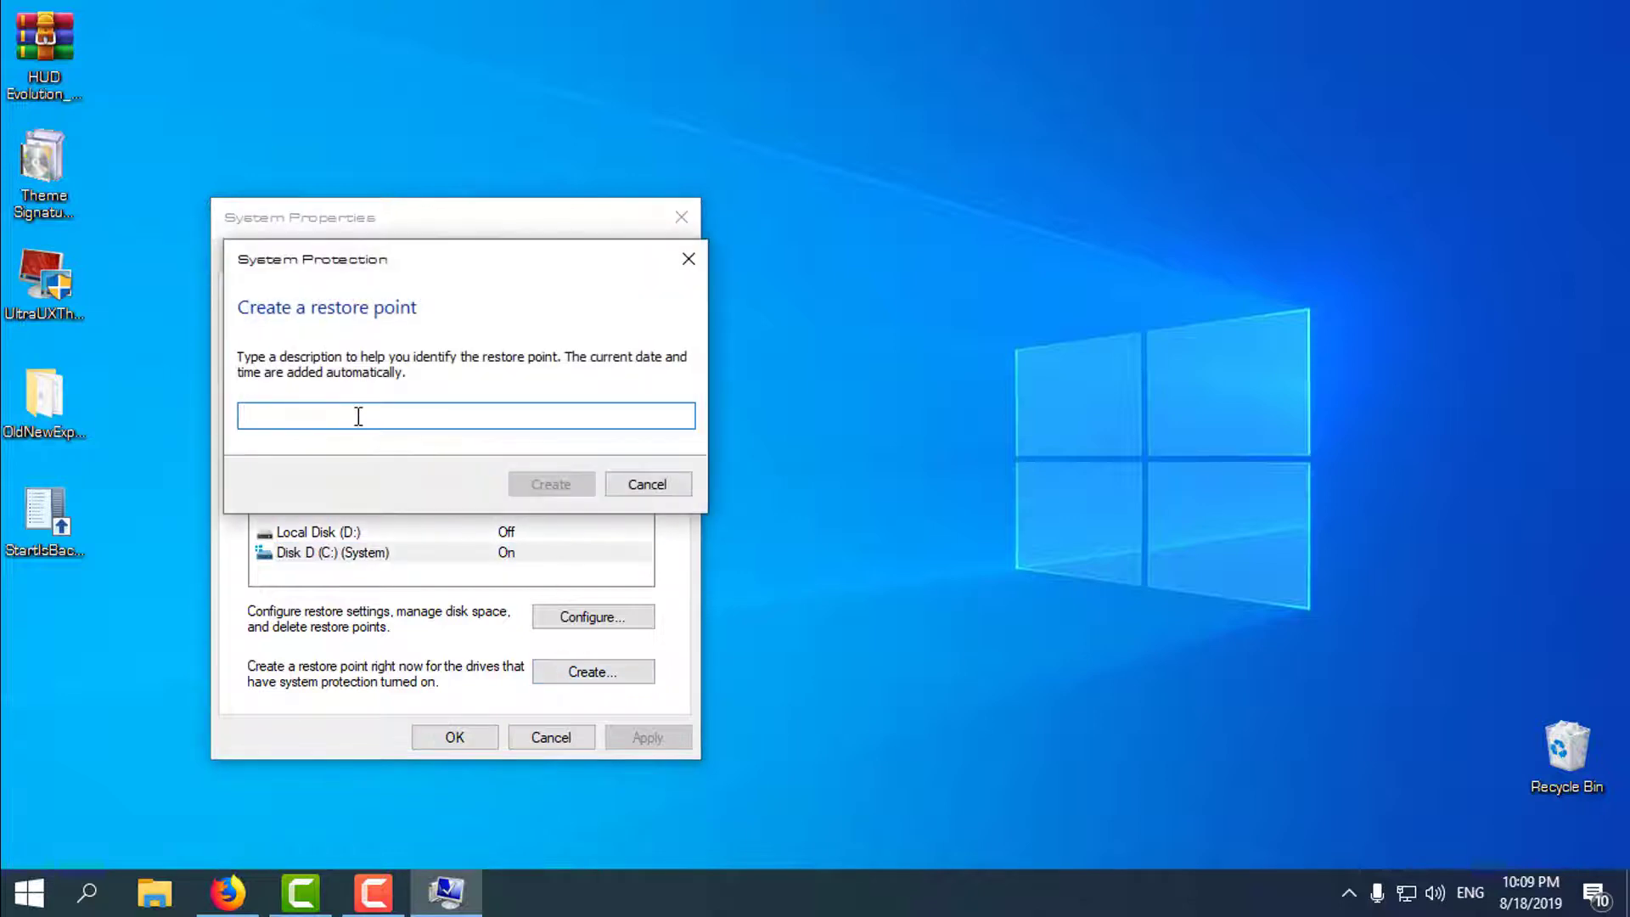
{"action": "type", "text": "cu"}
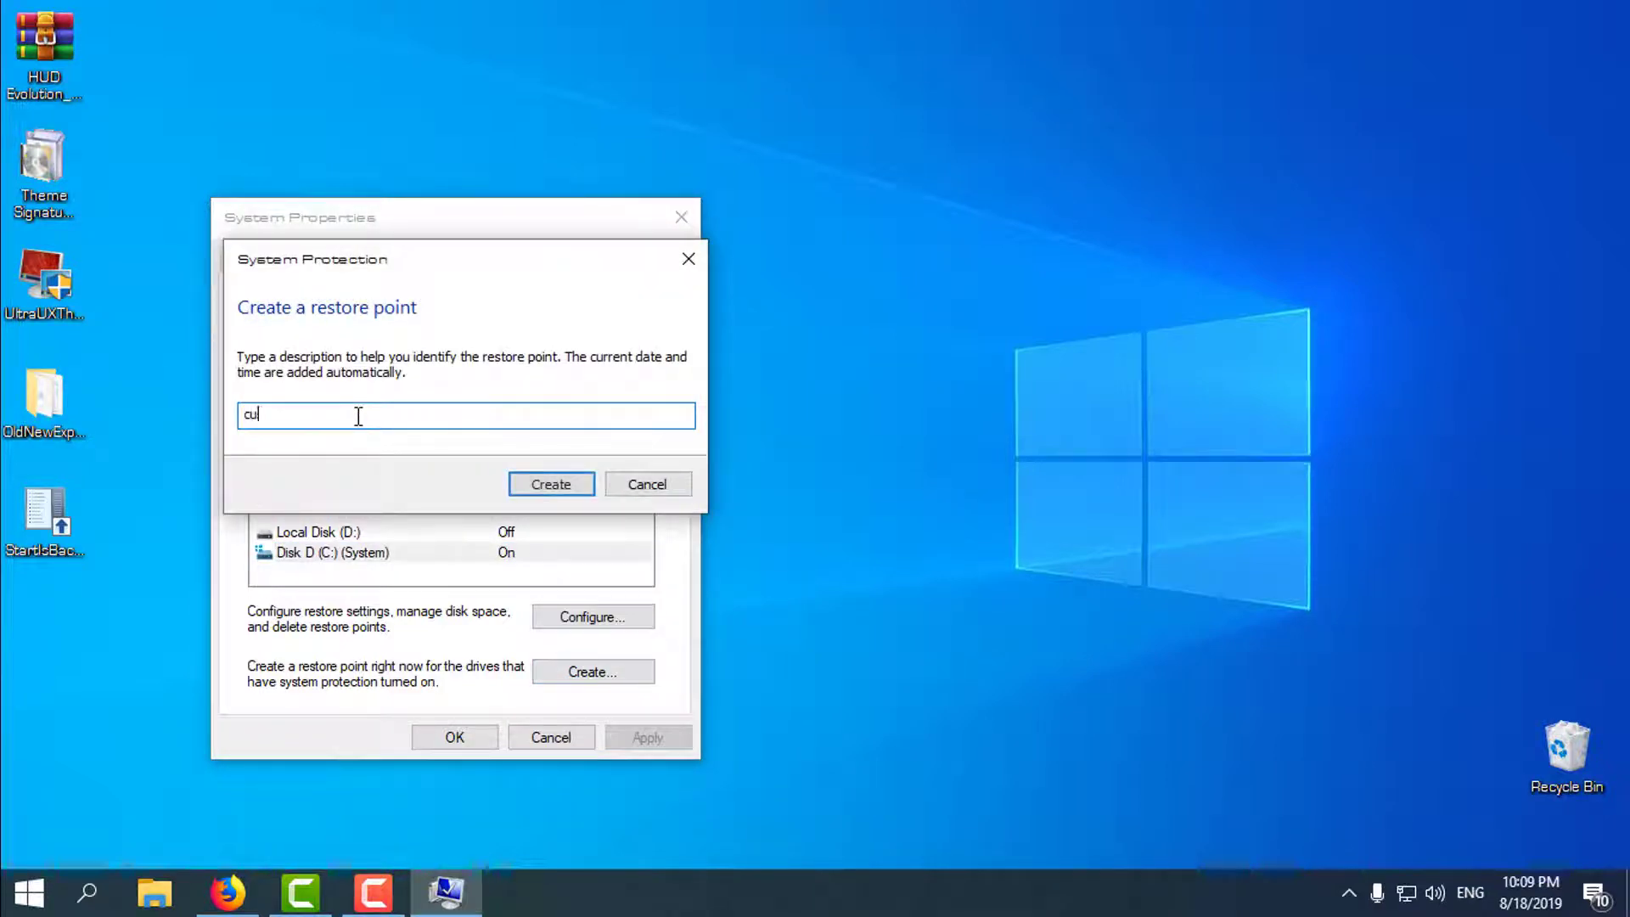
{"action": "type", "text": "stom theme win10"}
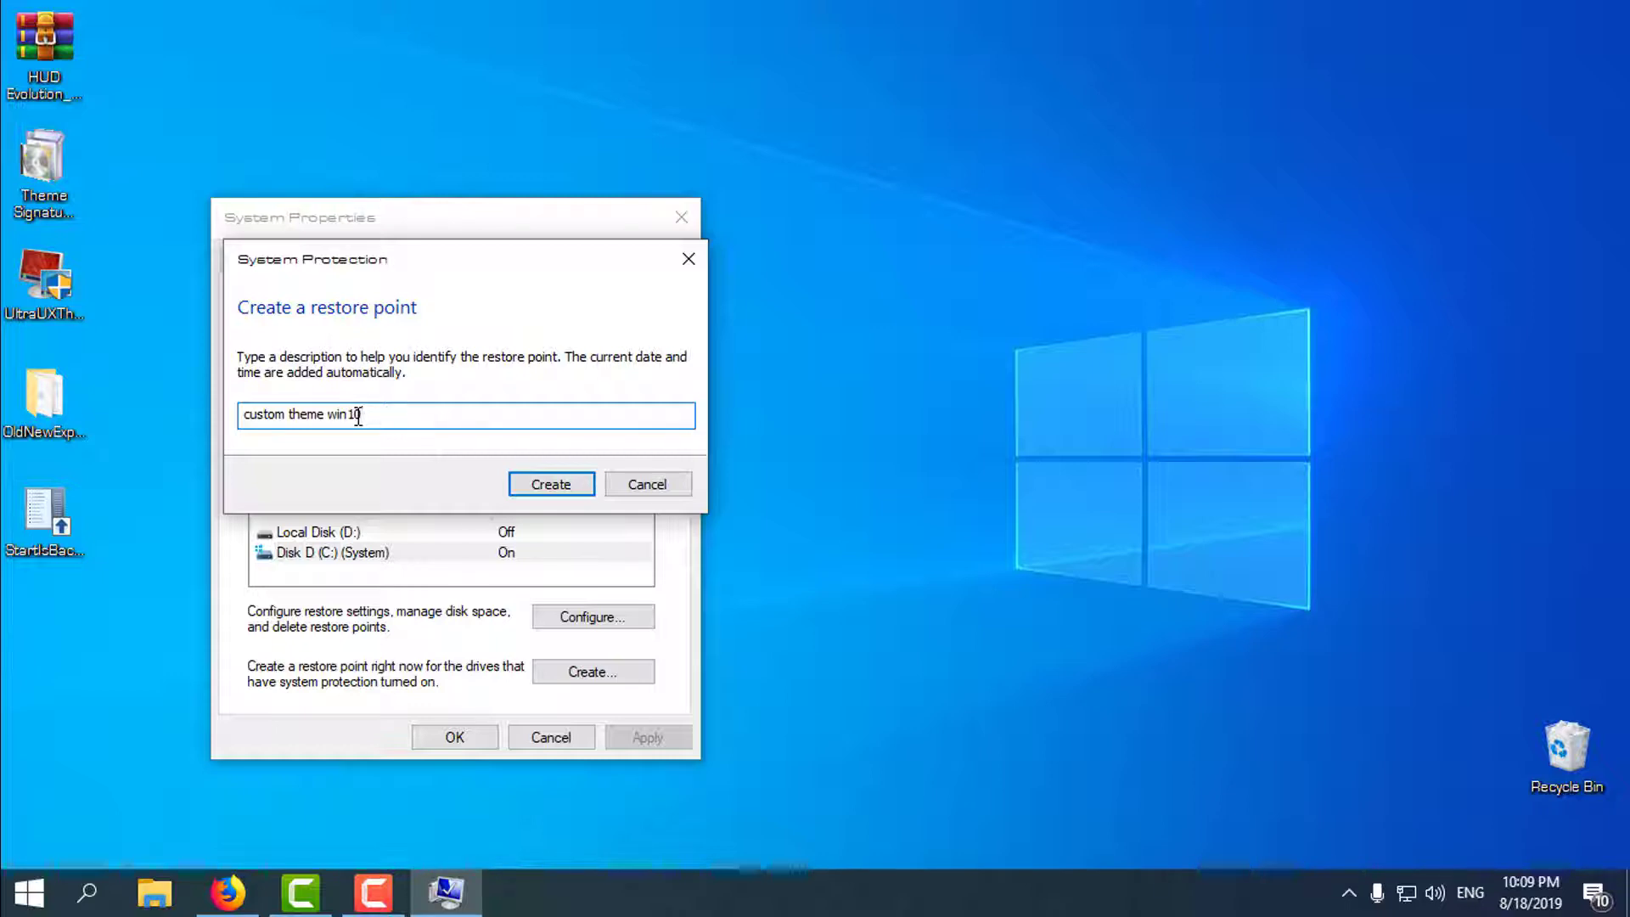
{"action": "left_click", "coordinate": [555, 488]}
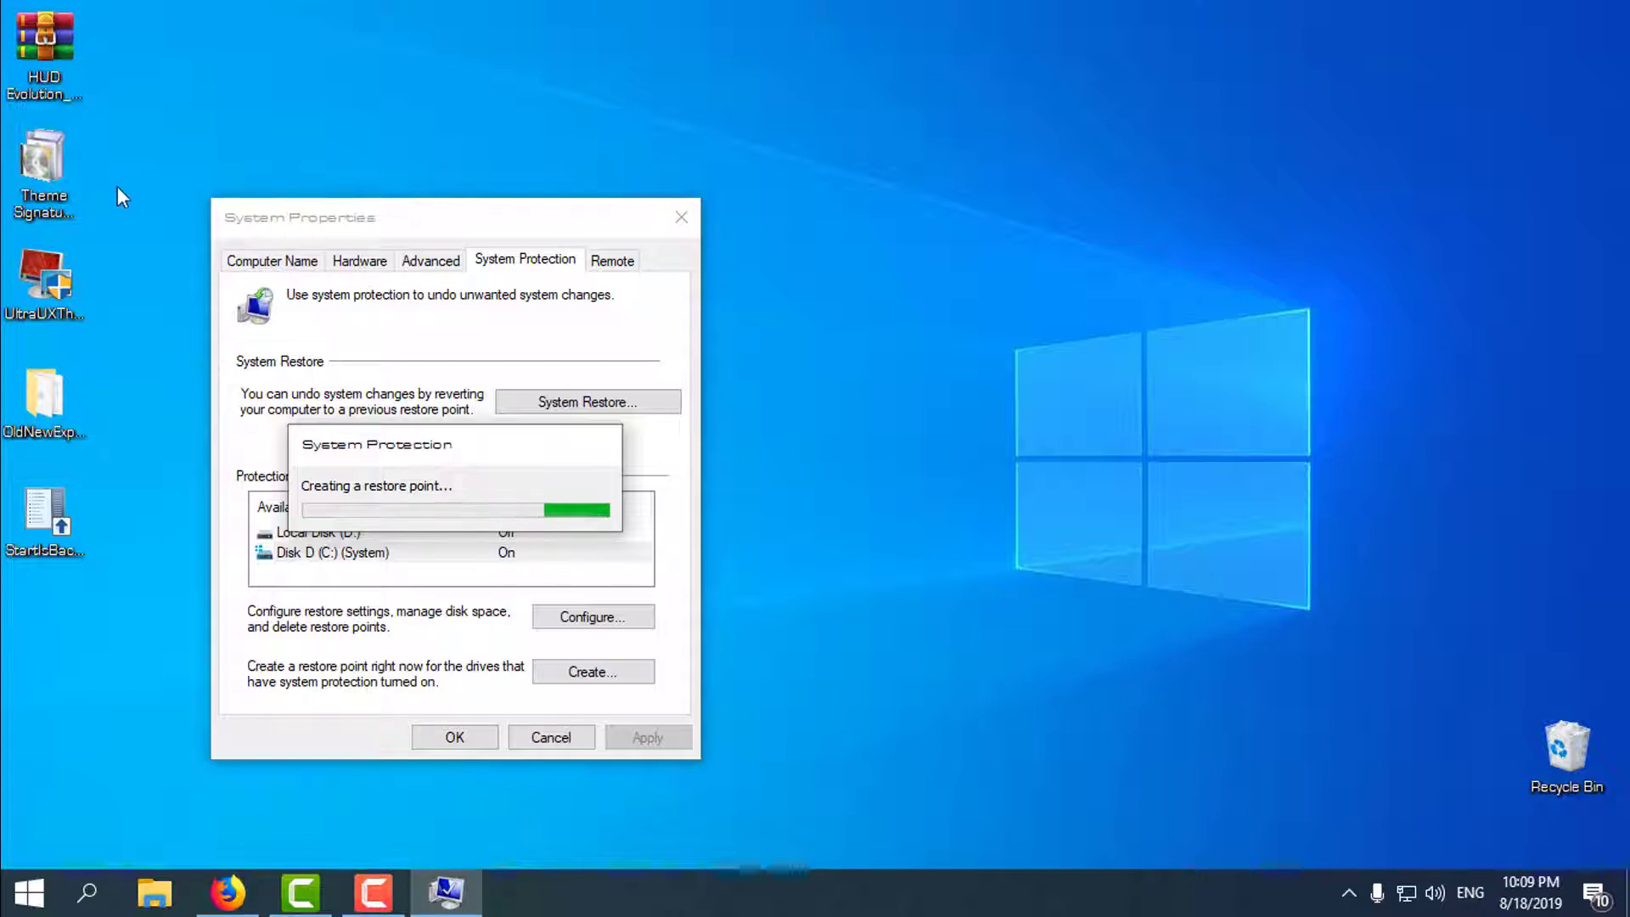
{"action": "left_click", "coordinate": [74, 269]}
{"action": "left_click", "coordinate": [68, 517]}
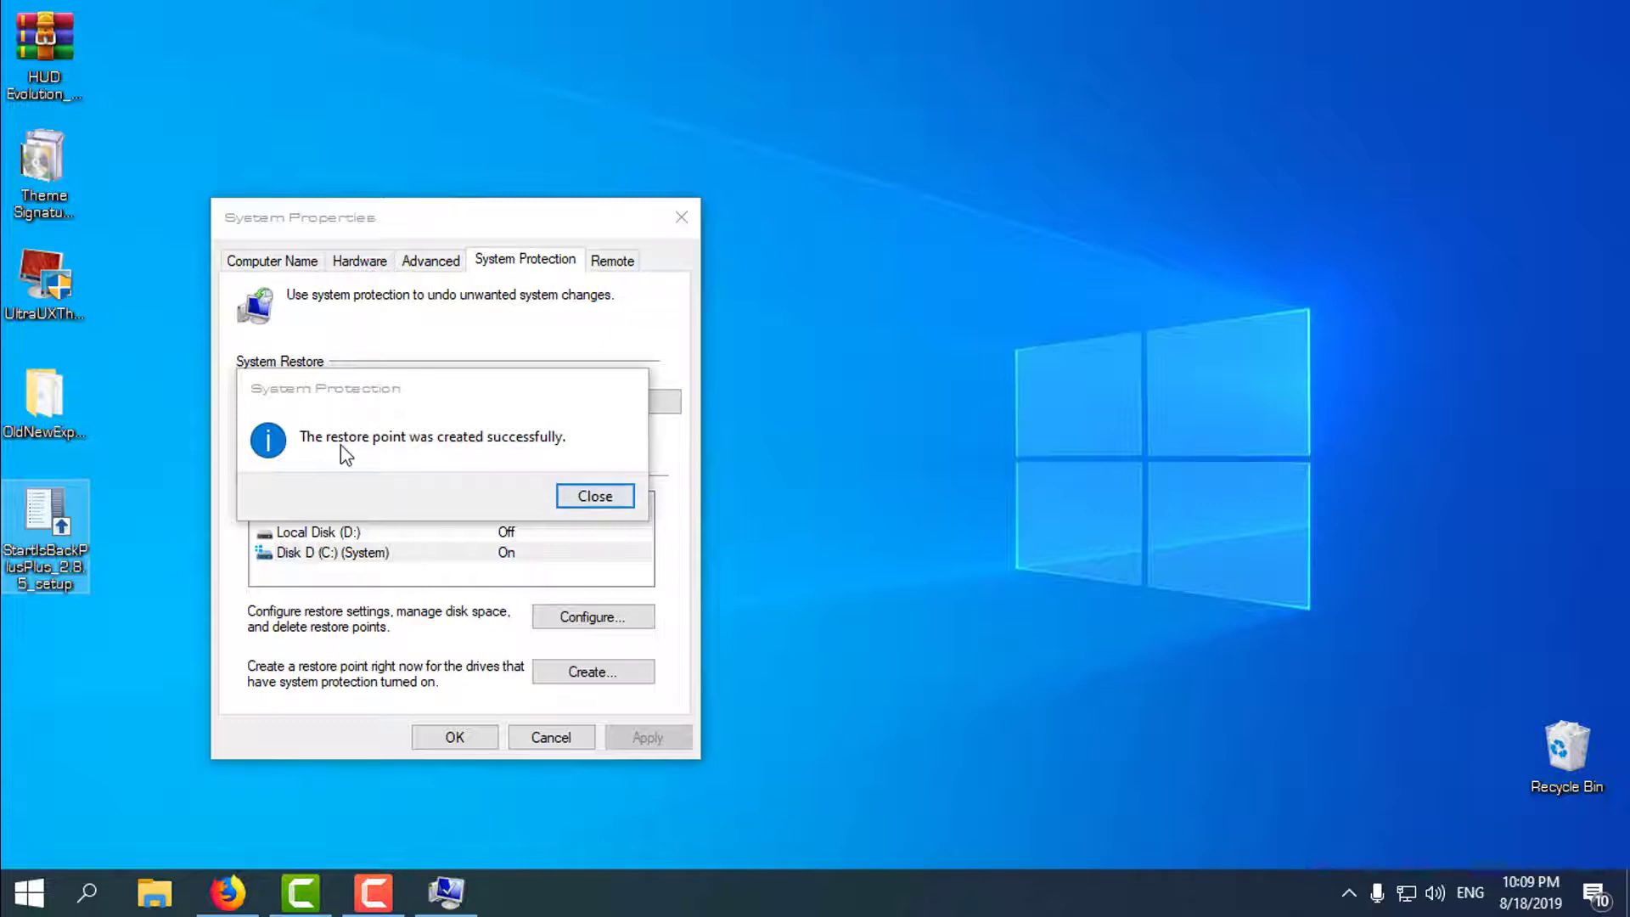
{"action": "left_click", "coordinate": [597, 497]}
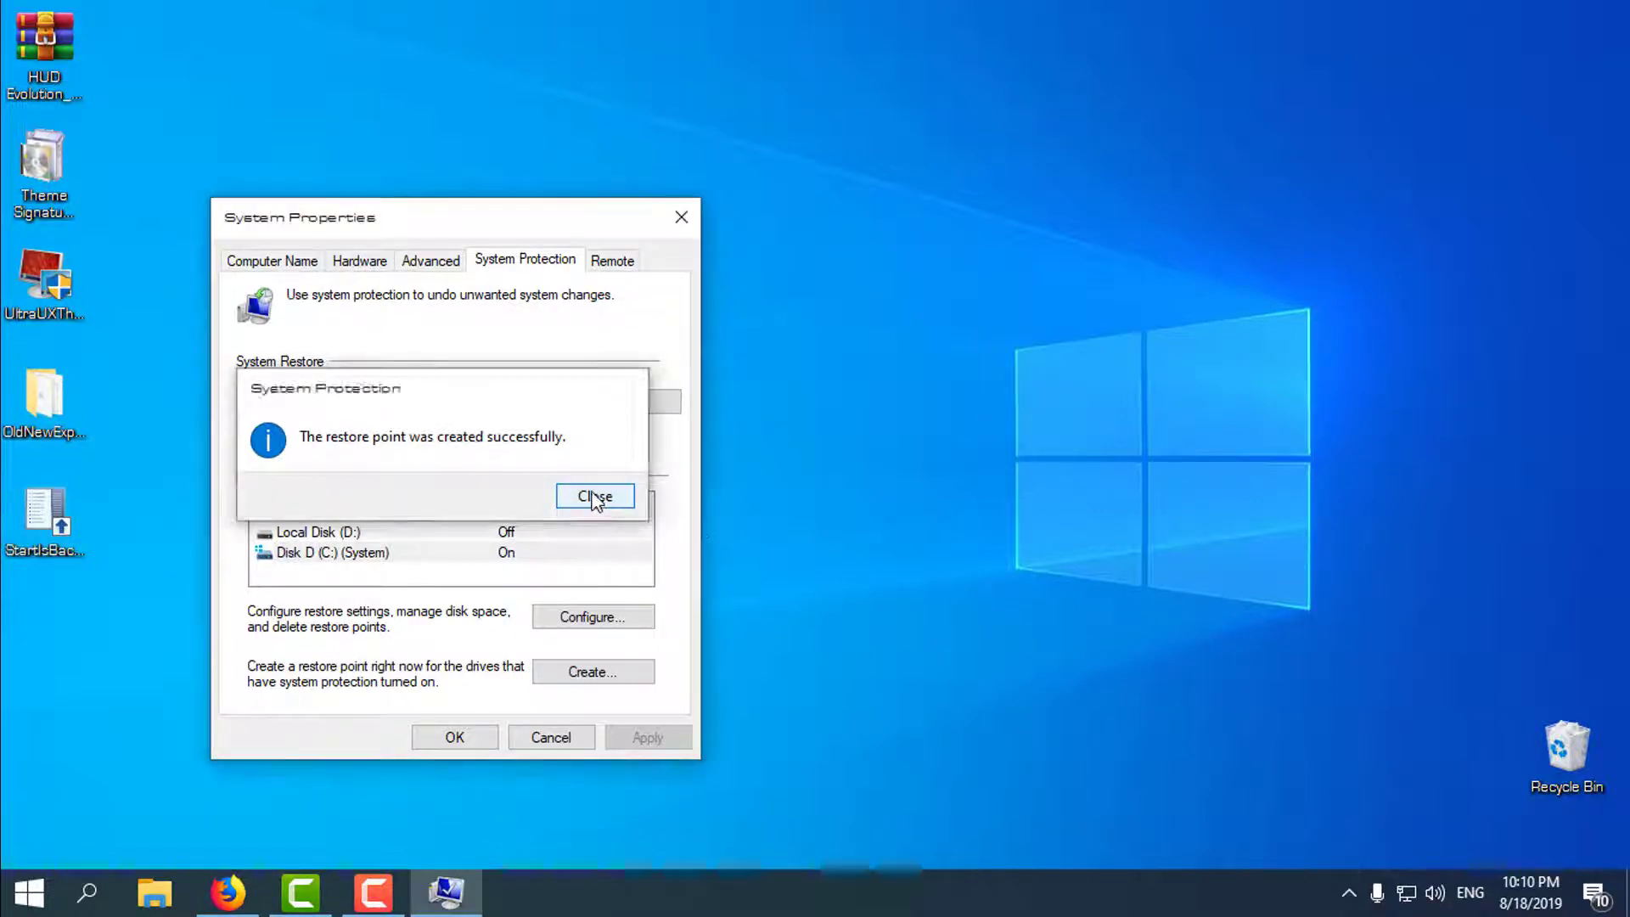
{"action": "left_click", "coordinate": [470, 737]}
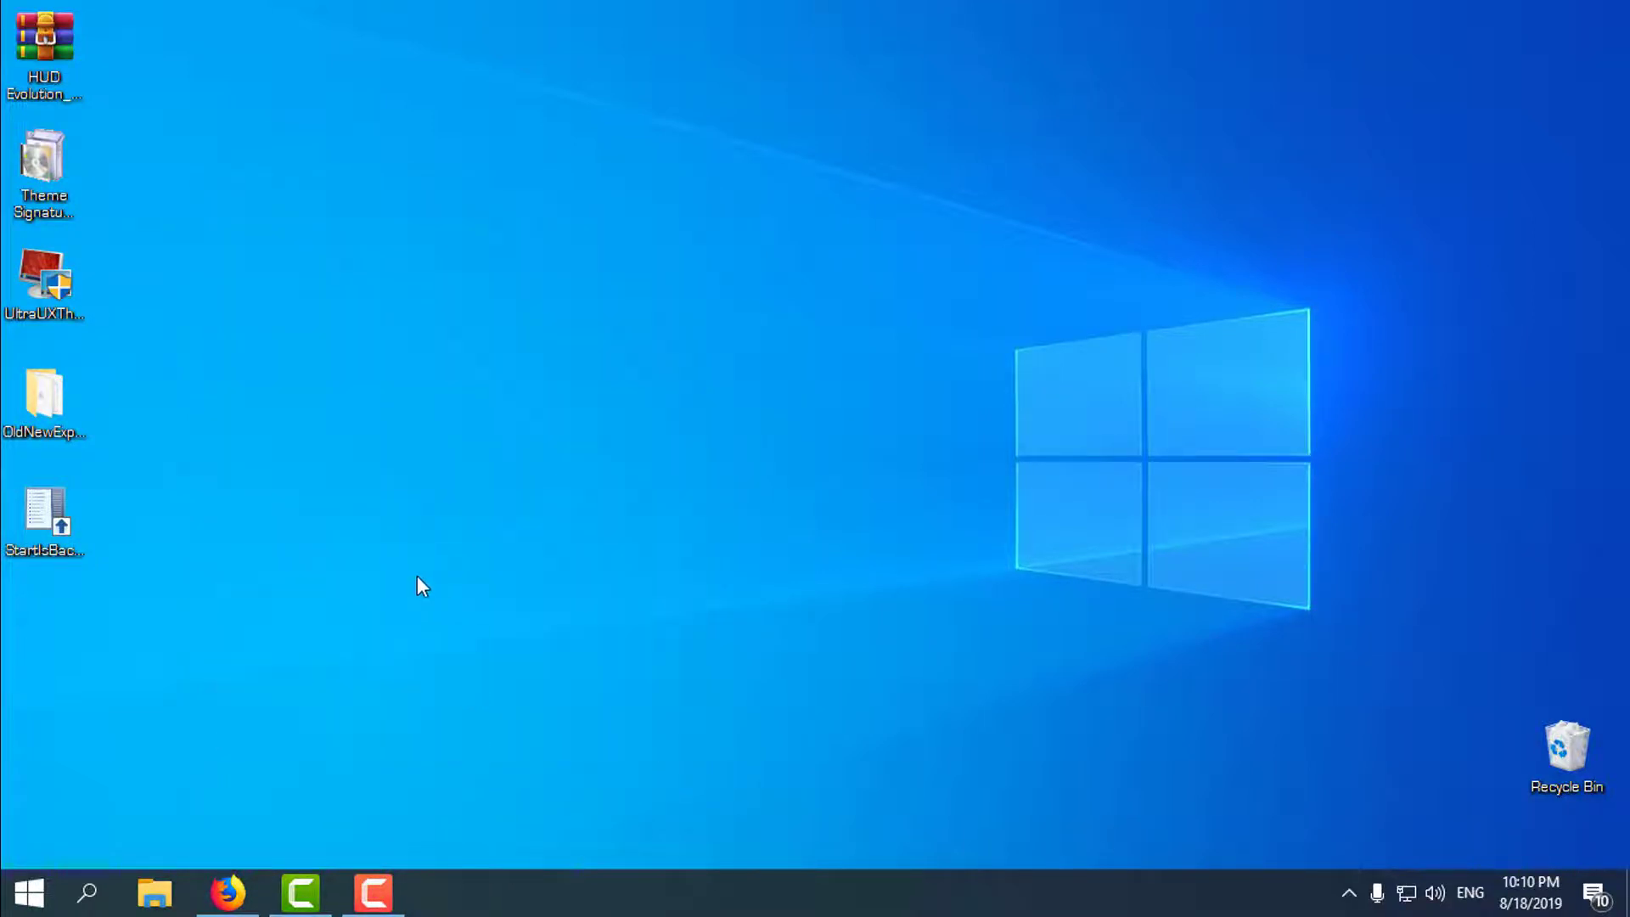
{"action": "right_click", "coordinate": [362, 293]}
{"action": "left_click", "coordinate": [445, 407]}
{"action": "left_click", "coordinate": [65, 201]}
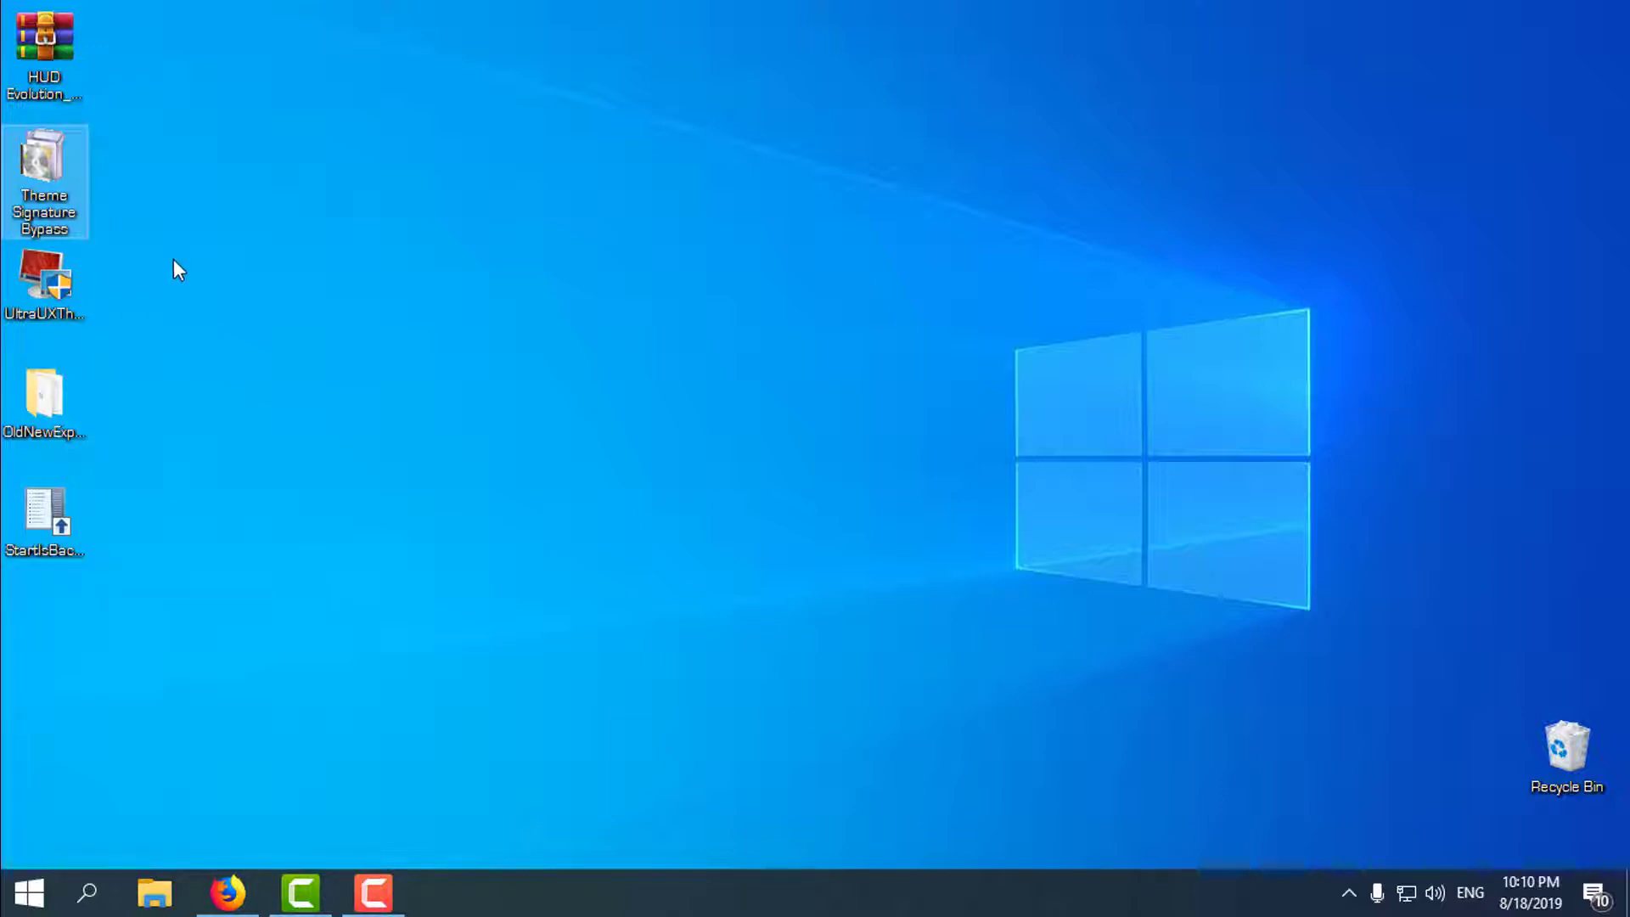
{"action": "left_click", "coordinate": [44, 280]}
{"action": "left_click", "coordinate": [70, 404]}
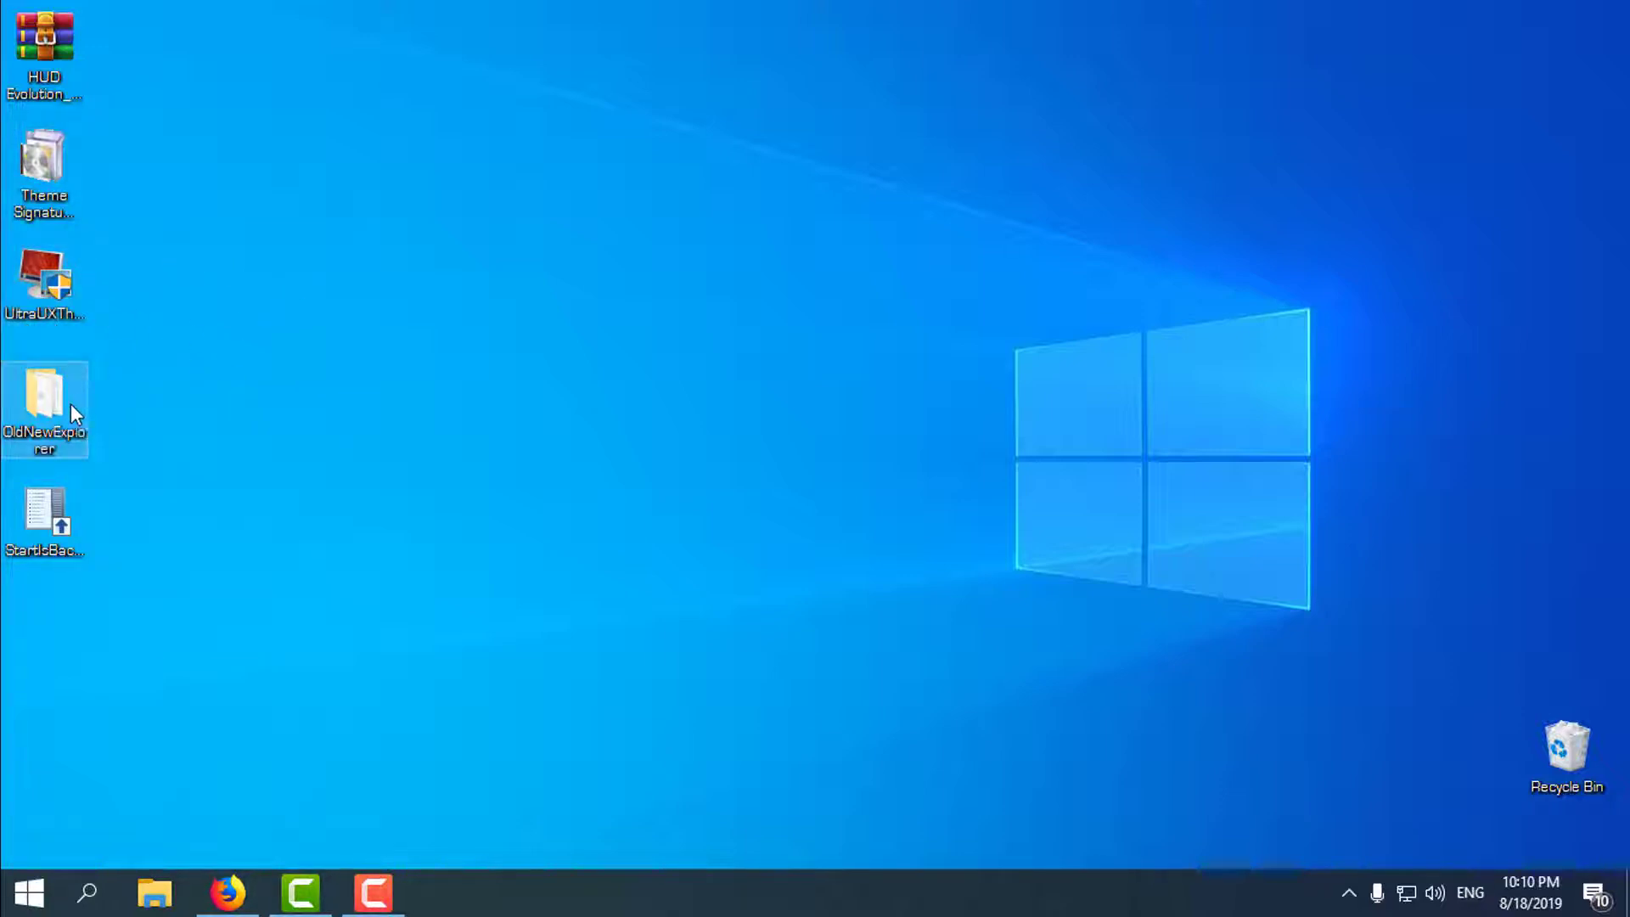
{"action": "left_click", "coordinate": [61, 531]}
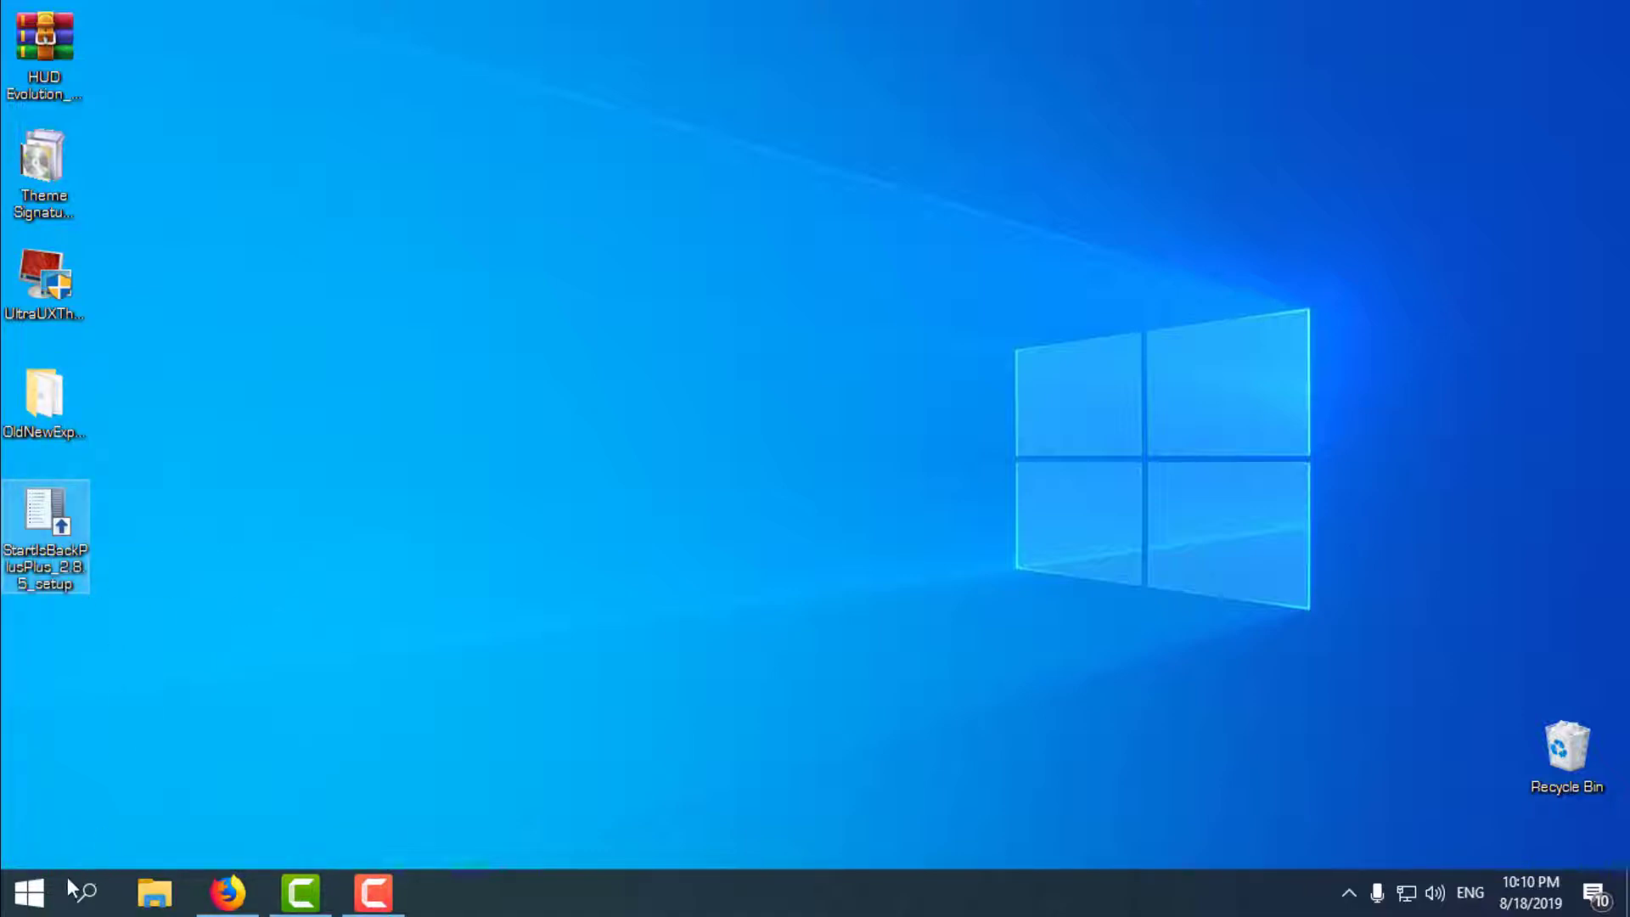
{"action": "left_click", "coordinate": [51, 177]}
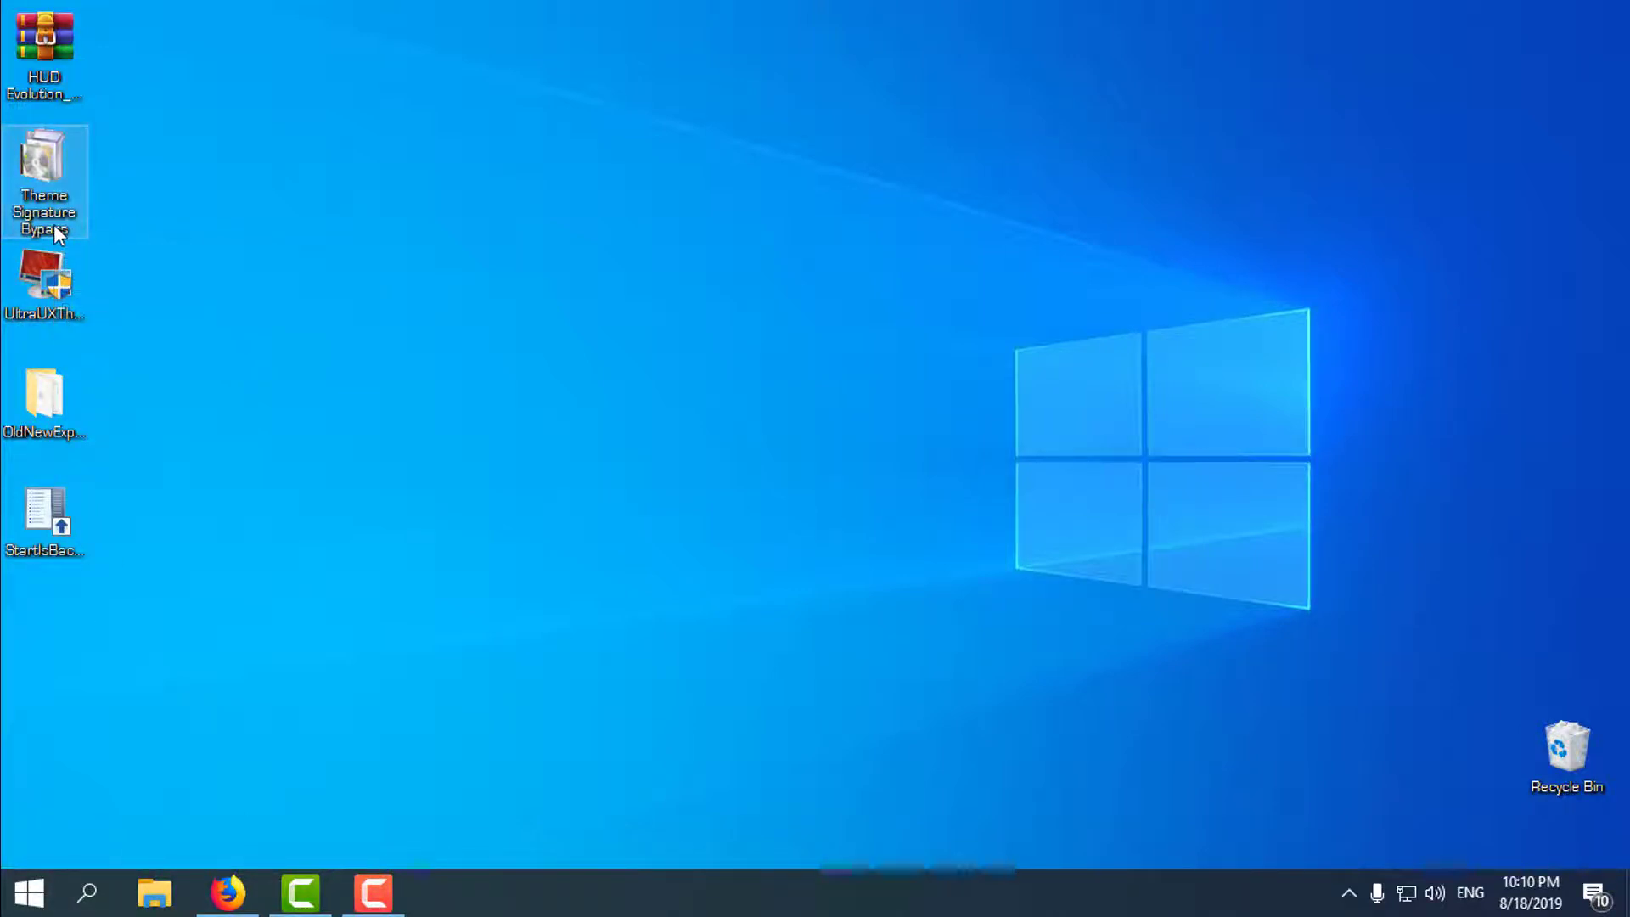
Switch to Firefox and examine the HUD Evolution thread's theme contents and installation methods, then minimize the browser
{"action": "left_click", "coordinate": [226, 907]}
{"action": "scroll", "coordinate": [594, 492], "scroll_direction": "down", "scroll_amount": 10}
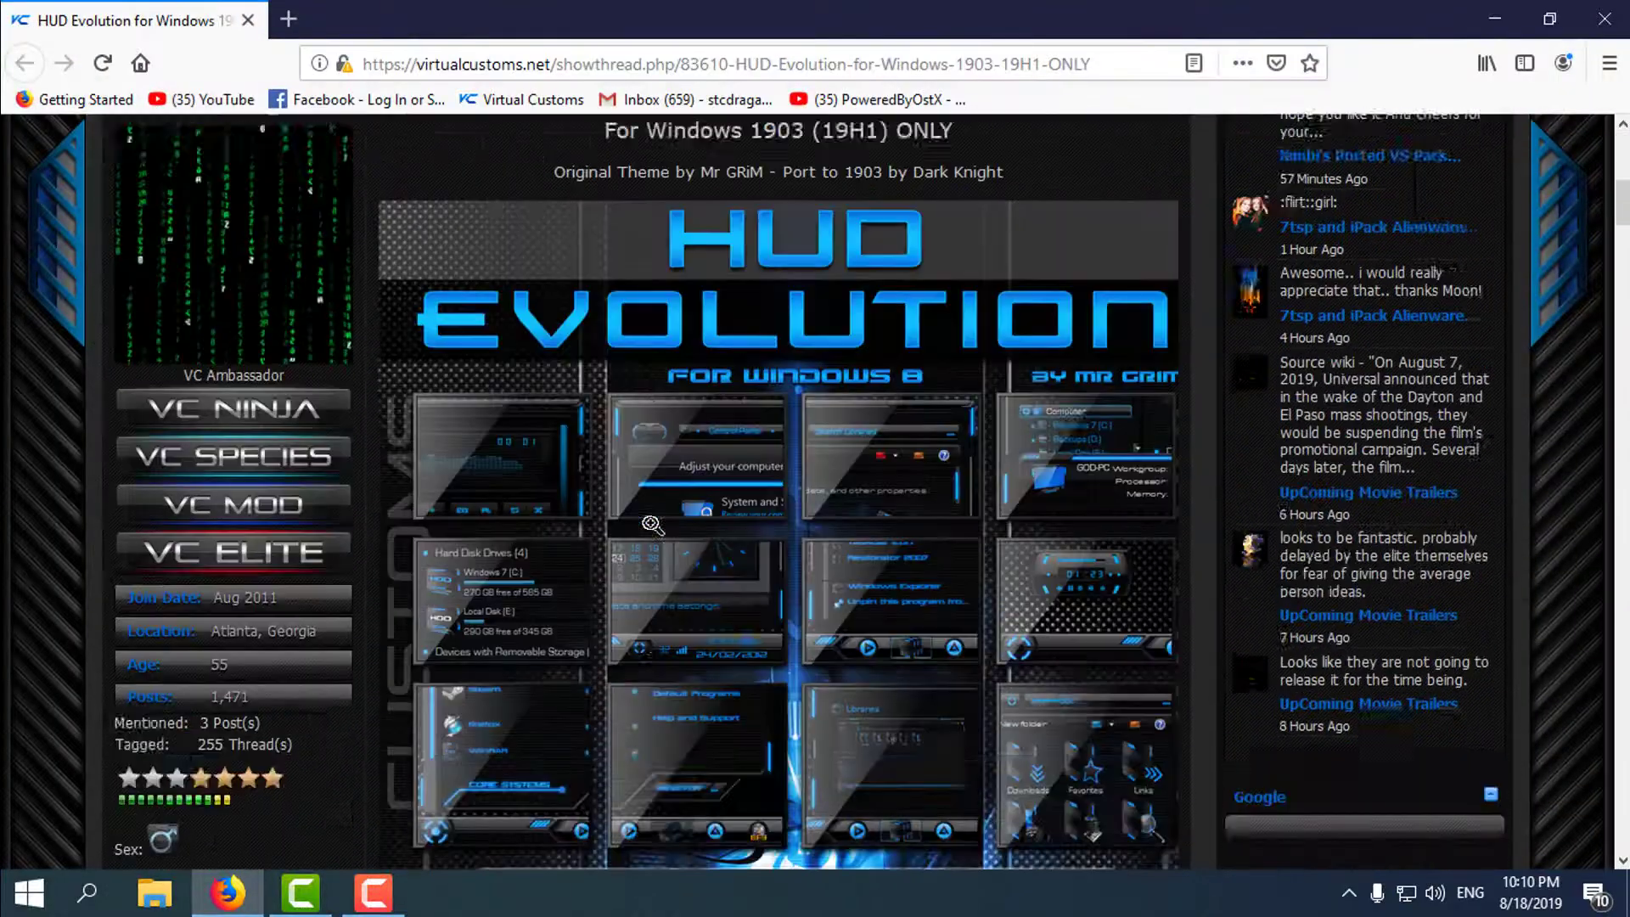
{"action": "scroll", "coordinate": [656, 520], "scroll_direction": "down", "scroll_amount": 15}
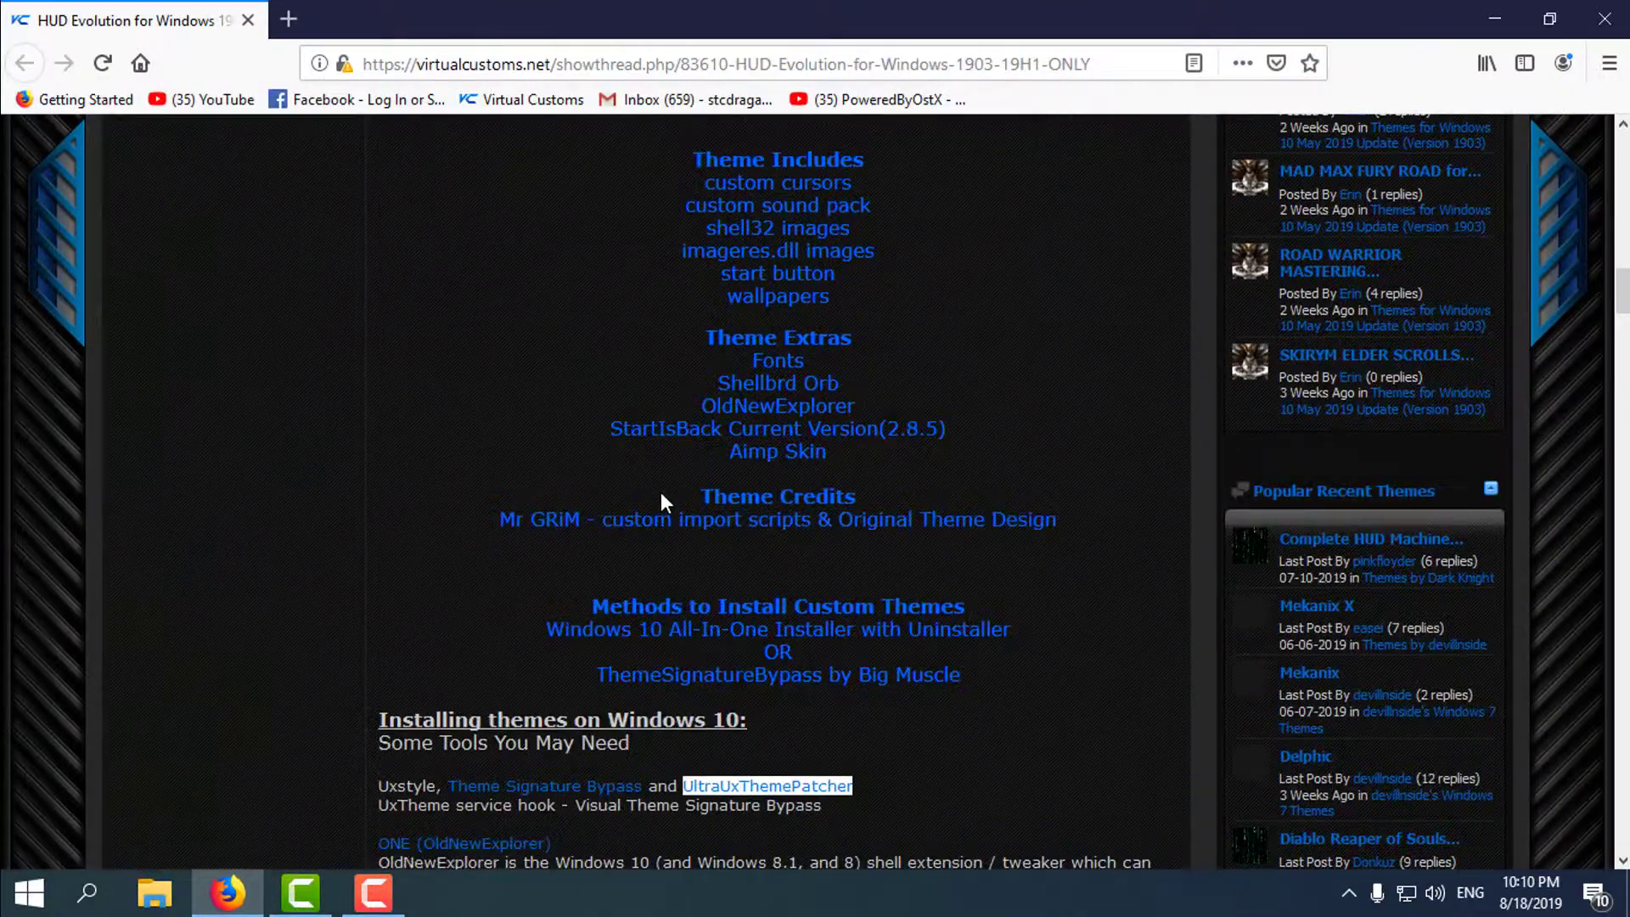
{"action": "scroll", "coordinate": [661, 492], "scroll_direction": "down", "scroll_amount": 5}
{"action": "left_click", "coordinate": [1496, 19]}
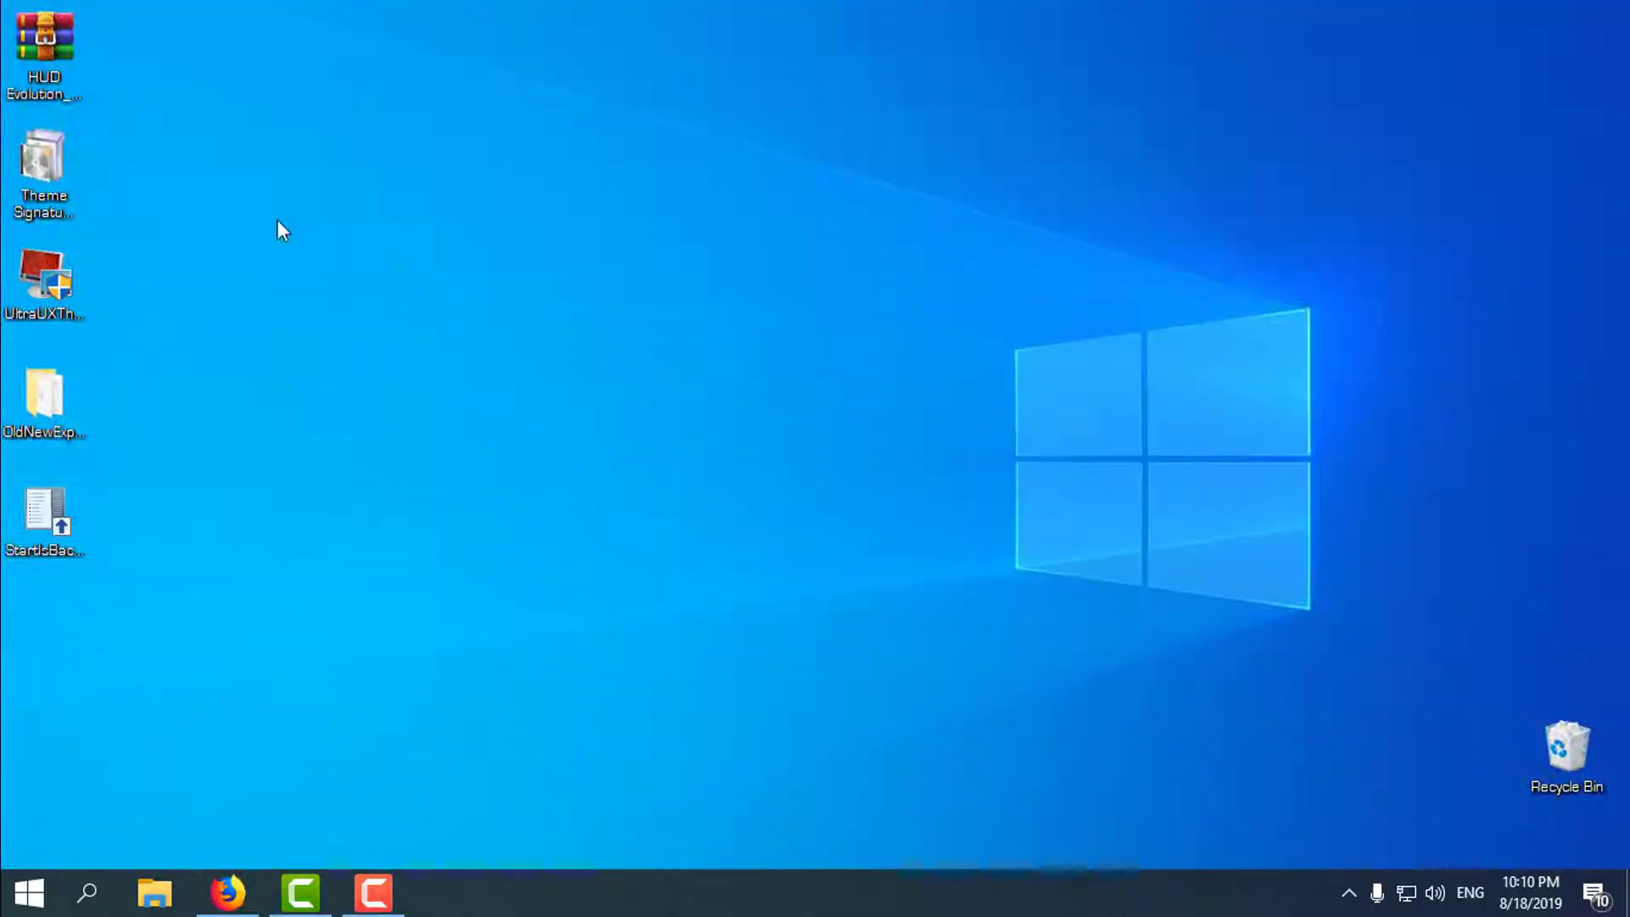
Return to the thread in Firefox, open the Theme Signature Bypass download prompt from the Windows 10 tools section, and cancel it
{"action": "left_click", "coordinate": [88, 182]}
{"action": "left_click", "coordinate": [249, 879]}
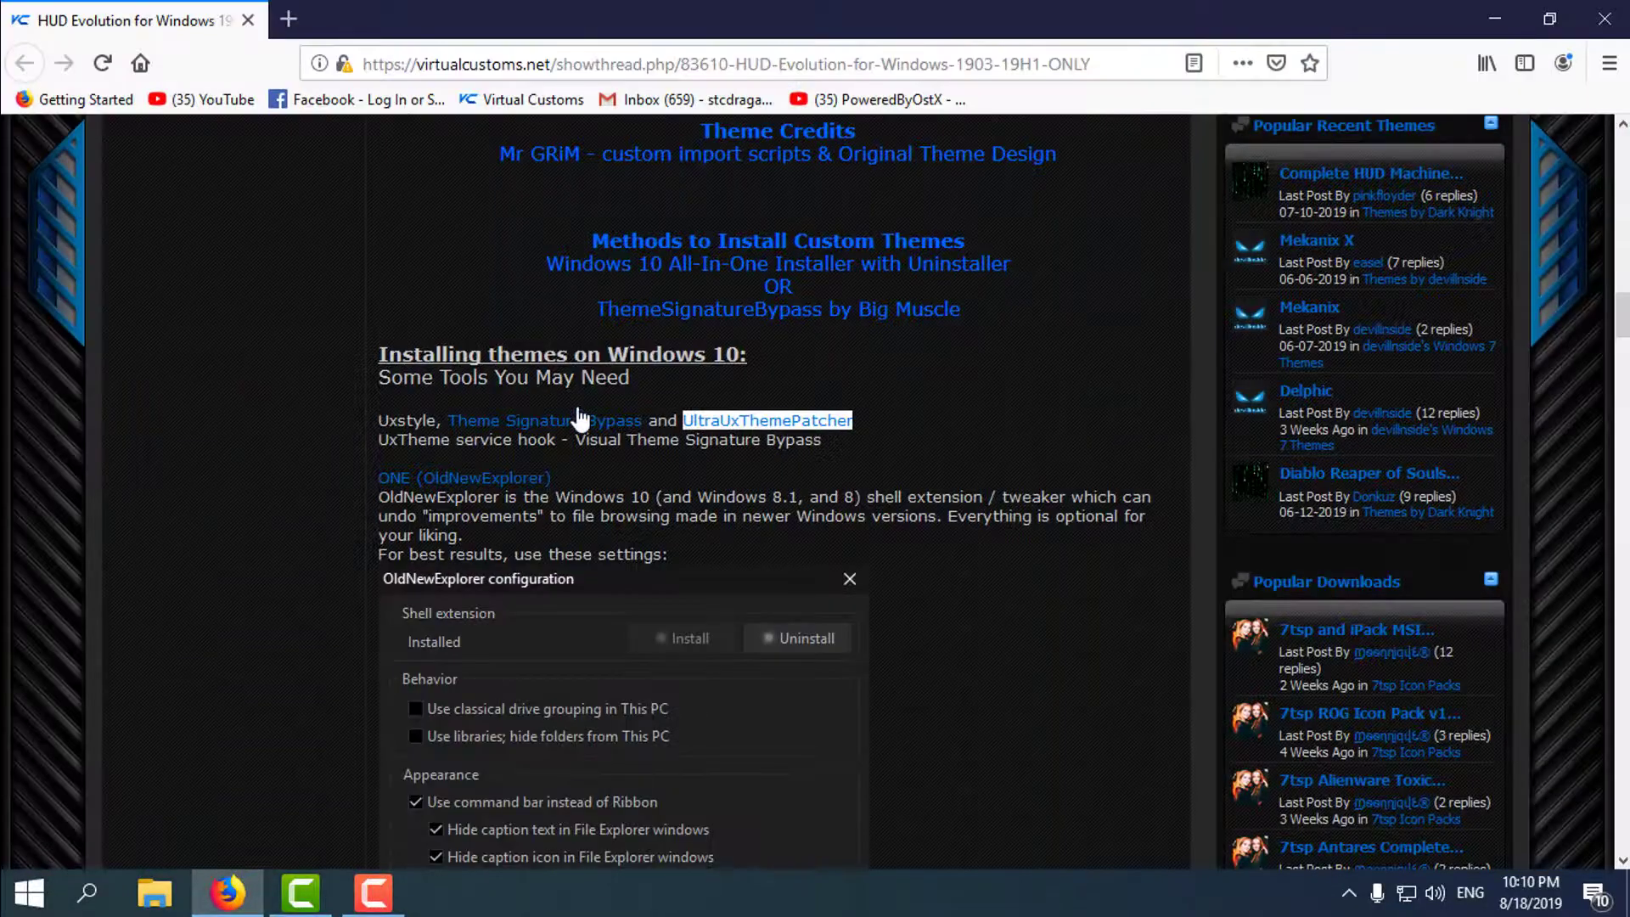
{"action": "left_click", "coordinate": [533, 431]}
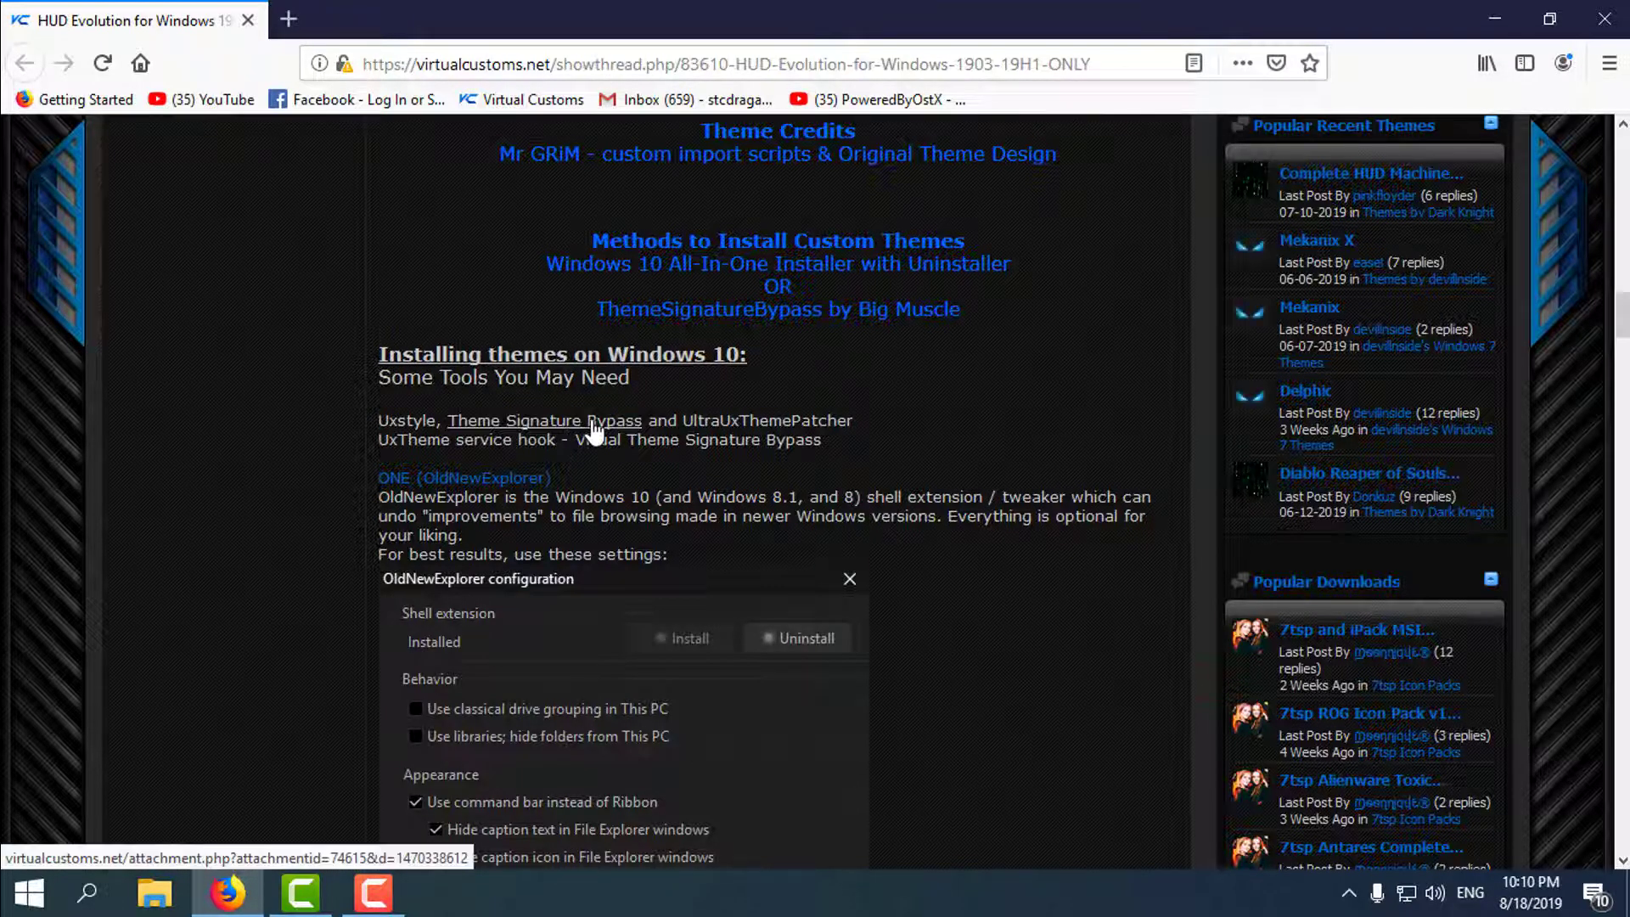
{"action": "scroll", "coordinate": [718, 499], "scroll_direction": "down", "scroll_amount": 5}
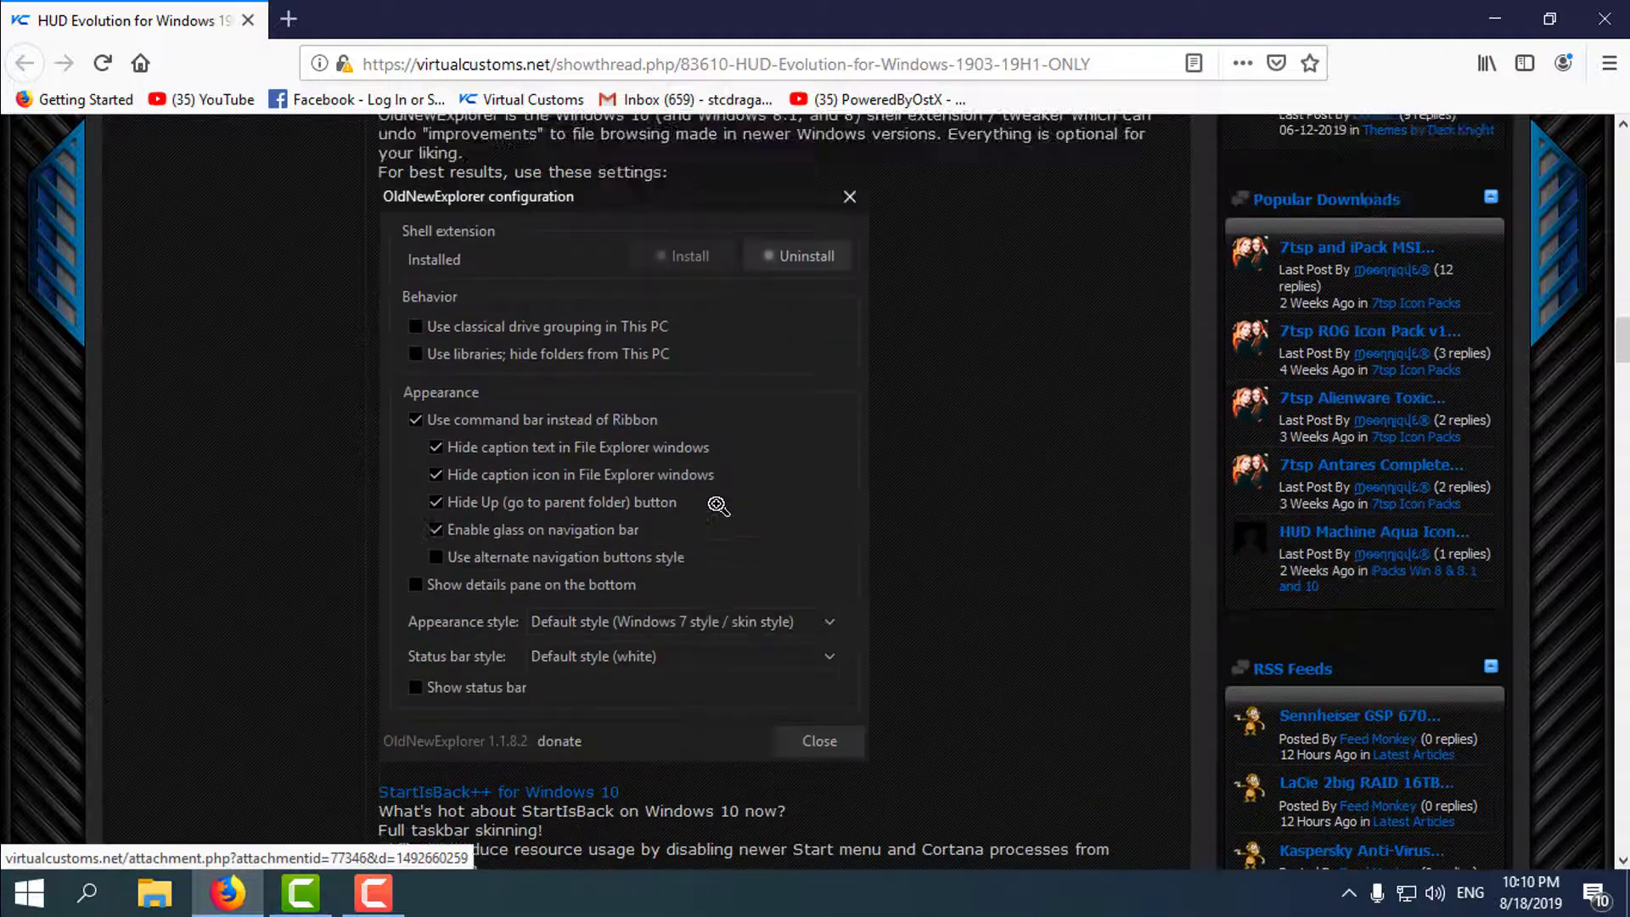
{"action": "scroll", "coordinate": [718, 506], "scroll_direction": "up", "scroll_amount": 5}
{"action": "scroll", "coordinate": [719, 507], "scroll_direction": "up", "scroll_amount": 1}
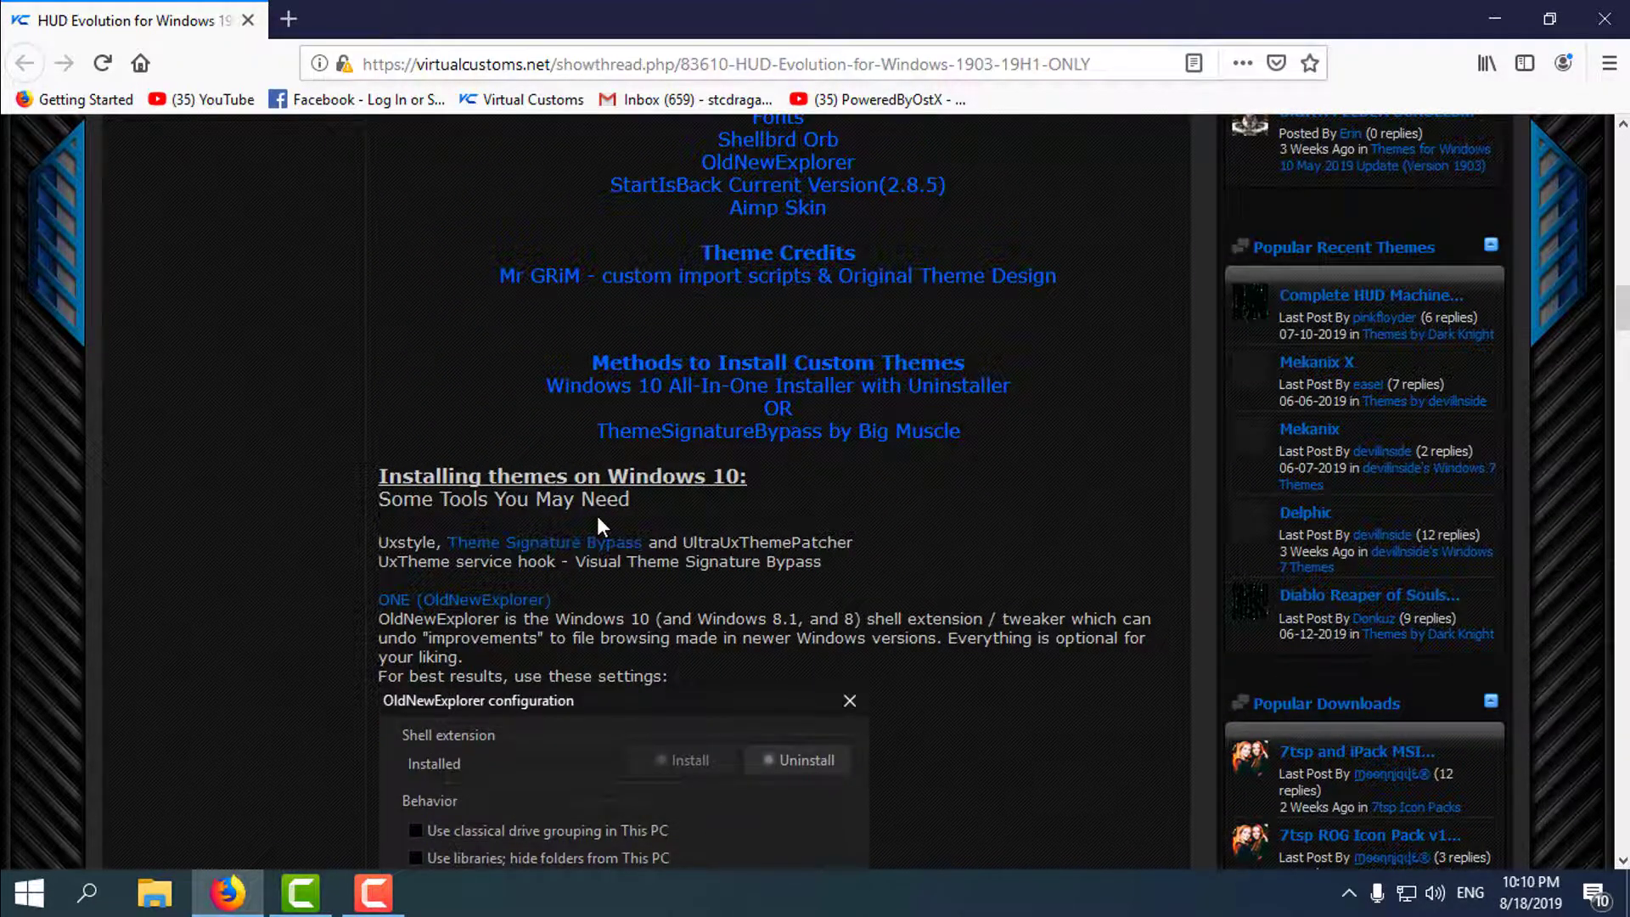
{"action": "scroll", "coordinate": [598, 516], "scroll_direction": "down", "scroll_amount": 1}
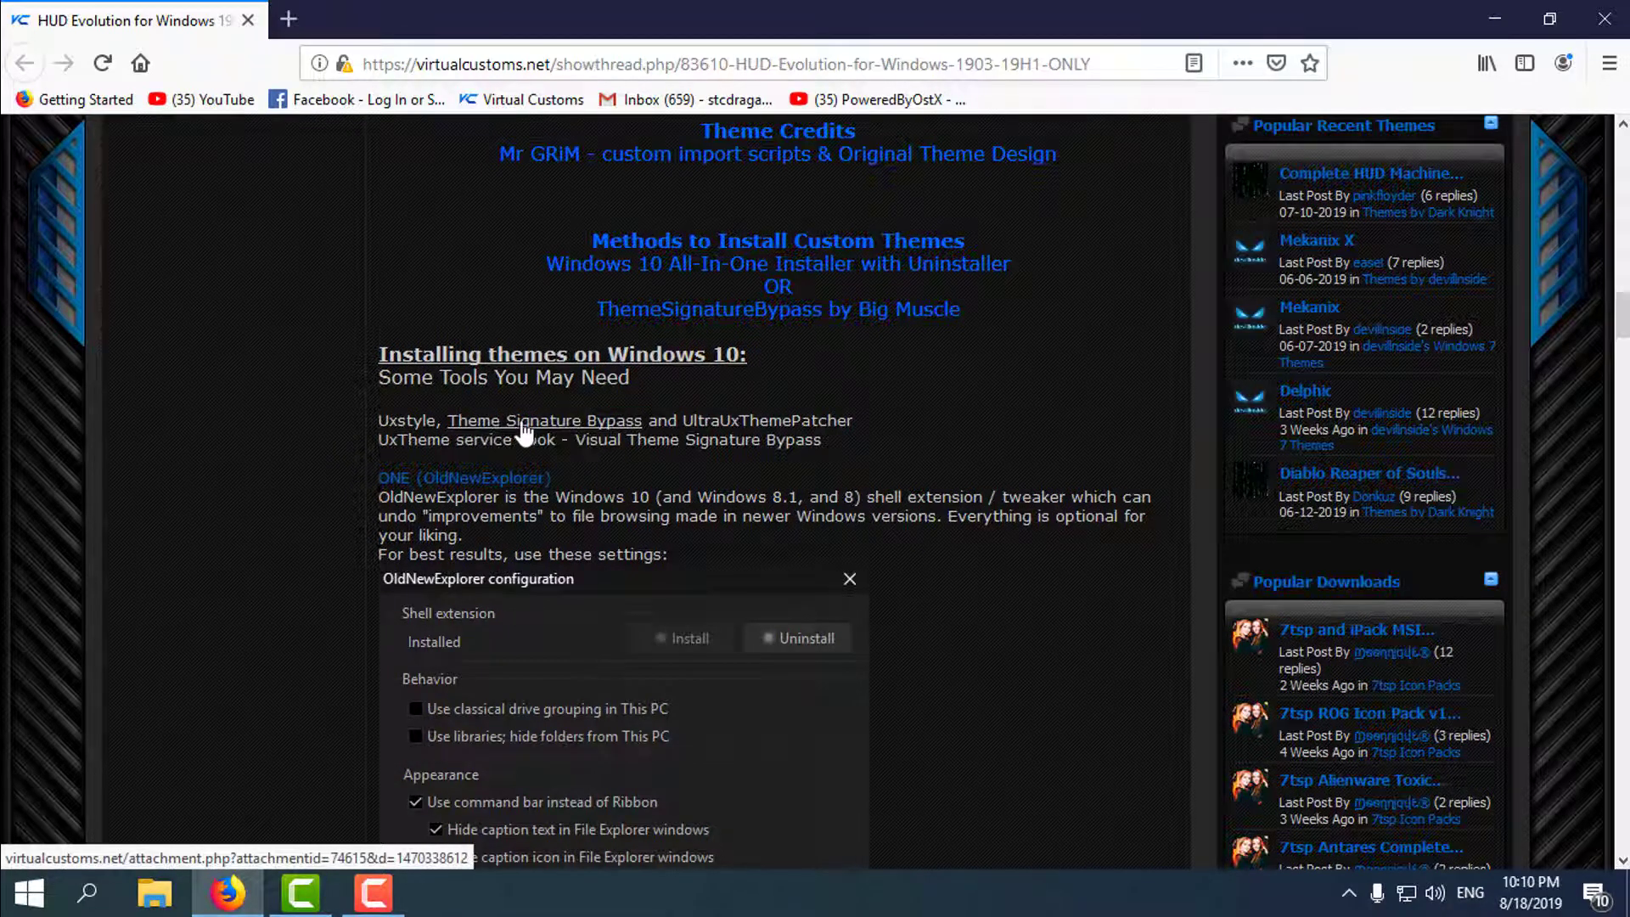
{"action": "left_click", "coordinate": [519, 424]}
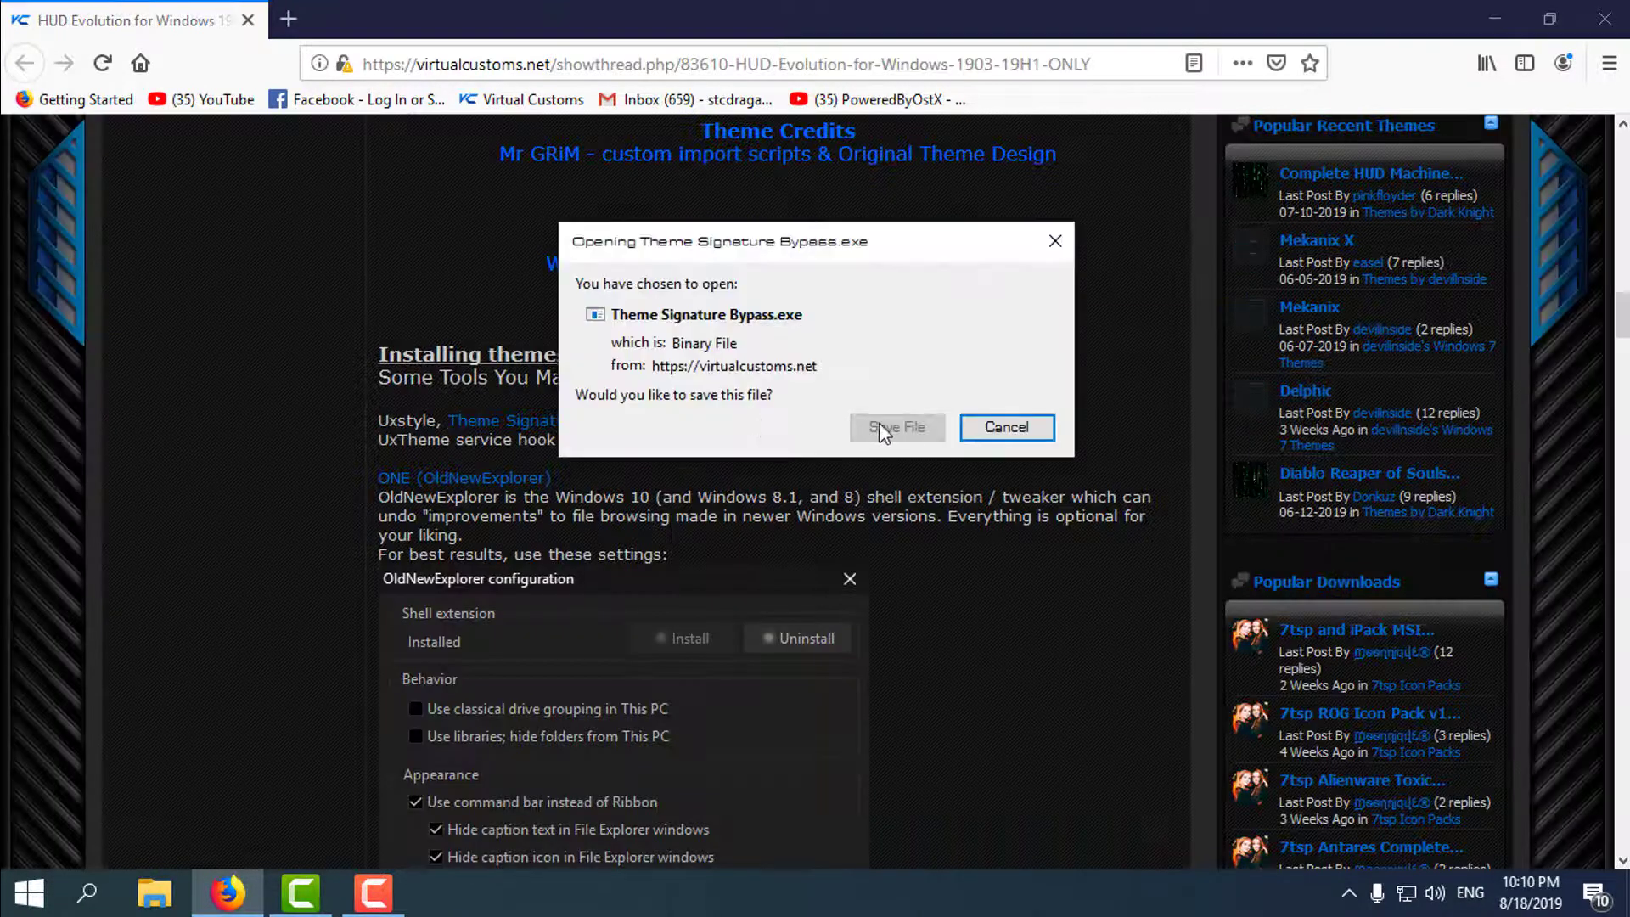
{"action": "left_click", "coordinate": [978, 433]}
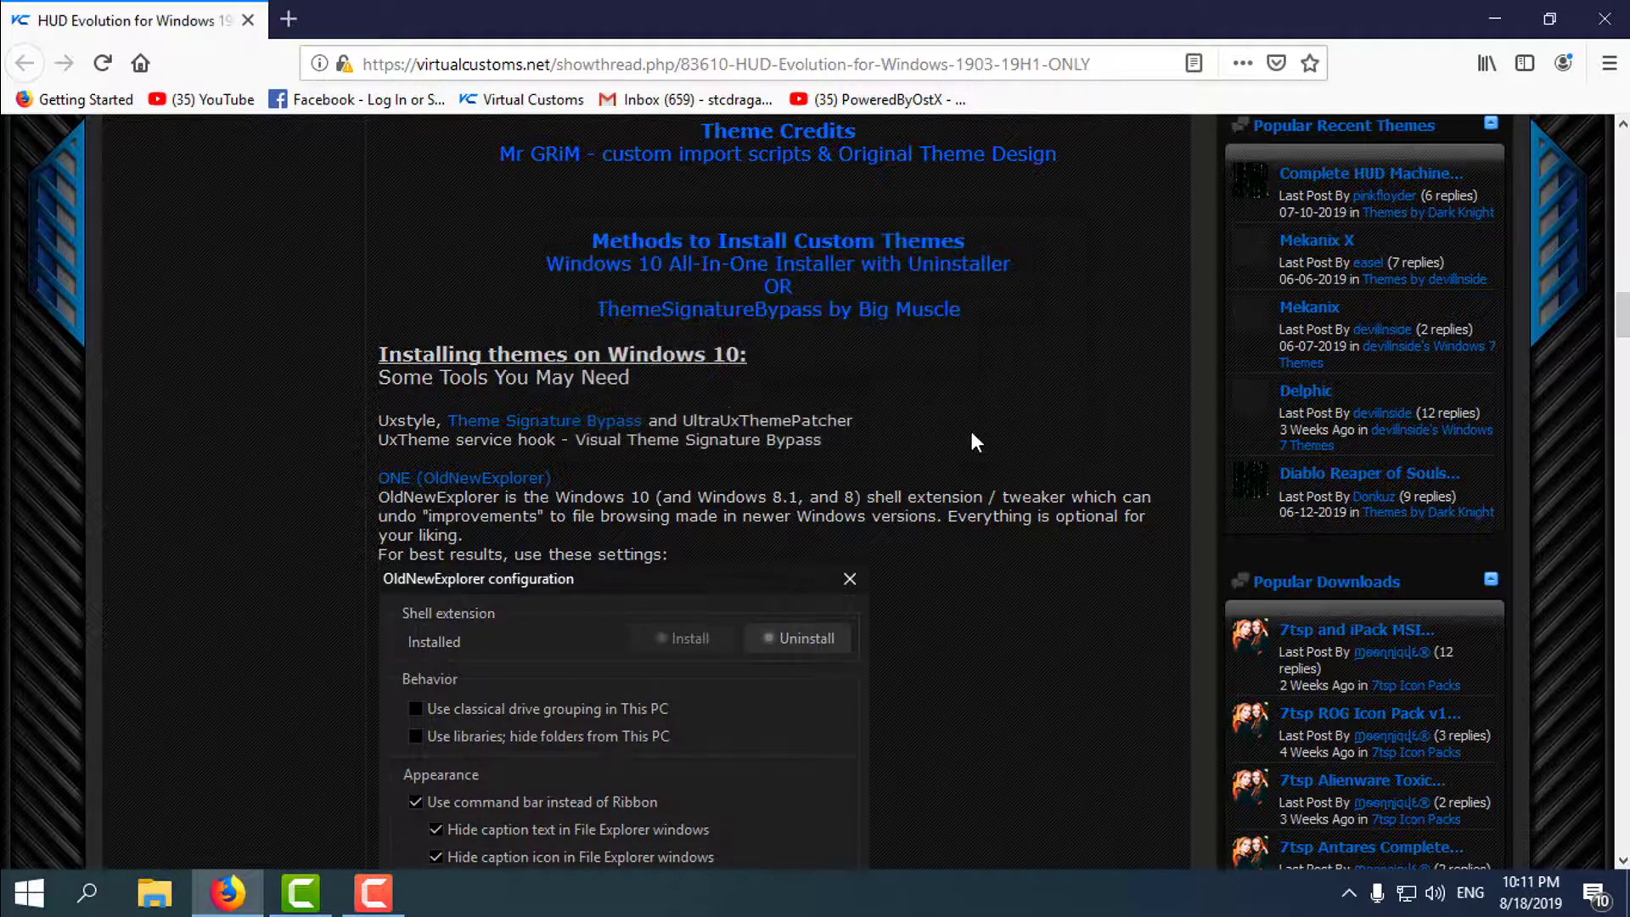
Search the web for UltraUxThemePatcher from the thread text, view its official download page, and return to the desktop
{"action": "left_click_drag", "start_coordinate": [684, 421], "coordinate": [858, 428]}
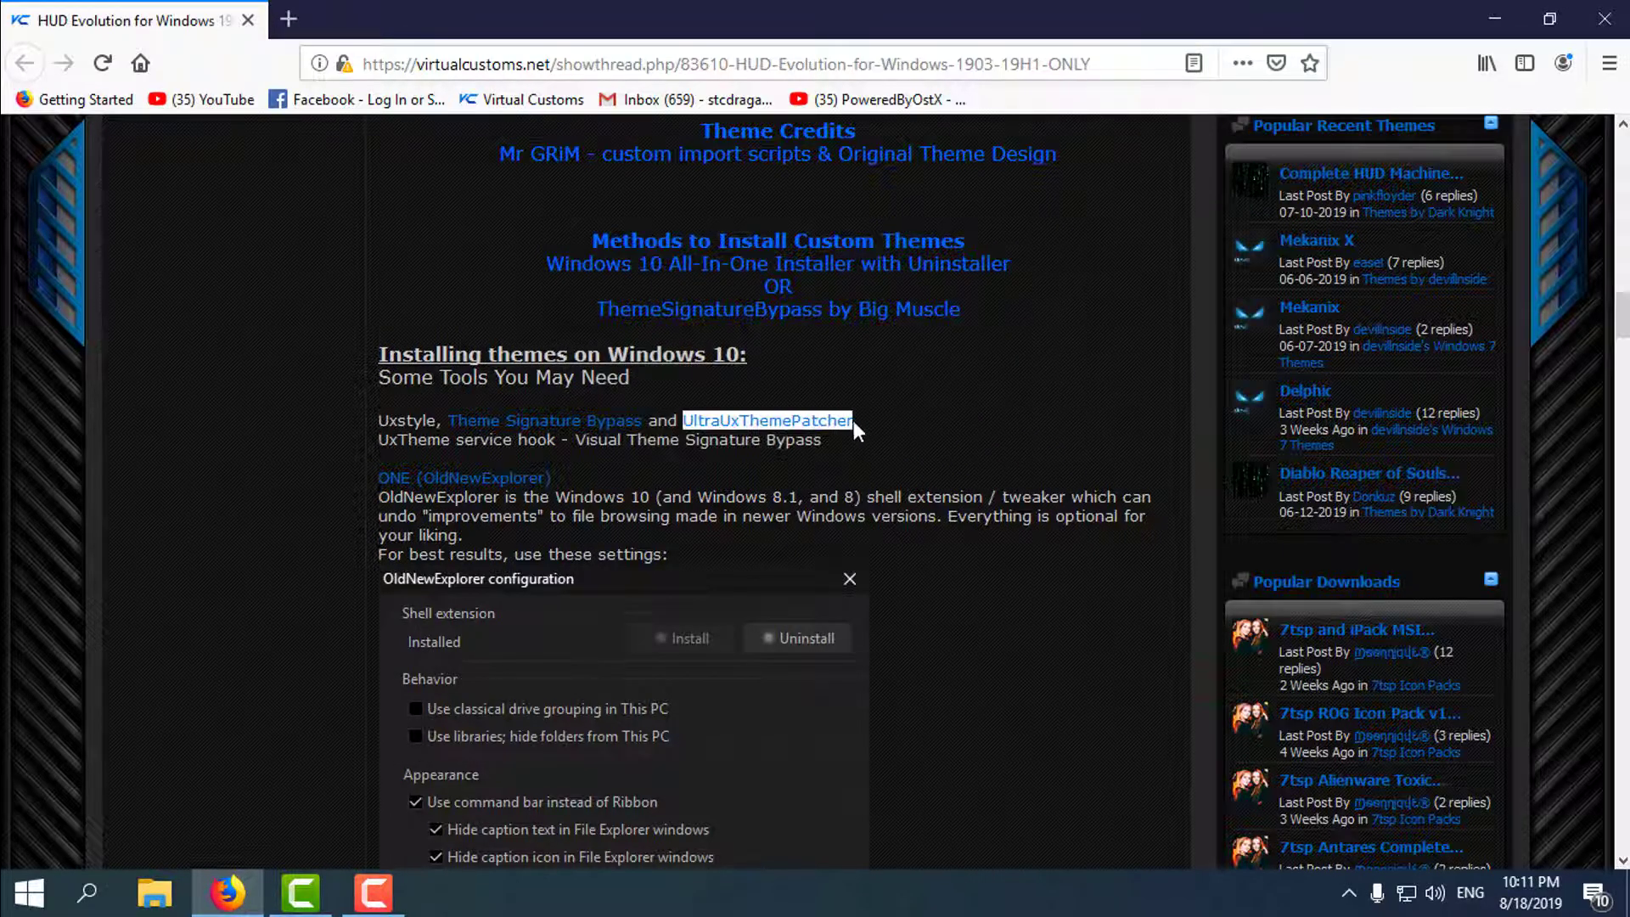
{"action": "right_click", "coordinate": [822, 422]}
{"action": "left_click", "coordinate": [874, 501]}
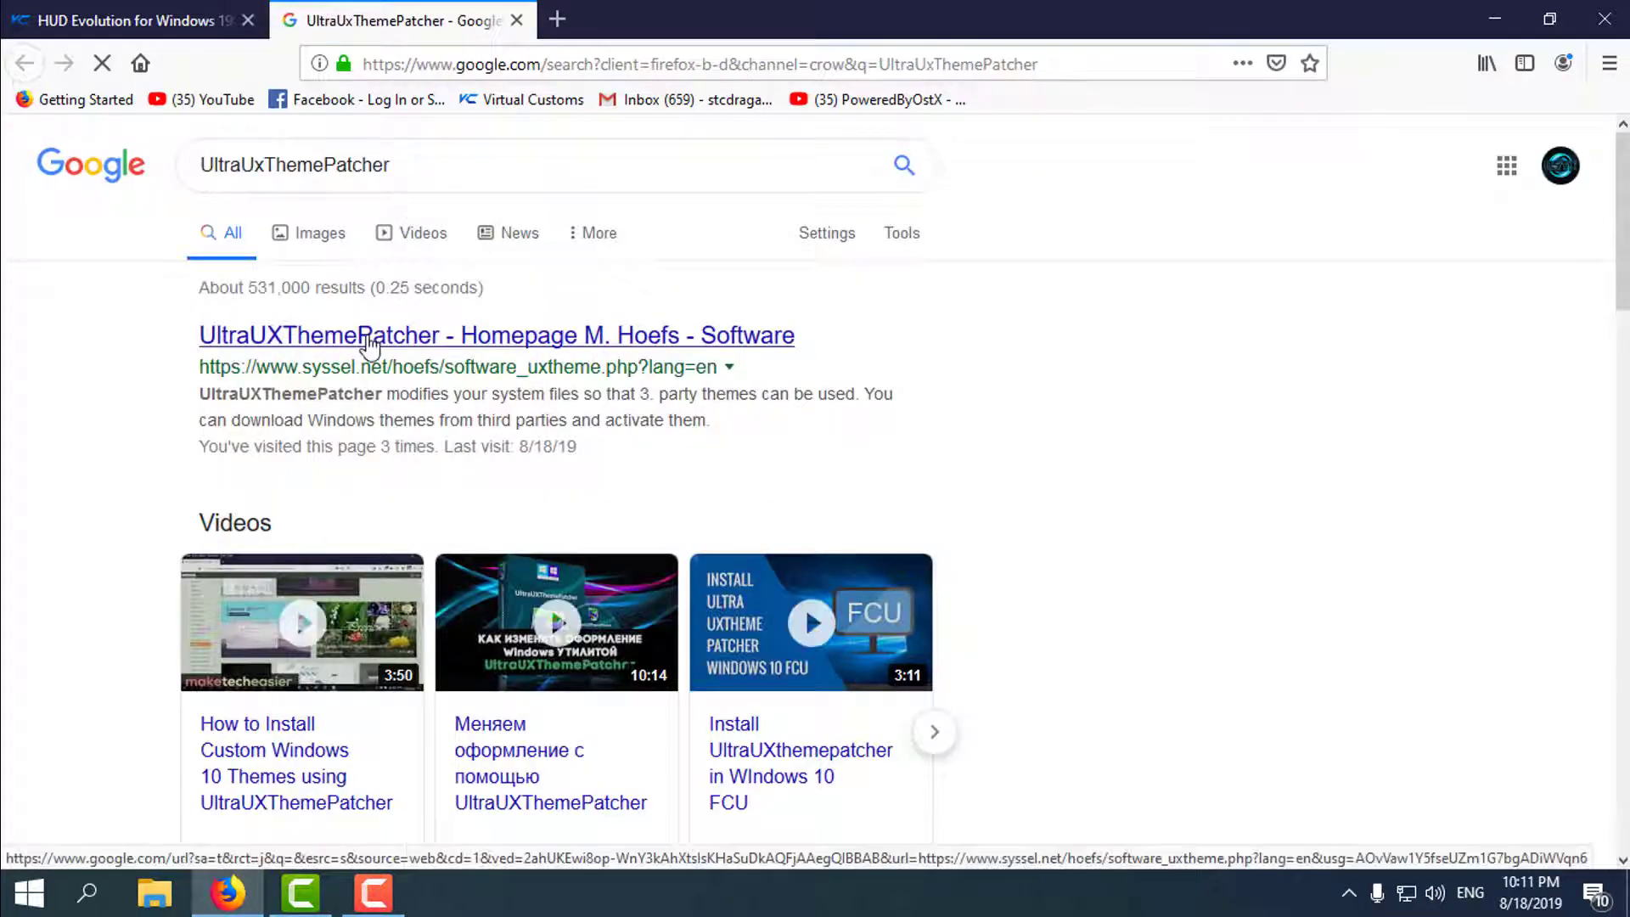
{"action": "left_click", "coordinate": [370, 340]}
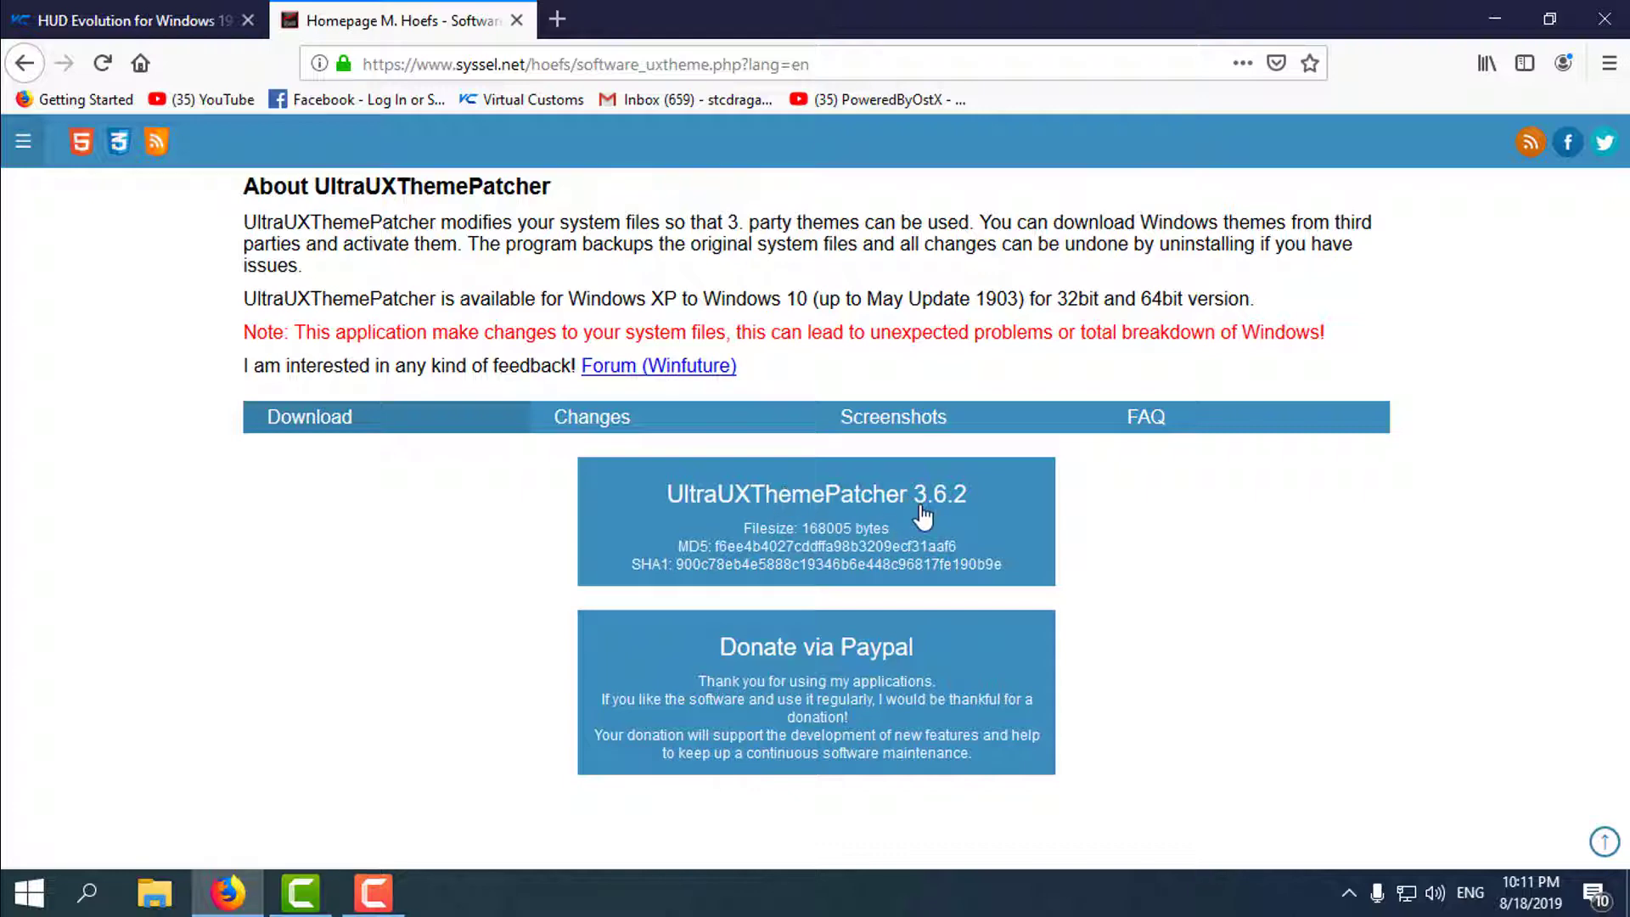
{"action": "left_click", "coordinate": [516, 21]}
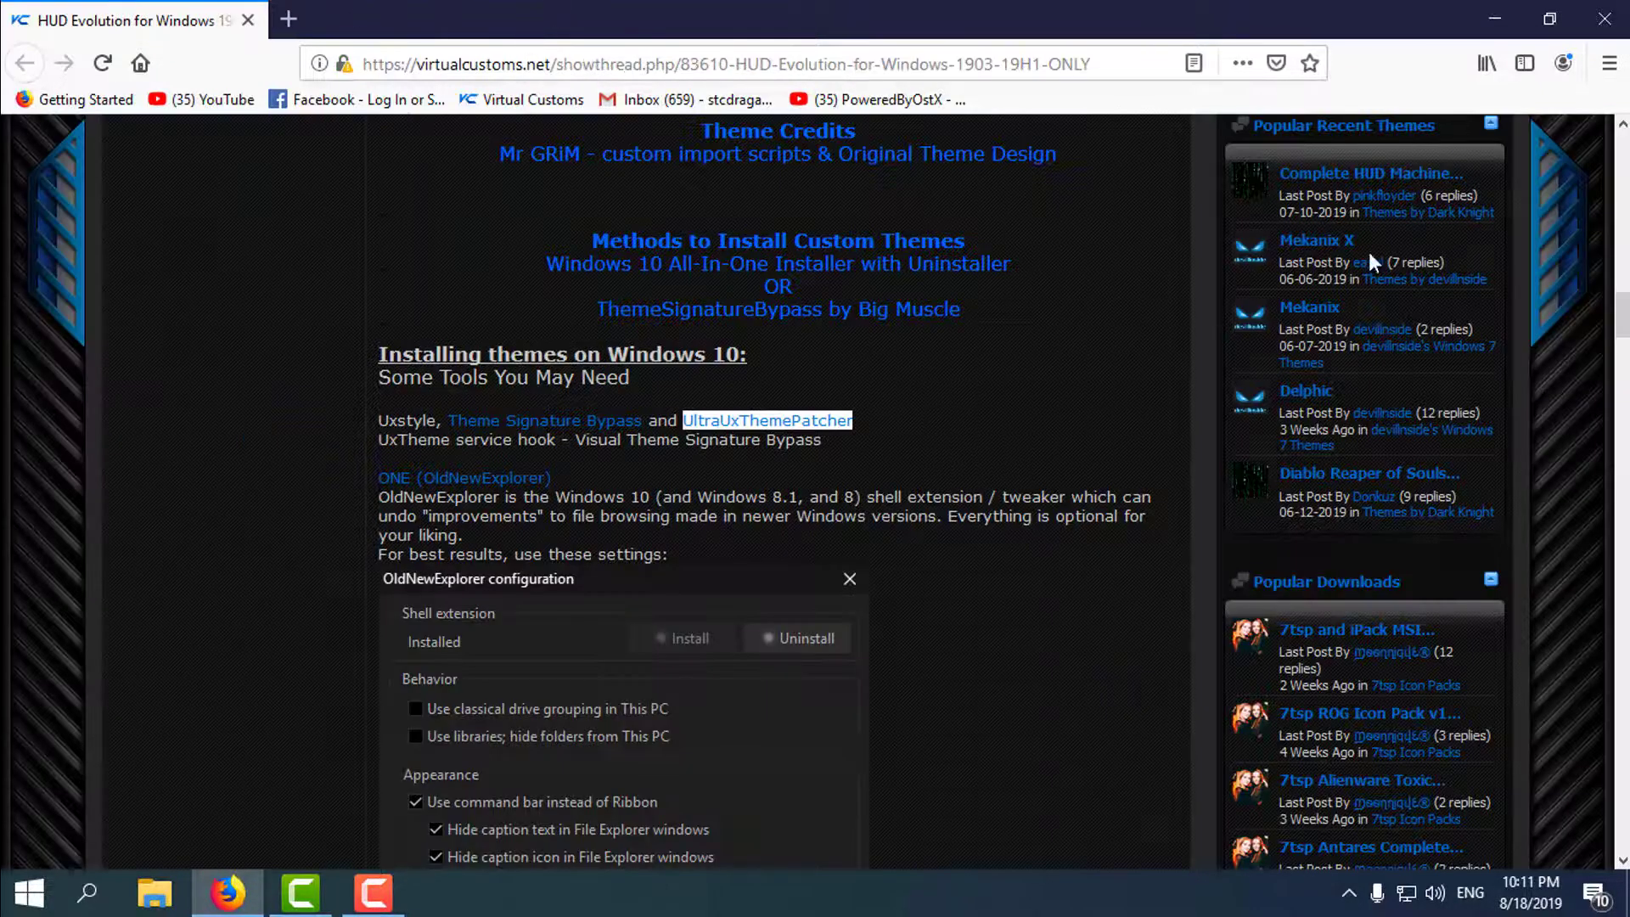
{"action": "left_click", "coordinate": [1497, 21]}
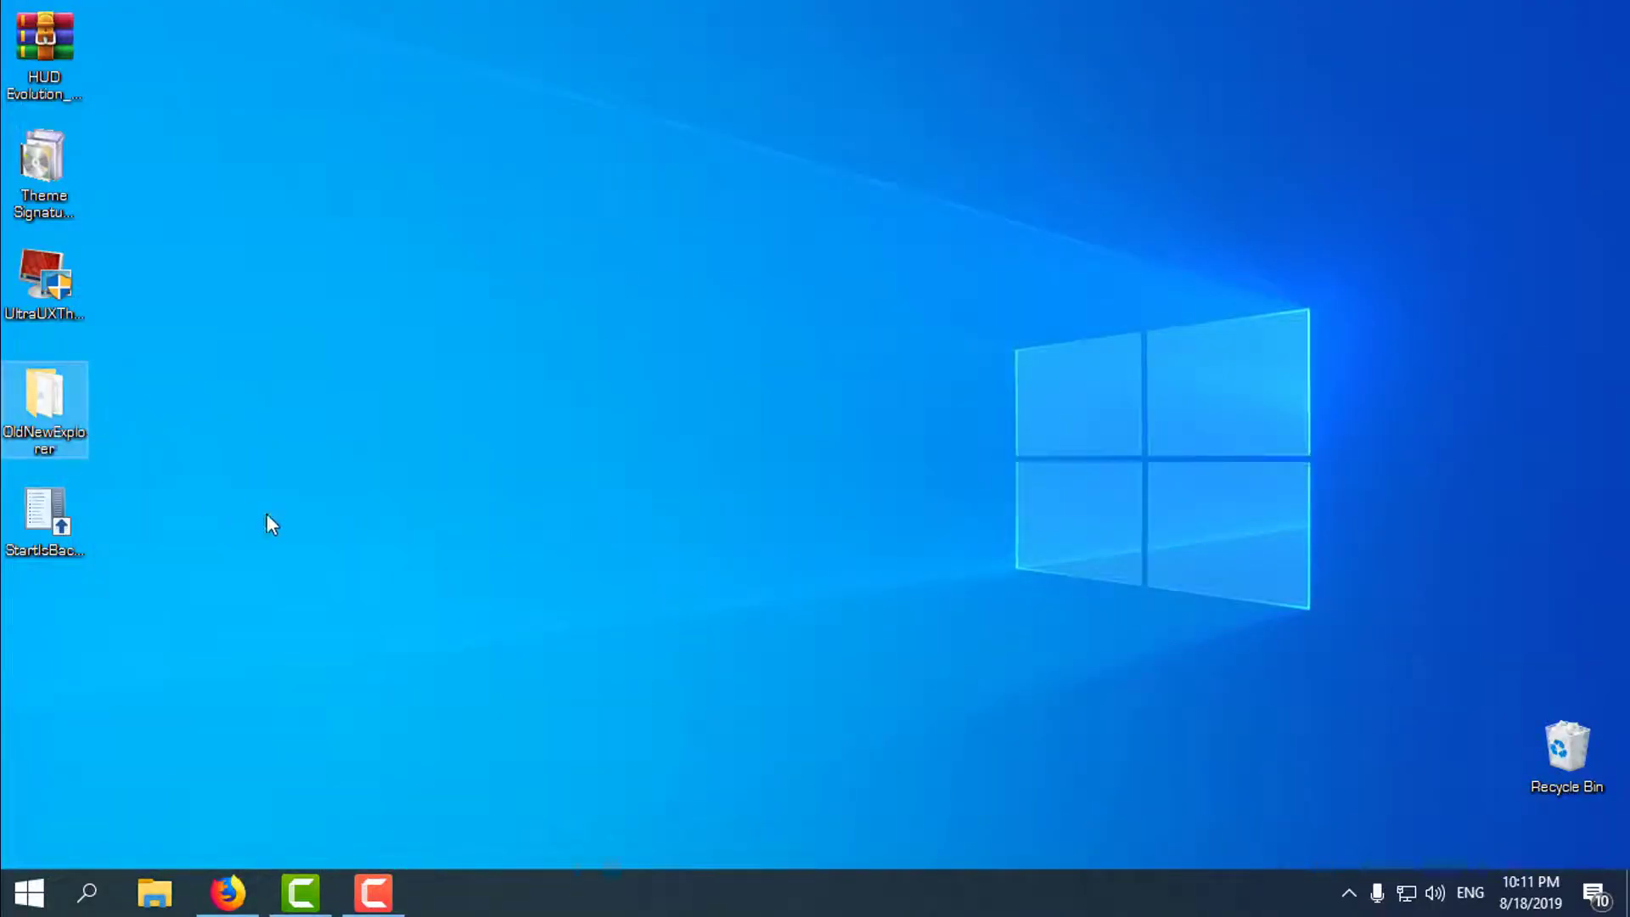
{"action": "left_click", "coordinate": [87, 535]}
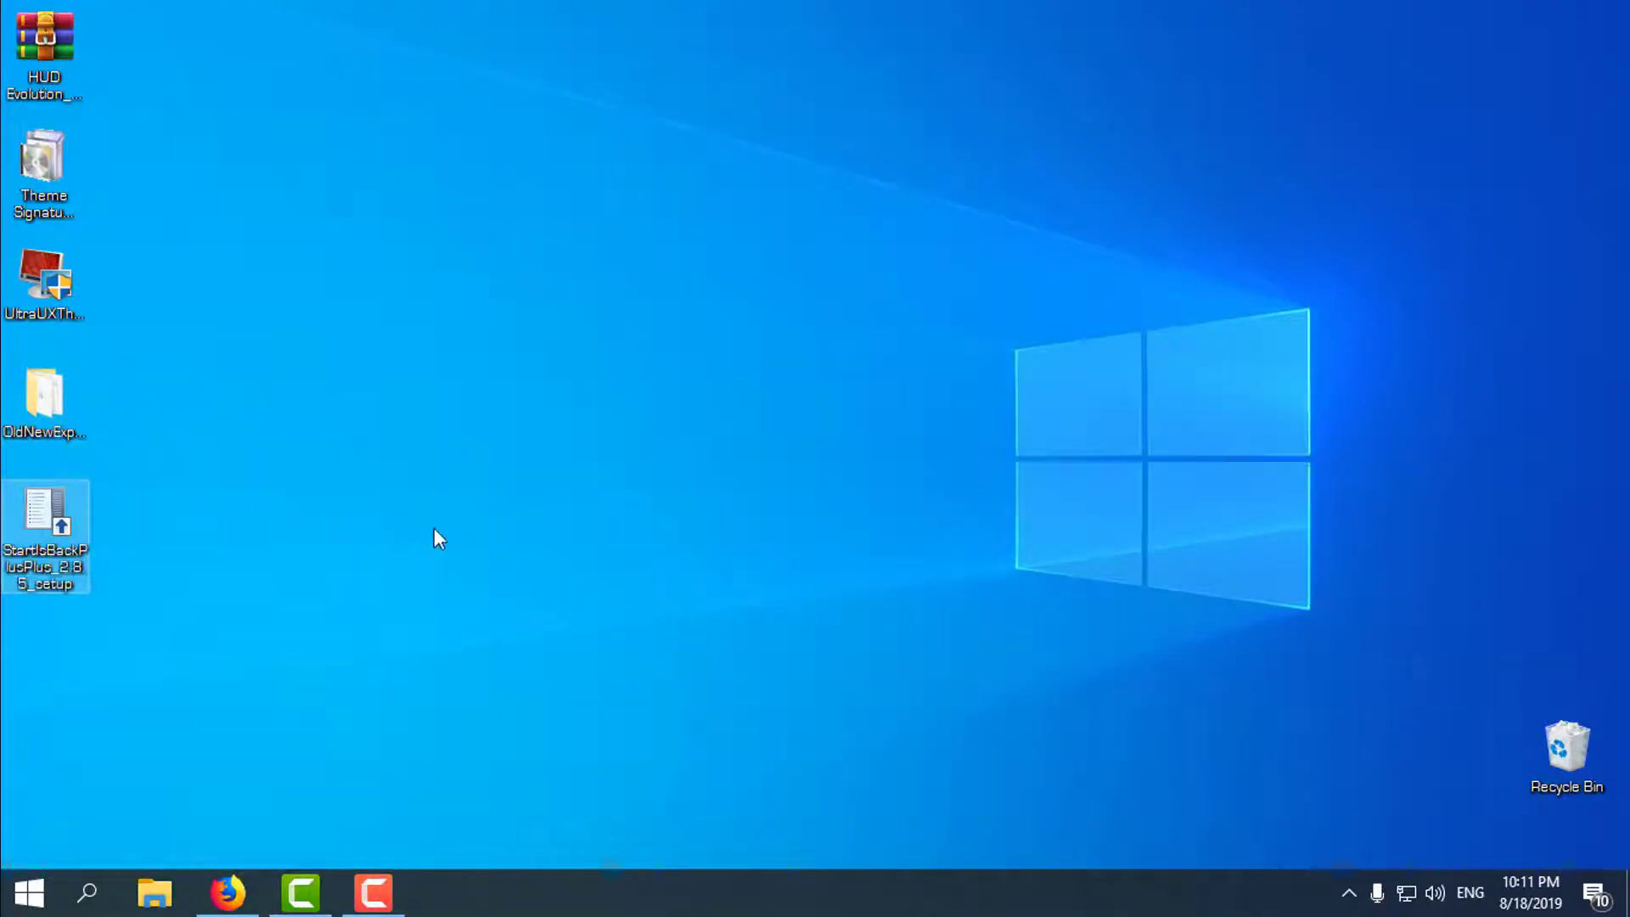
Run the Theme Signature Bypass installer, allow it to make changes, and accept its license agreement
{"action": "left_click", "coordinate": [85, 204]}
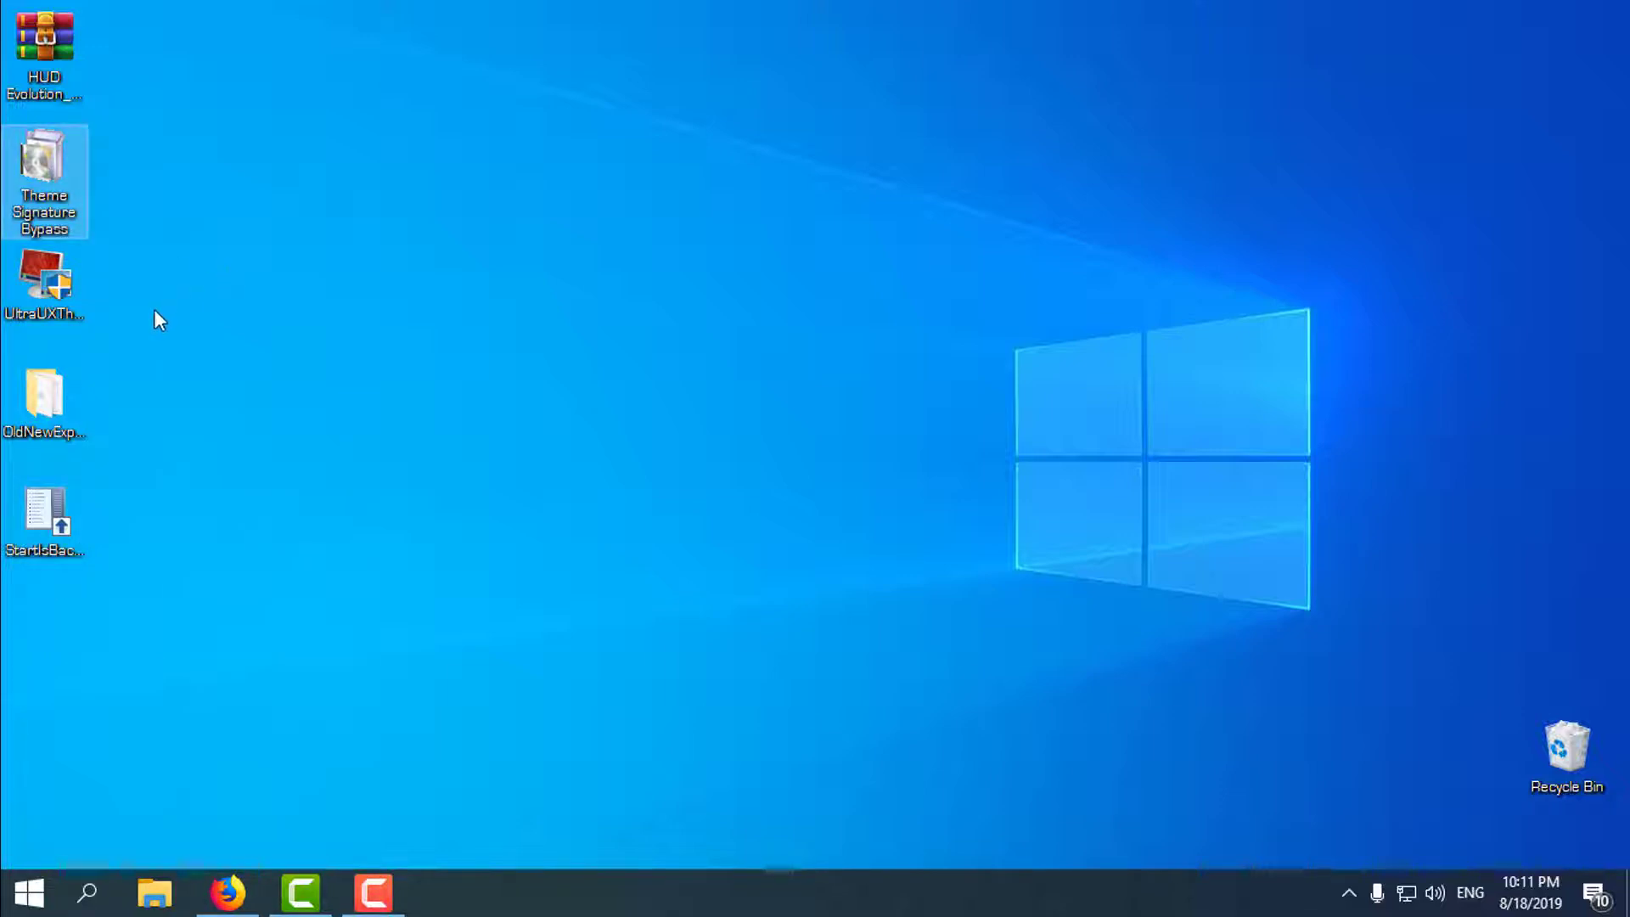
{"action": "left_click", "coordinate": [168, 268]}
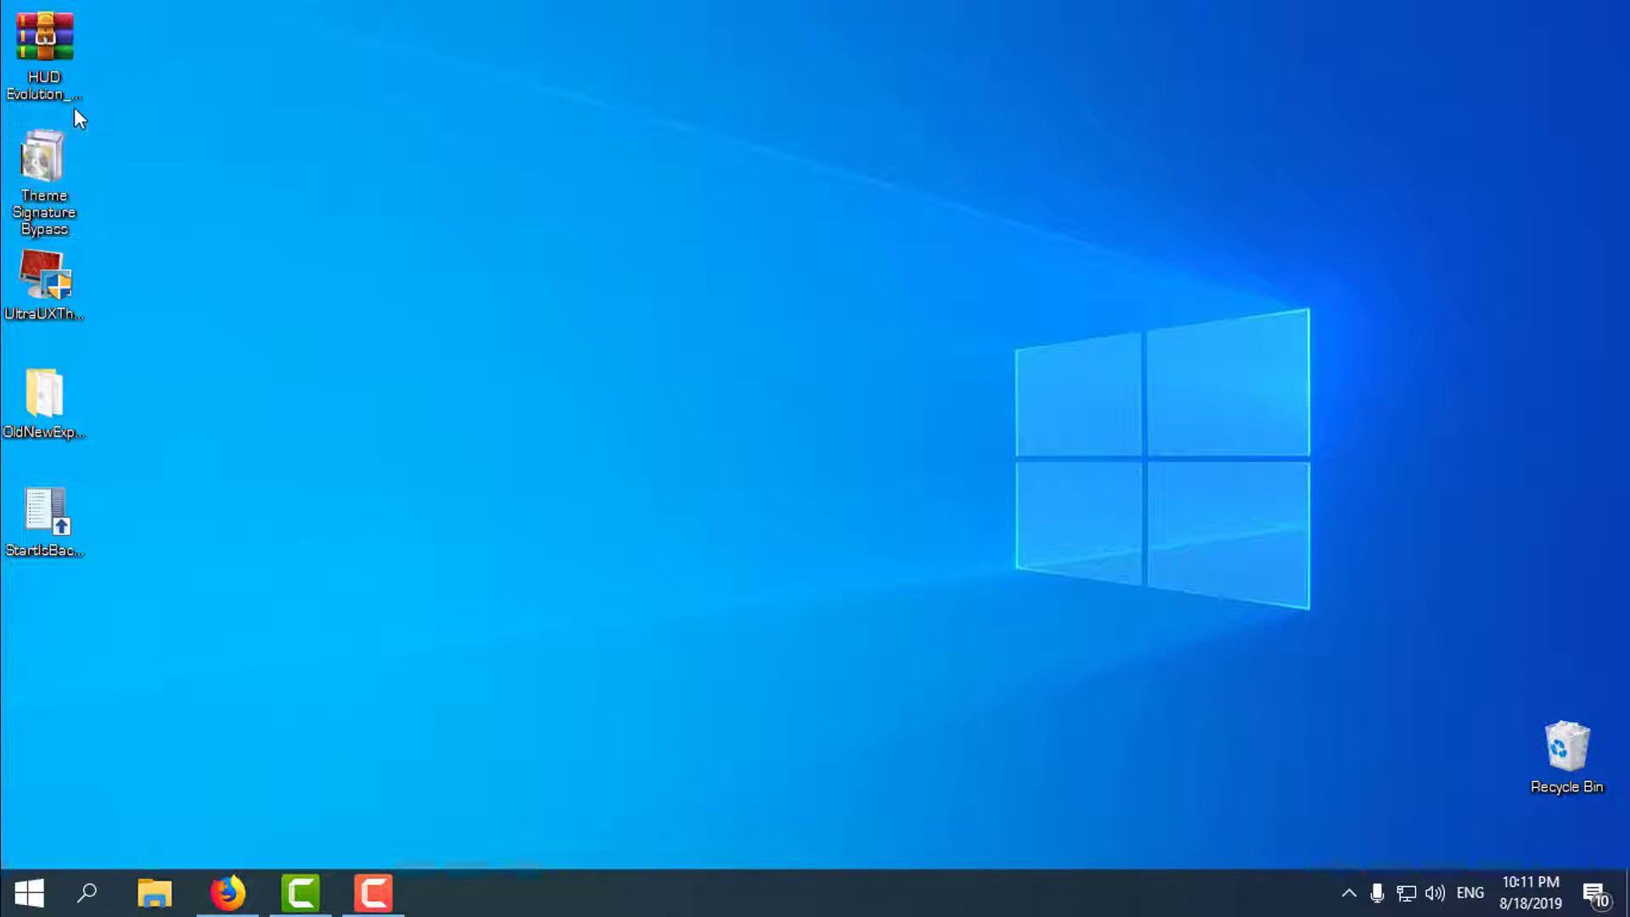
{"action": "double_click", "coordinate": [66, 216]}
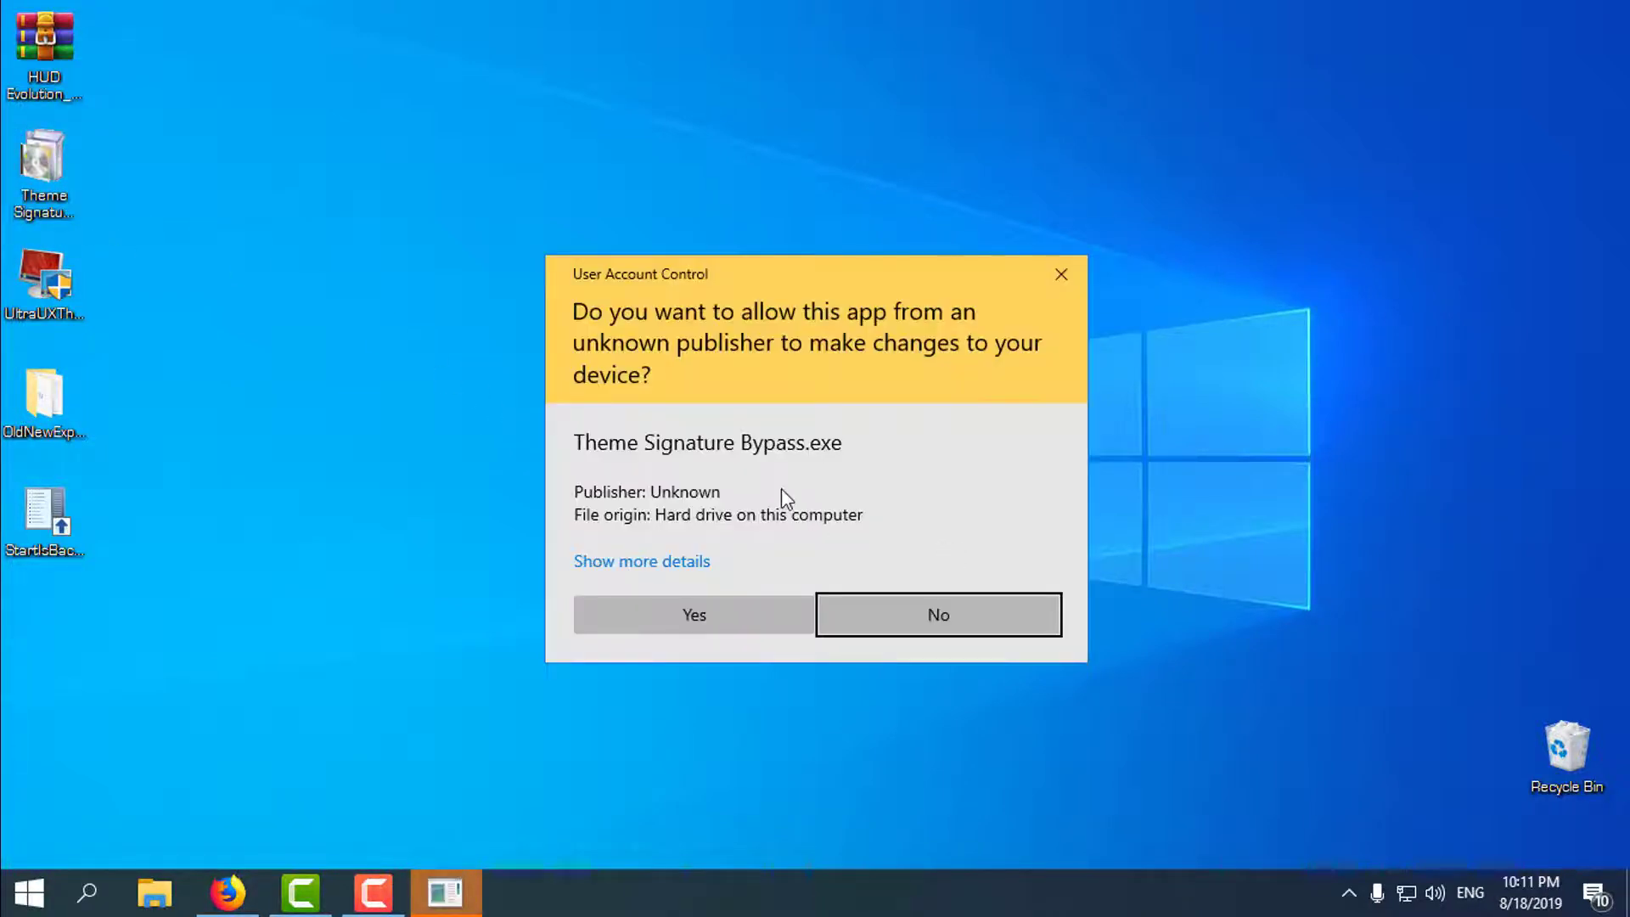
{"action": "left_click", "coordinate": [732, 613]}
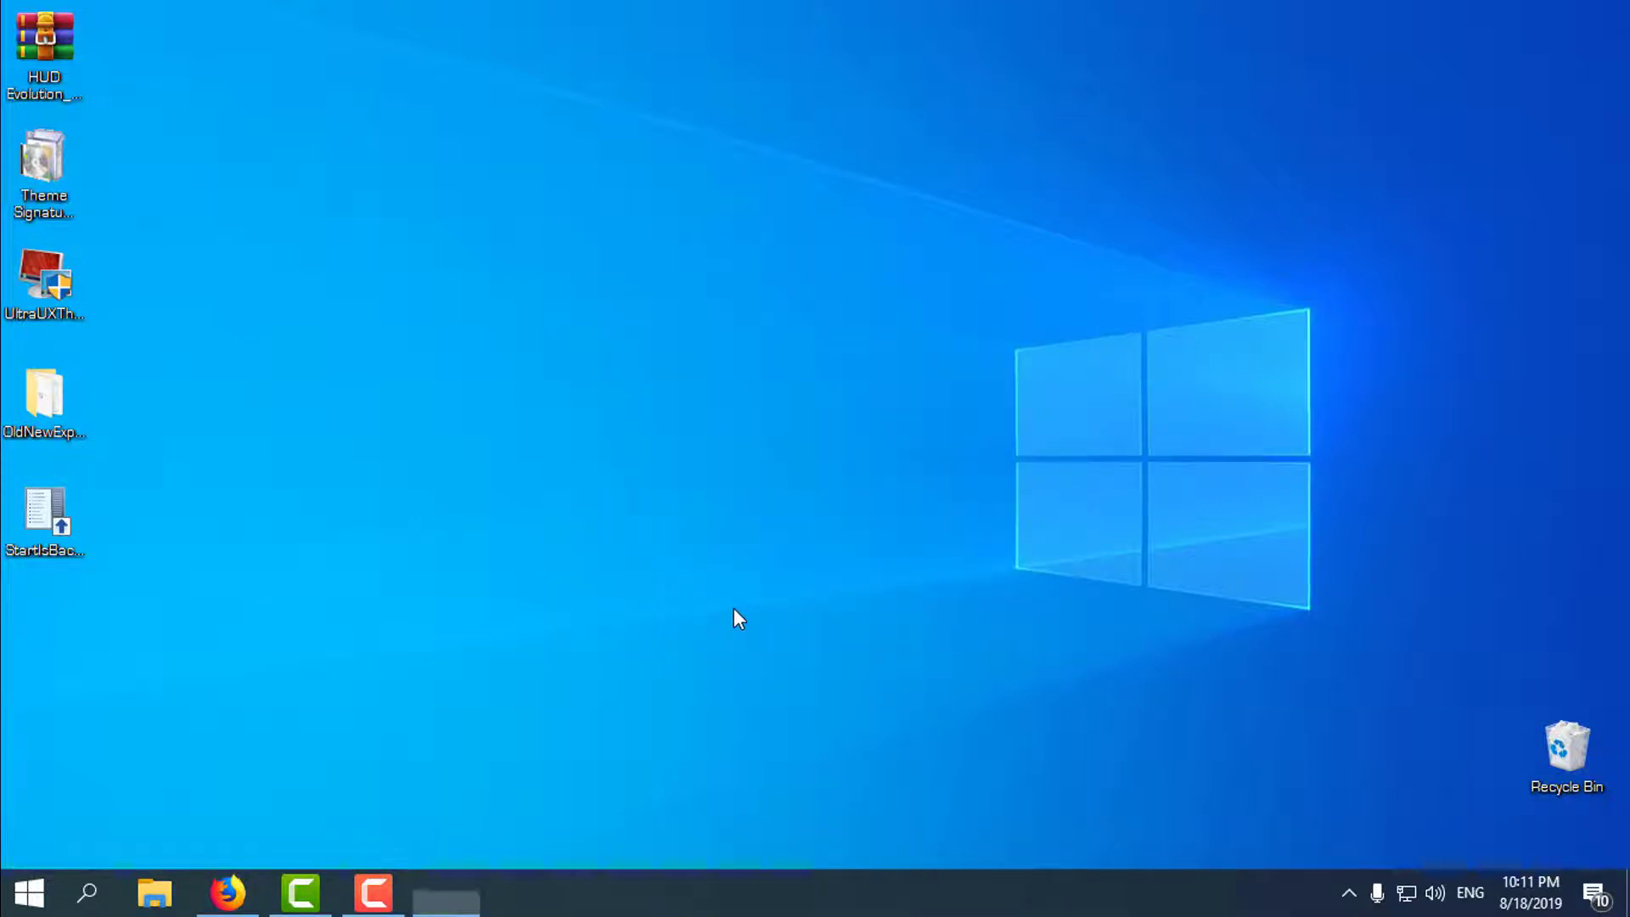
{"action": "left_click", "coordinate": [977, 638]}
{"action": "left_click", "coordinate": [654, 564]}
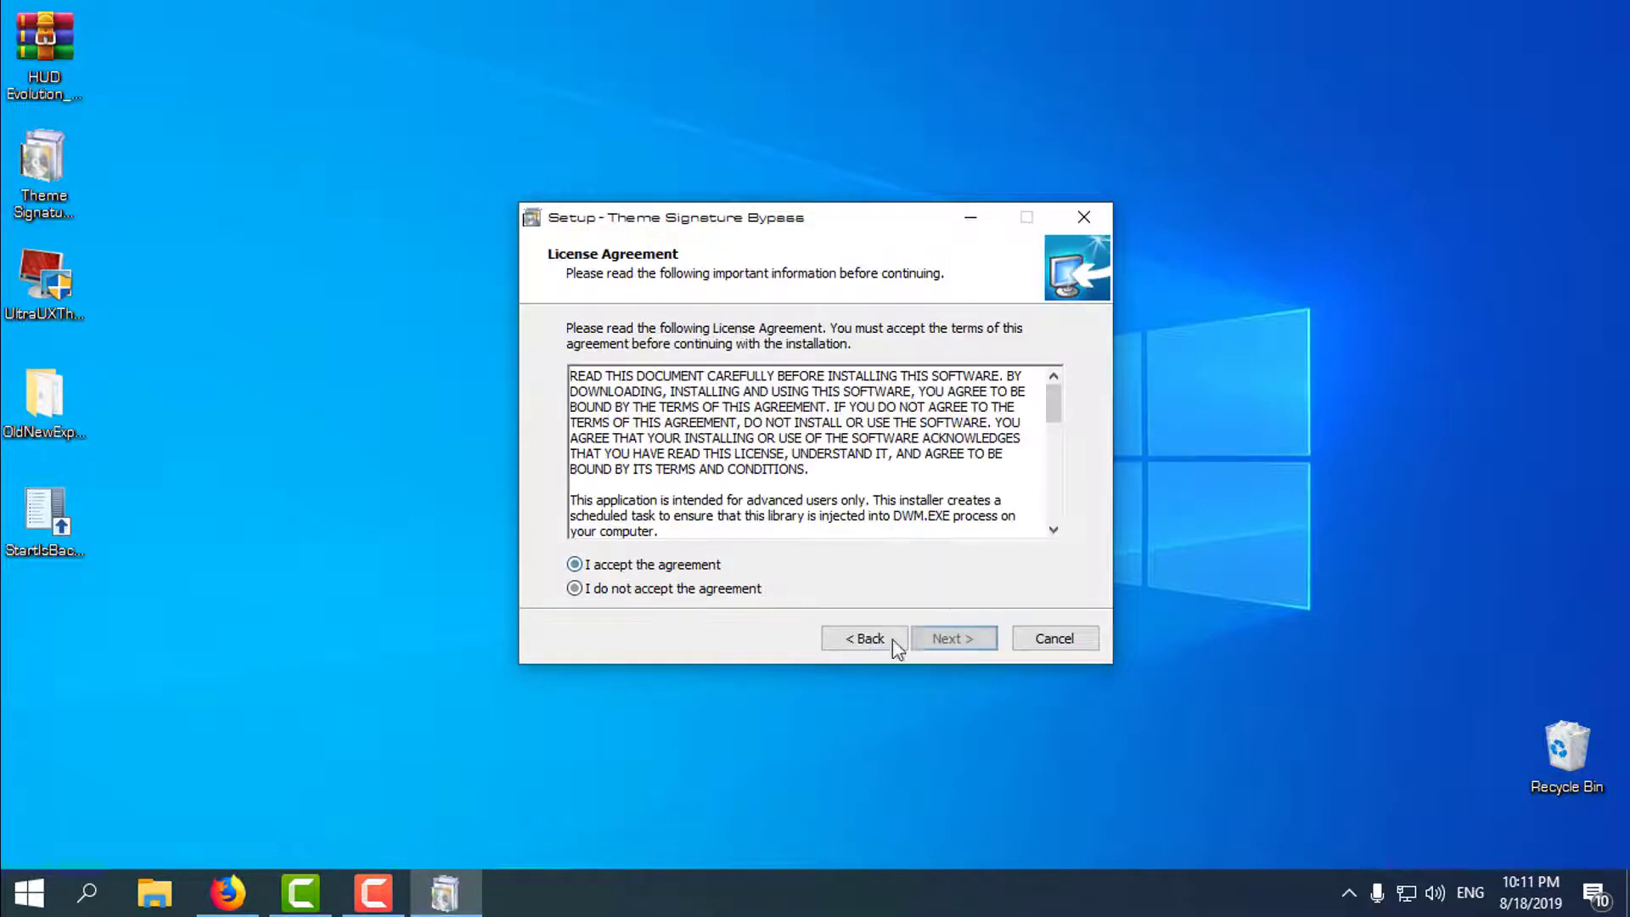
{"action": "left_click", "coordinate": [952, 638]}
Check the C:\AeroGlass destination folder, decline installing into the existing folder, and exit the Theme Signature Bypass setup
{"action": "left_click", "coordinate": [603, 418]}
{"action": "double_click", "coordinate": [604, 418]}
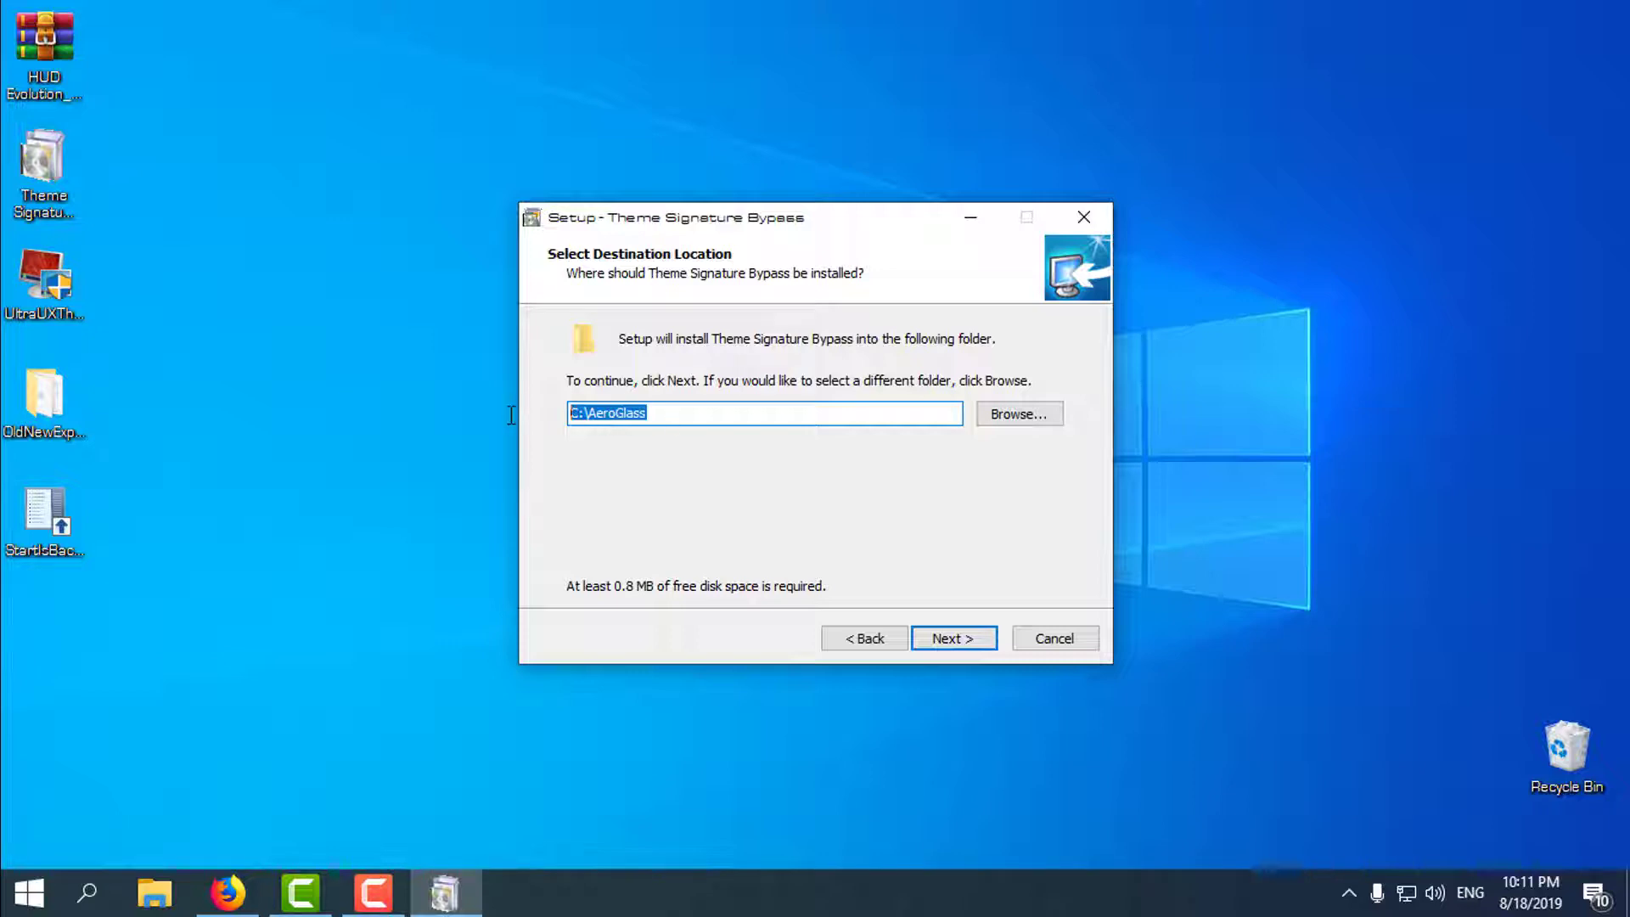
{"action": "left_click_drag", "start_coordinate": [587, 413], "coordinate": [535, 404]}
{"action": "left_click", "coordinate": [754, 411]}
{"action": "left_click", "coordinate": [721, 419]}
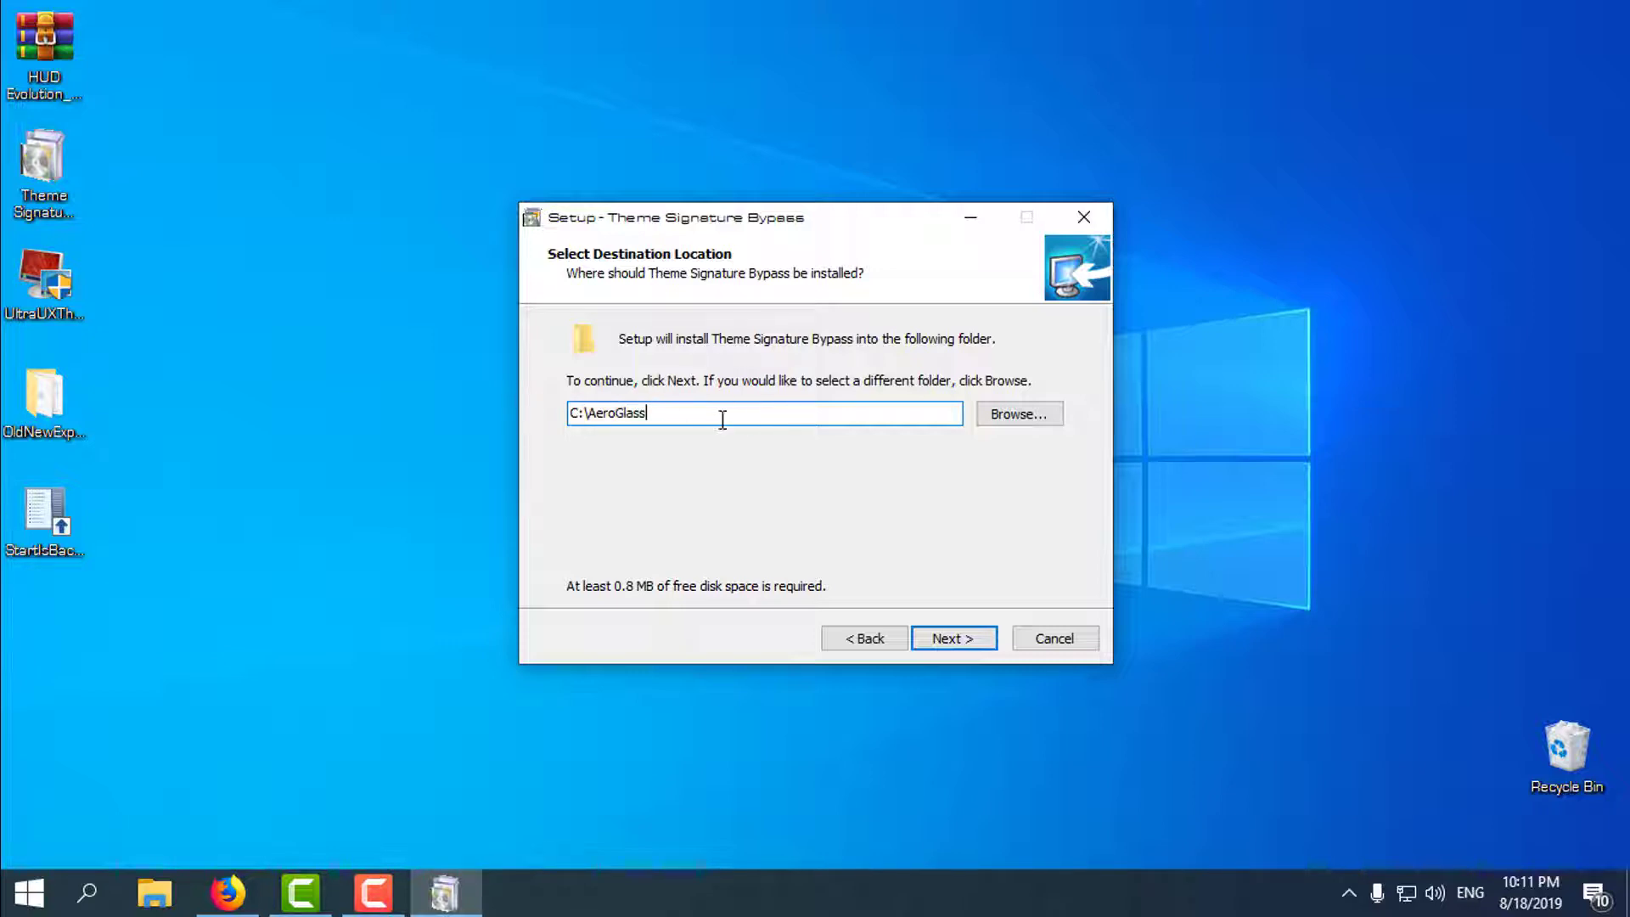
{"action": "left_click_drag", "start_coordinate": [721, 419], "coordinate": [546, 422]}
{"action": "left_click", "coordinate": [774, 424]}
{"action": "left_click", "coordinate": [971, 644]}
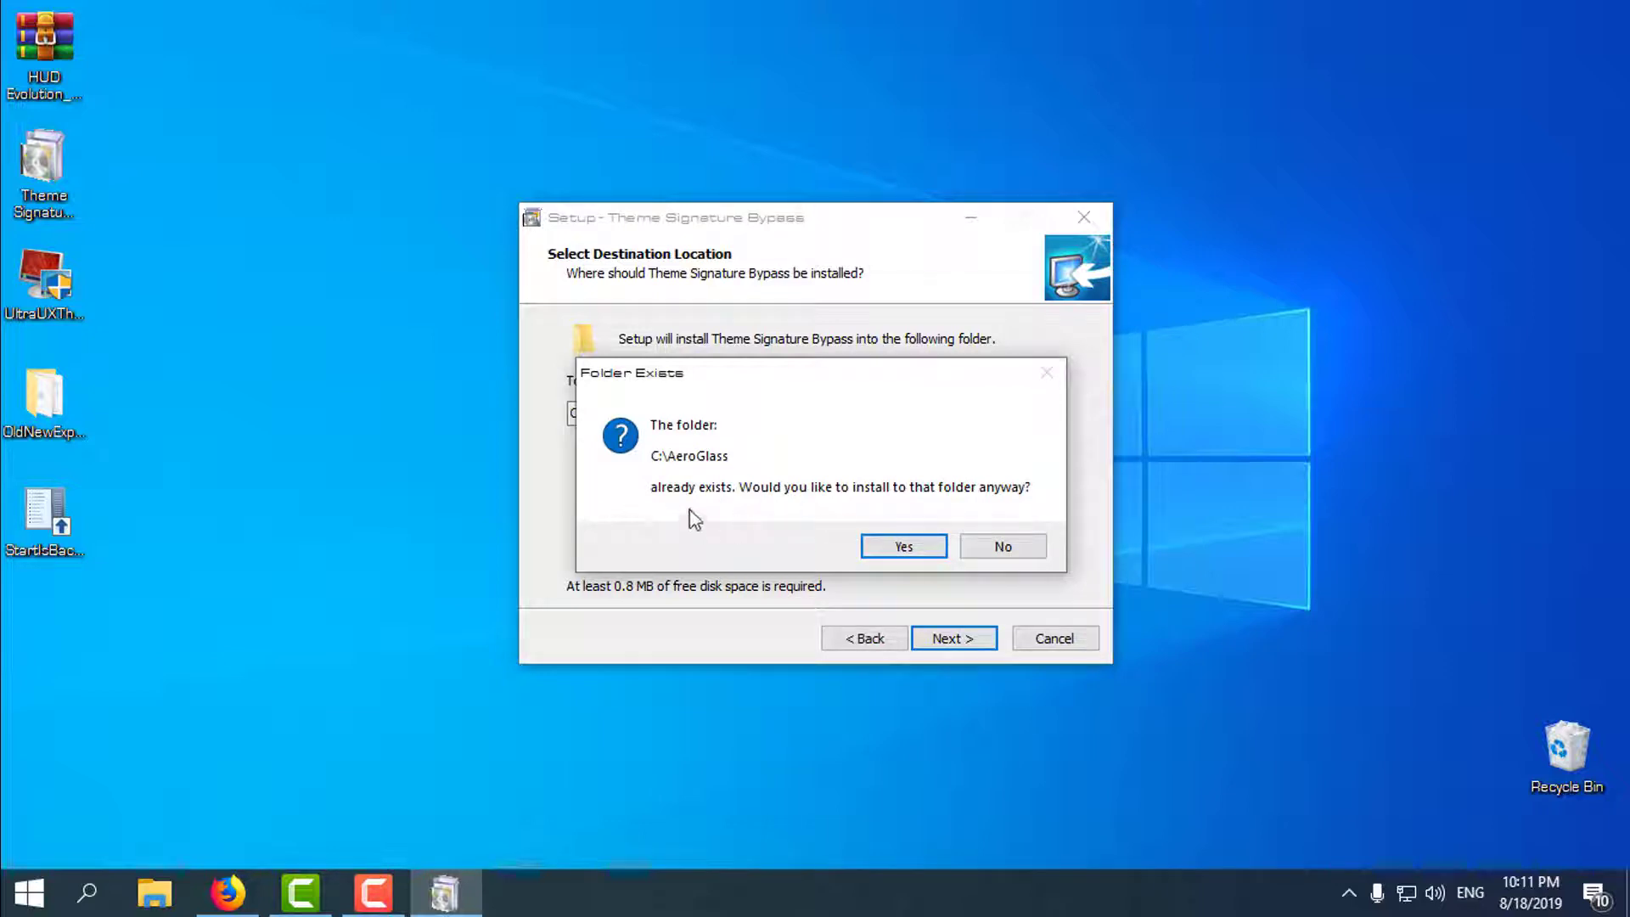
{"action": "left_click", "coordinate": [1008, 547]}
{"action": "left_click", "coordinate": [1066, 637]}
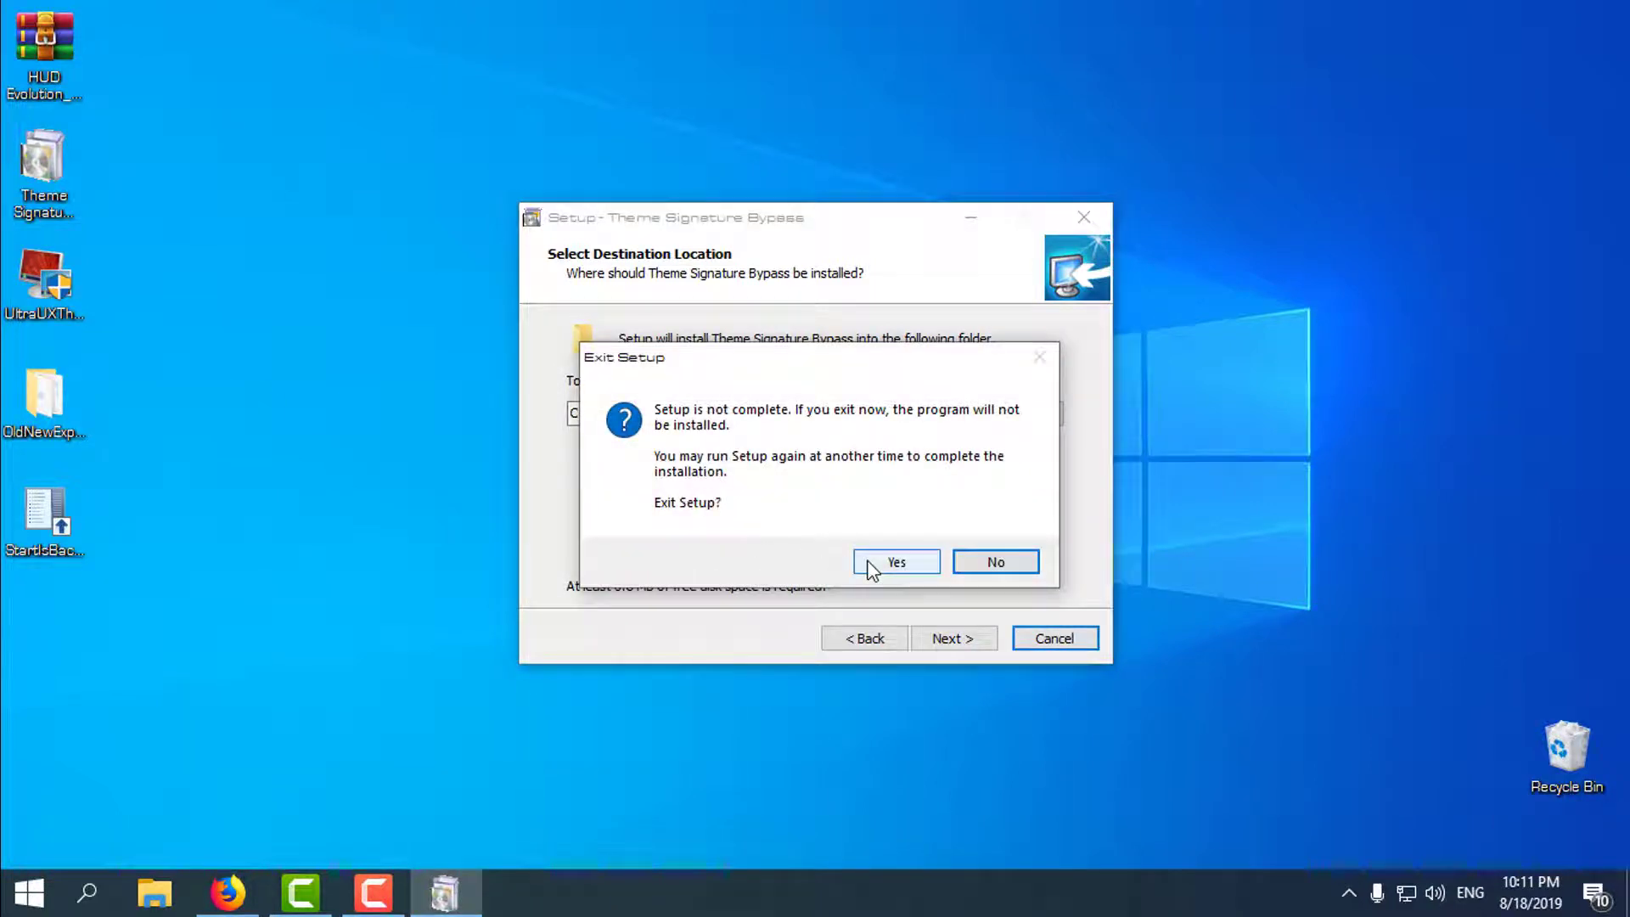
{"action": "left_click", "coordinate": [896, 562]}
Run UltraUXThemePatcher 3.6.2 as administrator and accept its license terms to reach the system information page
{"action": "left_click", "coordinate": [64, 320]}
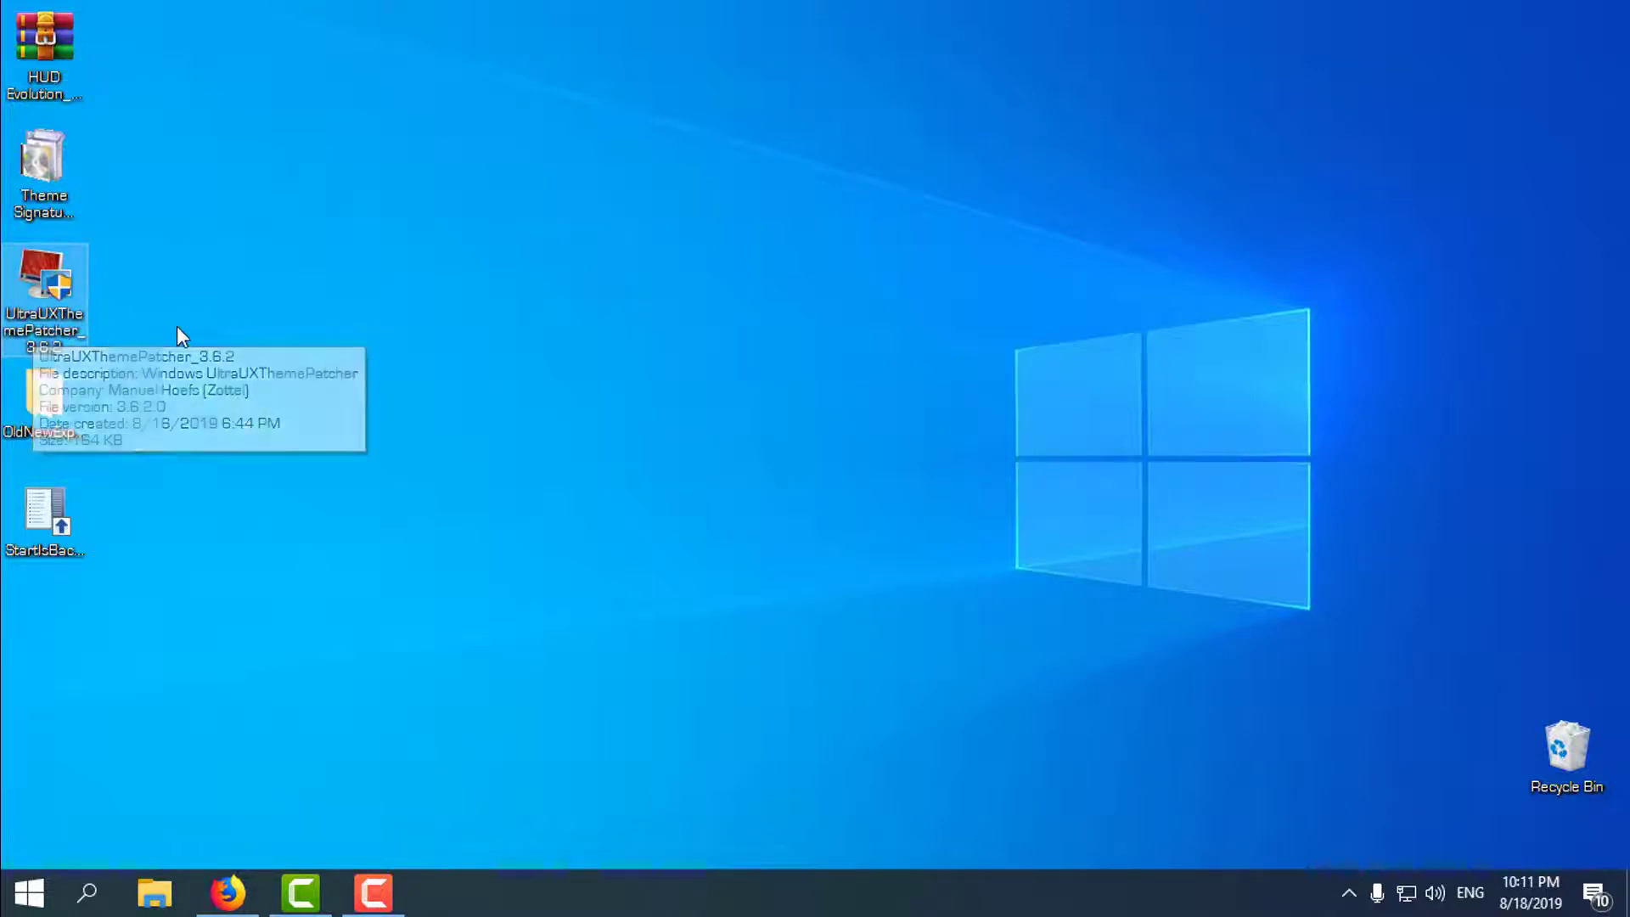
{"action": "right_click", "coordinate": [18, 282]}
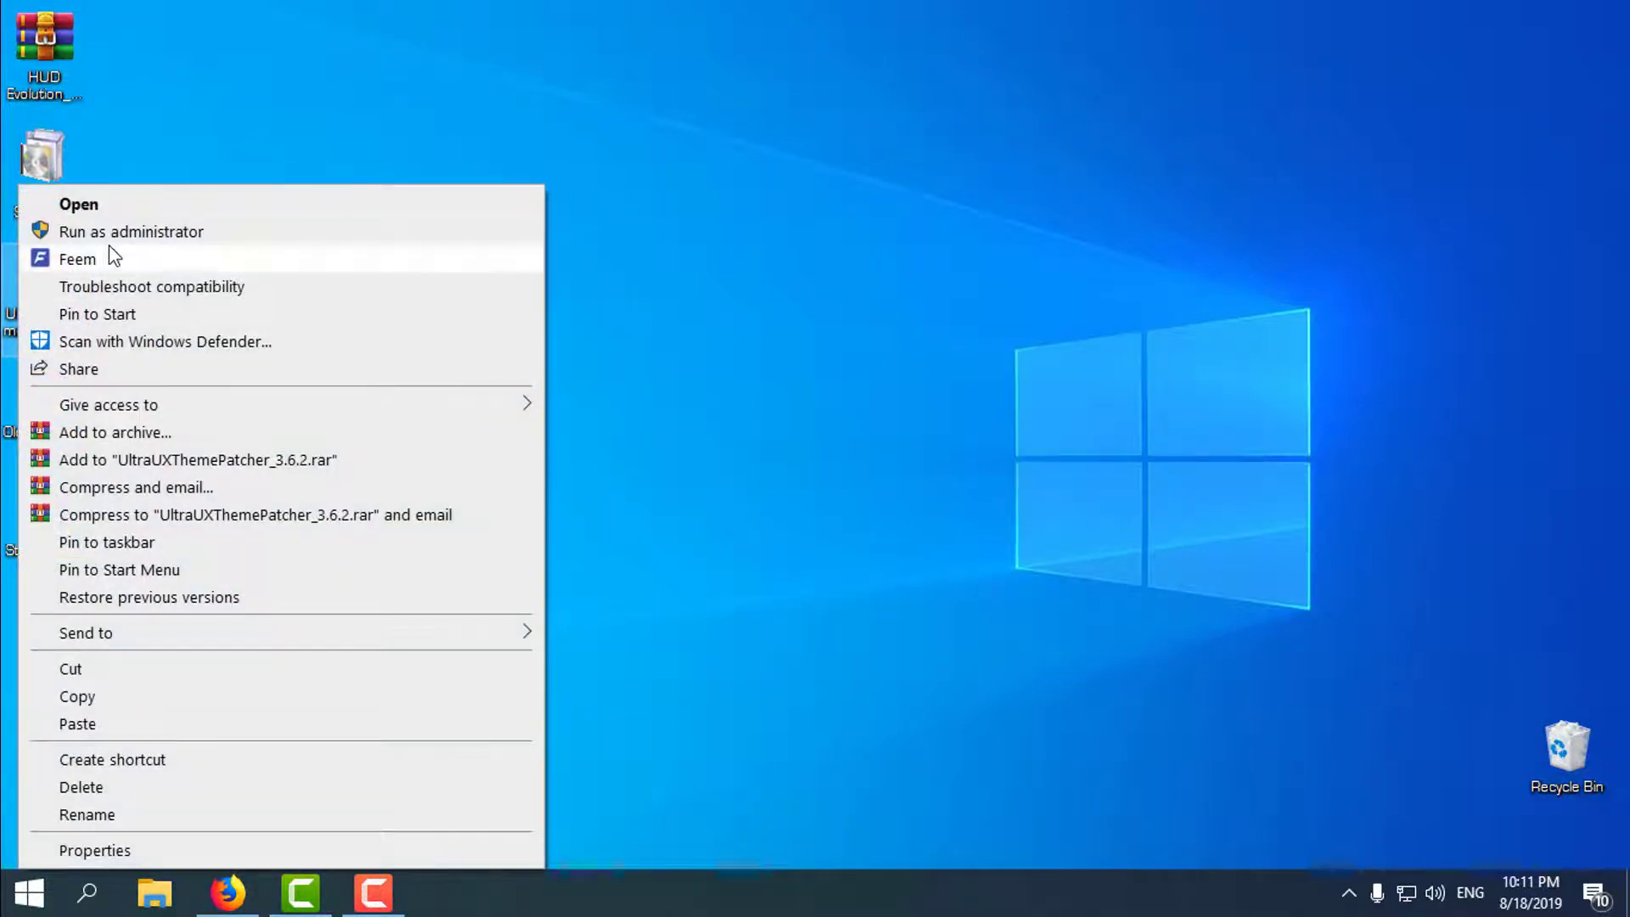
{"action": "left_click", "coordinate": [165, 232]}
{"action": "left_click", "coordinate": [719, 608]}
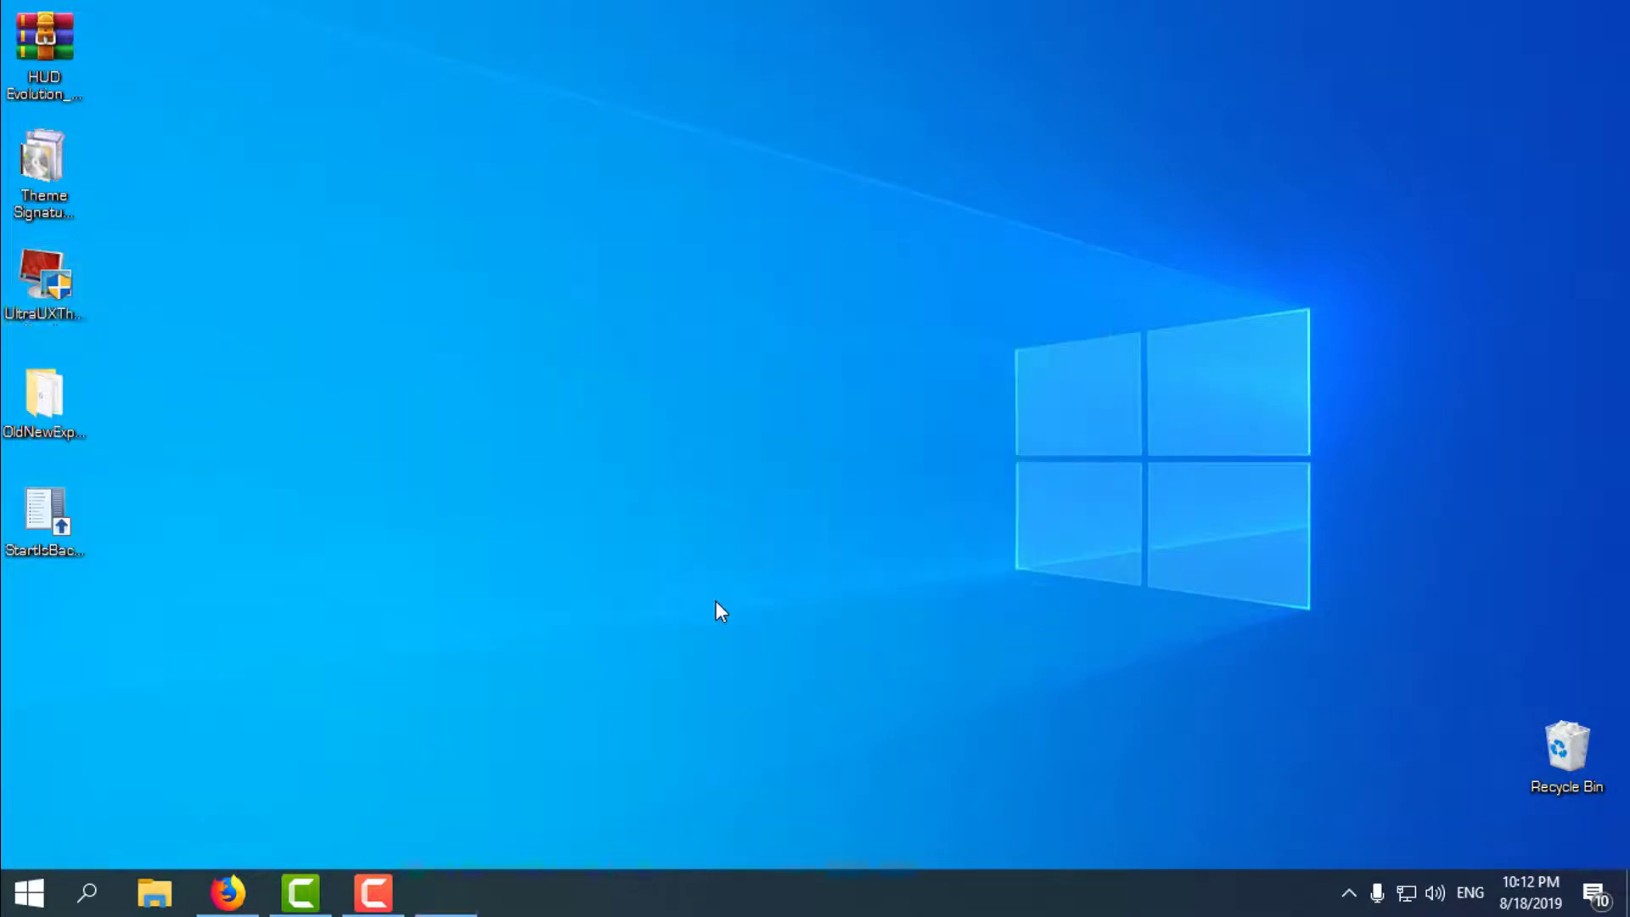
{"action": "left_click", "coordinate": [945, 637]}
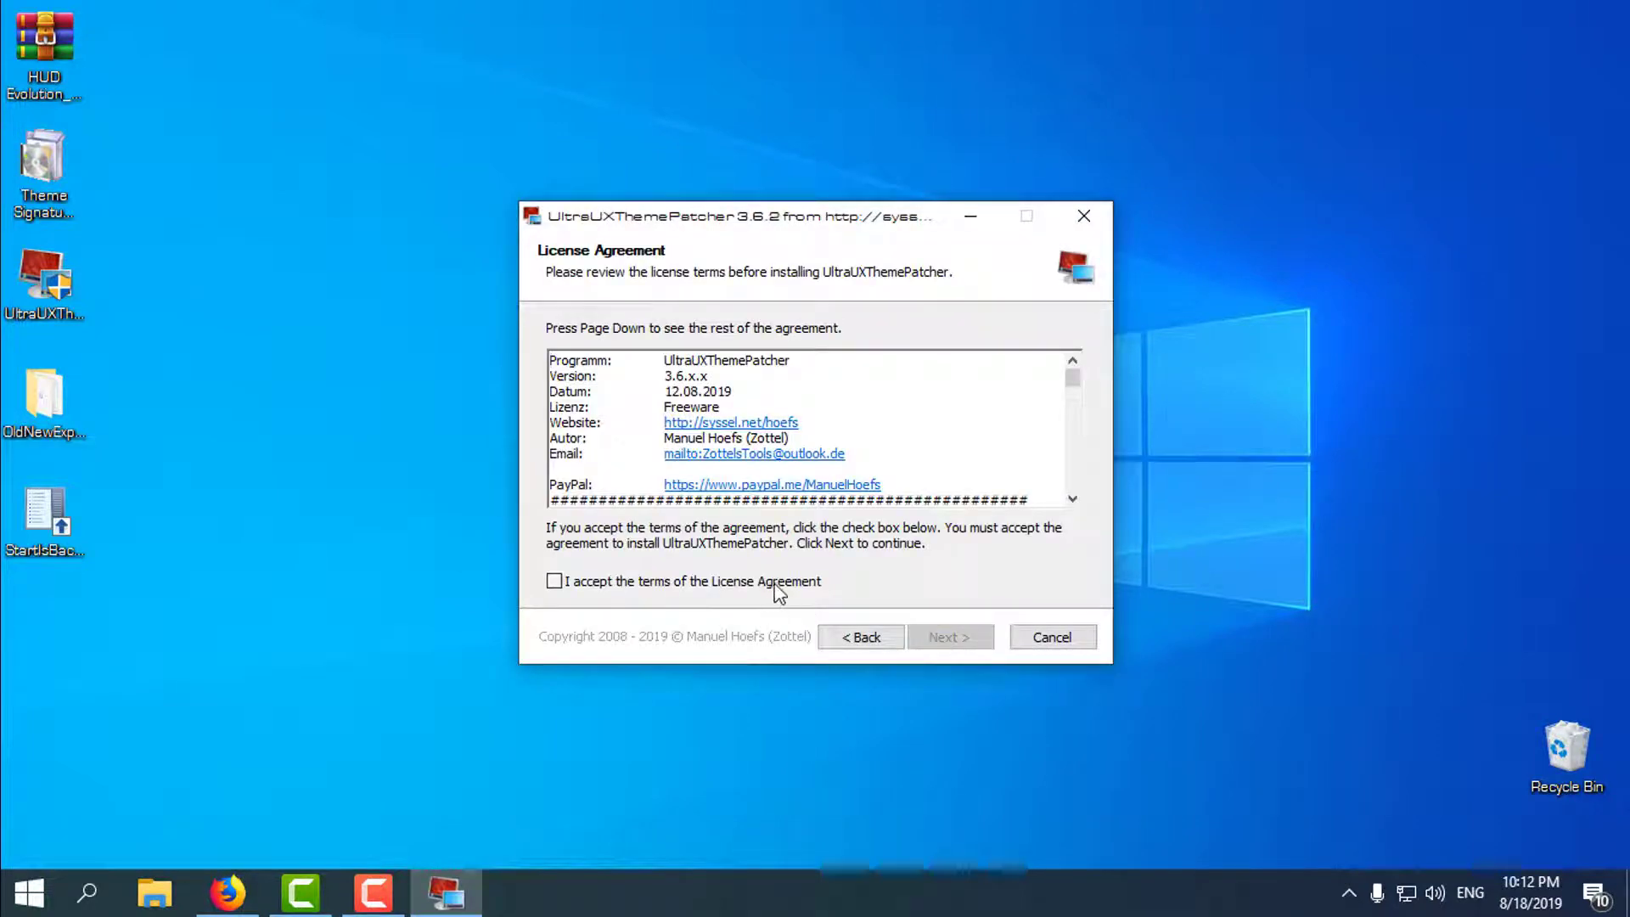
{"action": "left_click", "coordinate": [775, 586]}
{"action": "left_click", "coordinate": [955, 638]}
{"action": "left_click", "coordinate": [957, 637]}
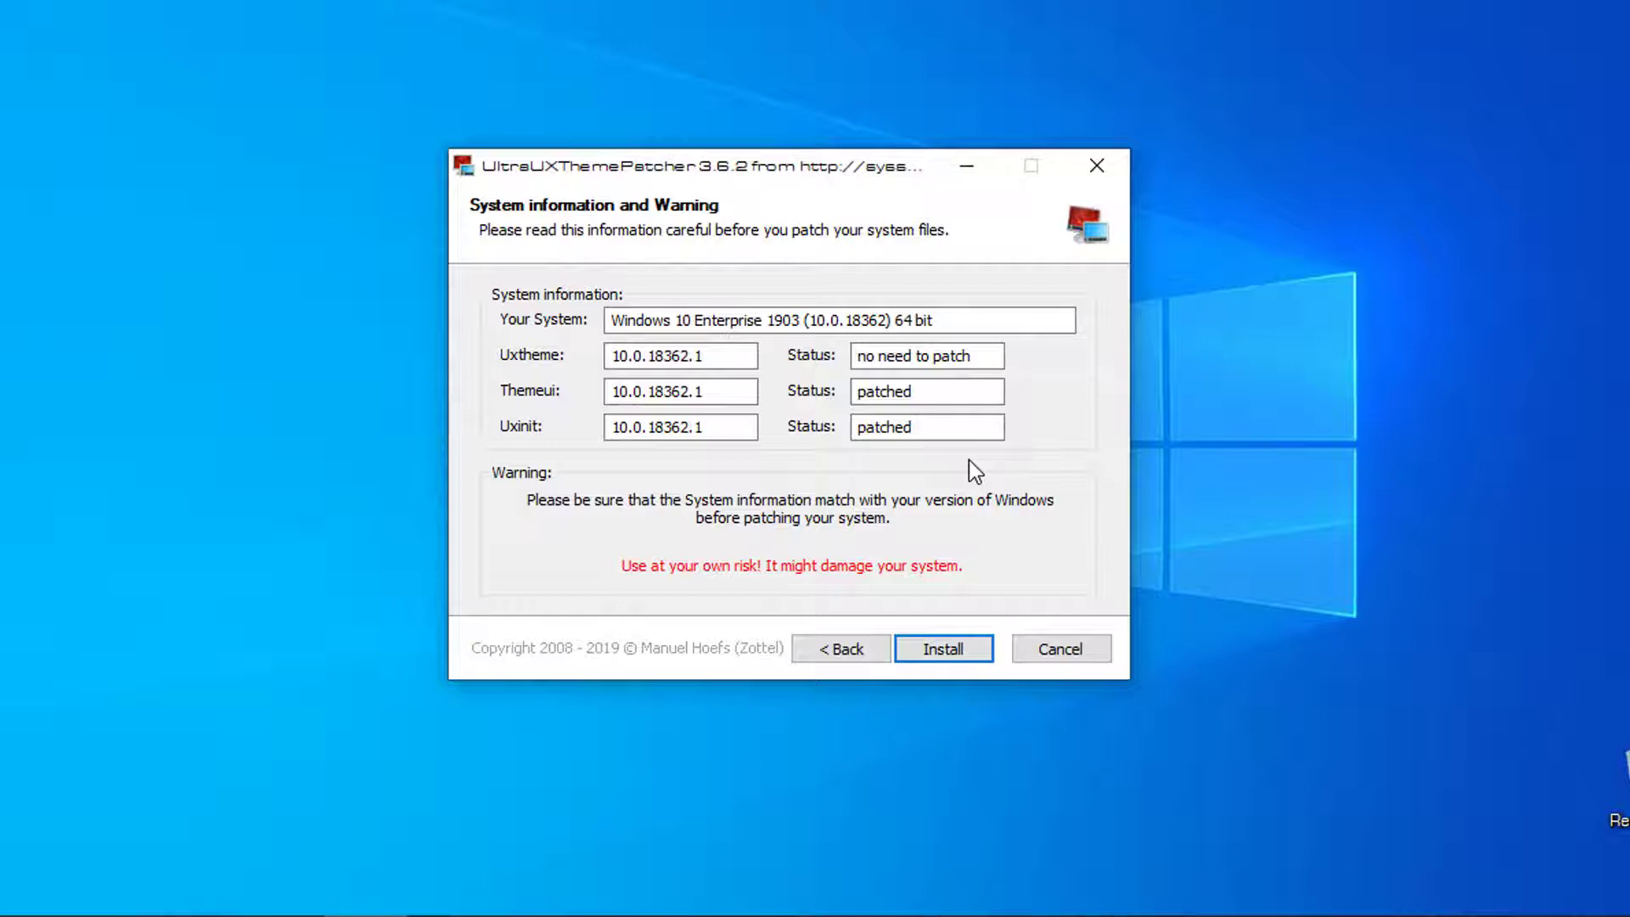
Examine the Themeui and Uxinit patch statuses, then cancel the UltraUXThemePatcher setup
{"action": "left_click_drag", "start_coordinate": [925, 392], "coordinate": [793, 389]}
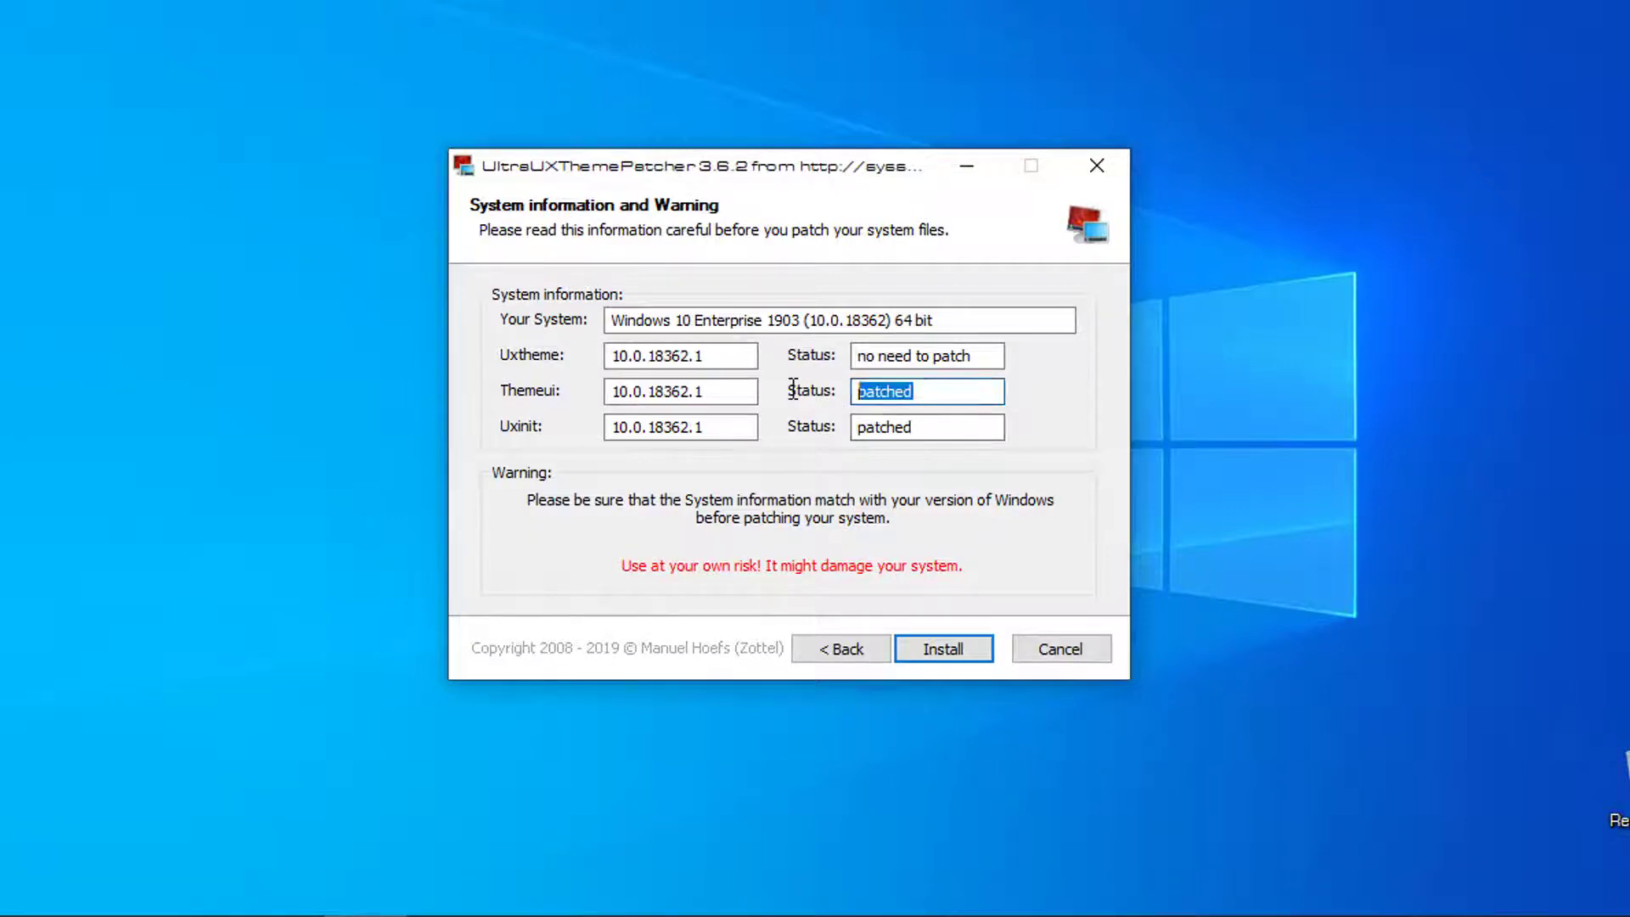
{"action": "left_click", "coordinate": [946, 392]}
{"action": "left_click_drag", "start_coordinate": [934, 427], "coordinate": [845, 429]}
{"action": "left_click", "coordinate": [924, 428]}
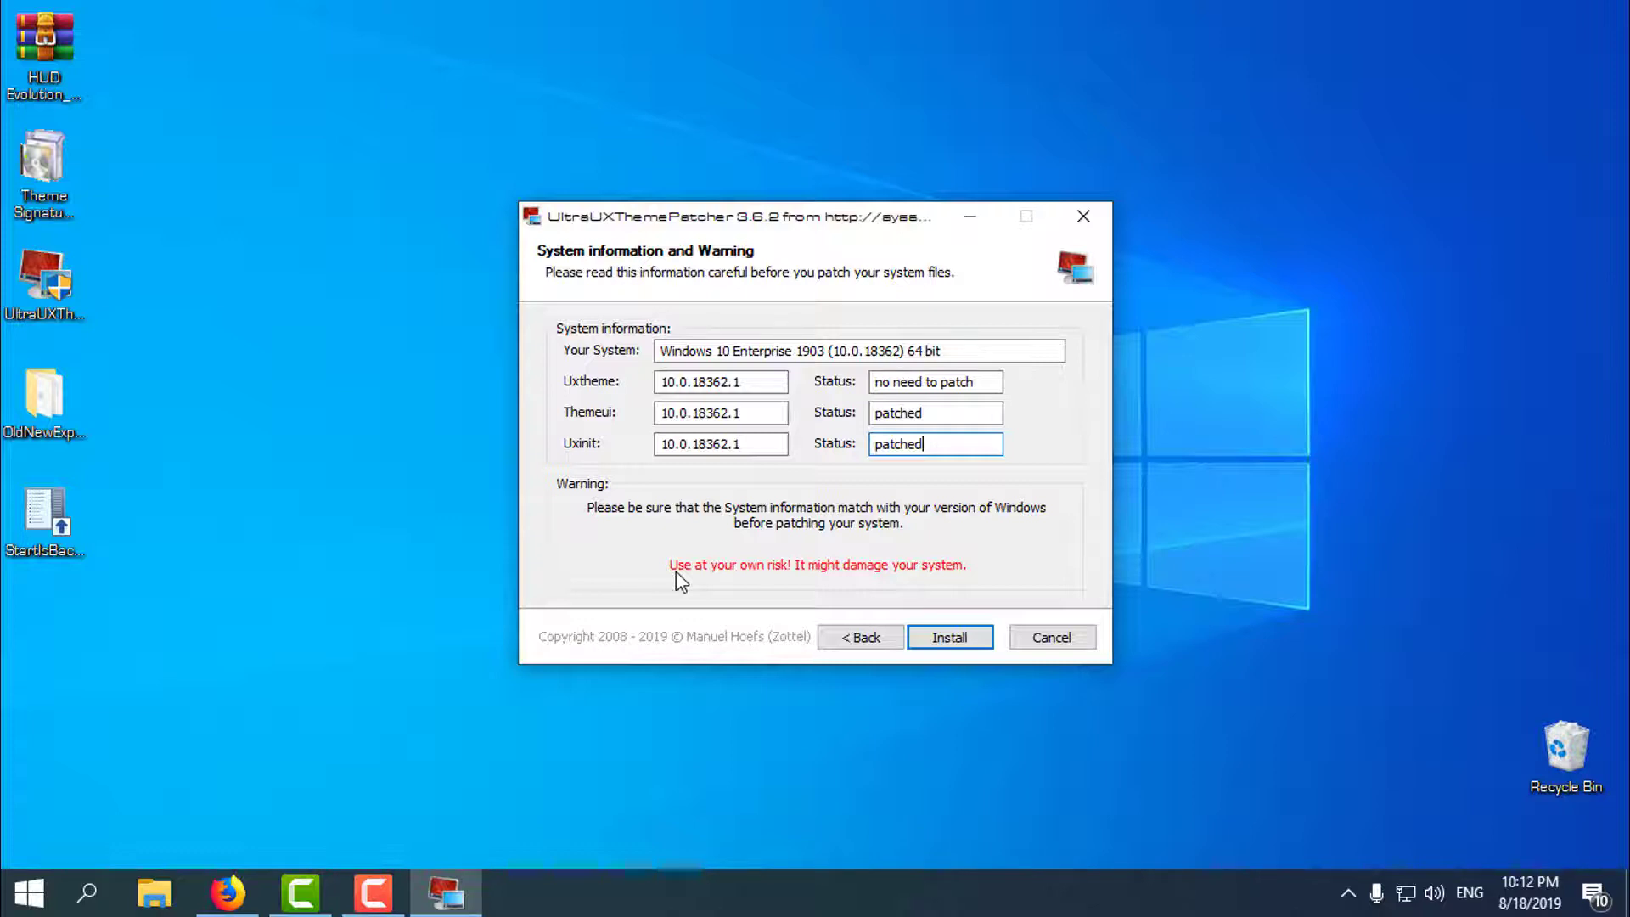
{"action": "left_click", "coordinate": [1036, 654]}
{"action": "left_click", "coordinate": [875, 543]}
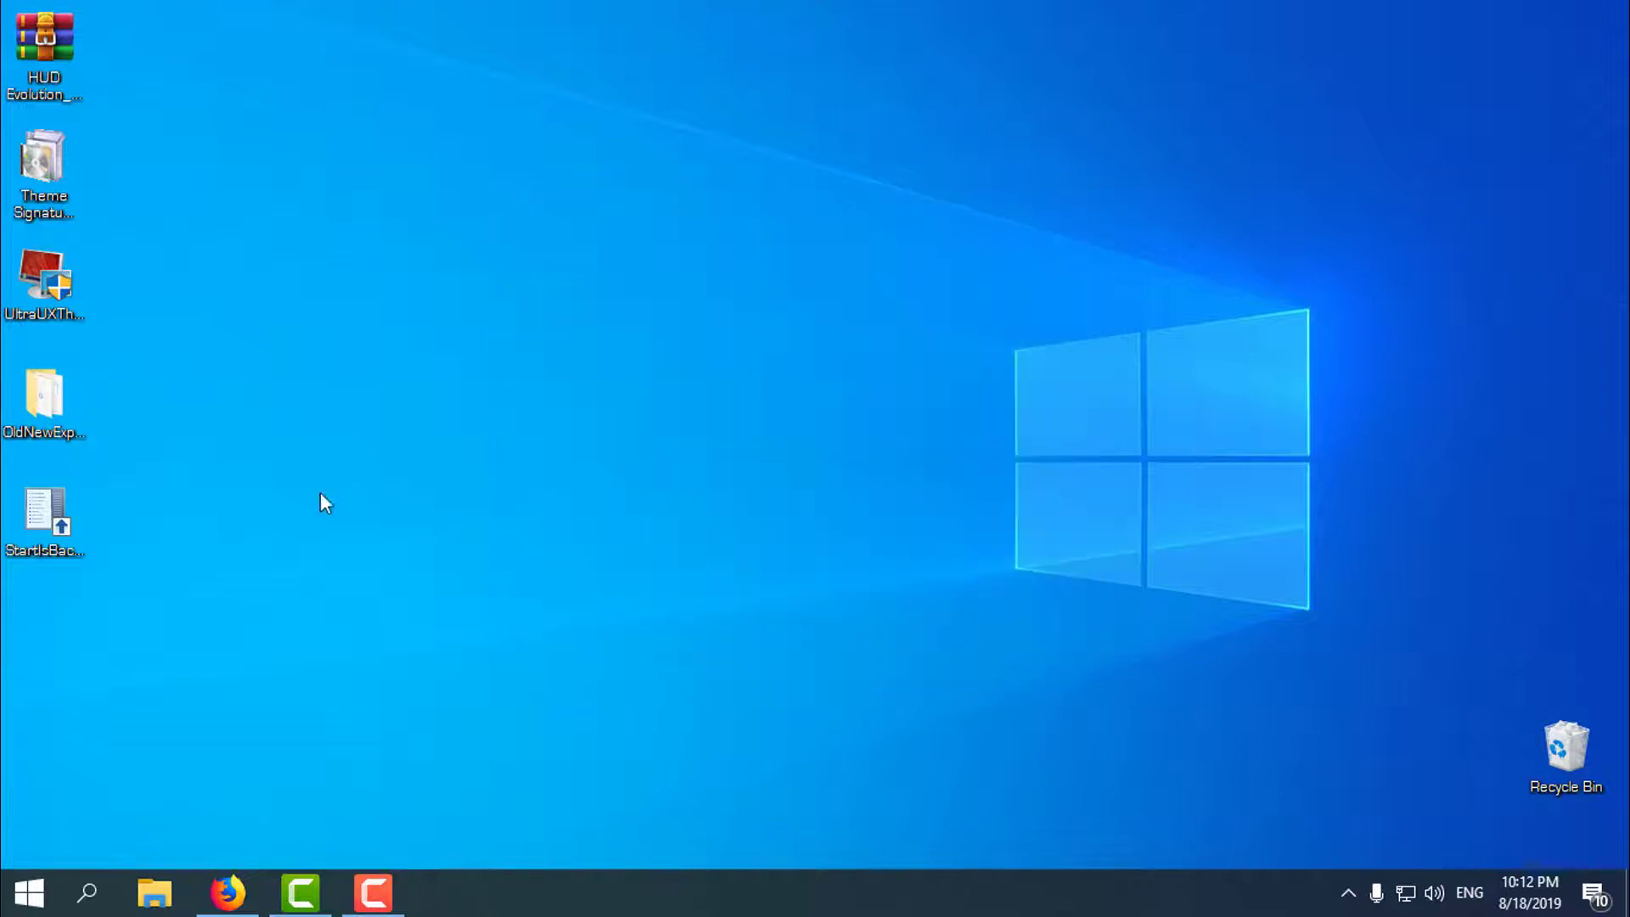
Refresh the desktop, open the OldNewExplorer folder to view its files, and close the folder window
{"action": "left_click", "coordinate": [32, 411]}
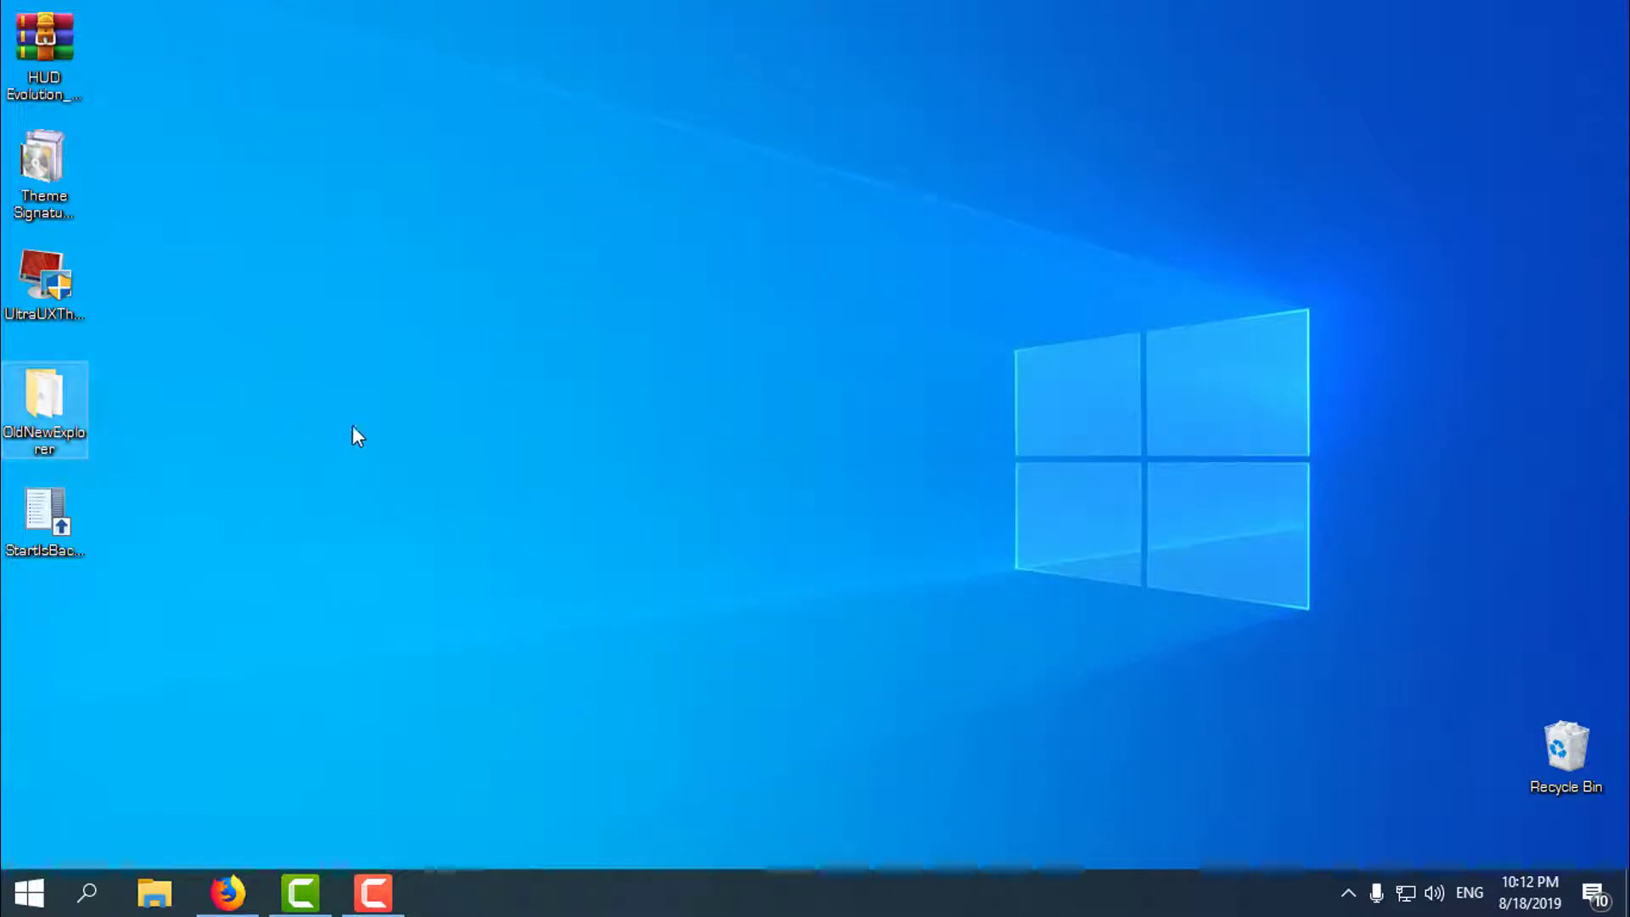
{"action": "right_click", "coordinate": [234, 405]}
{"action": "left_click", "coordinate": [278, 514]}
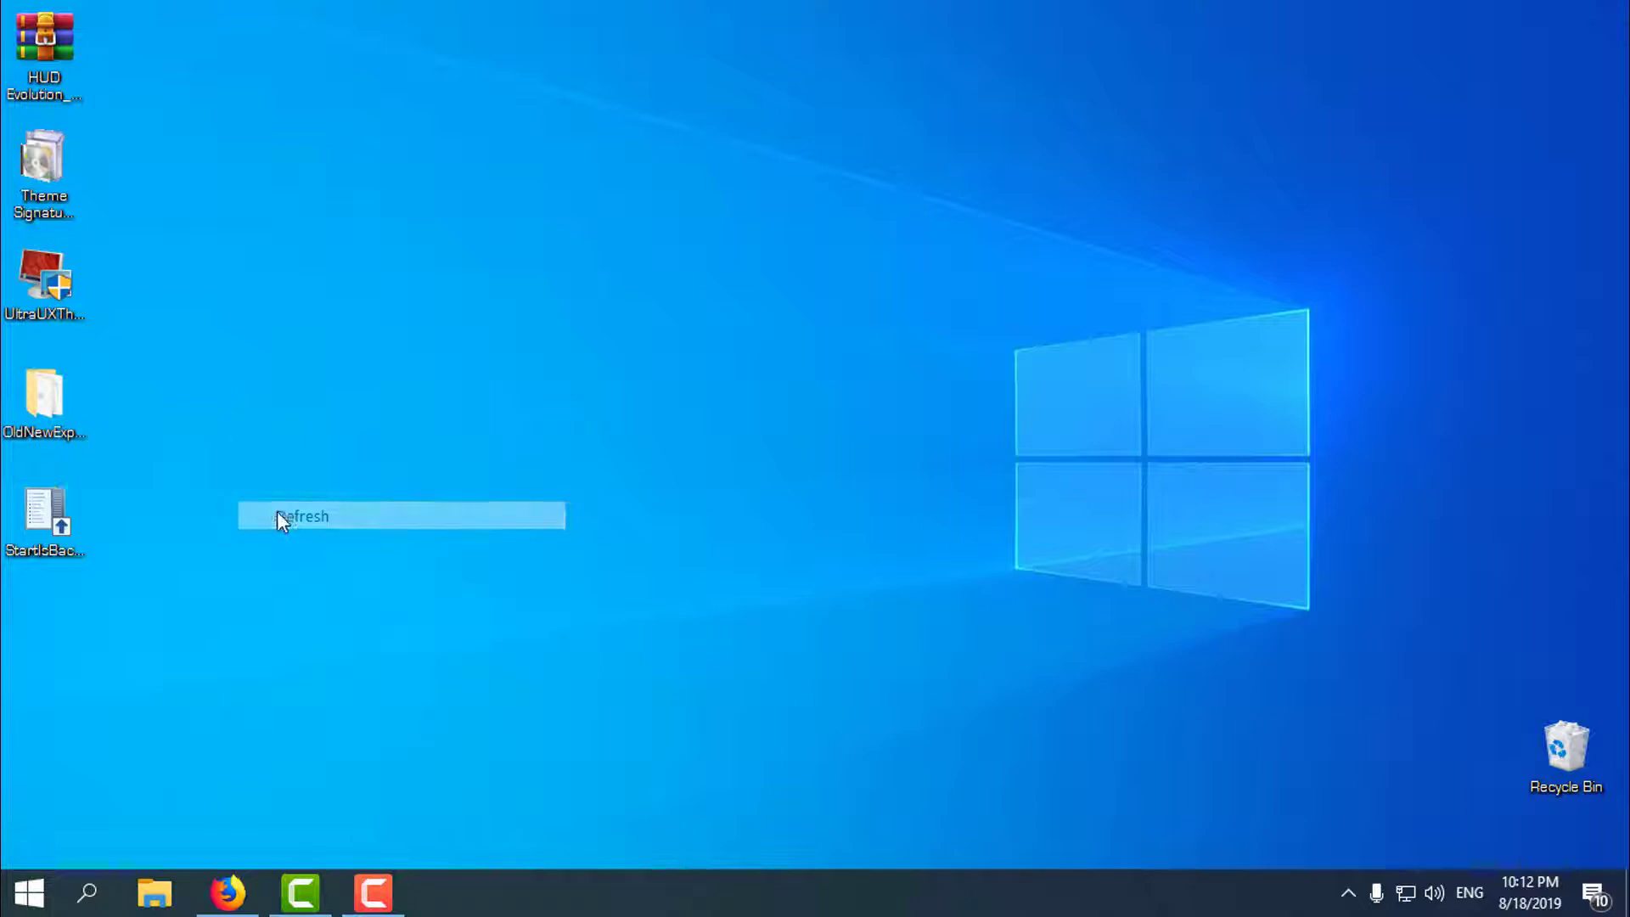
{"action": "double_click", "coordinate": [41, 425]}
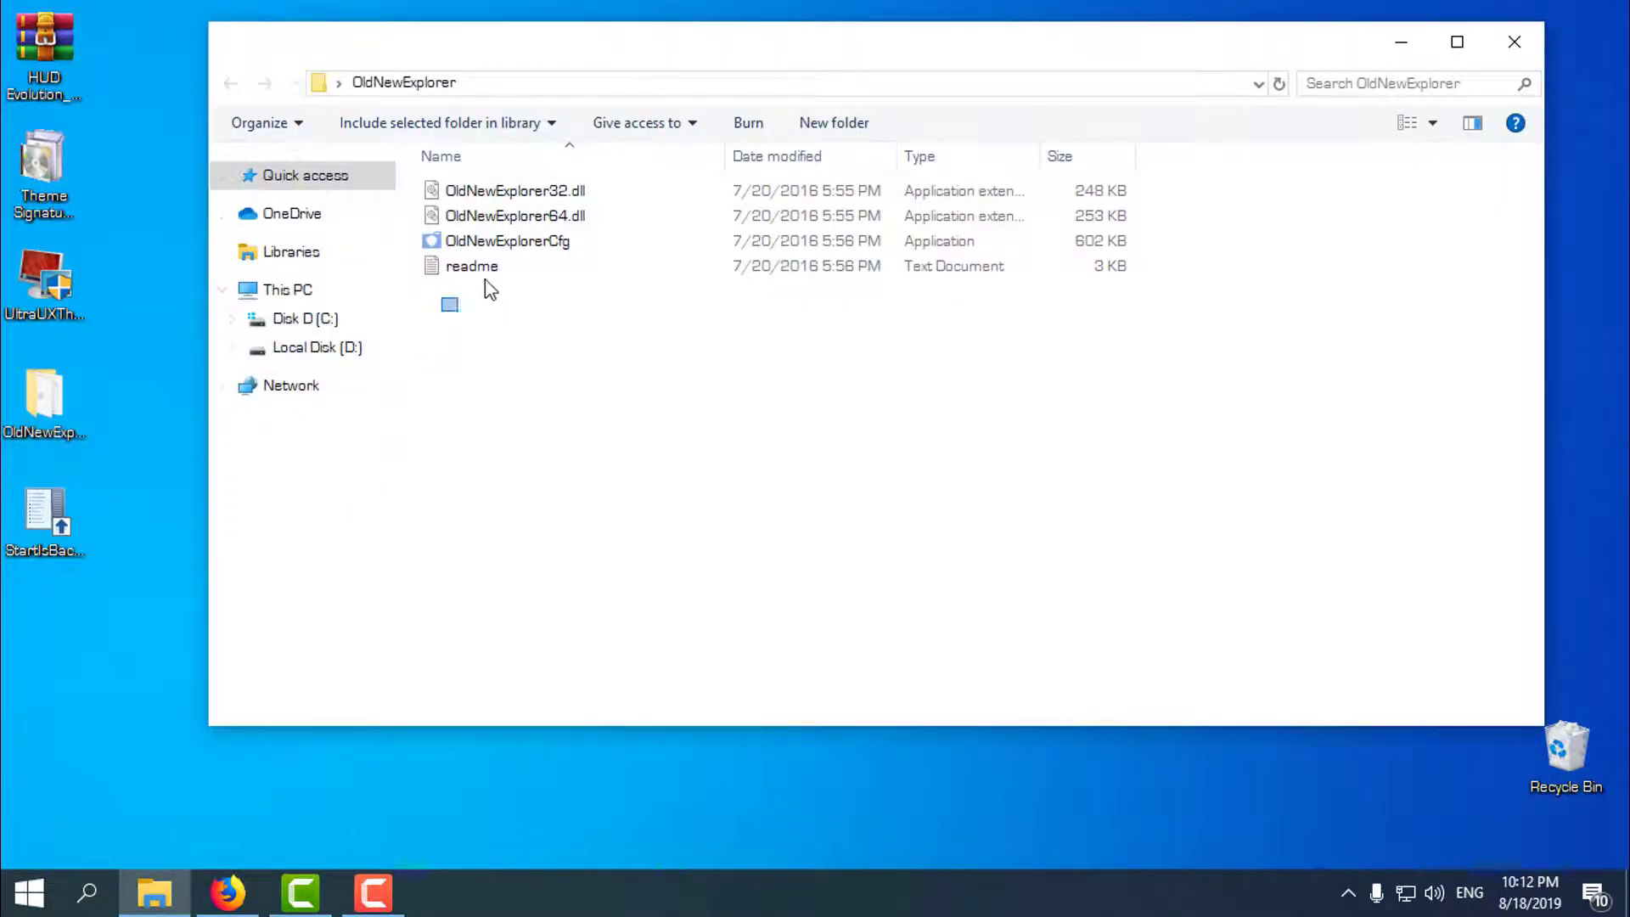
{"action": "left_click_drag", "start_coordinate": [490, 289], "coordinate": [626, 197]}
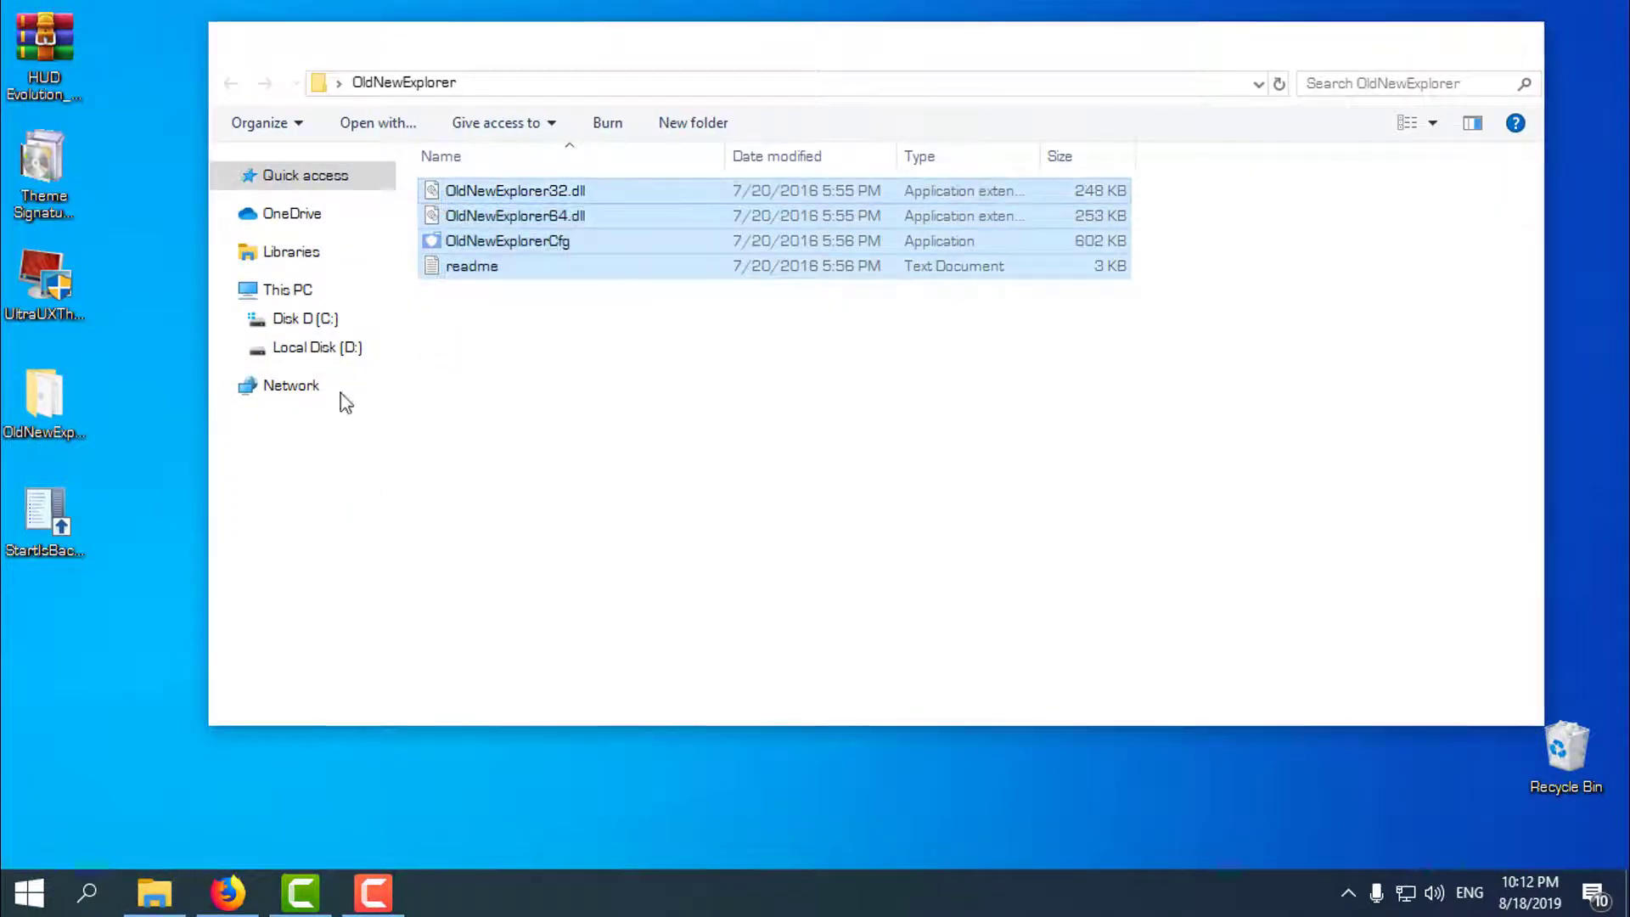
{"action": "key", "text": "alt+F4"}
Look through the C: drive in File Explorer, expand Libraries in the navigation tree, and close the window
{"action": "right_click", "coordinate": [62, 389]}
{"action": "left_click", "coordinate": [178, 704]}
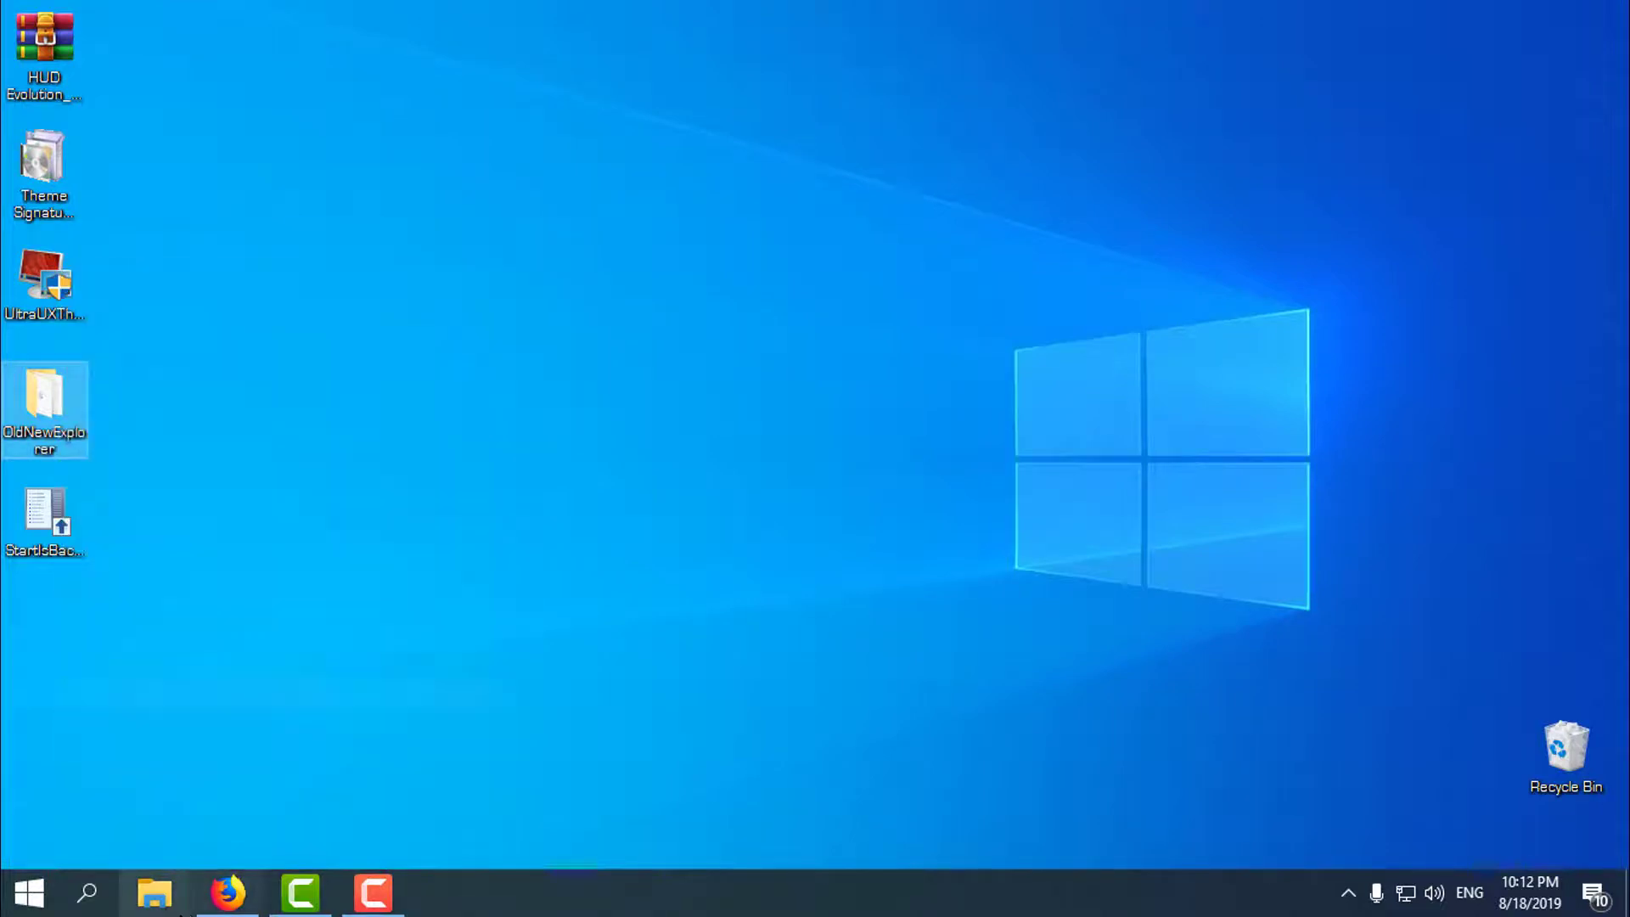
{"action": "left_click", "coordinate": [163, 909]}
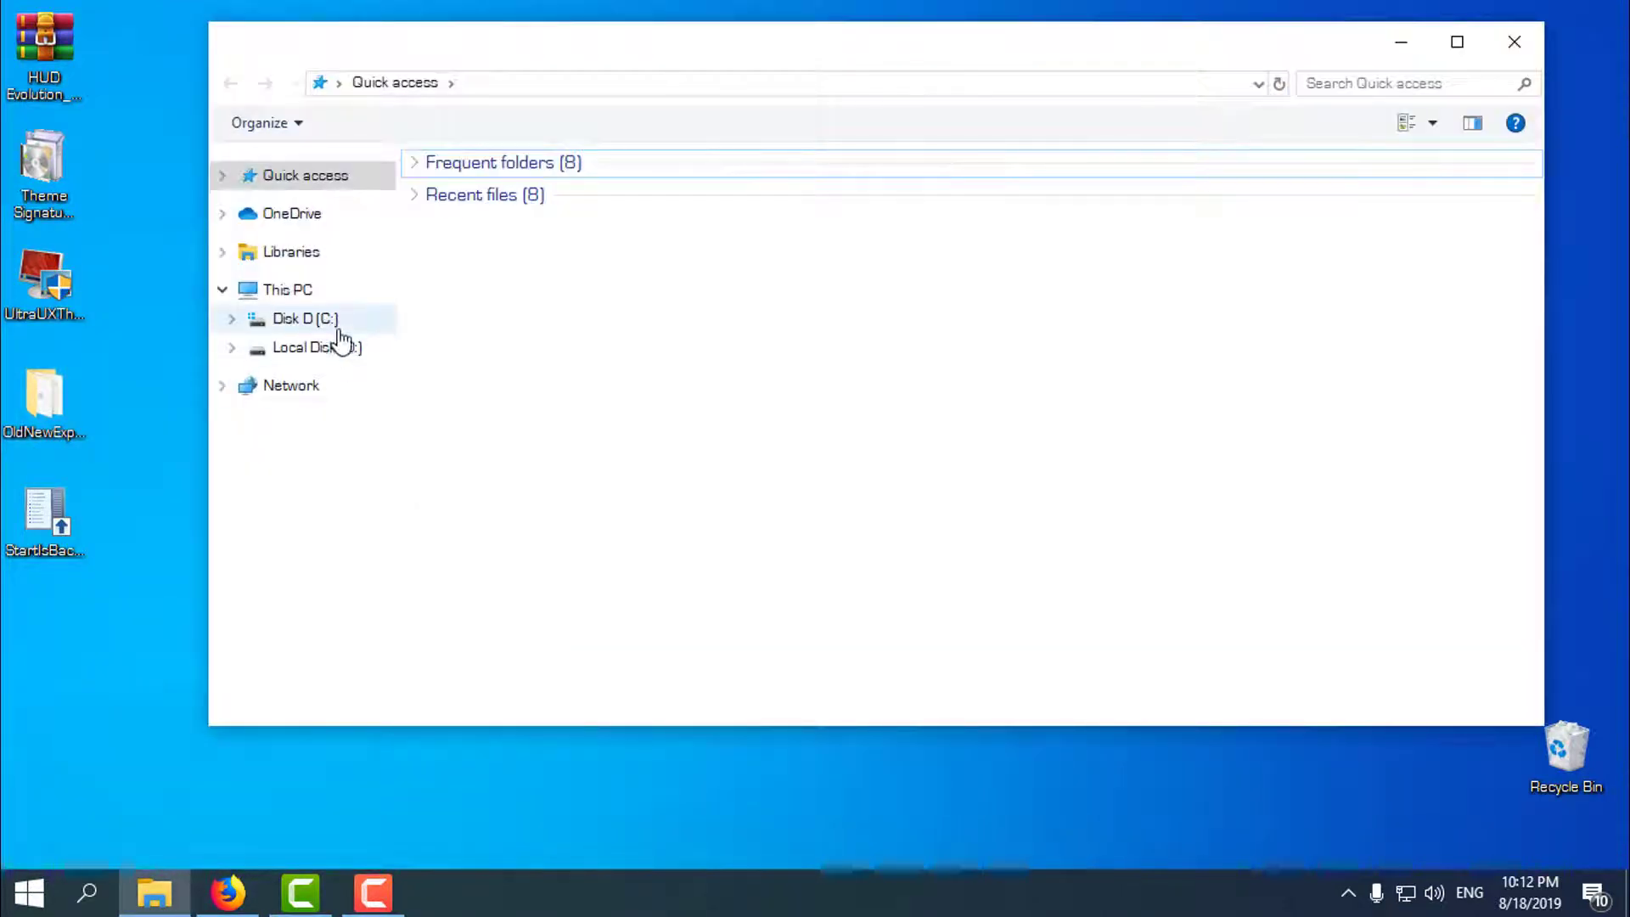
{"action": "left_click", "coordinate": [332, 321]}
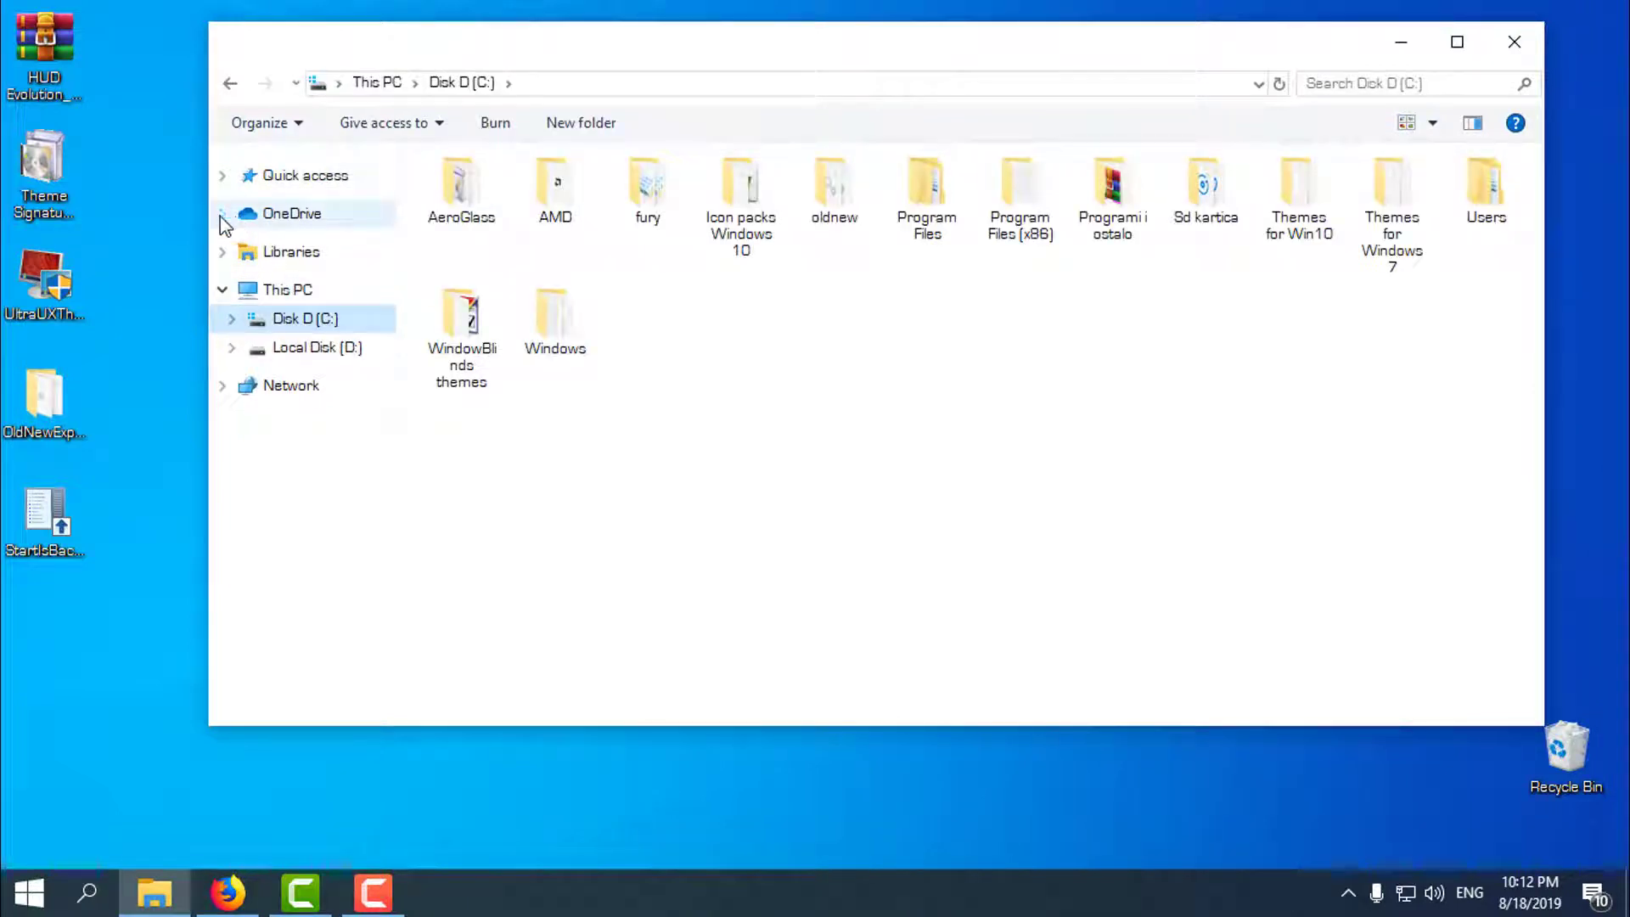
{"action": "left_click", "coordinate": [222, 252]}
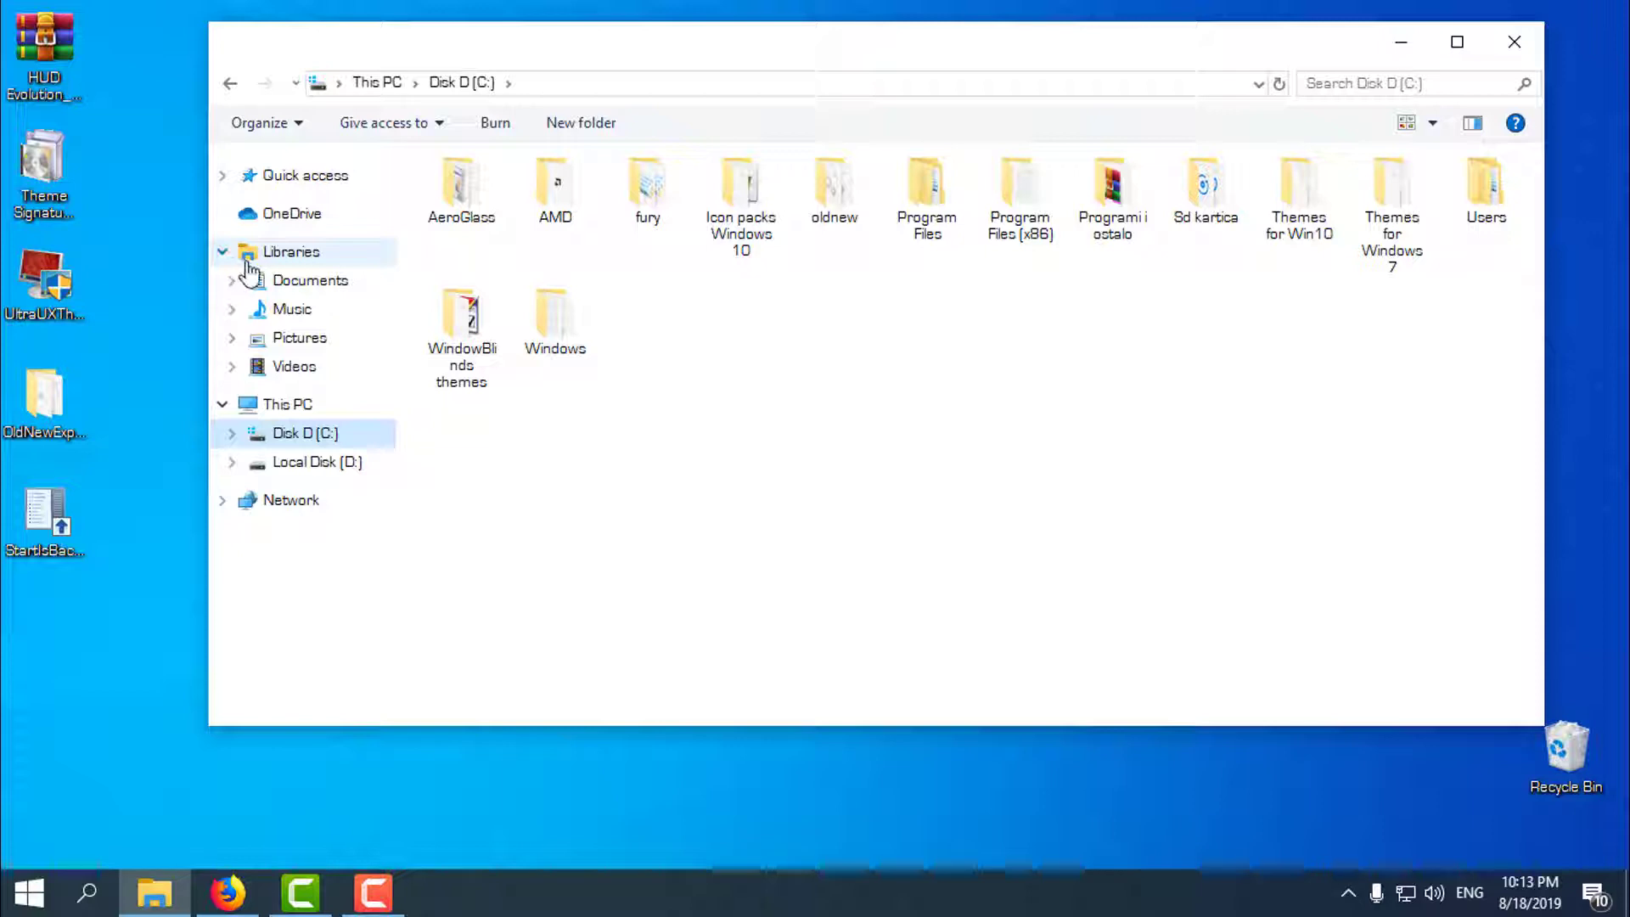
{"action": "left_click", "coordinate": [576, 84]}
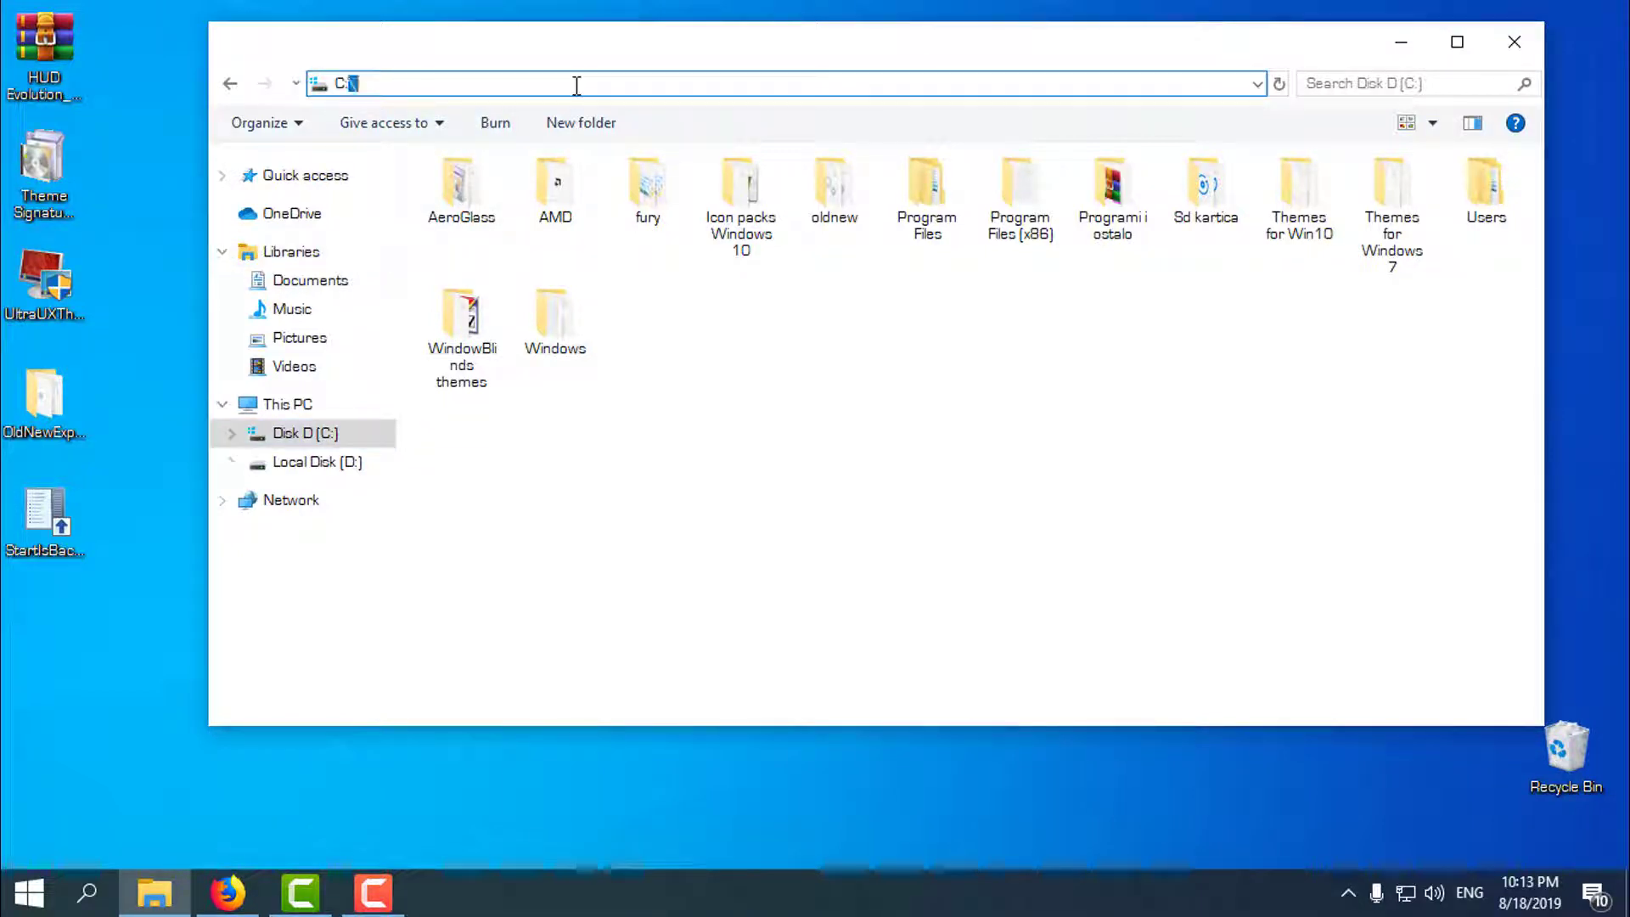
{"action": "key", "text": "alt+F4"}
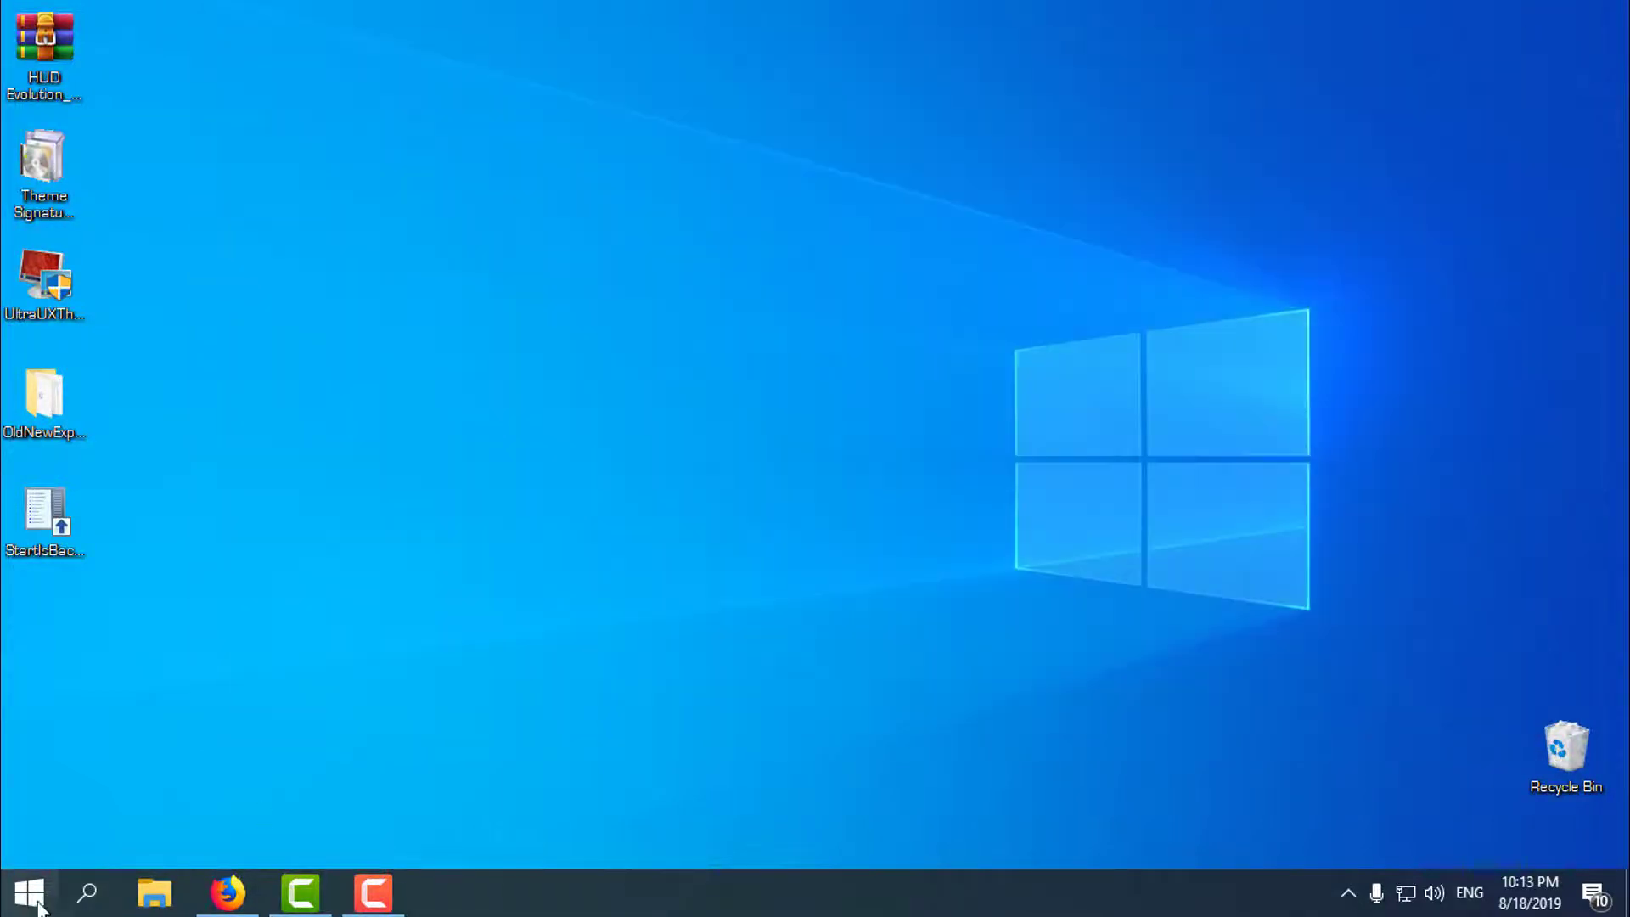
Search for "do" to open the Downloads folder, maximize it, select the OldNewExplorer folder, and briefly check the desktop before returning
{"action": "left_click", "coordinate": [28, 893]}
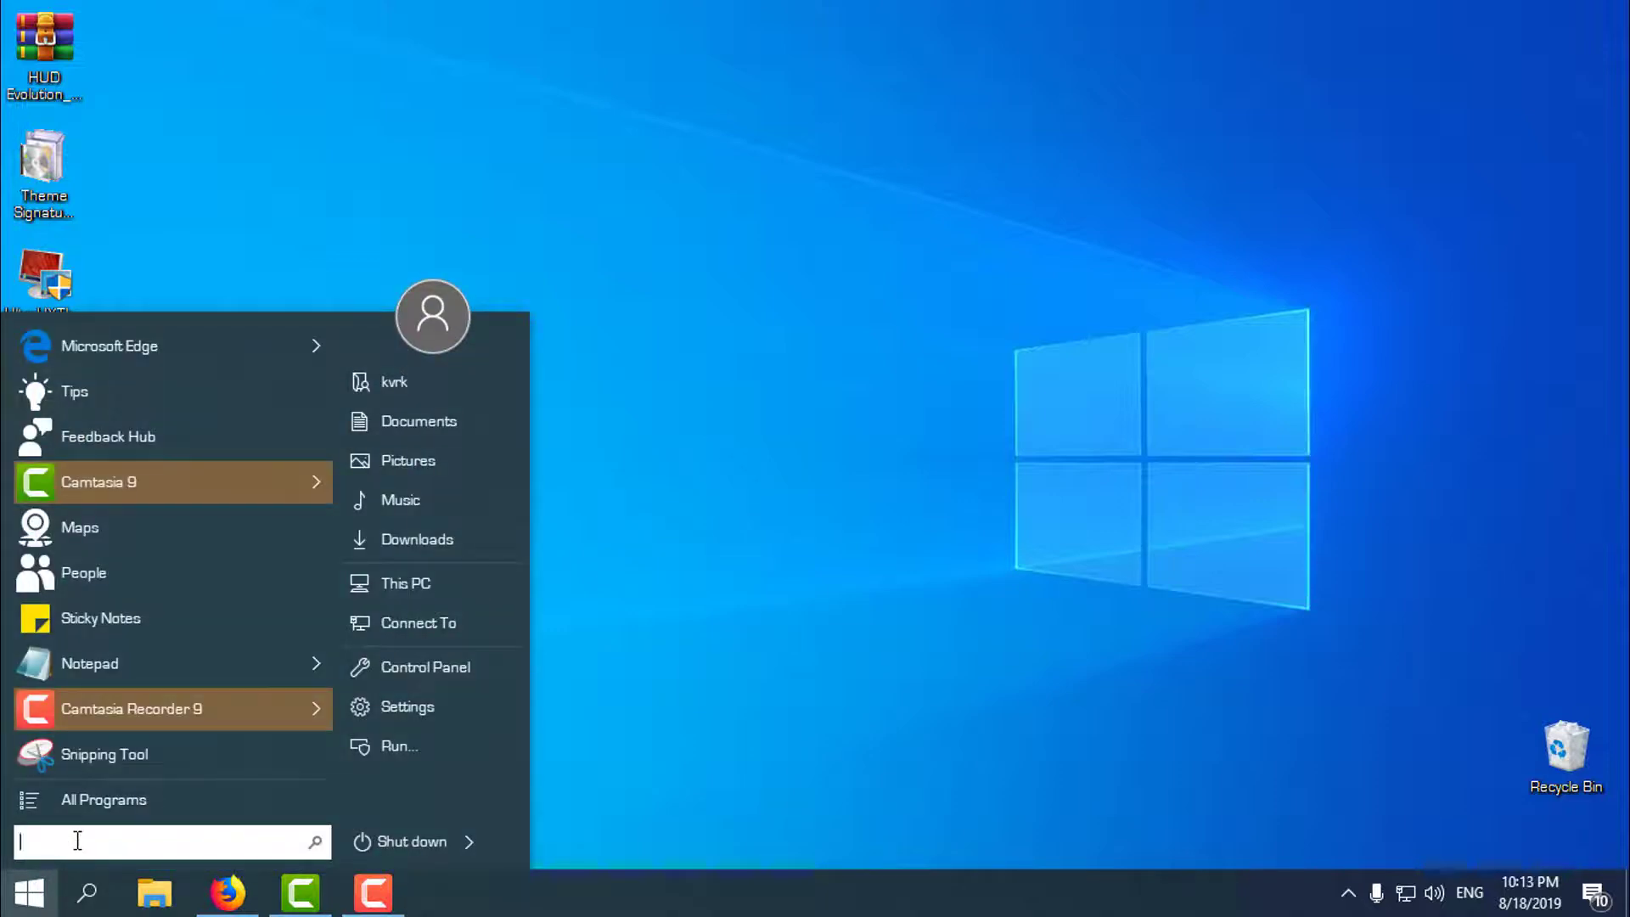
{"action": "type", "text": "do"}
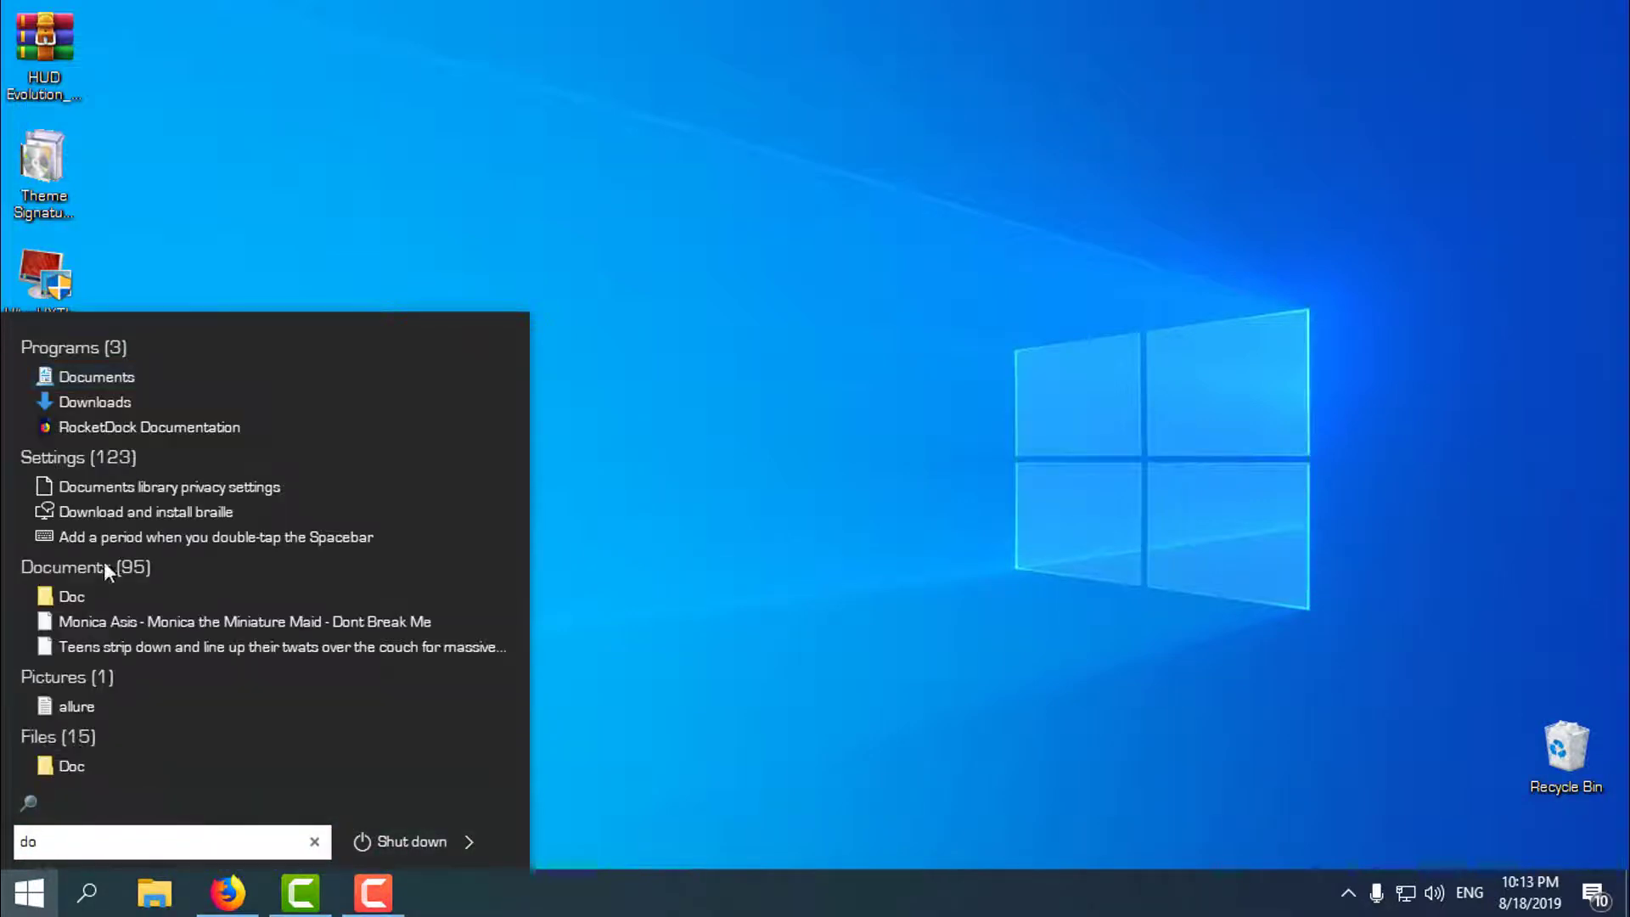
{"action": "left_click", "coordinate": [121, 414]}
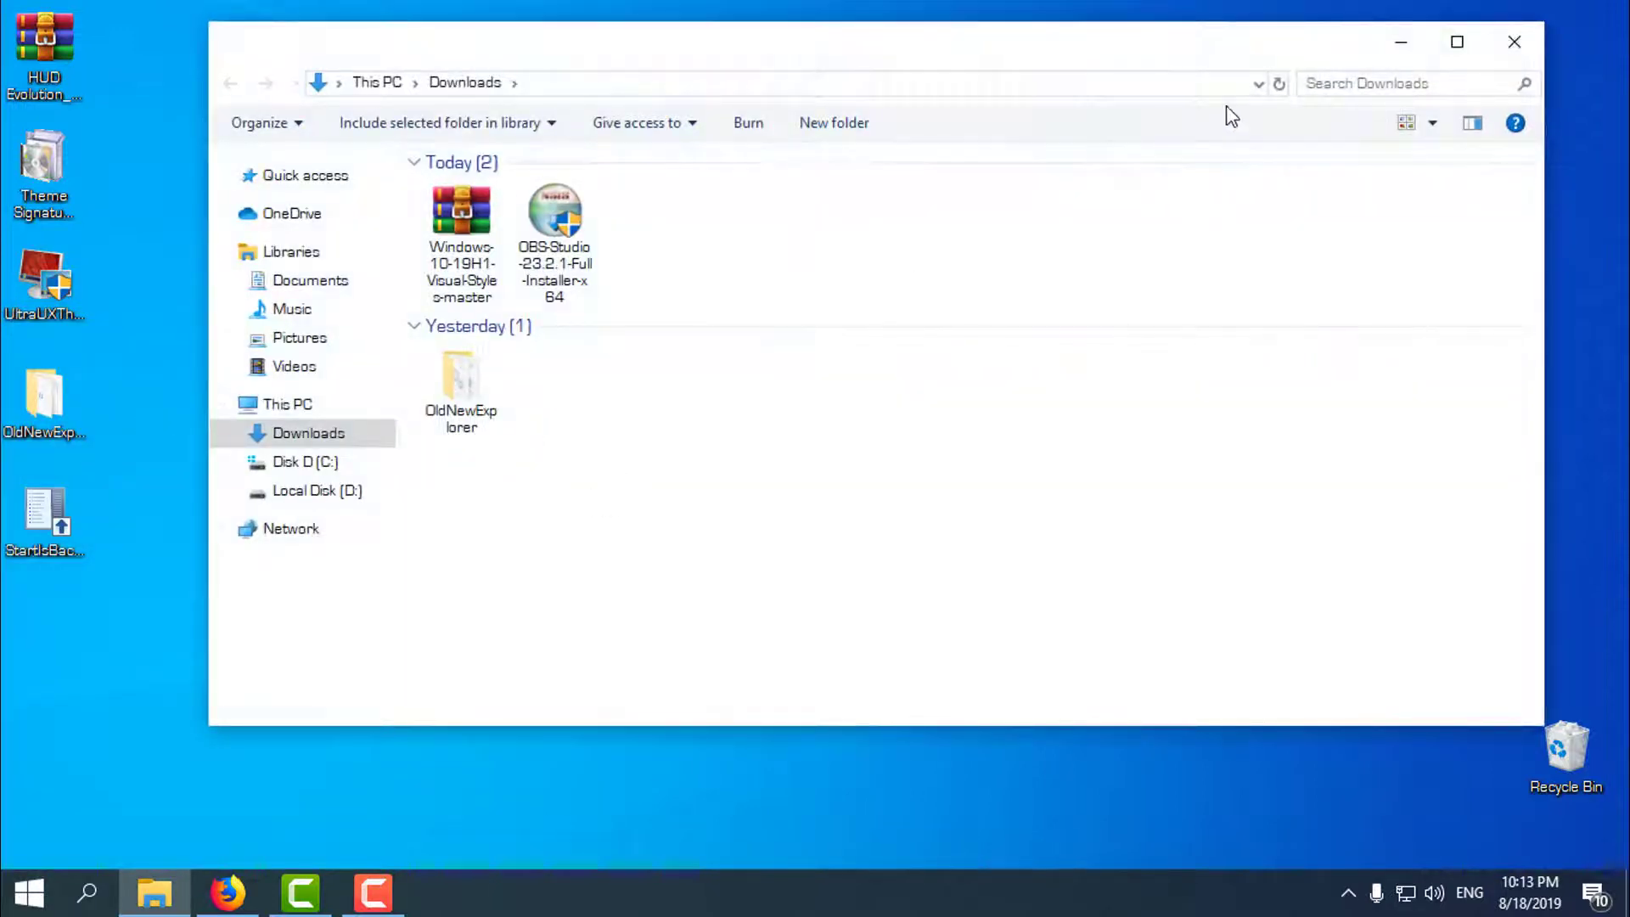
{"action": "left_click", "coordinate": [1458, 42]}
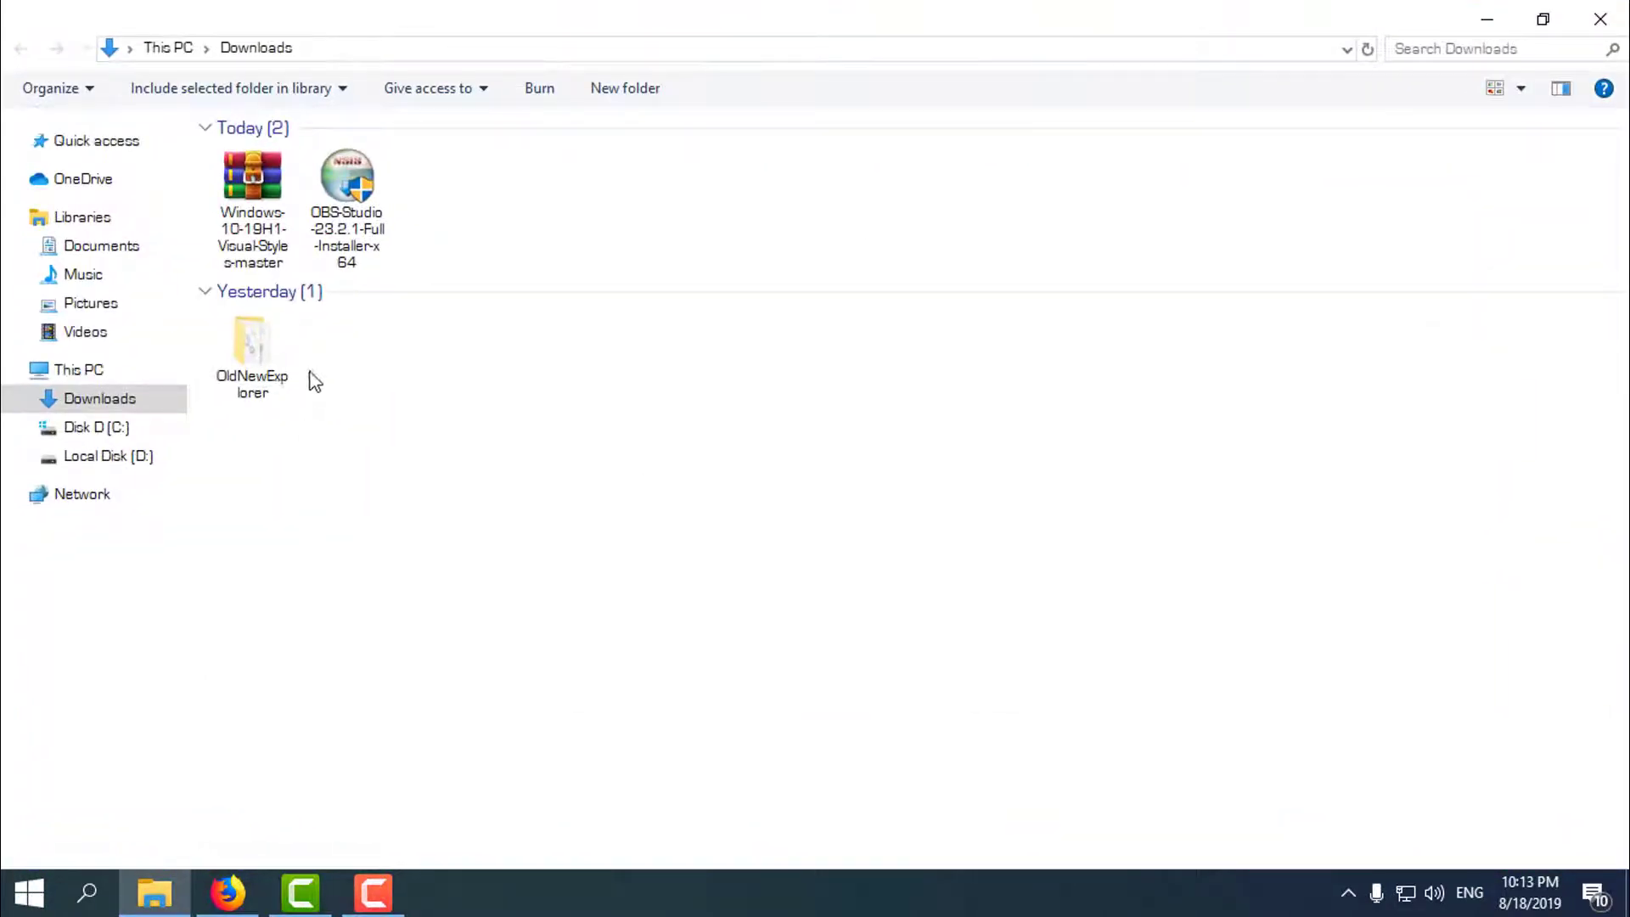
{"action": "left_click", "coordinate": [285, 385]}
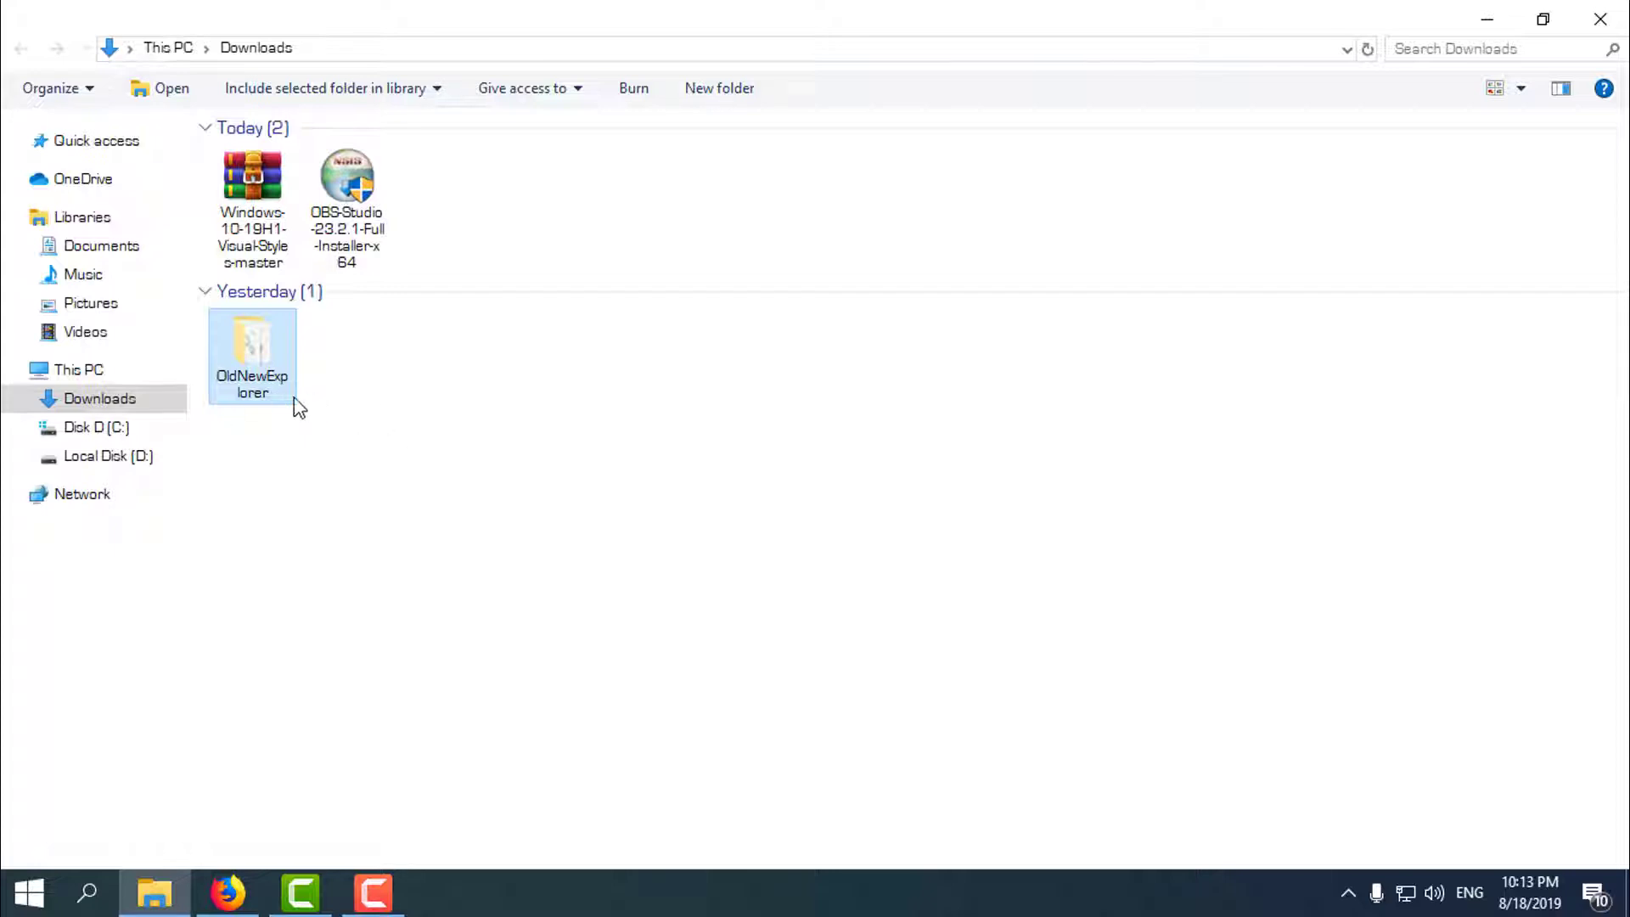
{"action": "left_click", "coordinate": [1487, 19]}
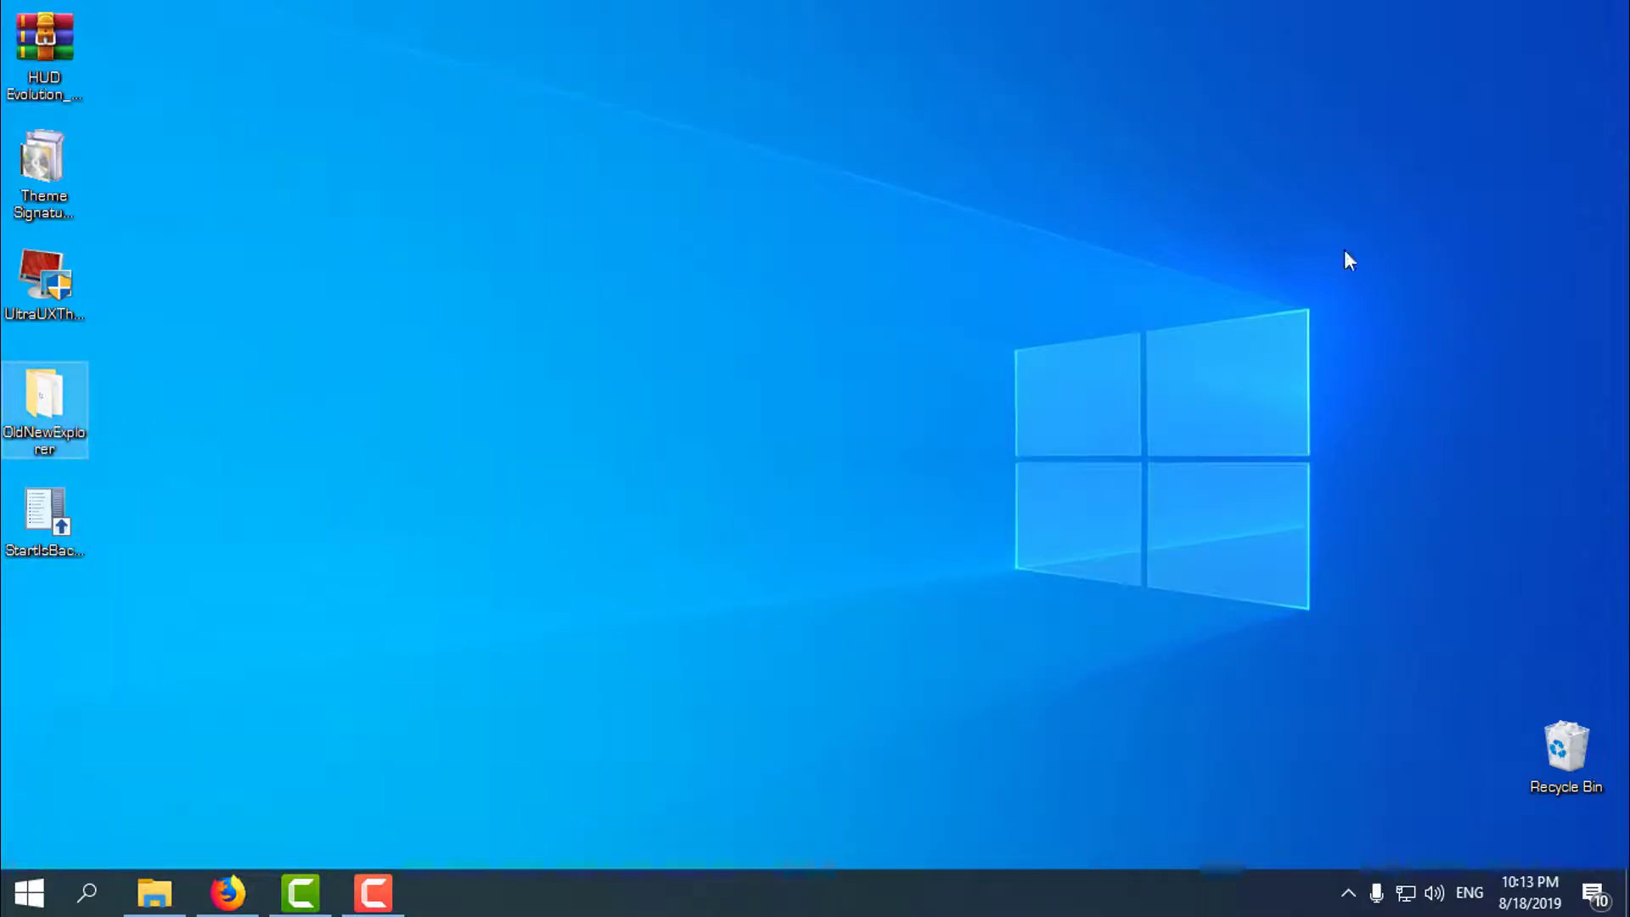
{"action": "left_click", "coordinate": [1056, 406]}
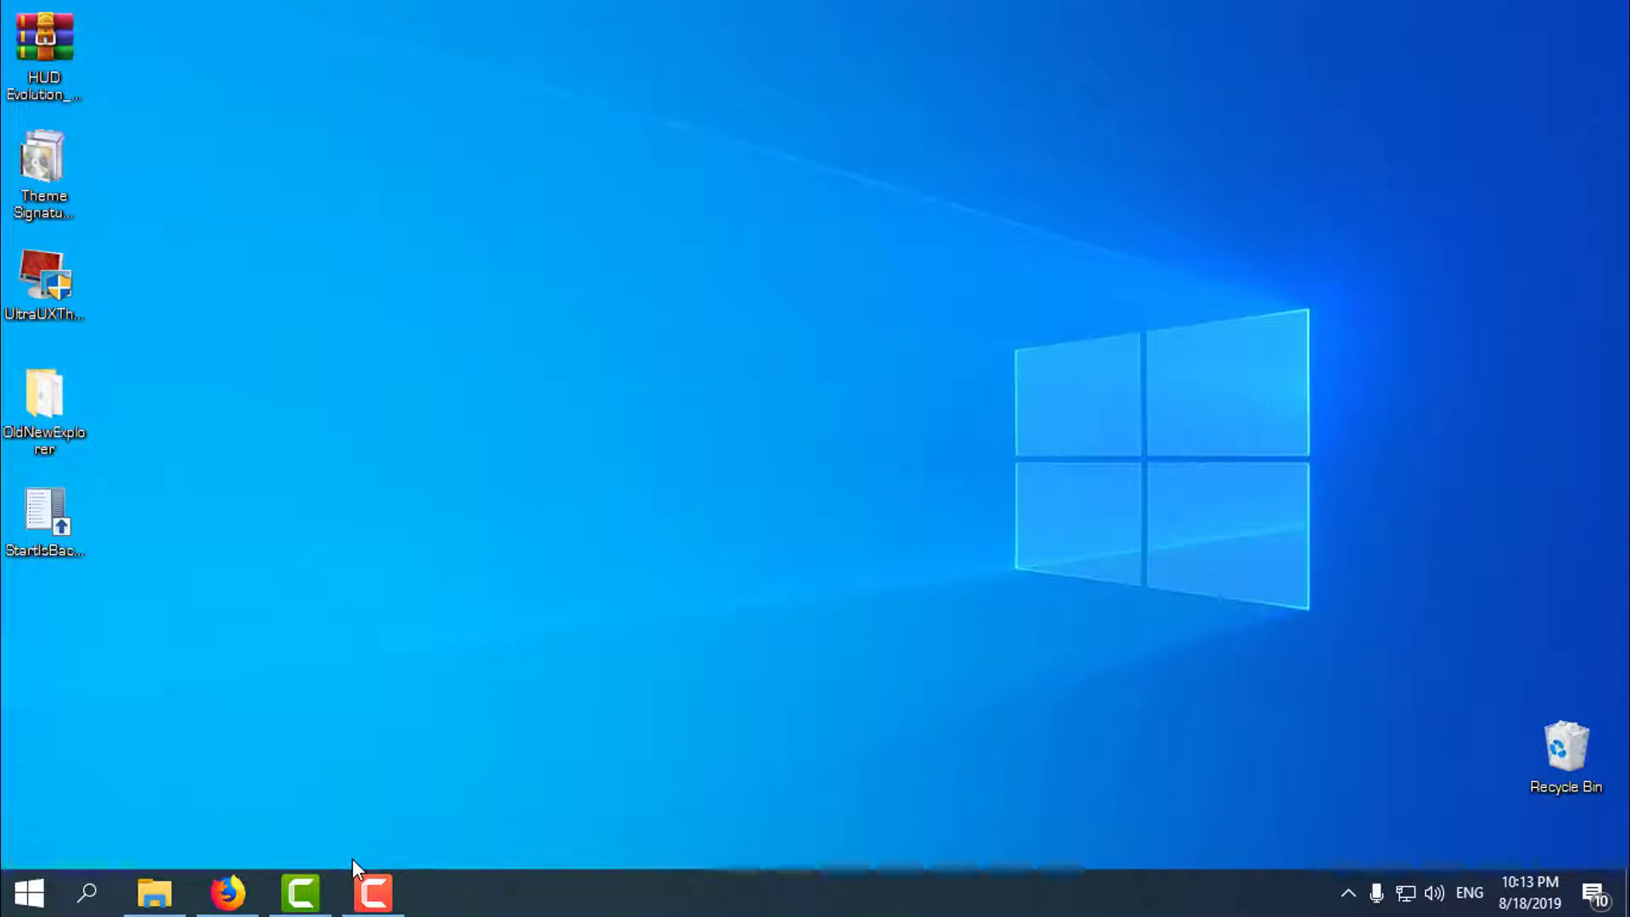
{"action": "left_click", "coordinate": [155, 891]}
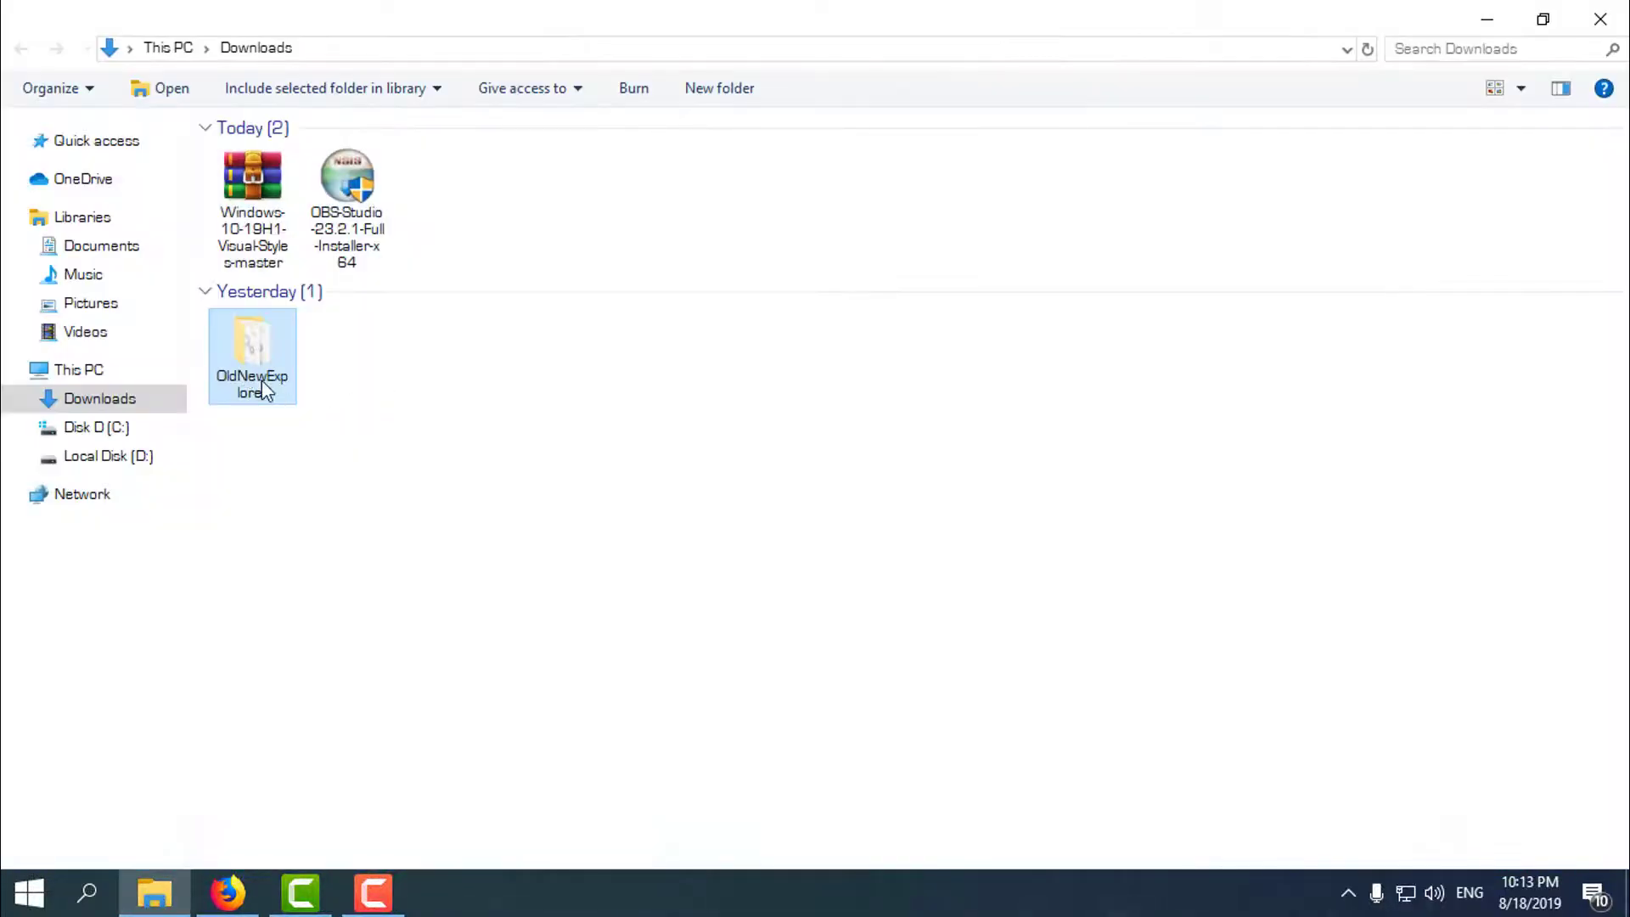
Open the OldNewExplorer folder and run OldNewExplorerCfg as administrator, allowing it to make changes
{"action": "double_click", "coordinate": [261, 380]}
{"action": "left_click", "coordinate": [349, 218]}
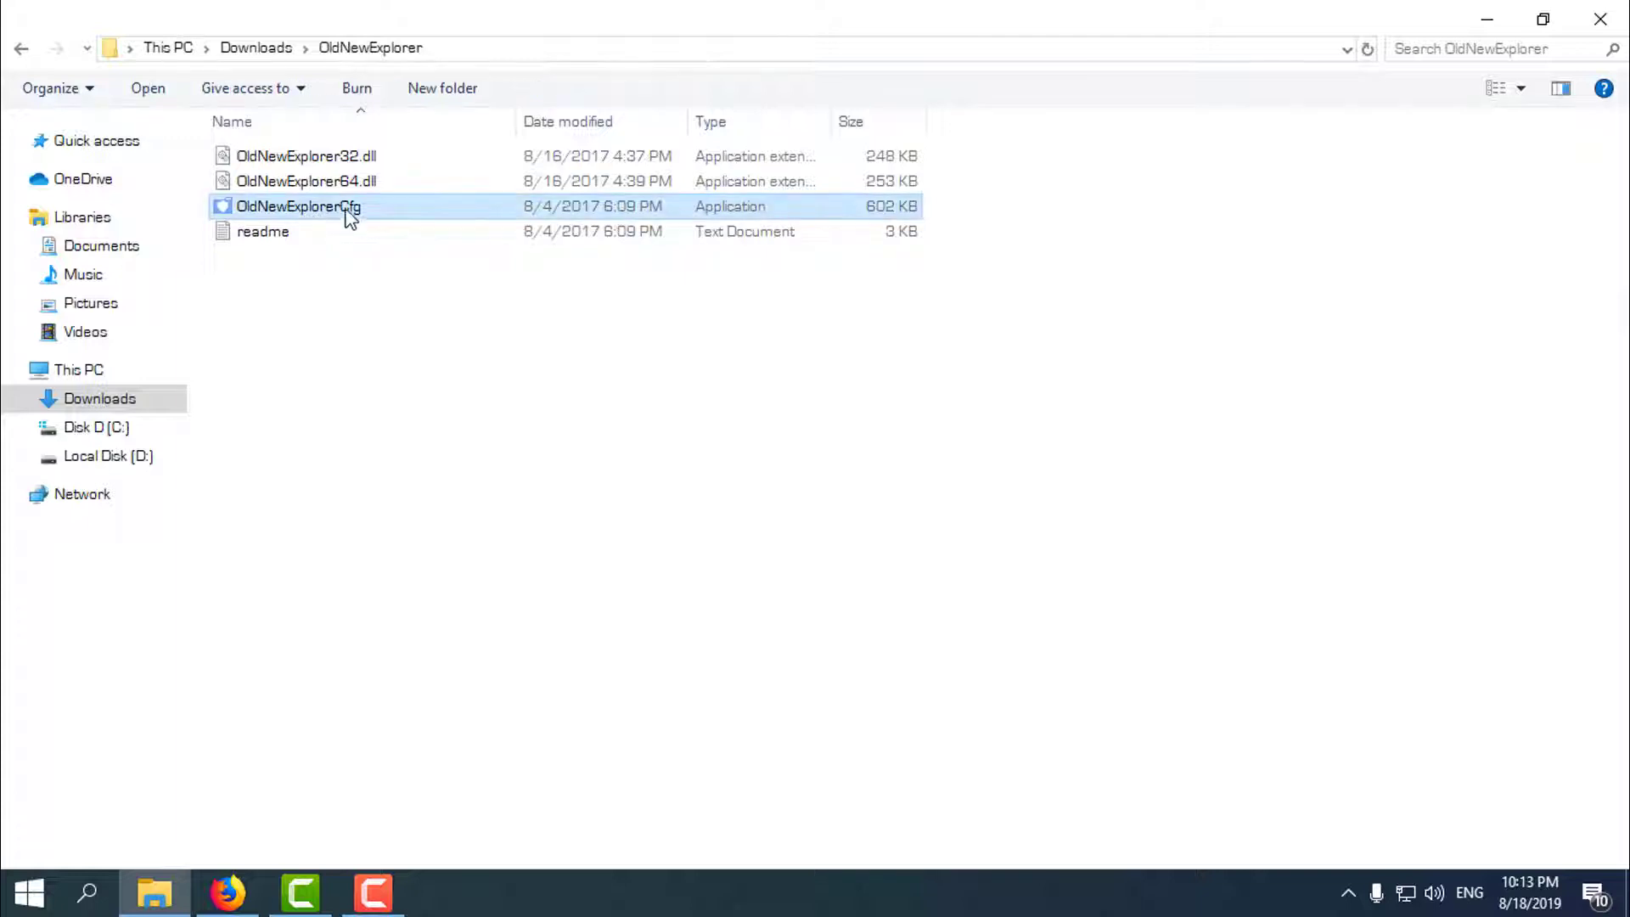
{"action": "right_click", "coordinate": [508, 218]}
{"action": "left_click", "coordinate": [579, 227]}
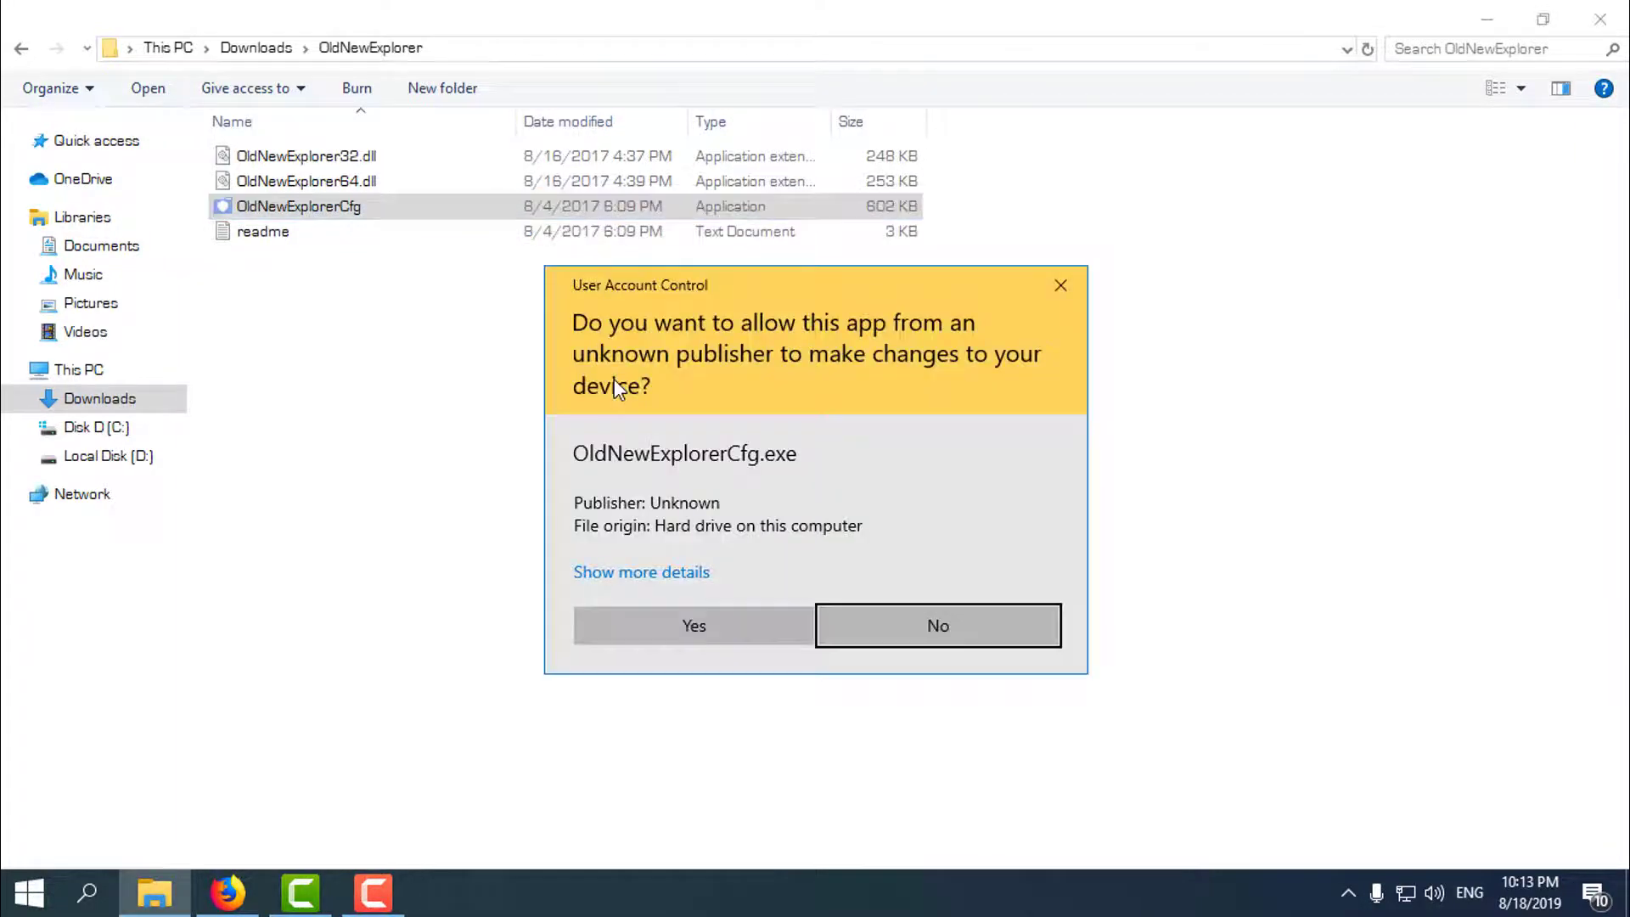
{"action": "left_click", "coordinate": [712, 626]}
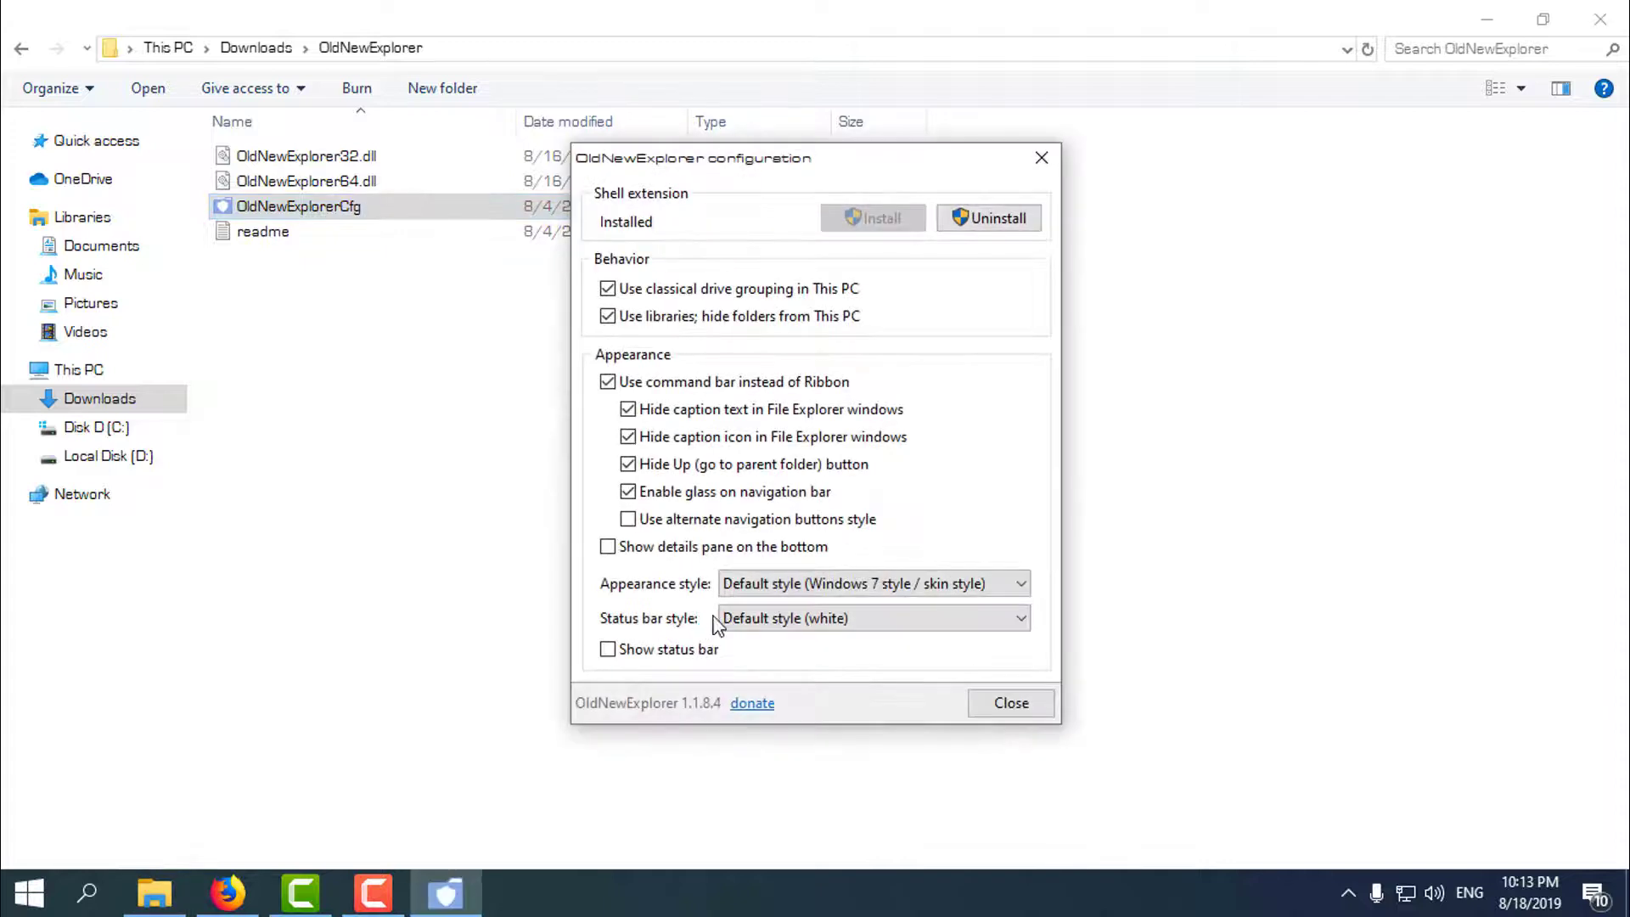
Turn off classical drive grouping and libraries in This PC, keep the command bar and default appearance style, and close the configuration
{"action": "left_click", "coordinate": [608, 317]}
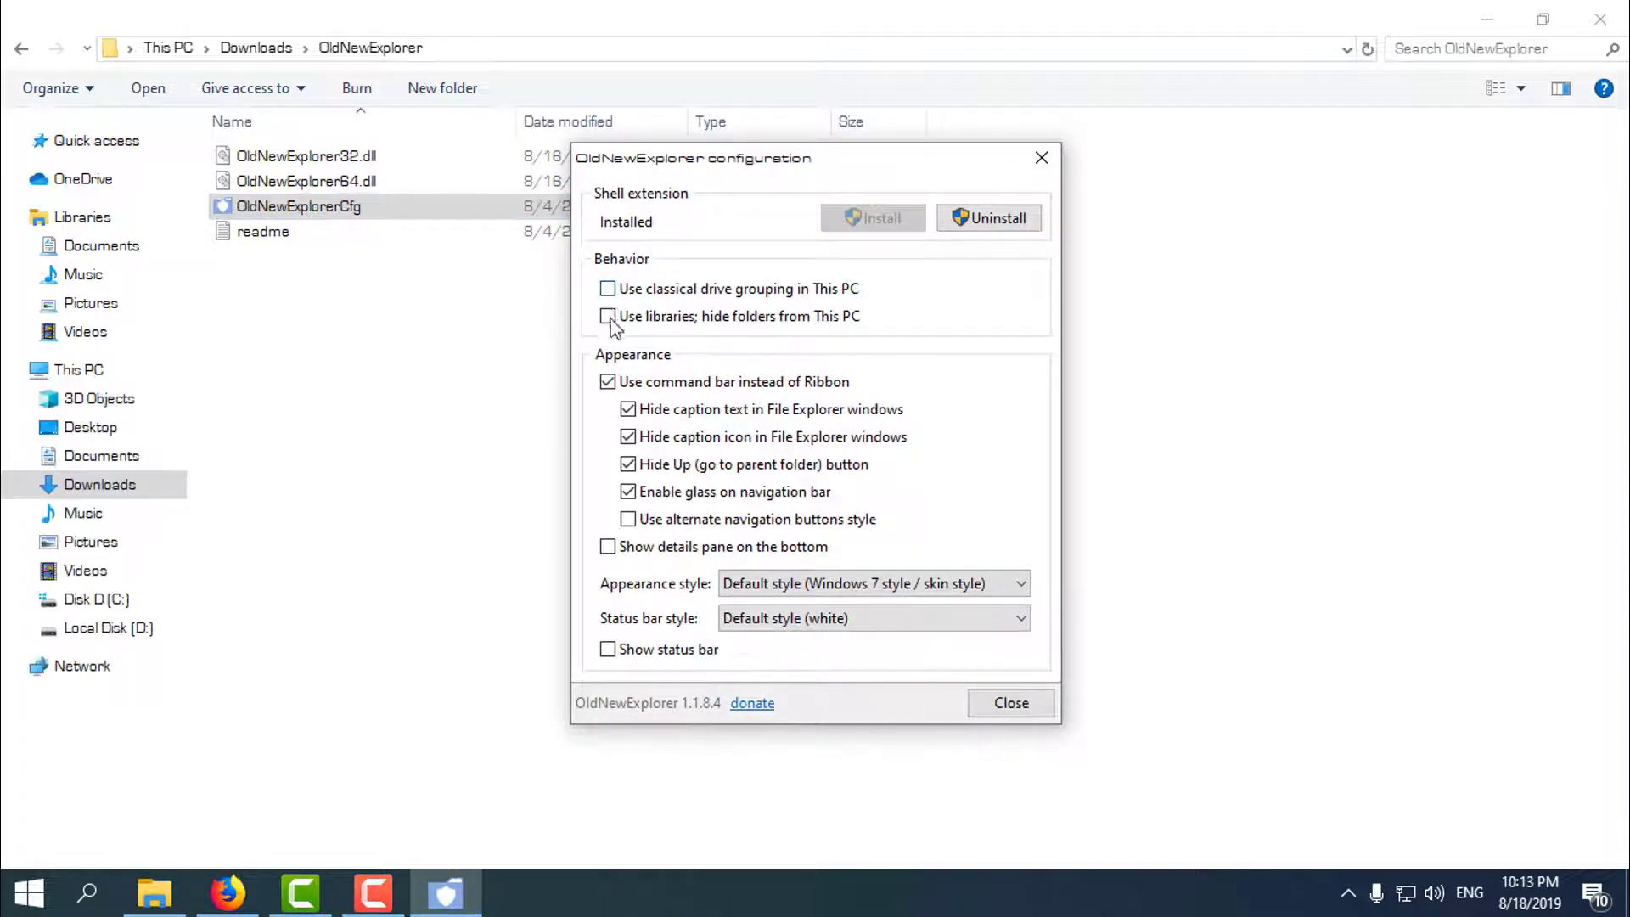
{"action": "left_click", "coordinate": [608, 383]}
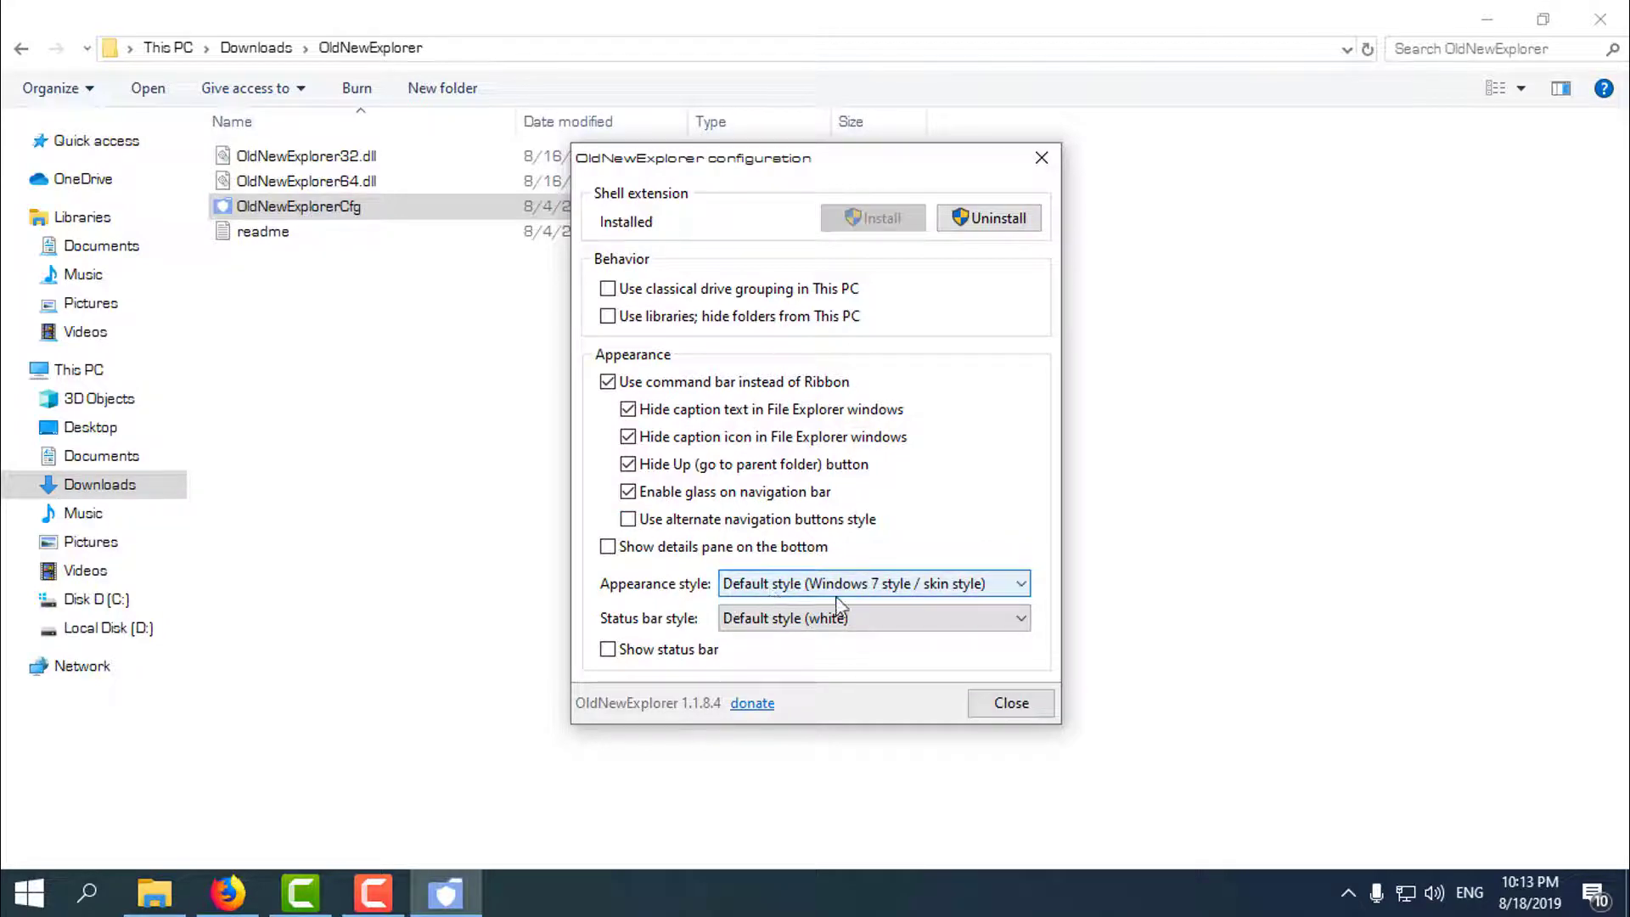
{"action": "left_click", "coordinate": [953, 586]}
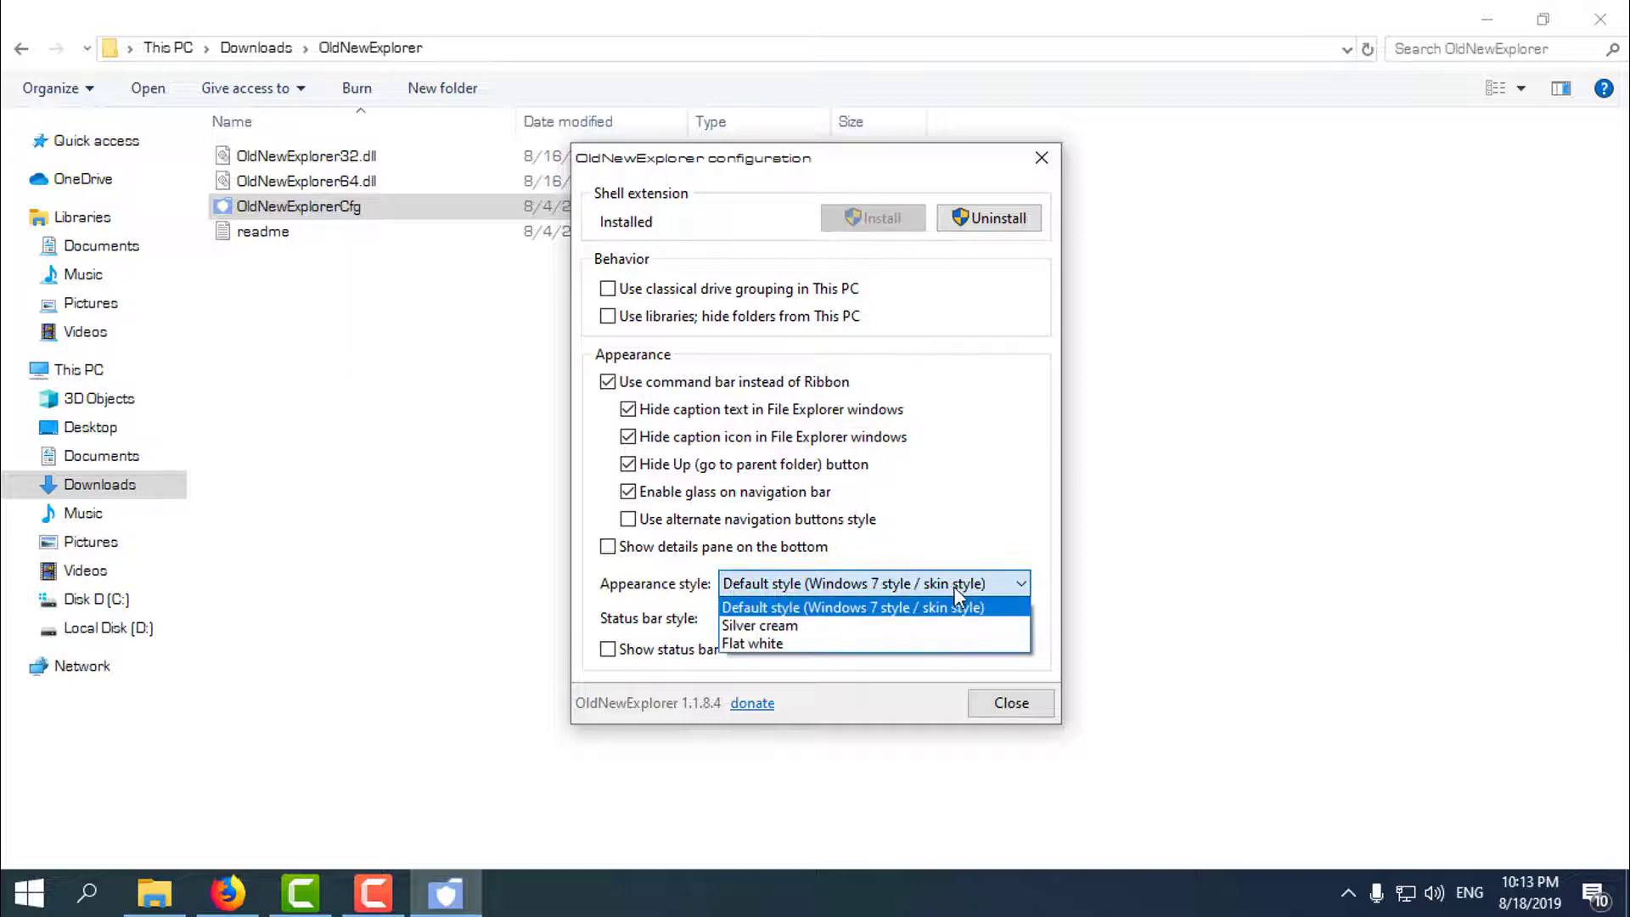
{"action": "left_click", "coordinate": [953, 586]}
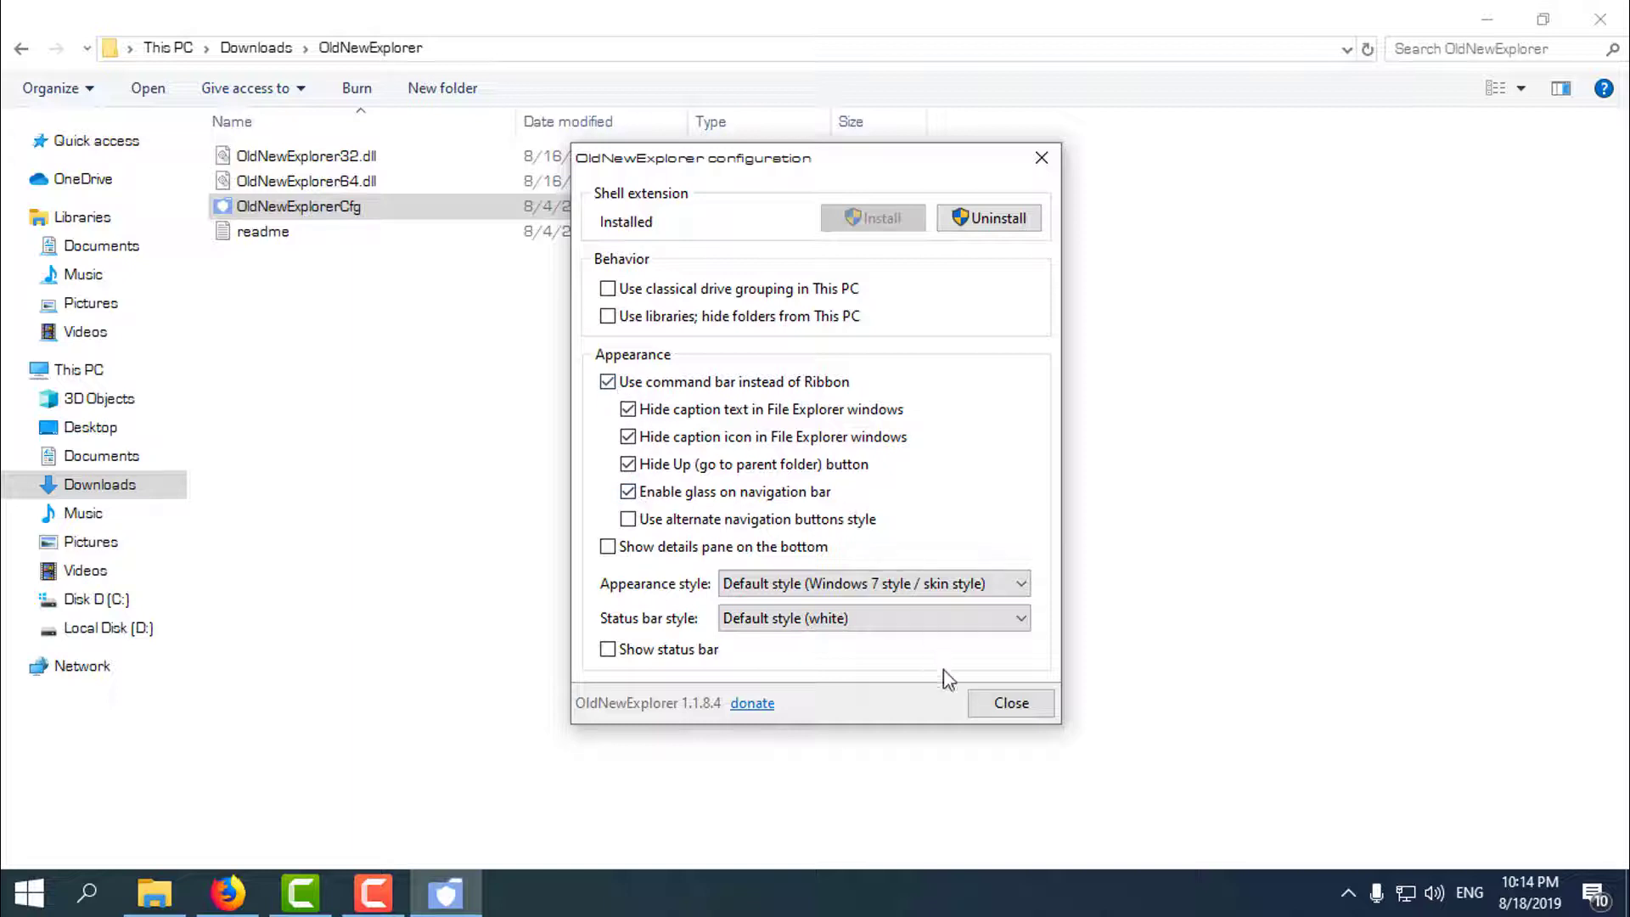
{"action": "left_click", "coordinate": [1012, 703]}
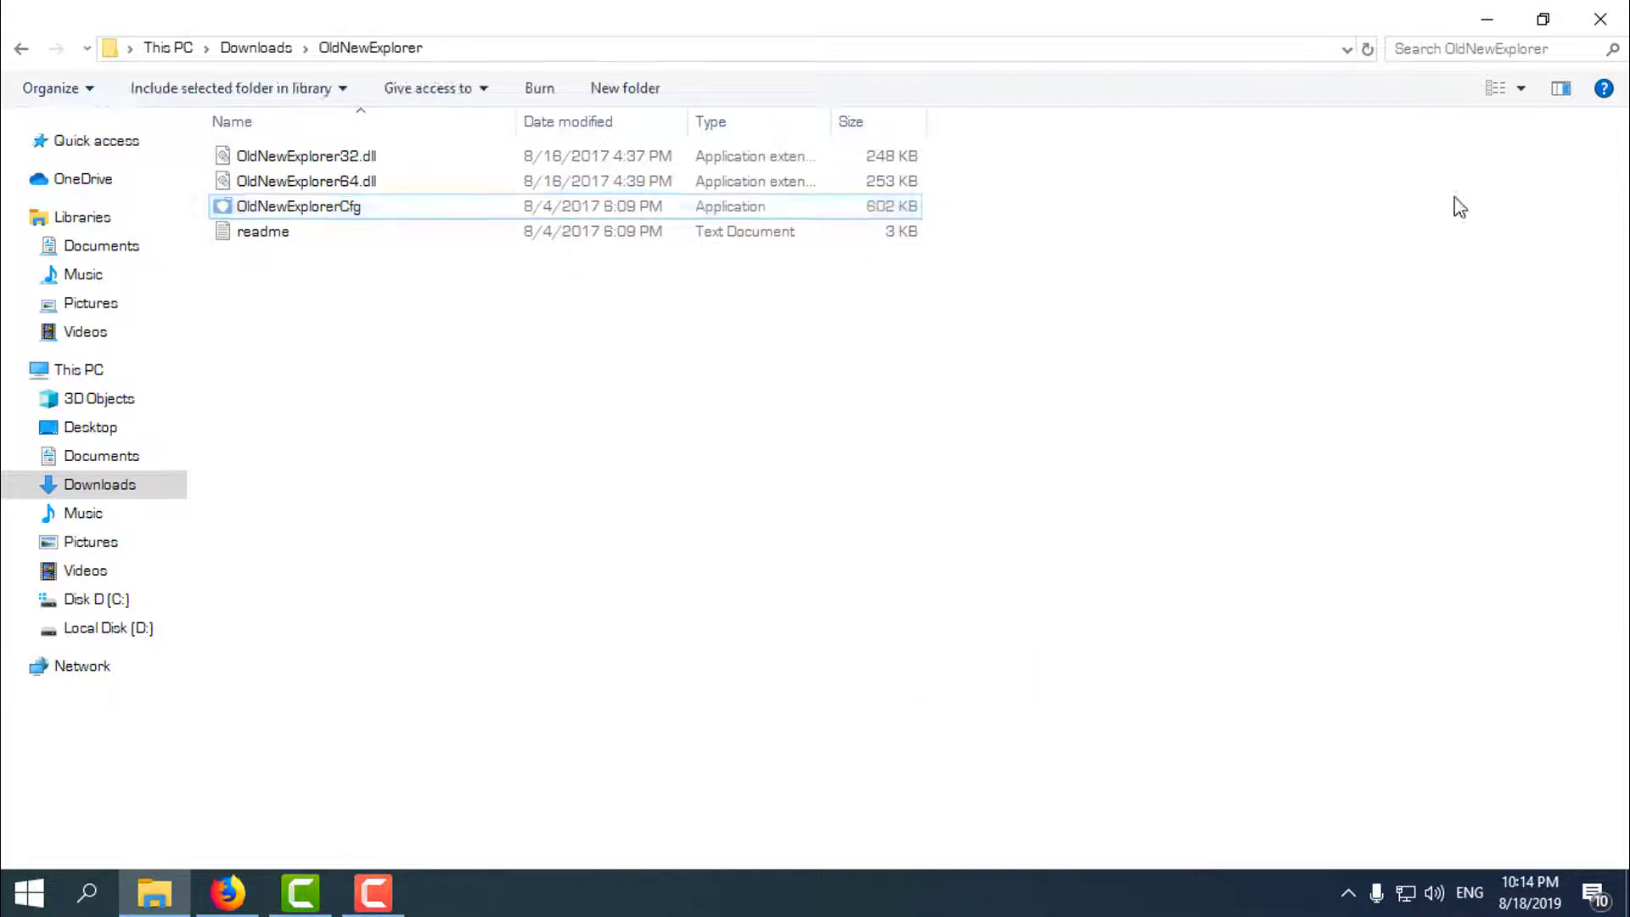
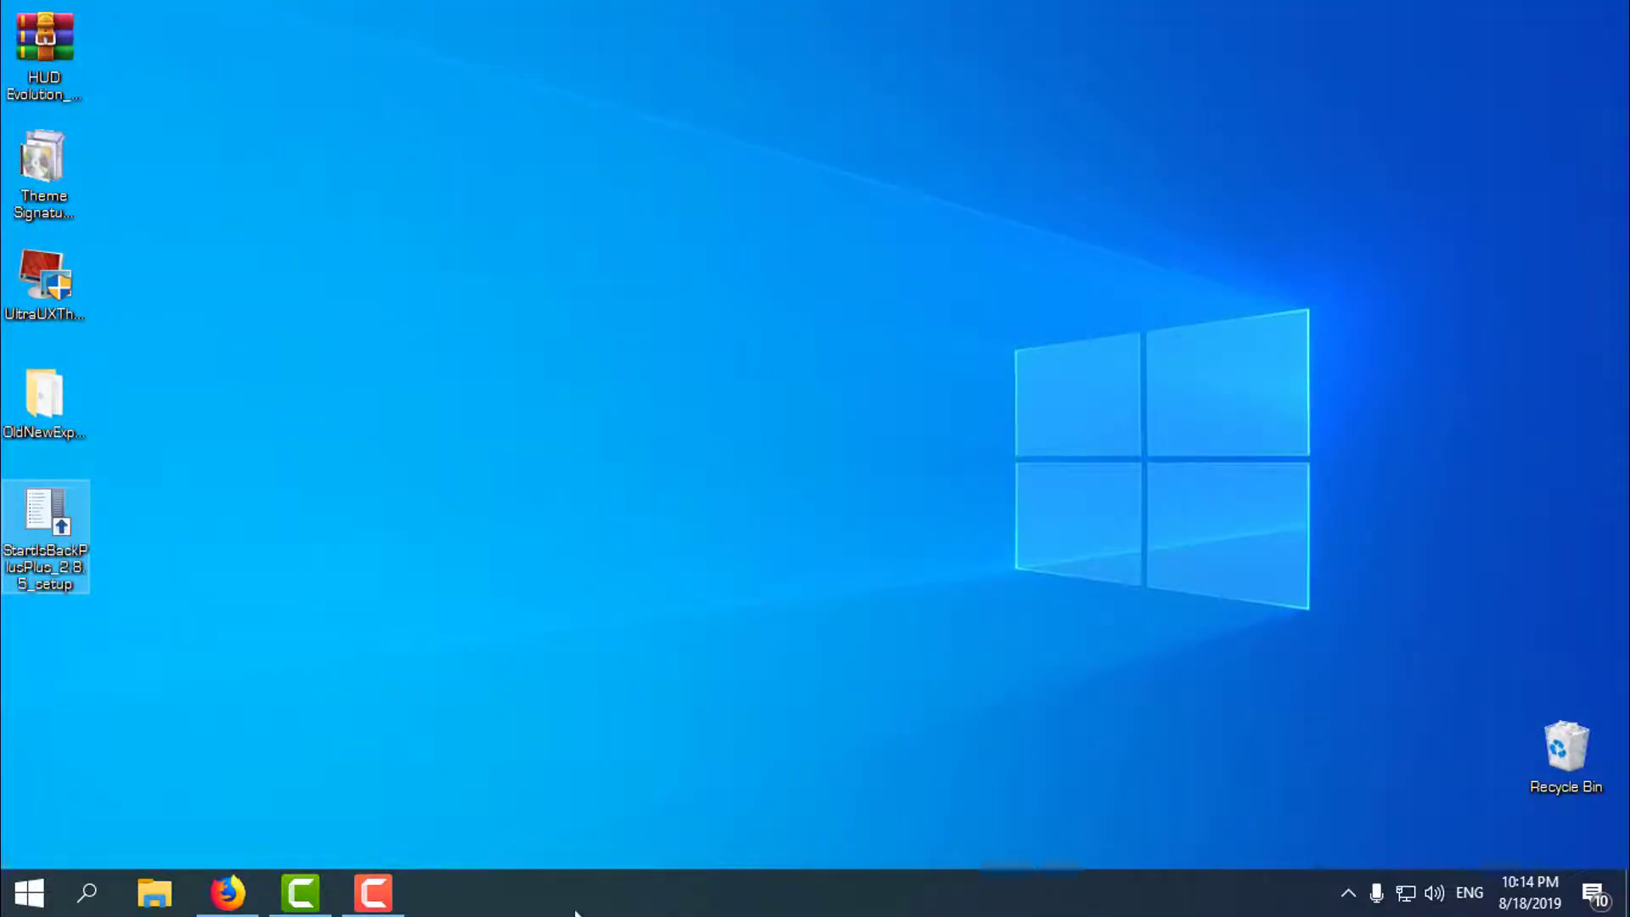
Examine the Start menu's programs and shortcuts, leave the StartIsBack setup file's name as is, and refresh the desktop
{"action": "left_click", "coordinate": [28, 892]}
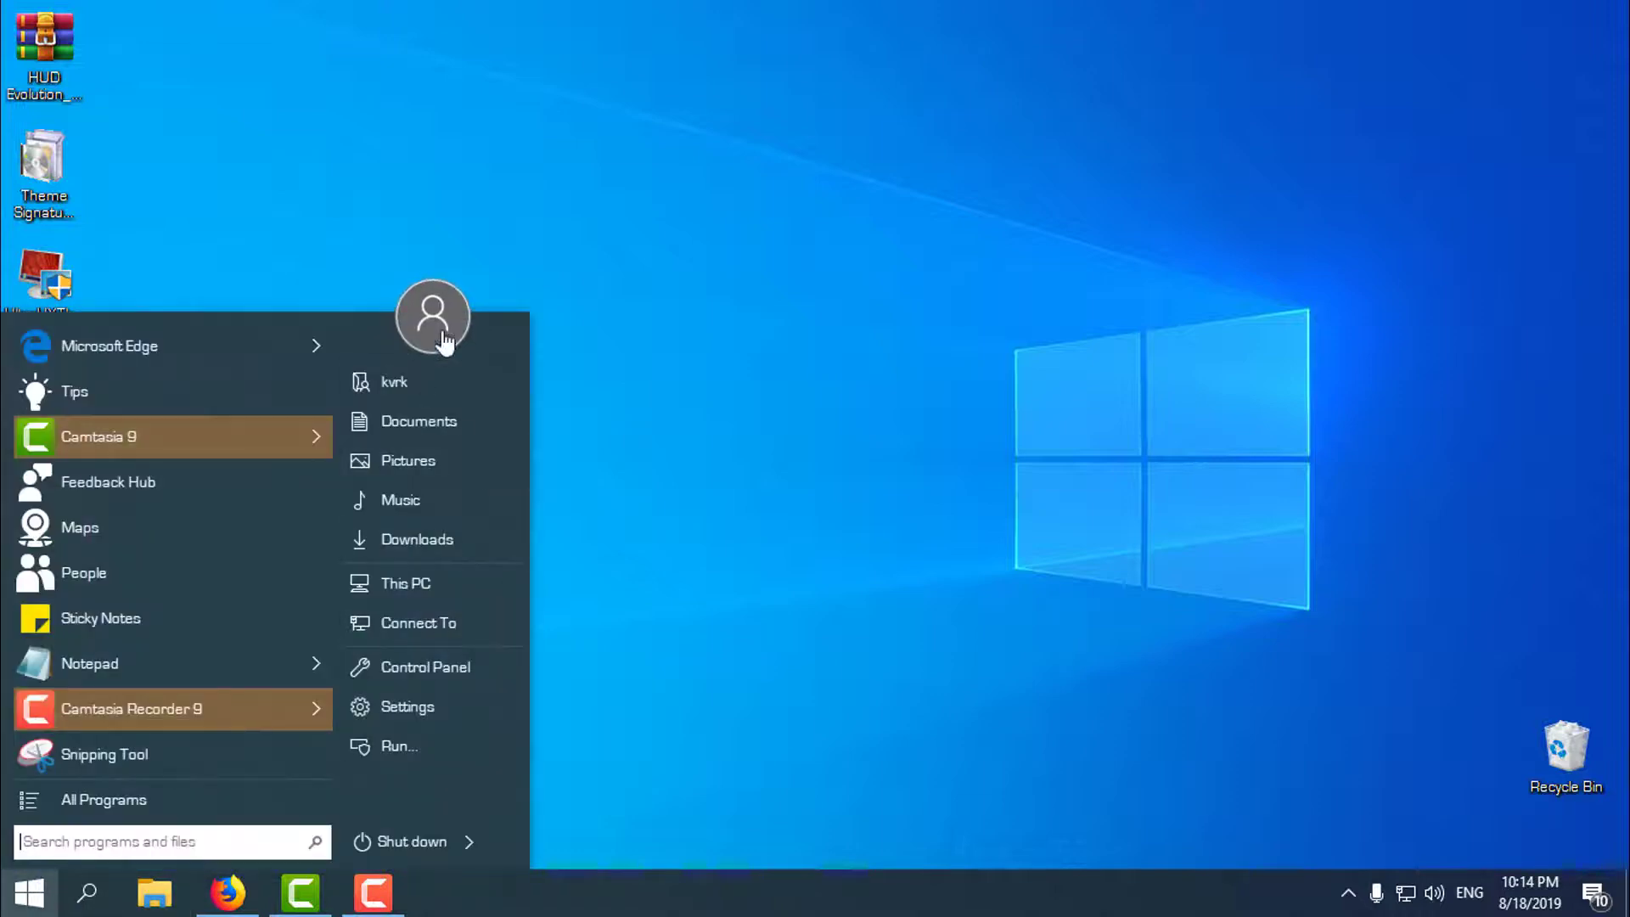
{"action": "left_click", "coordinate": [614, 470]}
{"action": "key", "text": "F2"}
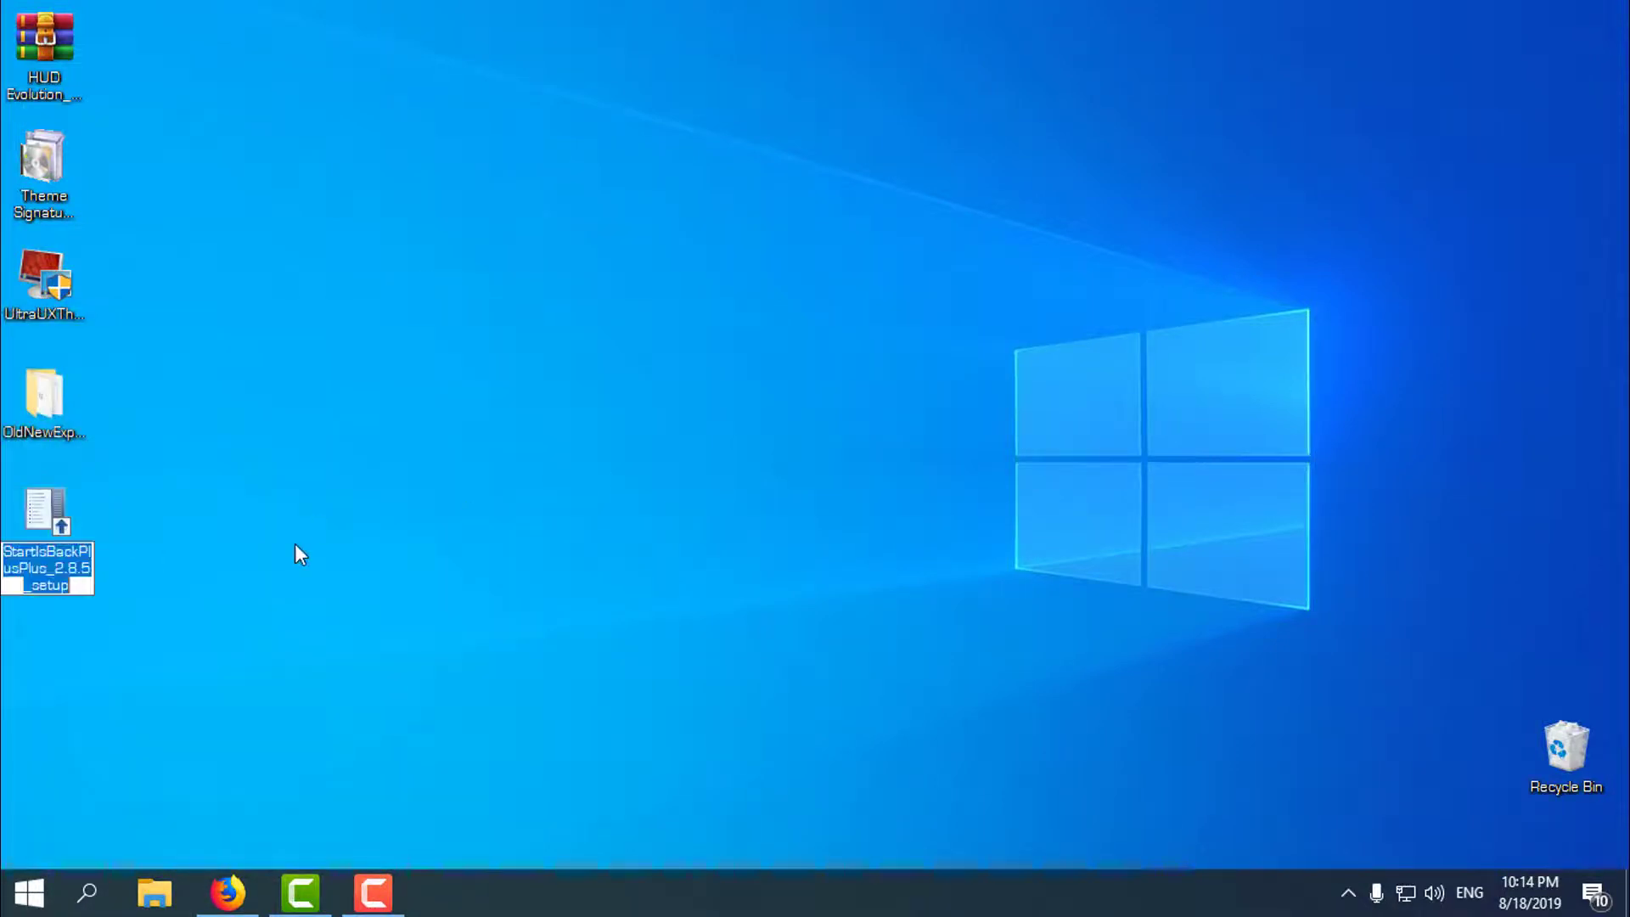
{"action": "key", "text": "Escape"}
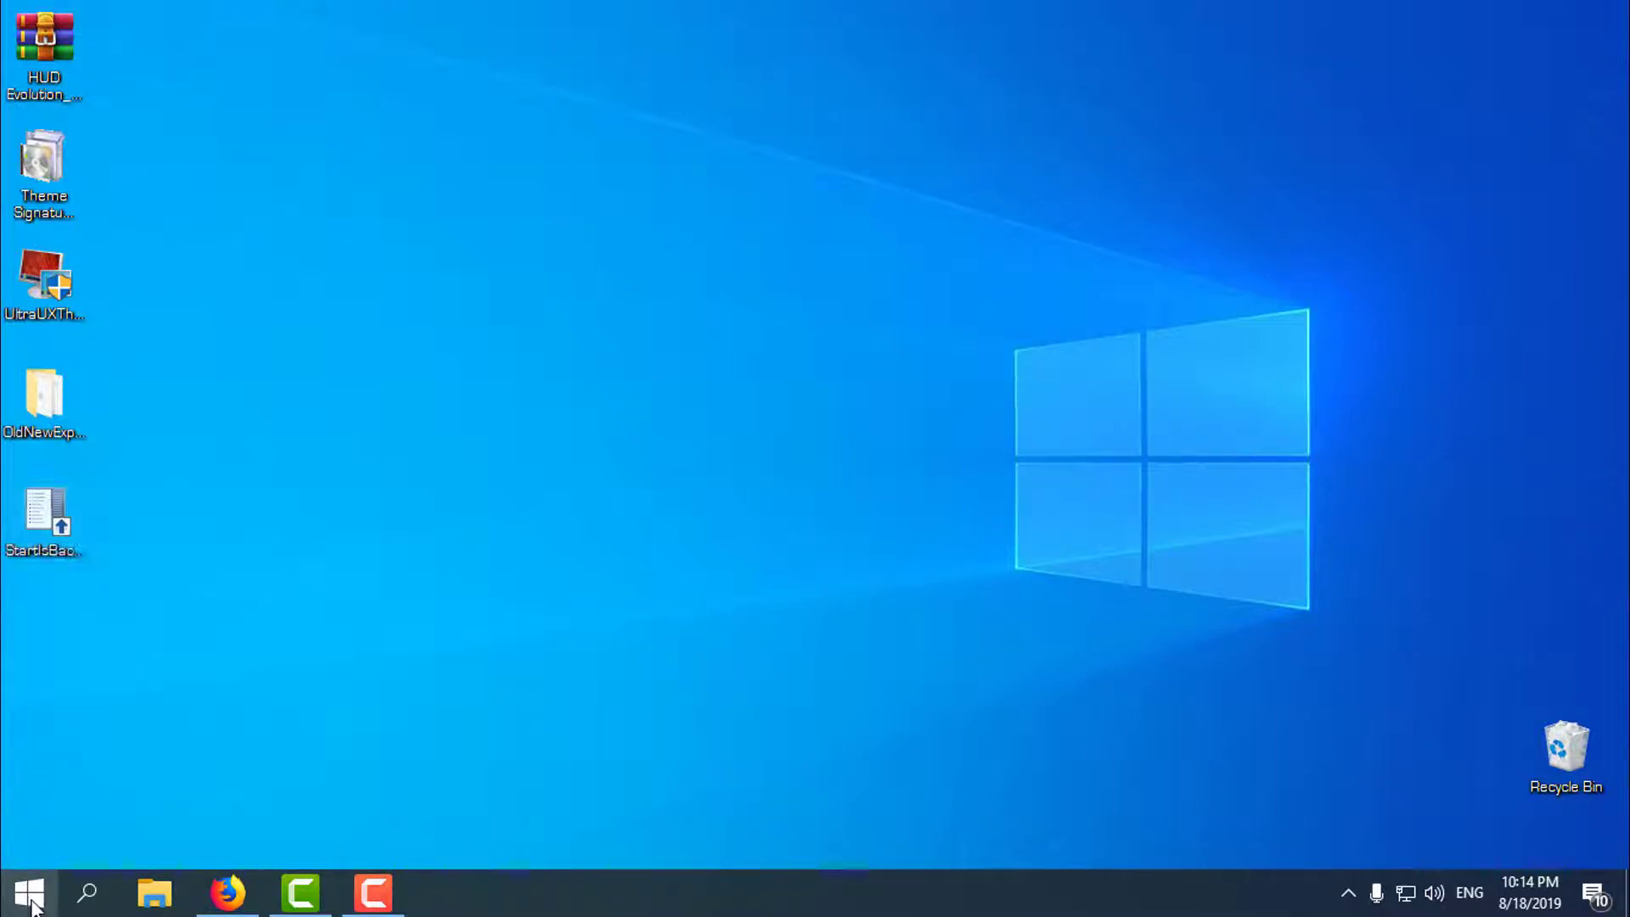
{"action": "left_click", "coordinate": [29, 892]}
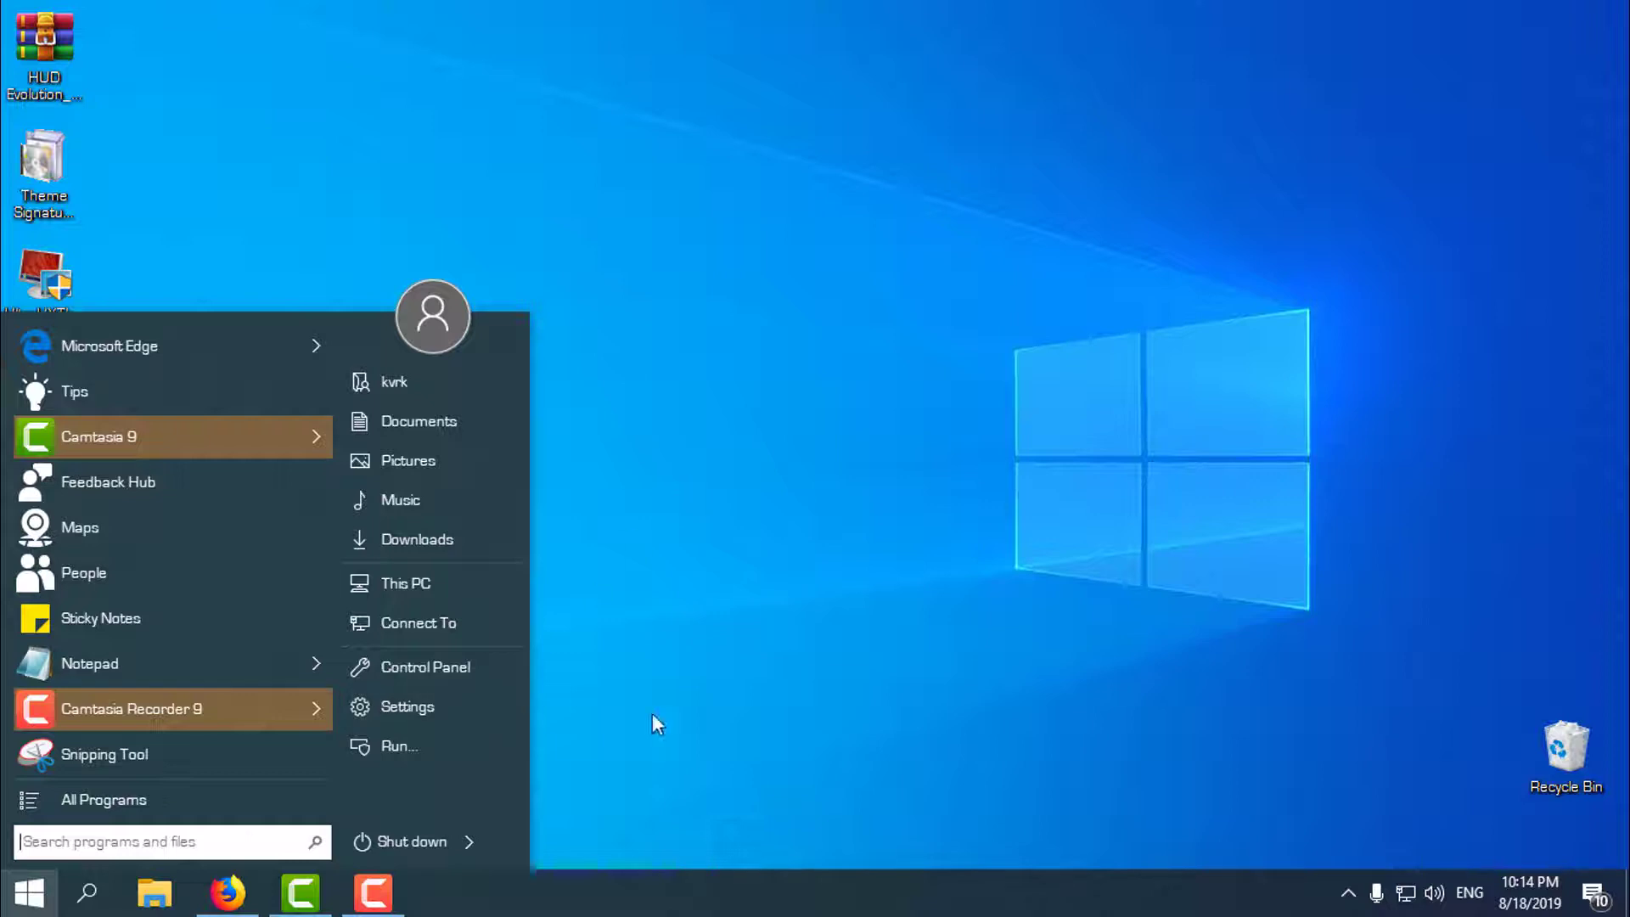
{"action": "right_click", "coordinate": [687, 542]}
{"action": "left_click", "coordinate": [741, 543]}
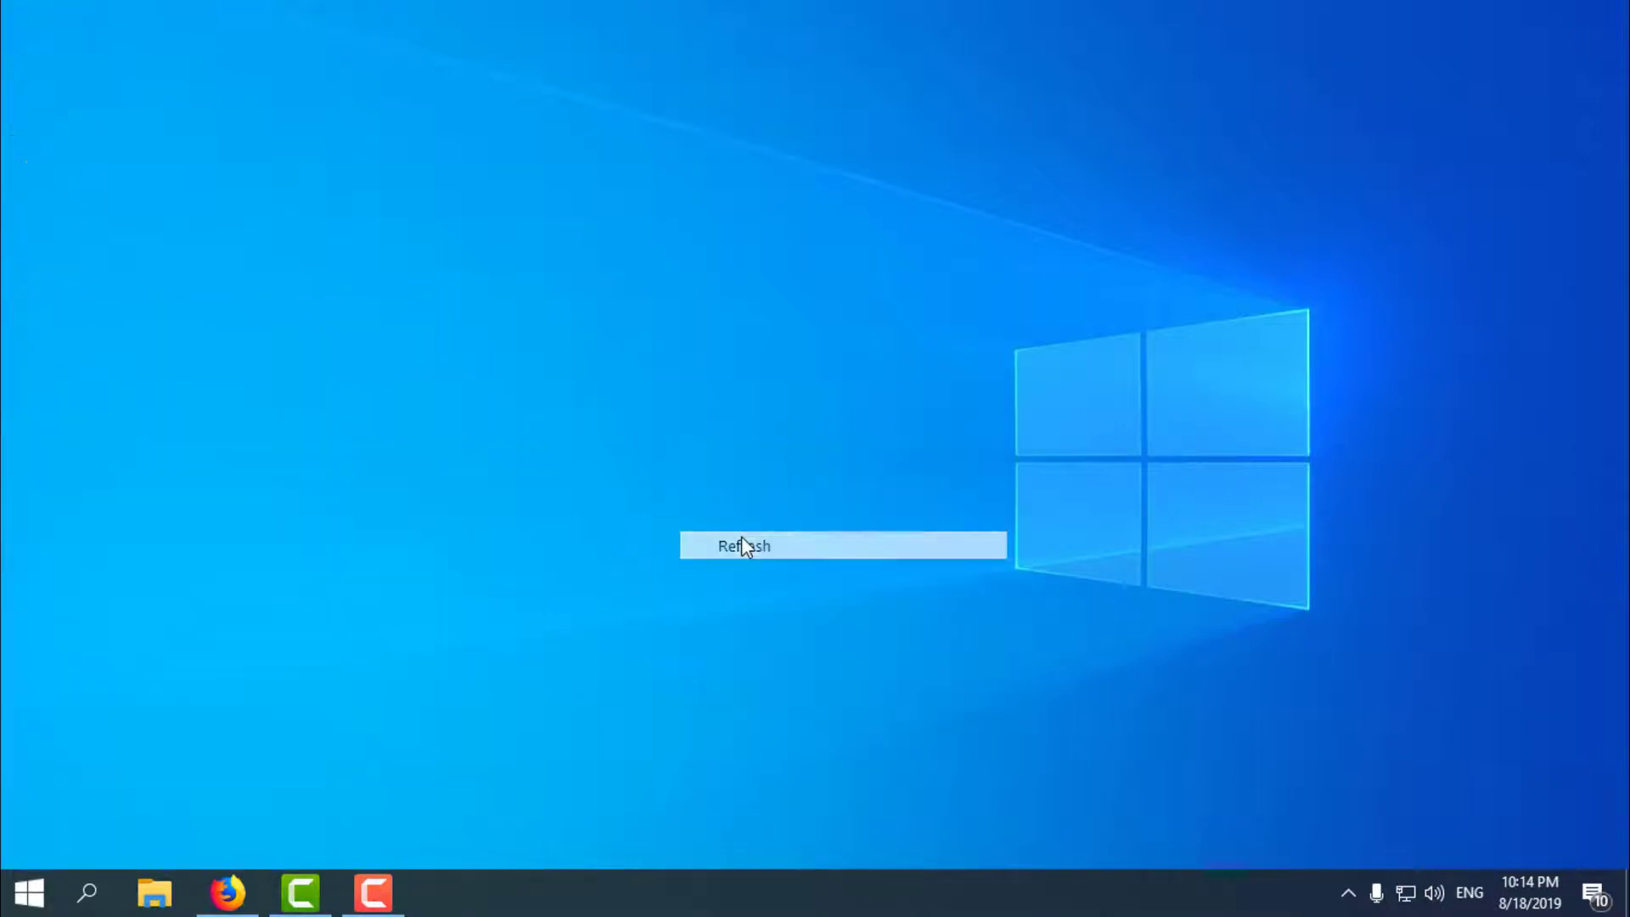
{"action": "left_click", "coordinate": [29, 891]}
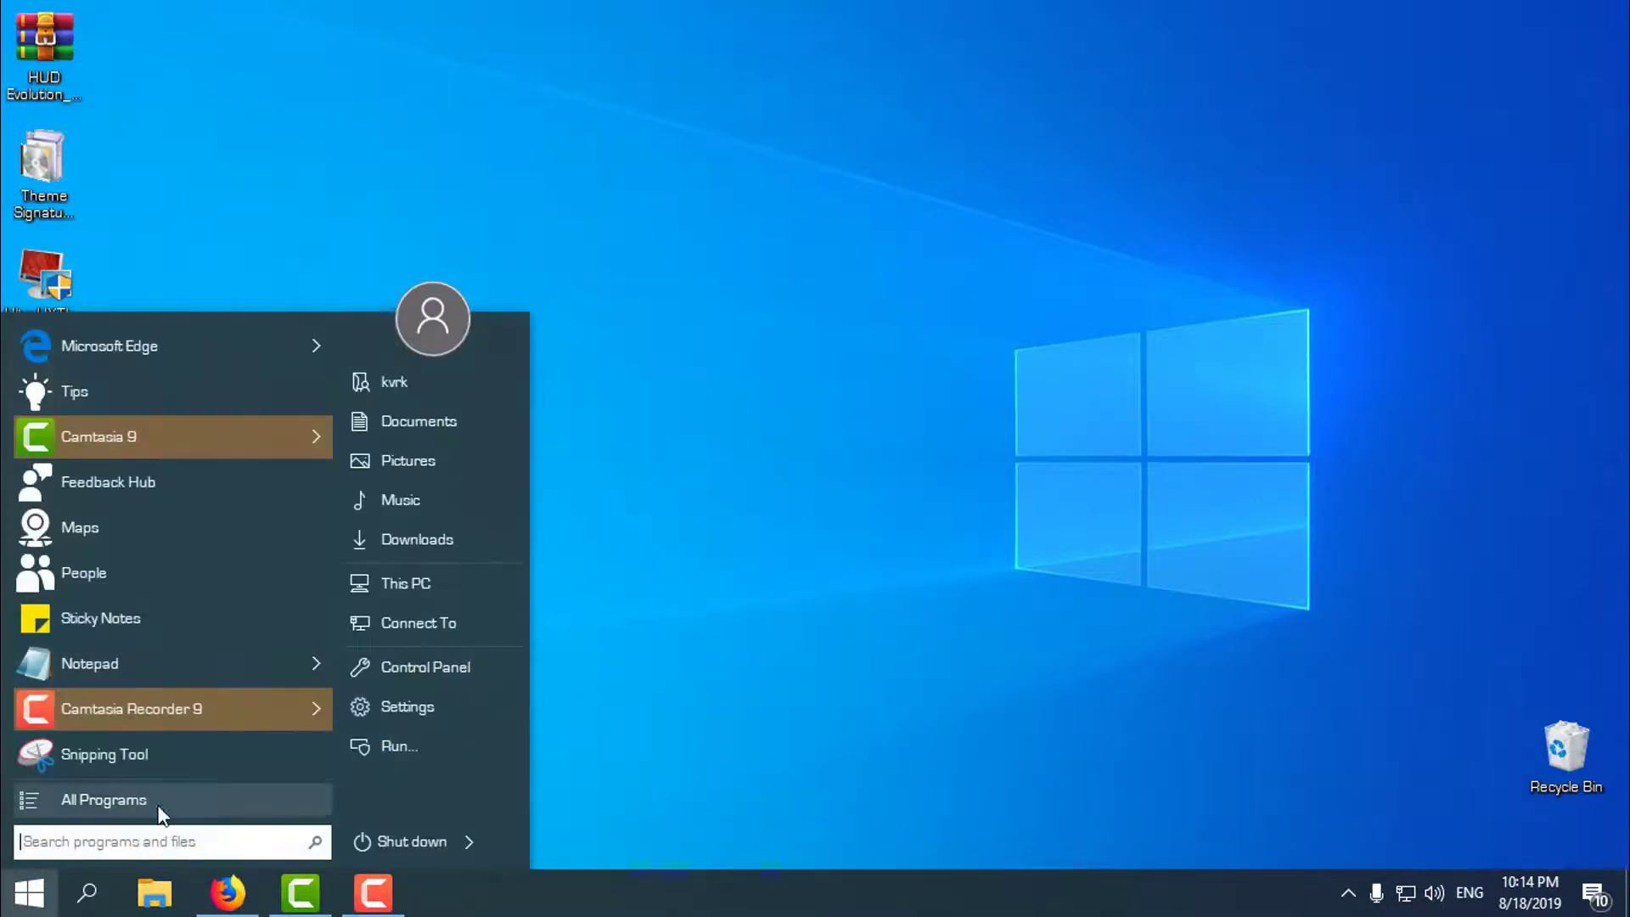
{"action": "left_click", "coordinate": [638, 344]}
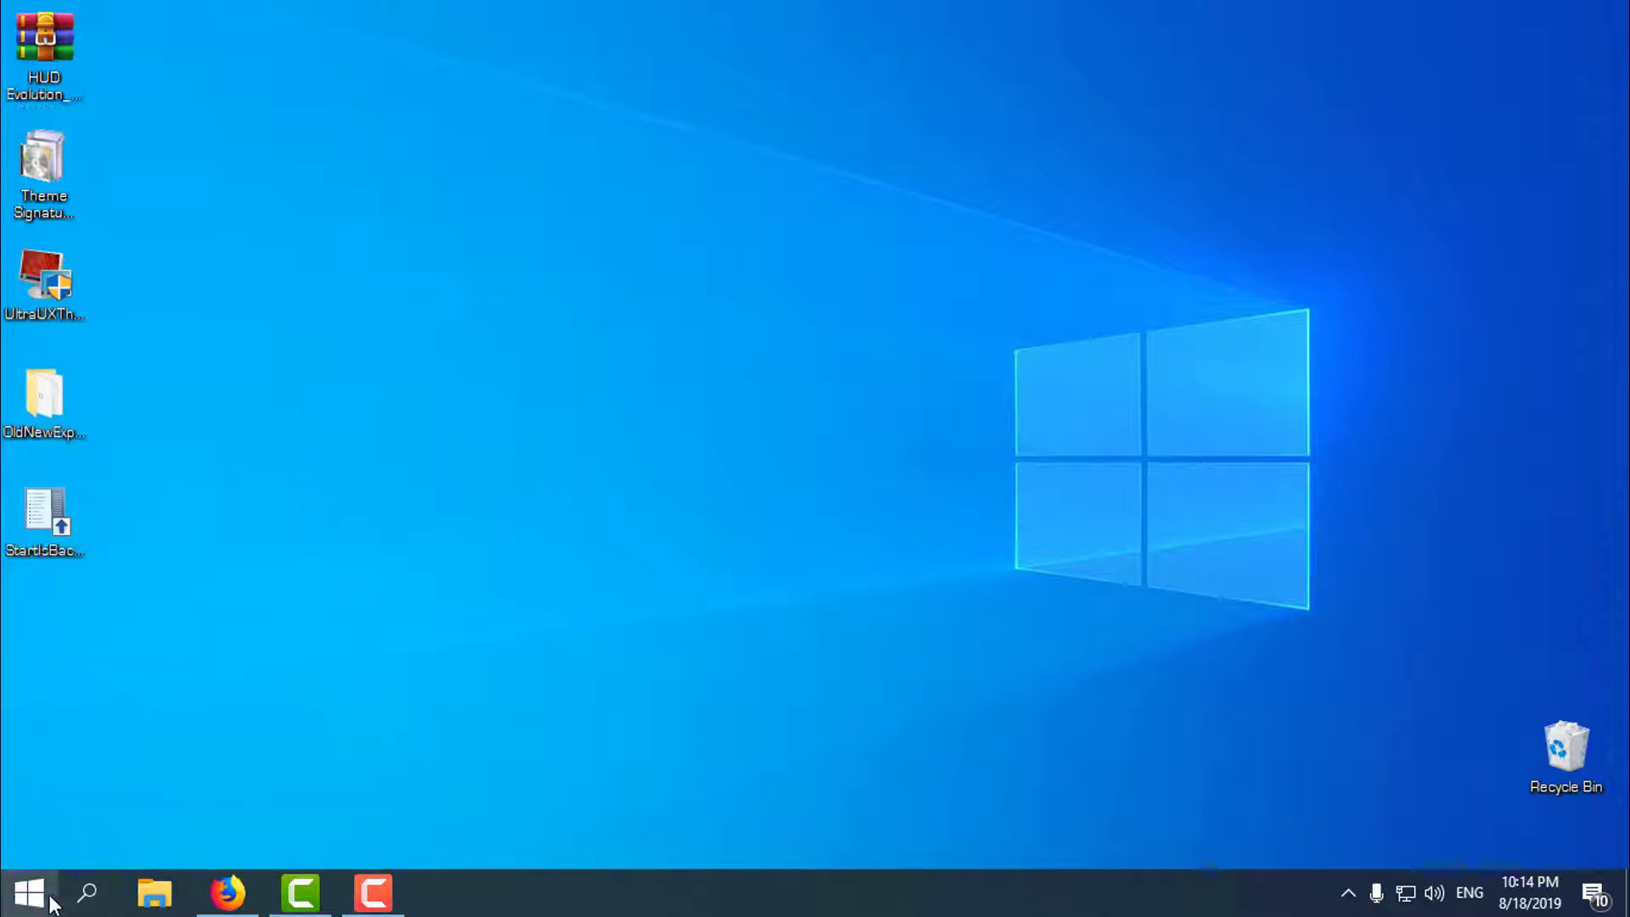
Open the StartIsBack configuration through the Start menu's properties
{"action": "left_click", "coordinate": [49, 900]}
{"action": "right_click", "coordinate": [506, 338]}
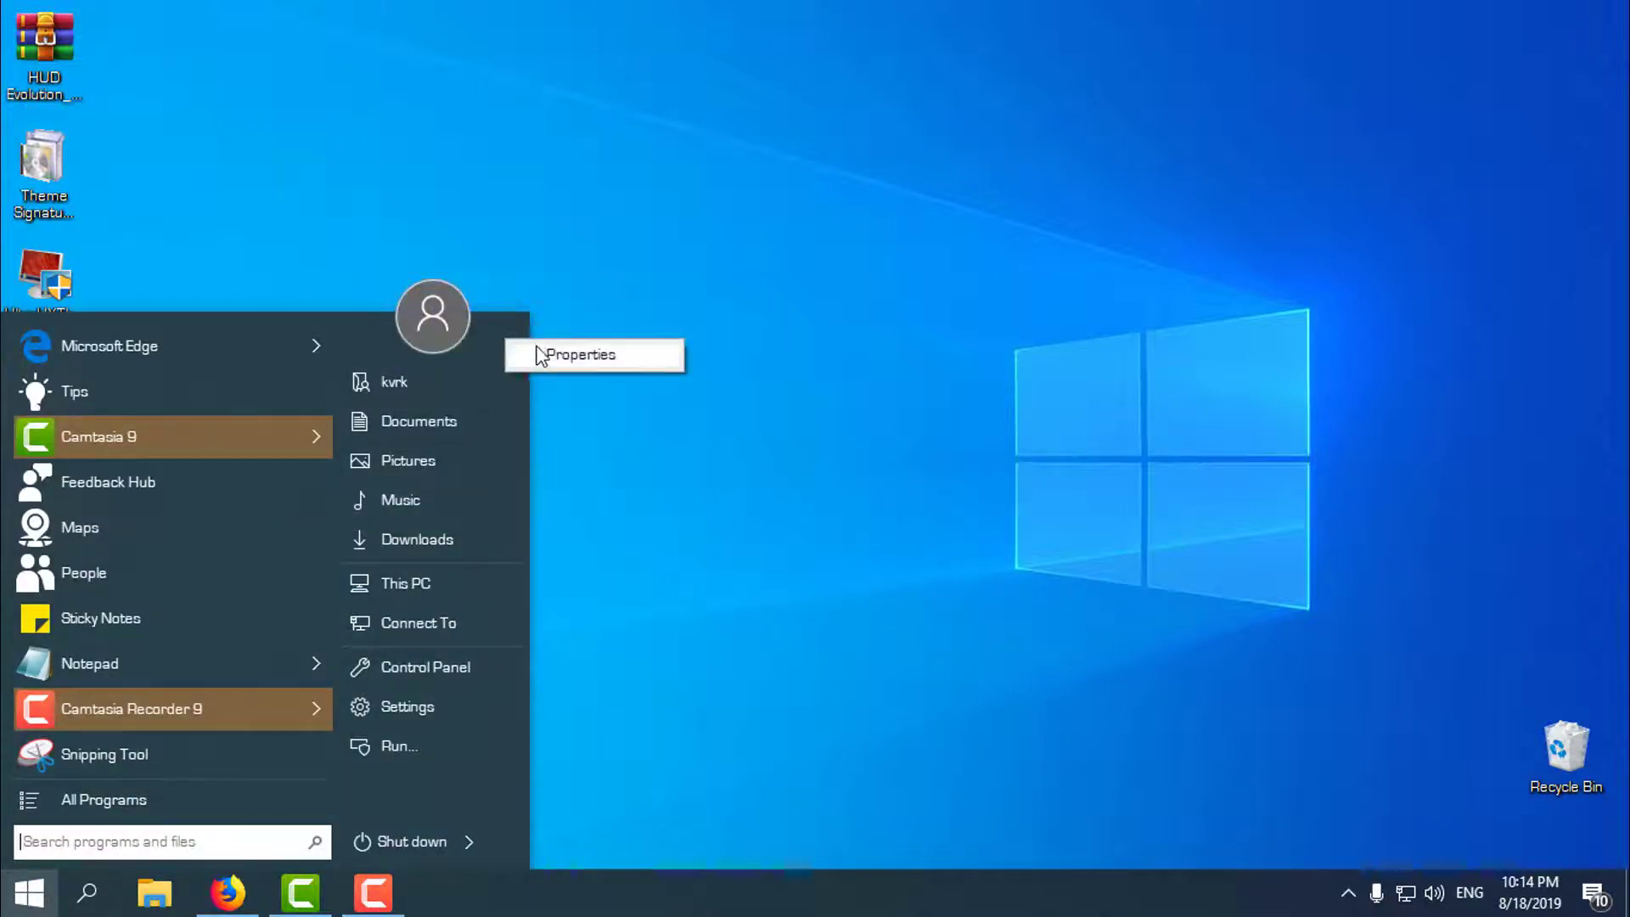
{"action": "left_click", "coordinate": [539, 354]}
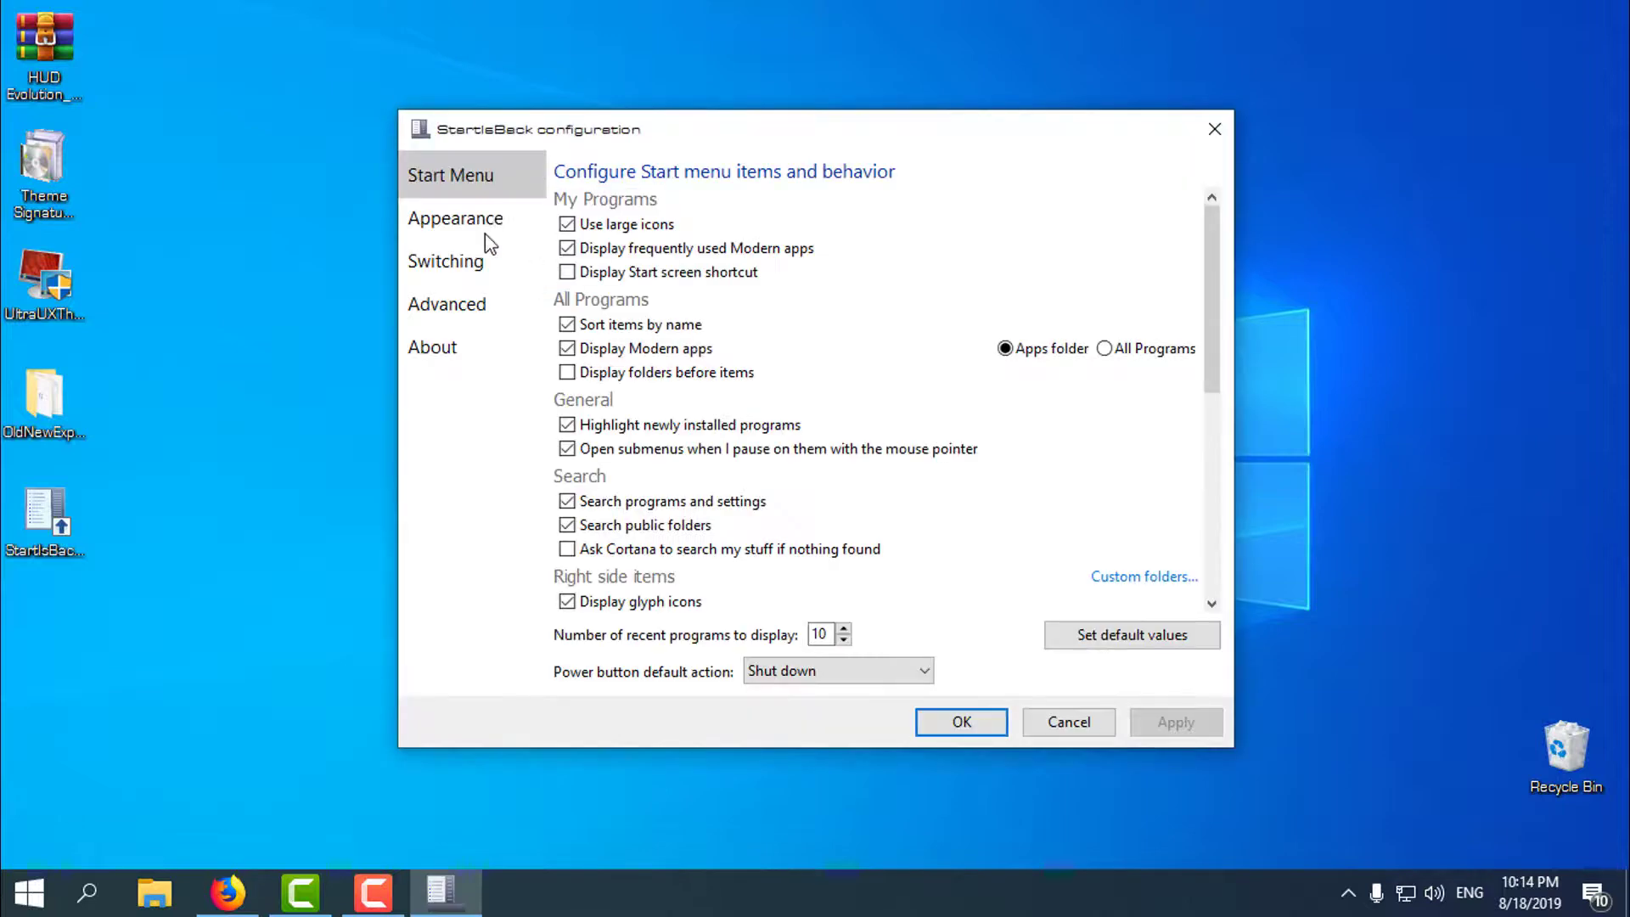
Review the Start Menu, Appearance, Switching, Advanced and About settings of StartIsBack, then cancel the configuration without changes
{"action": "left_click", "coordinate": [488, 234]}
{"action": "left_click", "coordinate": [490, 183]}
{"action": "scroll", "coordinate": [810, 306], "scroll_direction": "down", "scroll_amount": 5}
{"action": "scroll", "coordinate": [619, 520], "scroll_direction": "up", "scroll_amount": 3}
{"action": "left_click", "coordinate": [488, 247]}
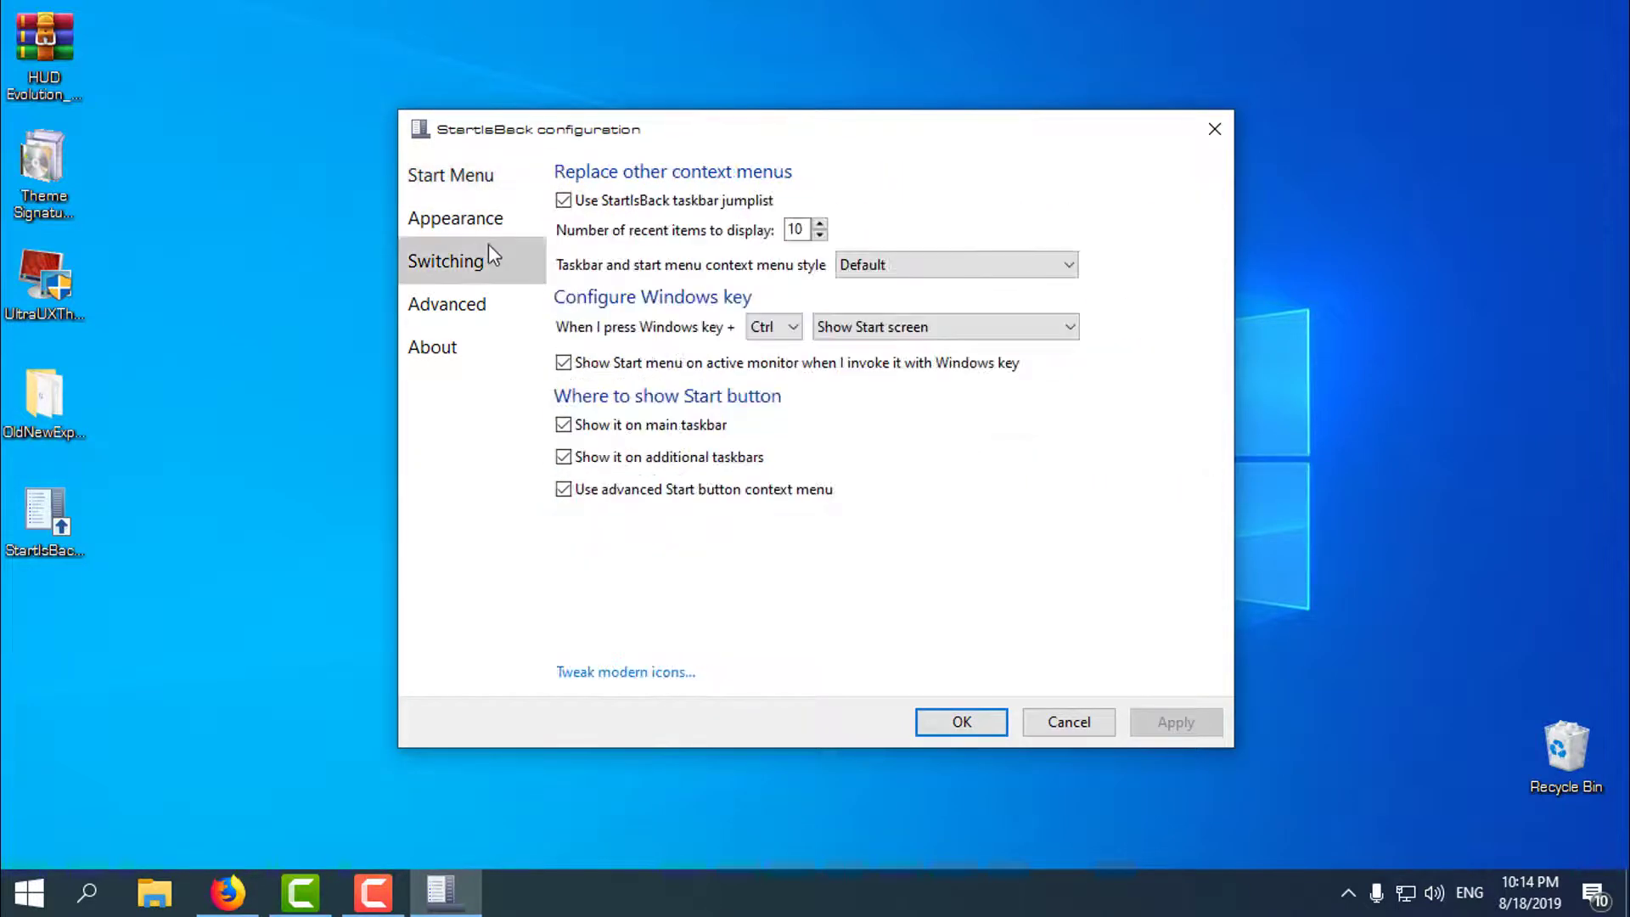
{"action": "left_click", "coordinate": [489, 228]}
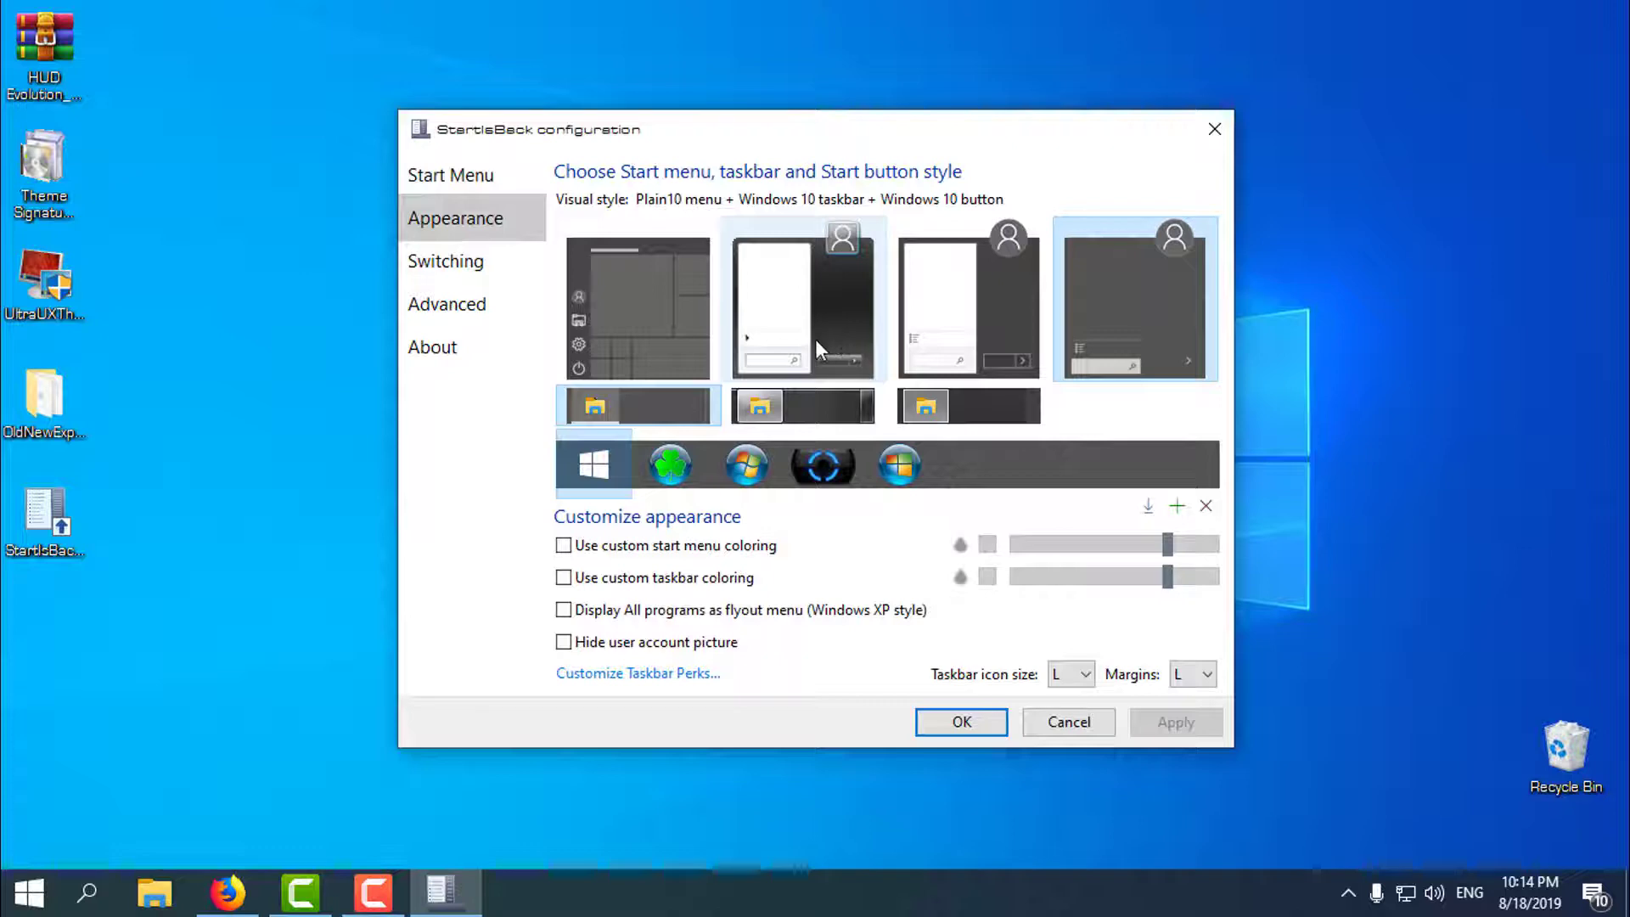
{"action": "left_click", "coordinate": [437, 304]}
{"action": "left_click", "coordinate": [473, 263]}
{"action": "left_click", "coordinate": [474, 355]}
{"action": "left_click", "coordinate": [475, 266]}
{"action": "left_click", "coordinate": [474, 228]}
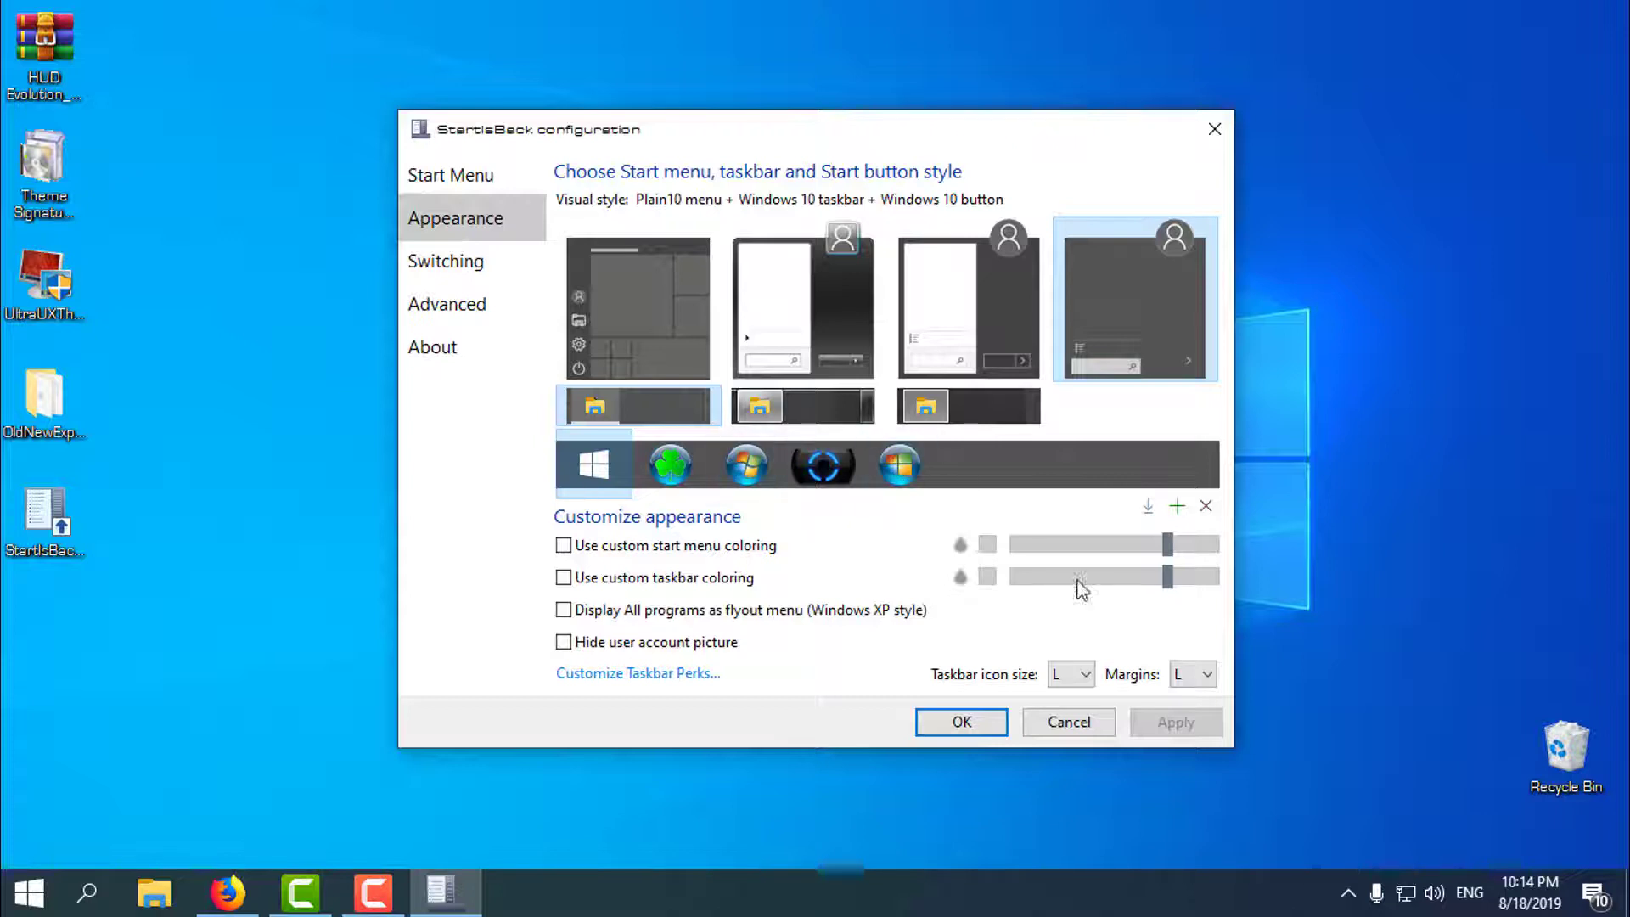
{"action": "left_click", "coordinate": [1104, 730]}
{"action": "left_click_drag", "start_coordinate": [199, 637], "coordinate": [197, 399]}
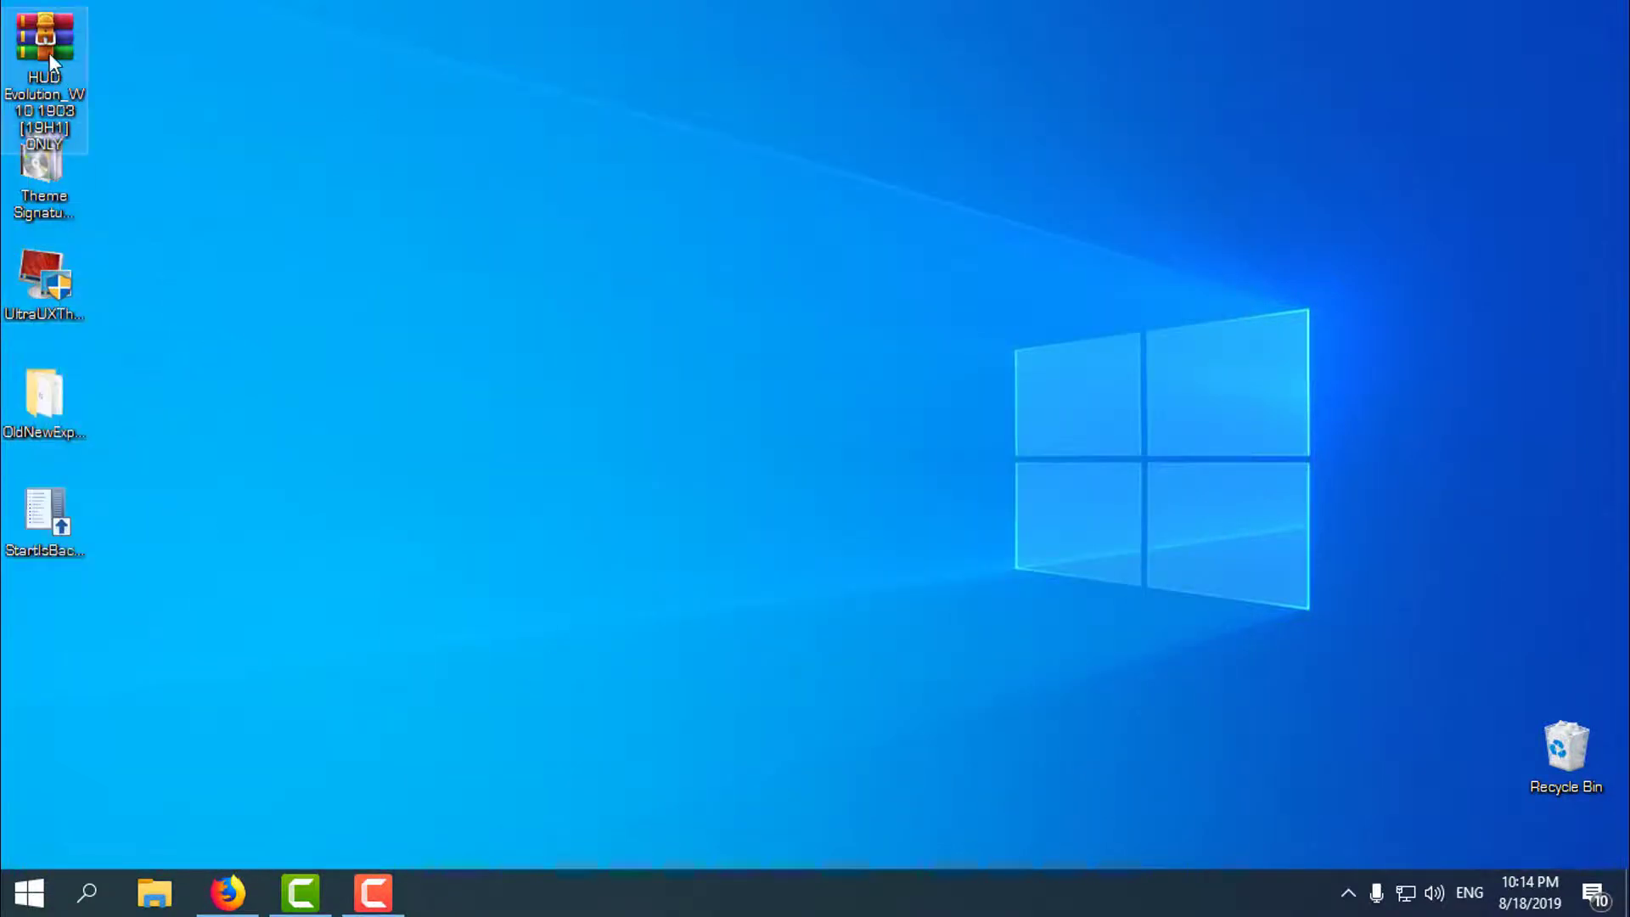
Switch to Firefox, find the attached HUD Evolution_W10 1903 [19H1] ONLY.rar in the forum thread, and close the browser
{"action": "left_click", "coordinate": [228, 893]}
{"action": "scroll", "coordinate": [686, 567], "scroll_direction": "down", "scroll_amount": 15}
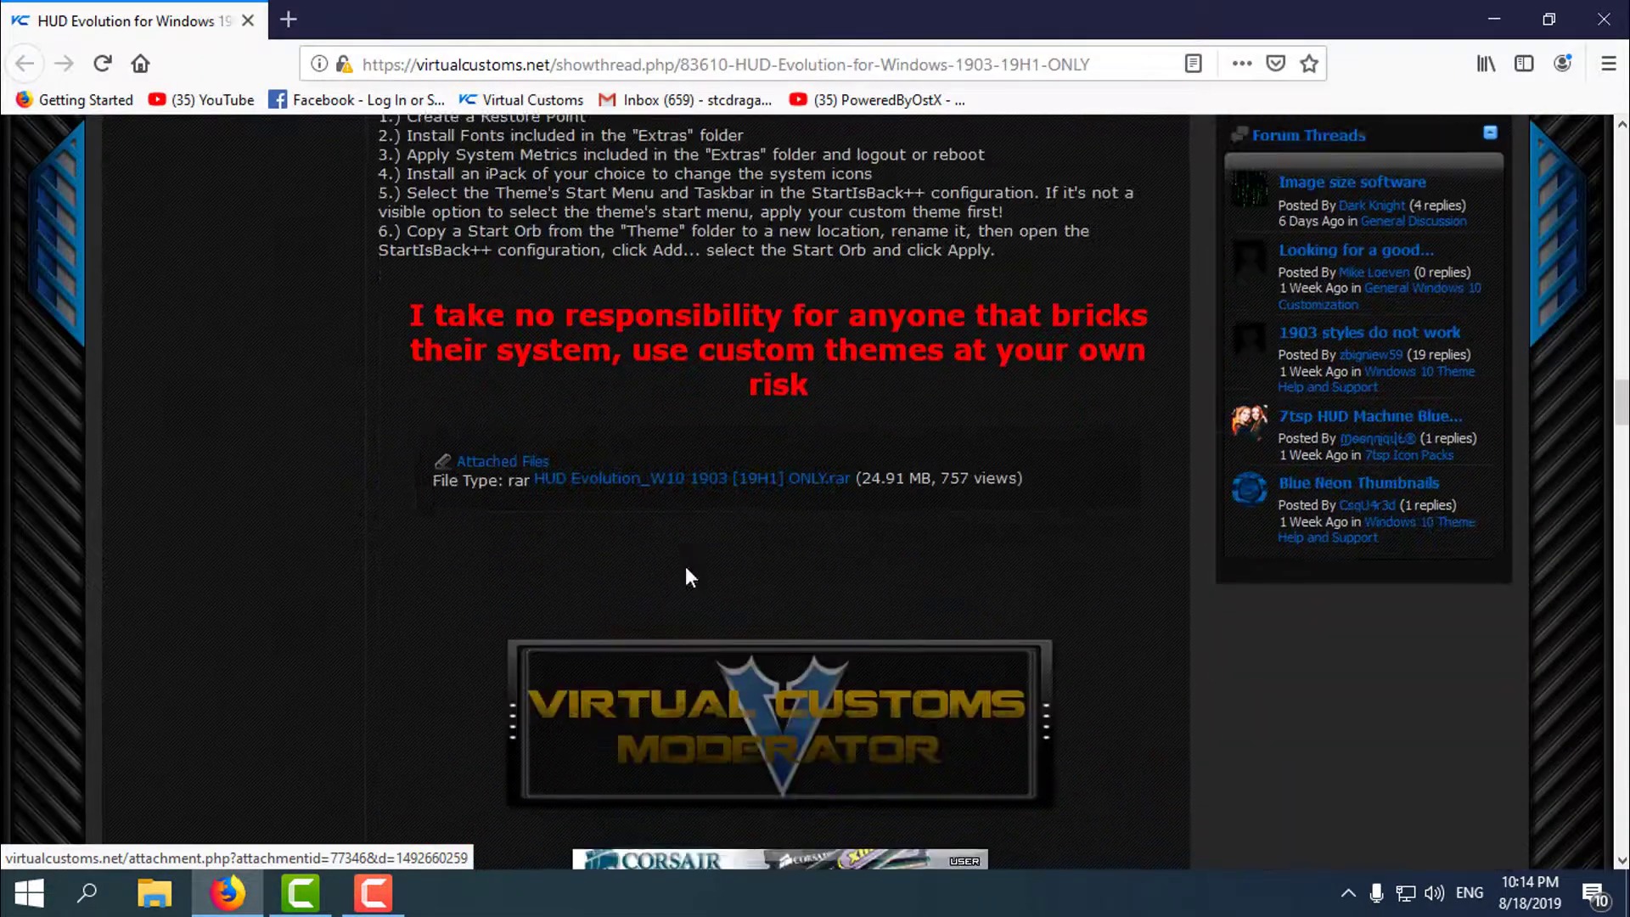
{"action": "scroll", "coordinate": [685, 568], "scroll_direction": "down", "scroll_amount": 5}
{"action": "scroll", "coordinate": [686, 567], "scroll_direction": "up", "scroll_amount": 4}
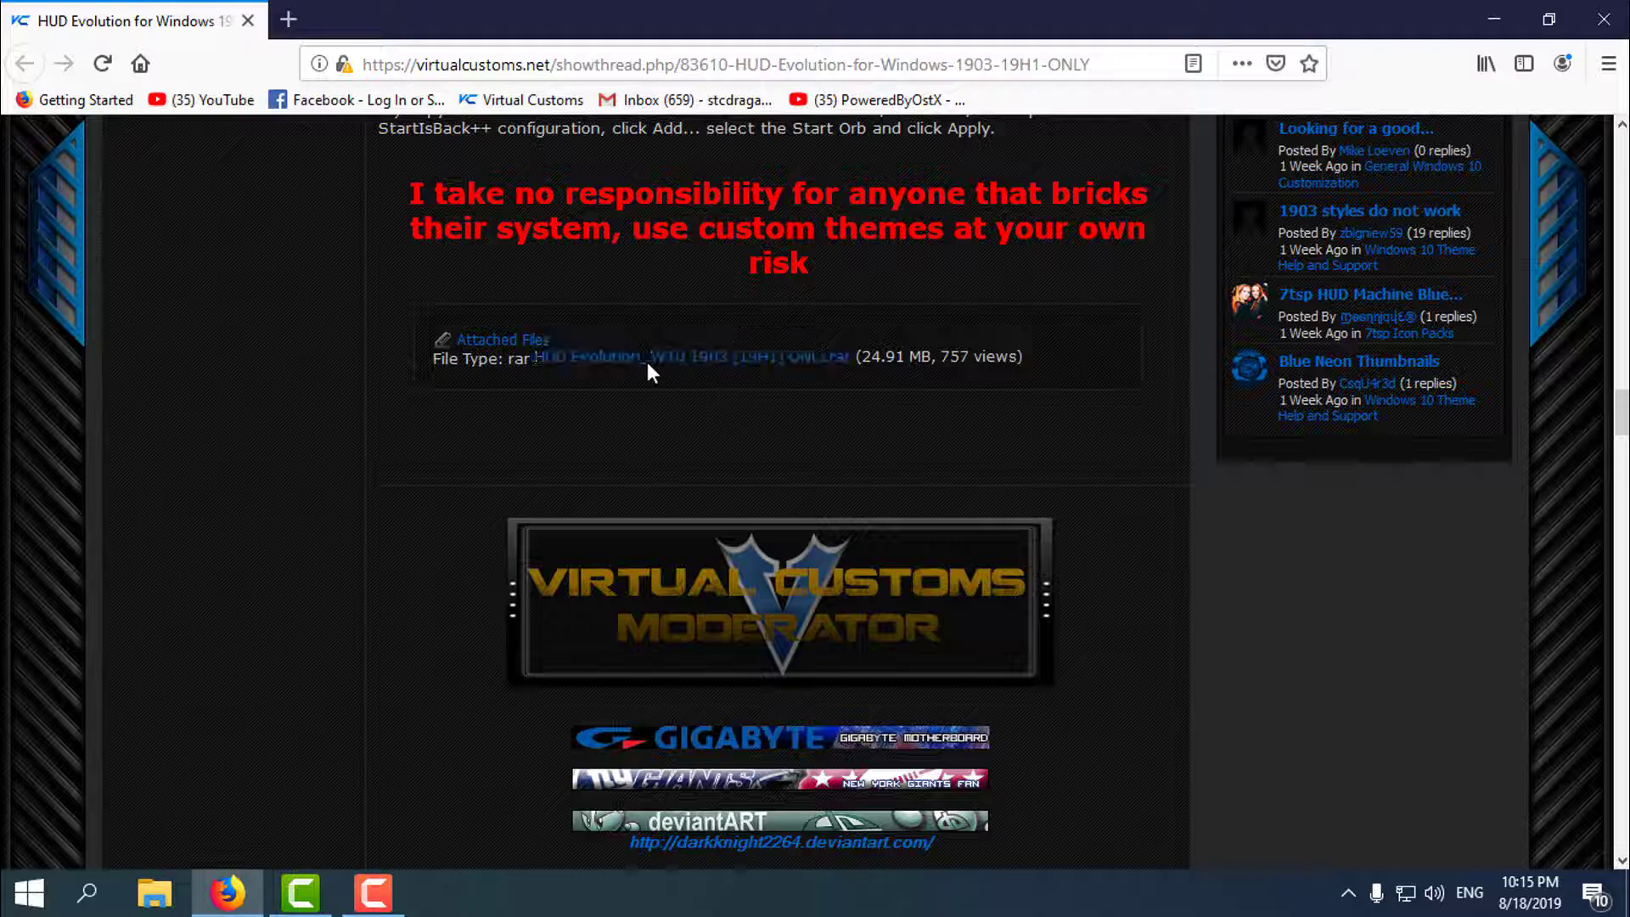
{"action": "left_click", "coordinate": [1602, 20]}
Extract the HUD Evolution archive on the desktop into its own folder and open the theme's Extras folder
{"action": "right_click", "coordinate": [54, 49]}
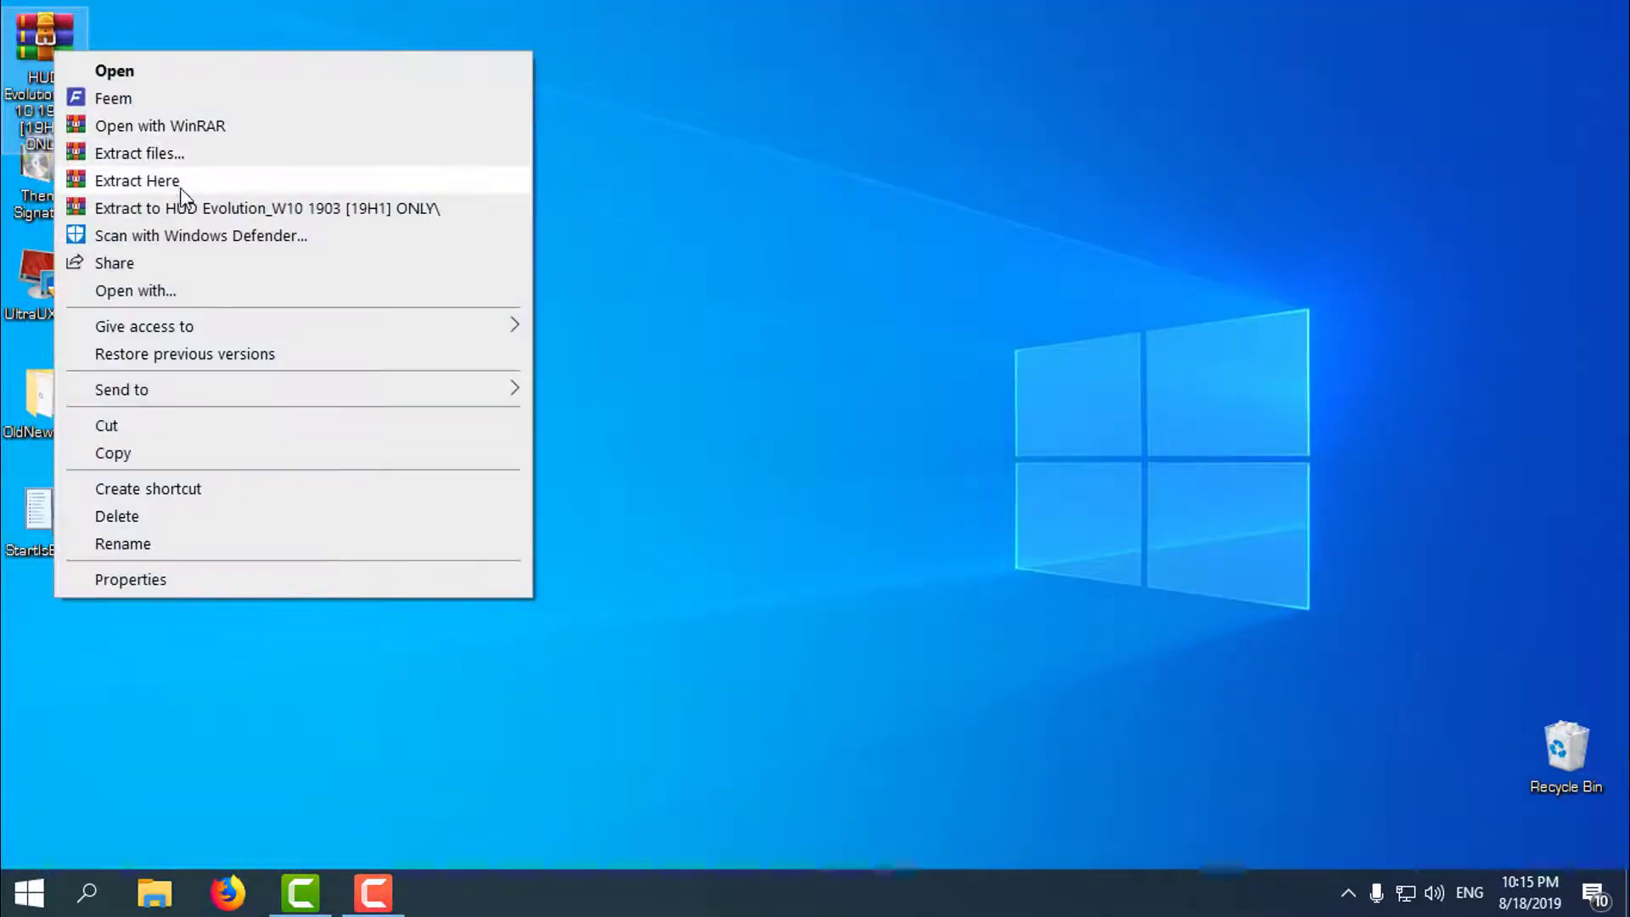
{"action": "left_click", "coordinate": [170, 212]}
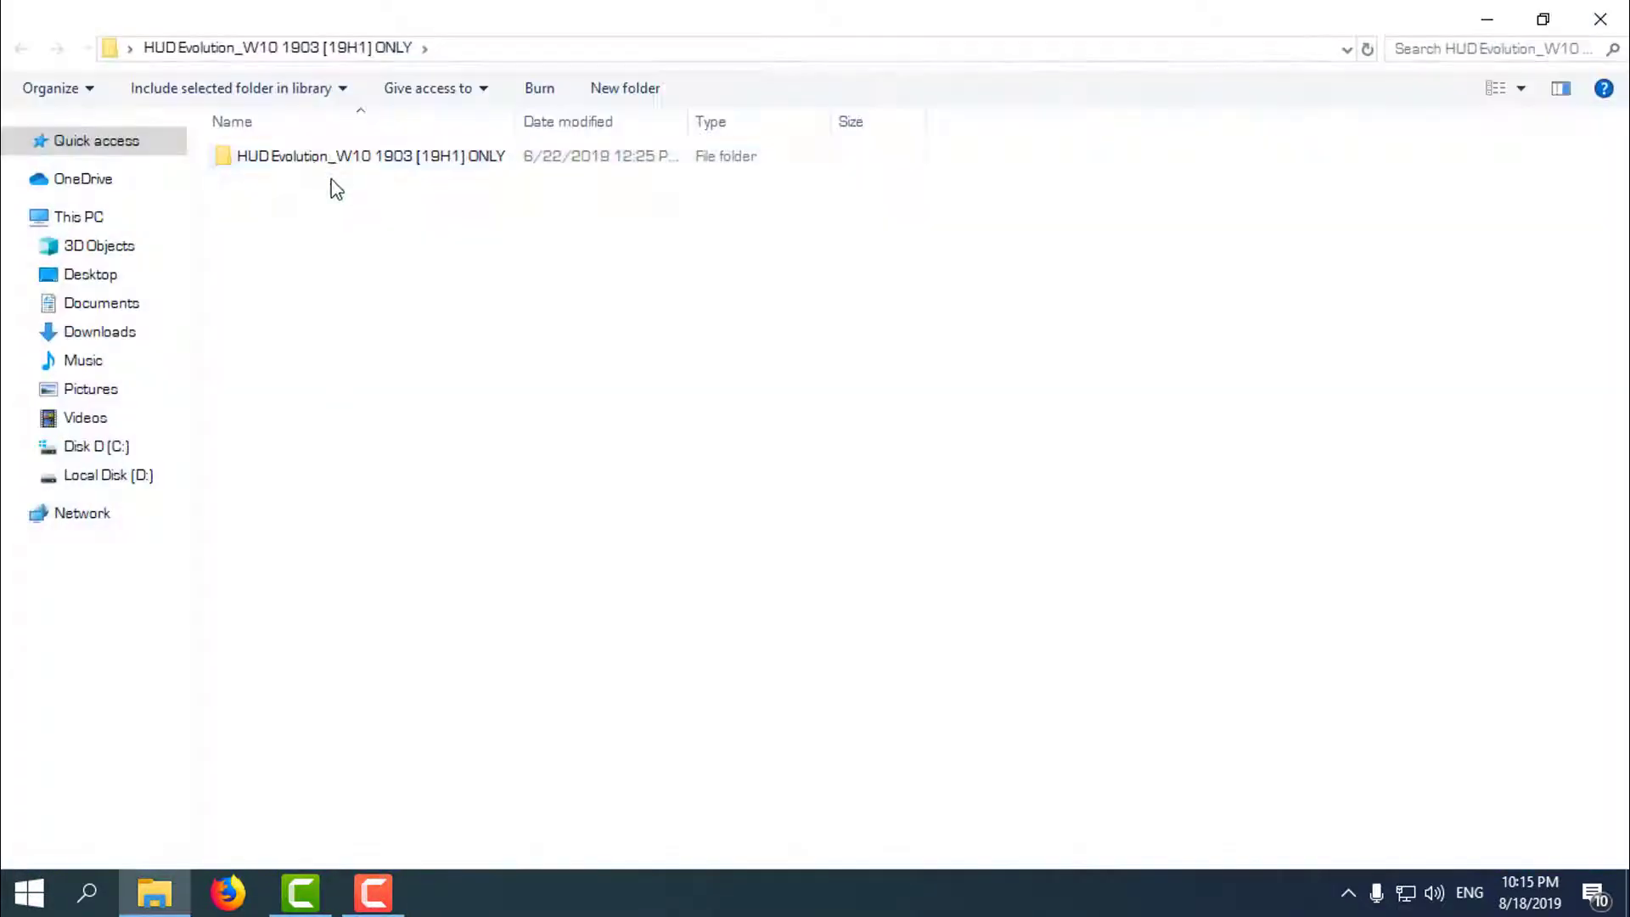
{"action": "double_click", "coordinate": [316, 166]}
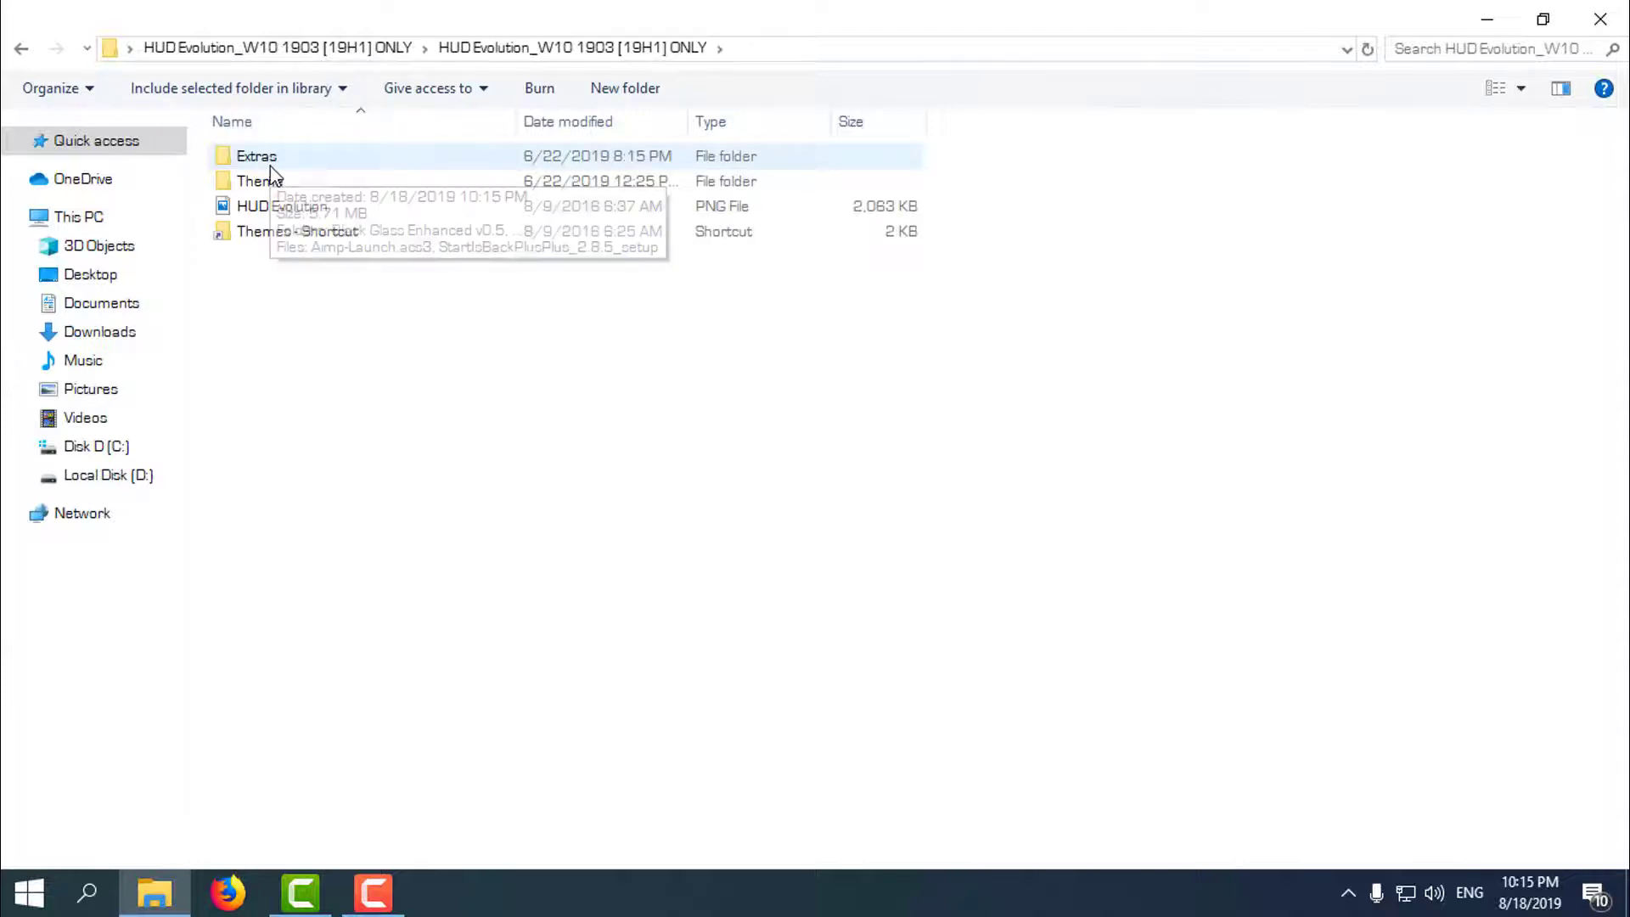
{"action": "double_click", "coordinate": [281, 161]}
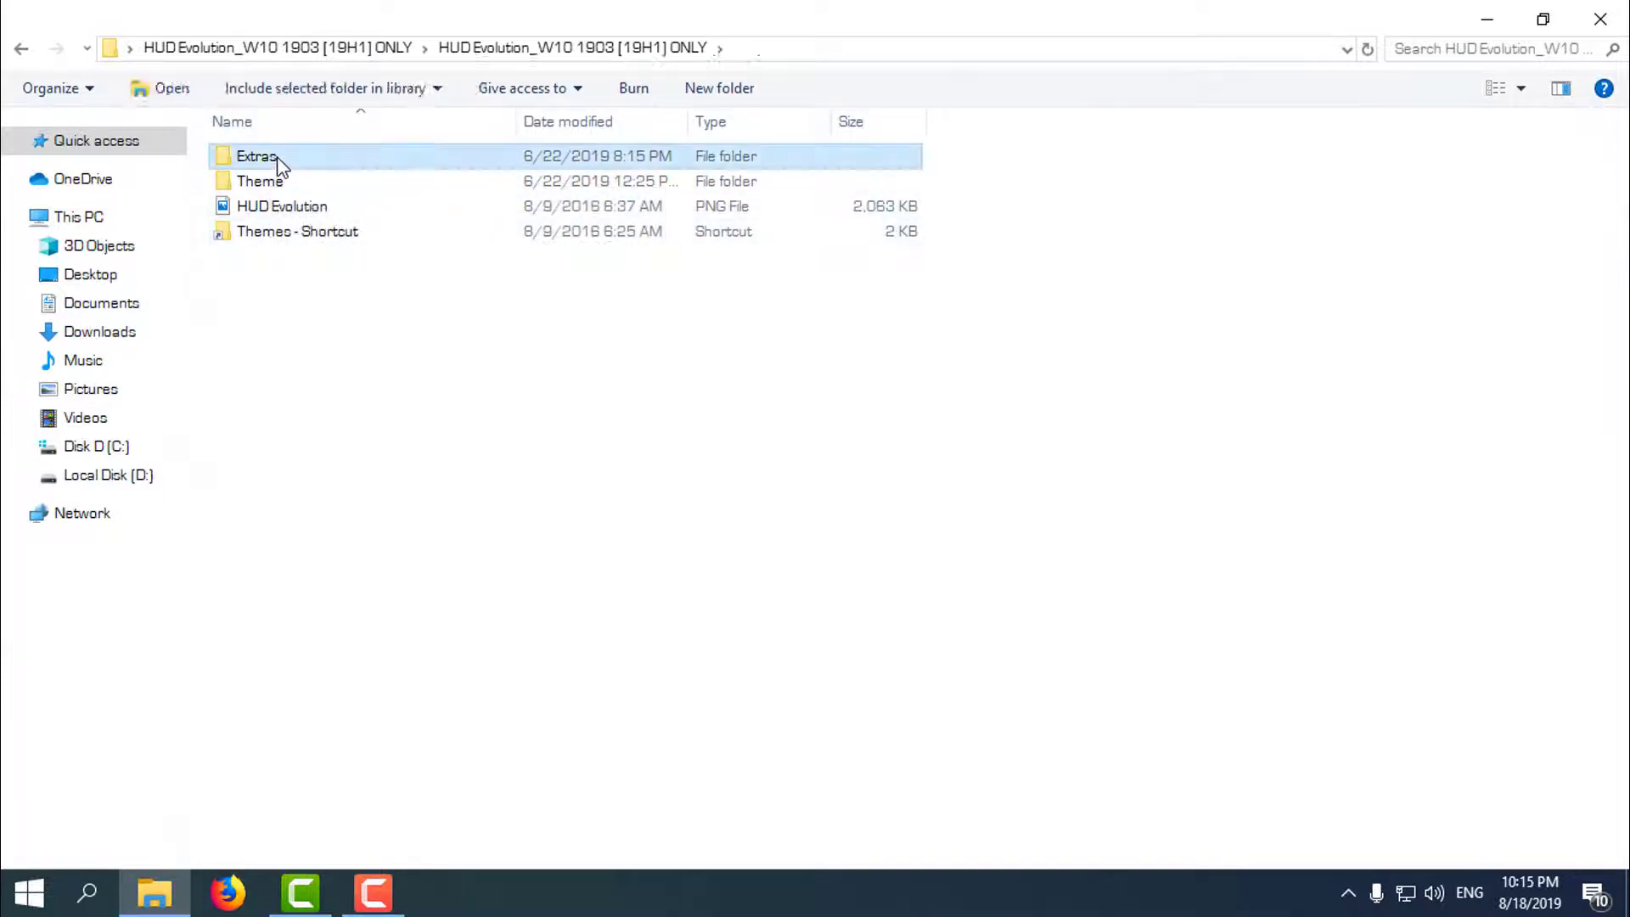
Look through the Extras contents, including OldNewExplorer, TaskManager and StartIsBackPlusPlus_2.8.5_setup
{"action": "left_click_drag", "start_coordinate": [330, 527], "coordinate": [346, 583]}
{"action": "left_click", "coordinate": [299, 288]}
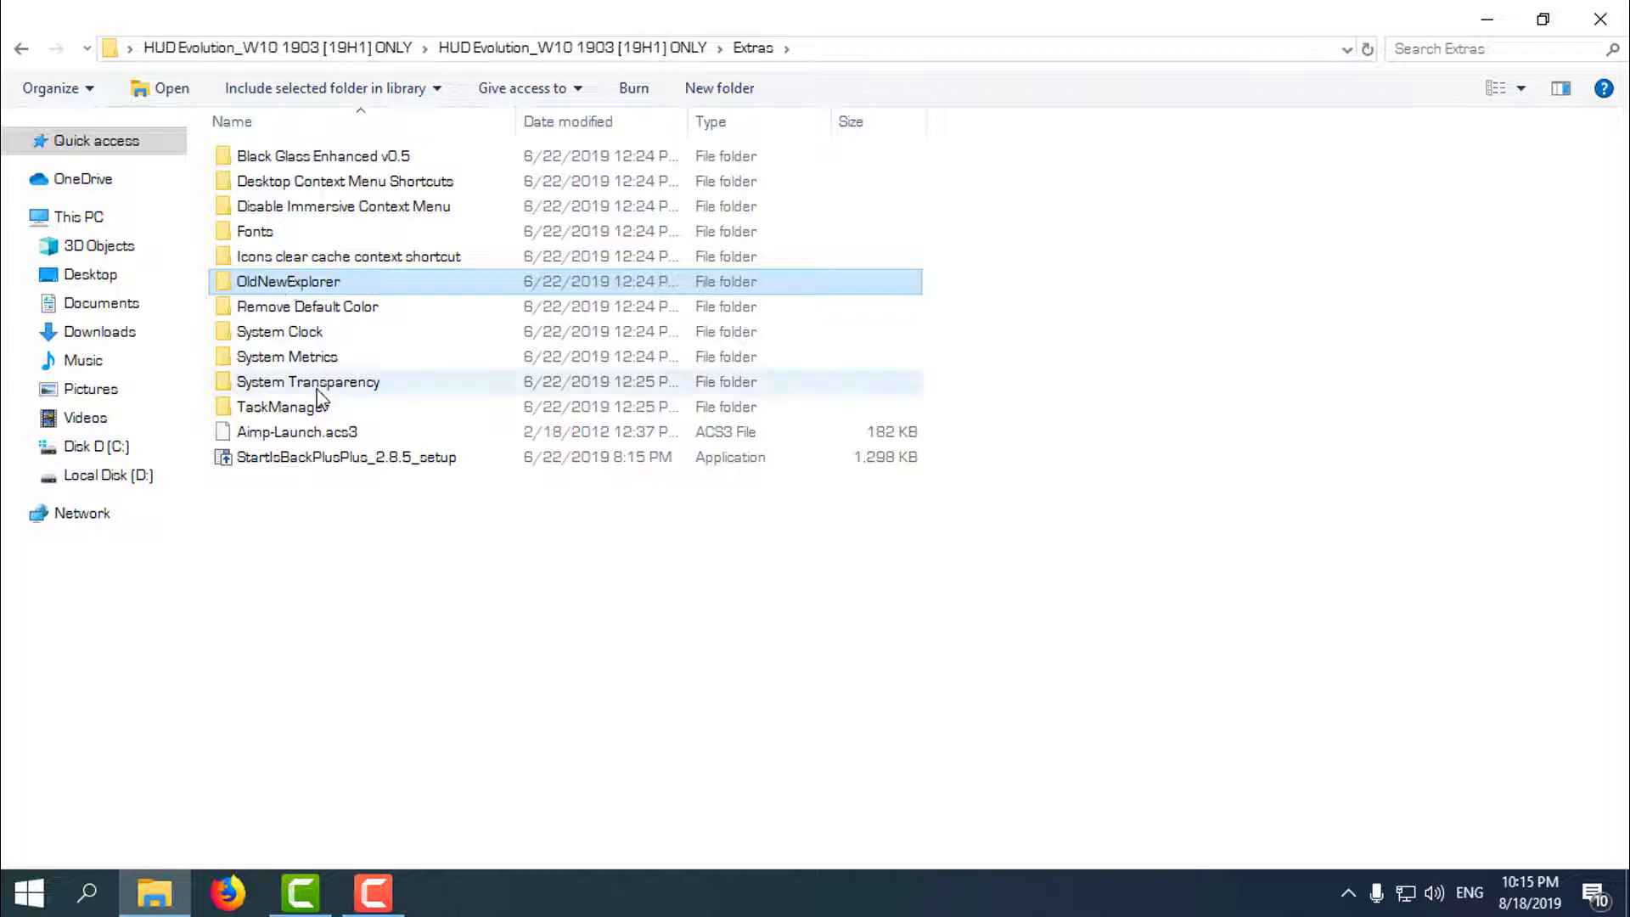
{"action": "left_click", "coordinate": [255, 412]}
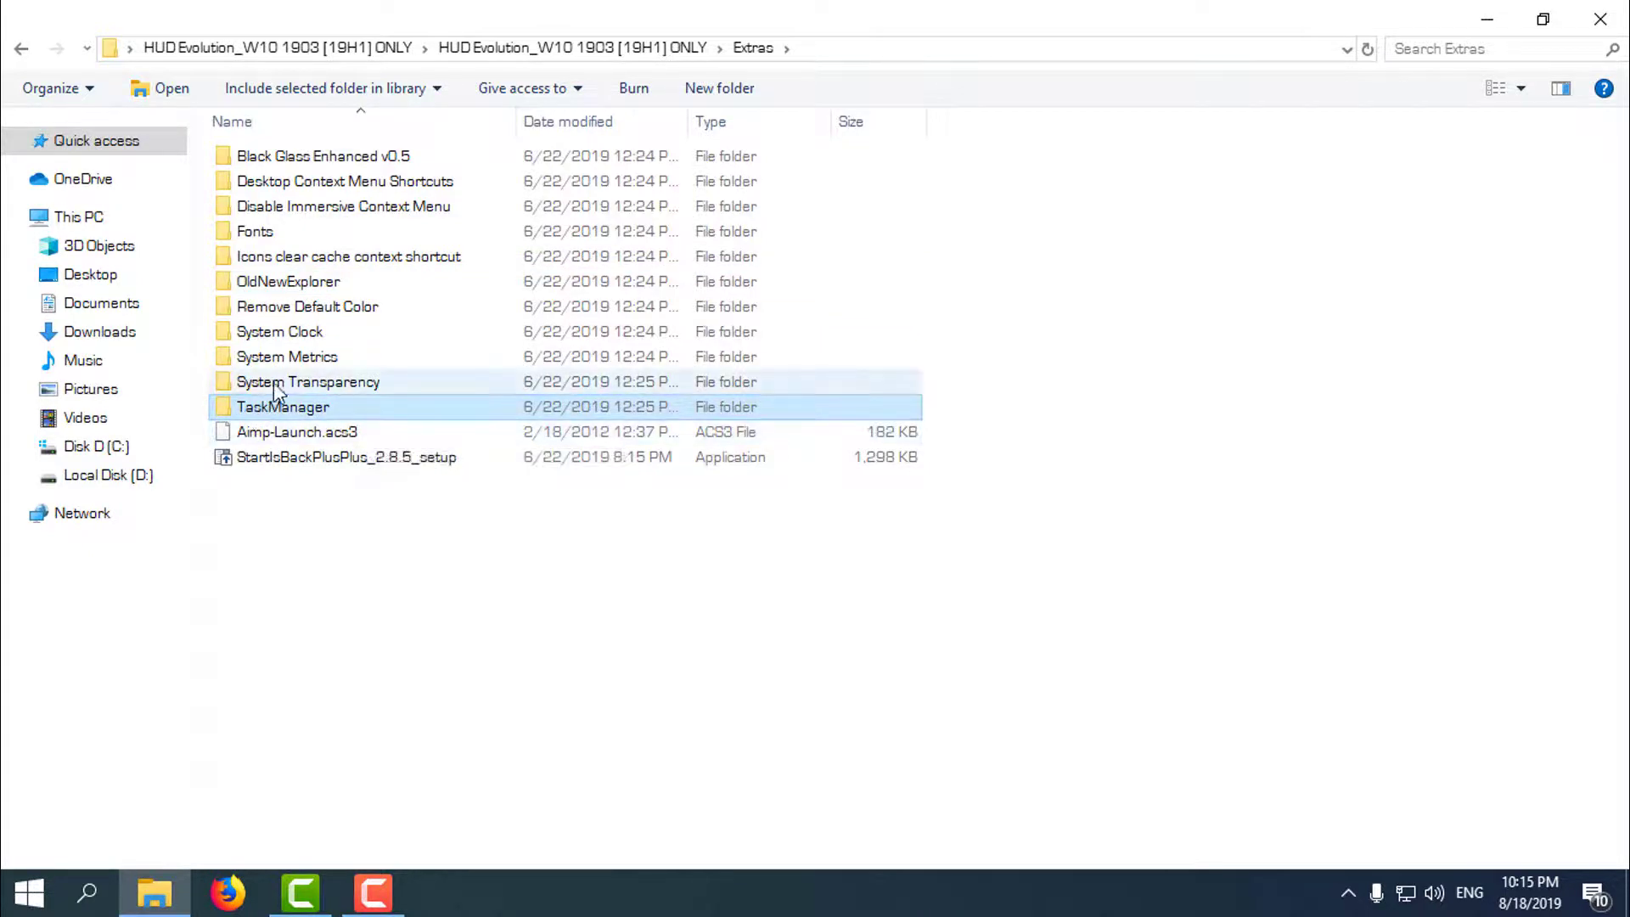
{"action": "left_click", "coordinate": [316, 459]}
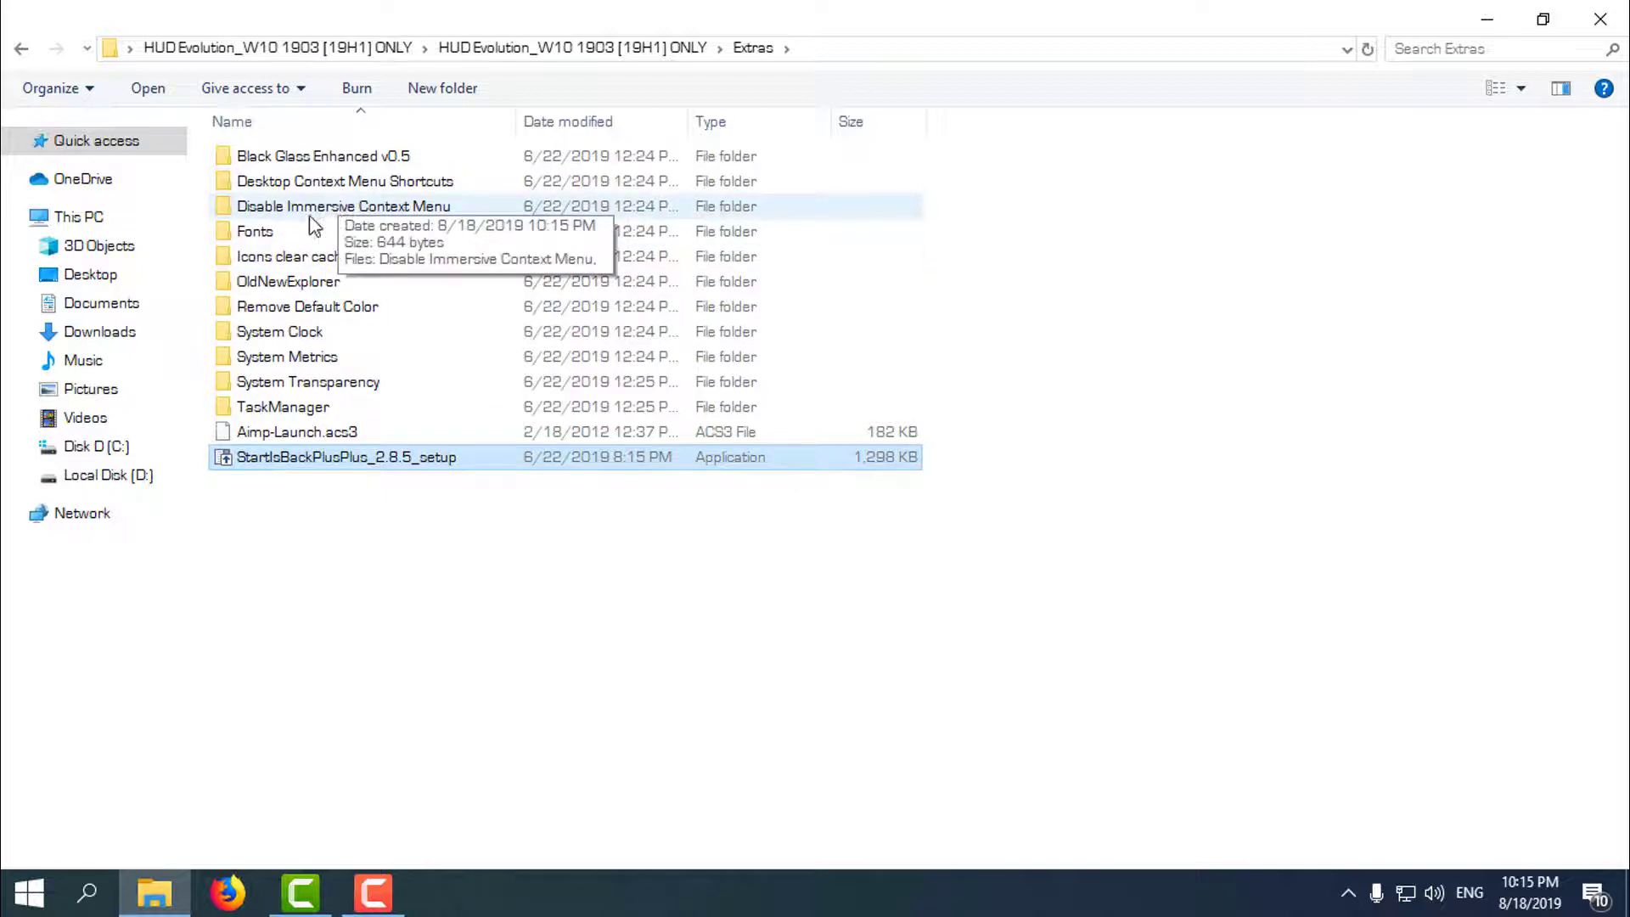
Merge the Disable Immersive Context Menu registry file from its Extras folder into the registry, allowing the changes
{"action": "double_click", "coordinate": [257, 211]}
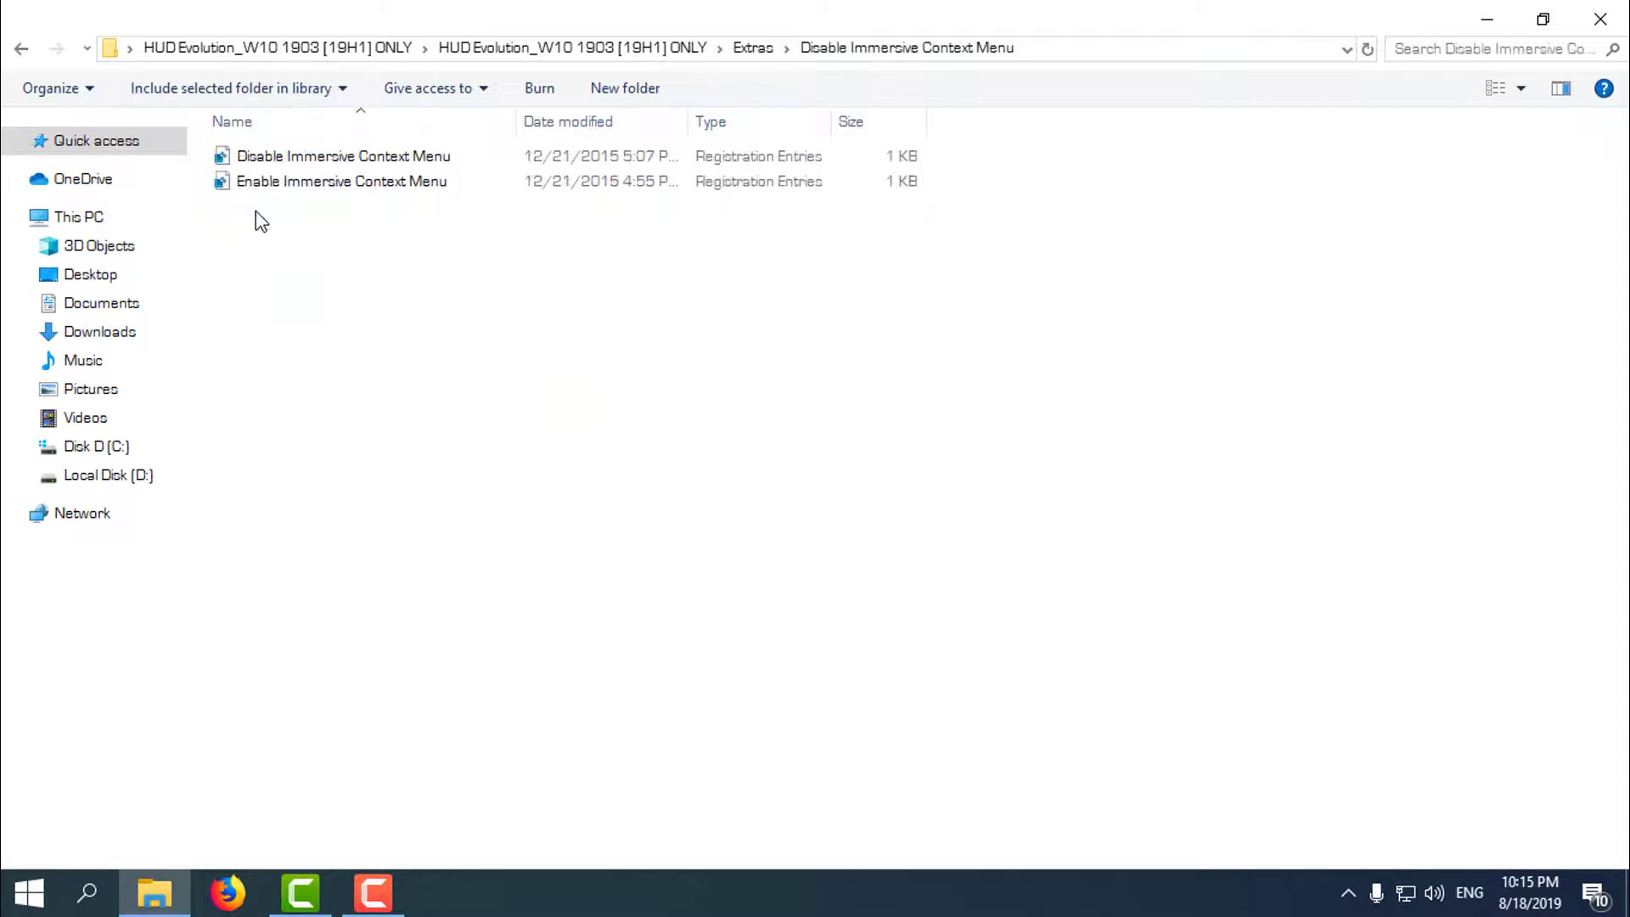
{"action": "left_click", "coordinate": [259, 166]}
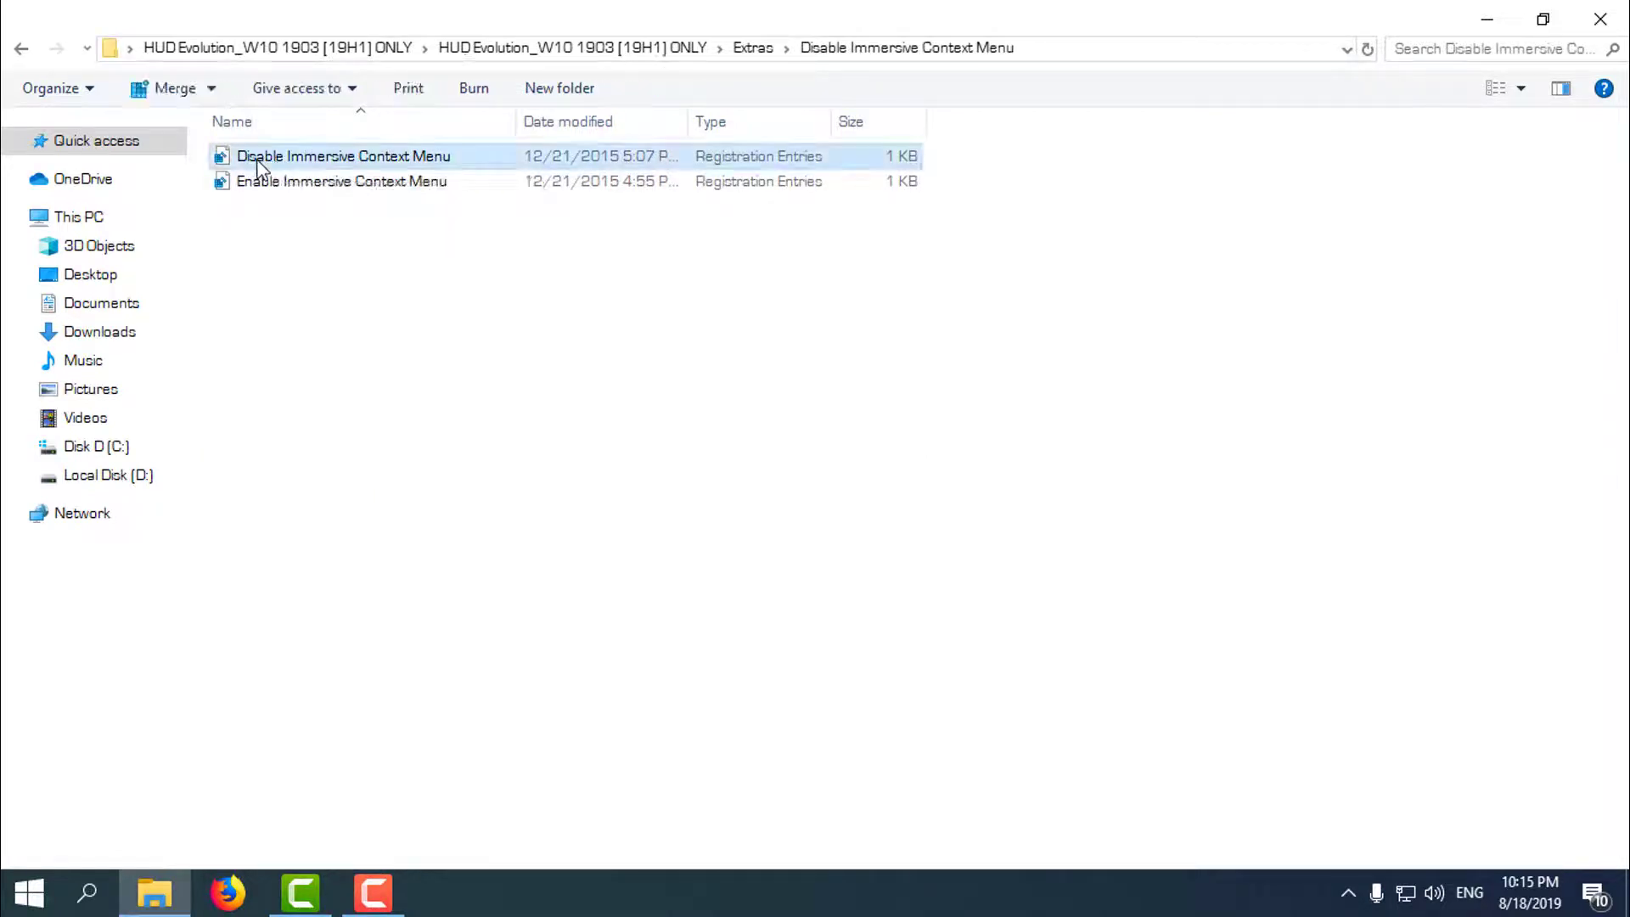
{"action": "right_click", "coordinate": [366, 163]}
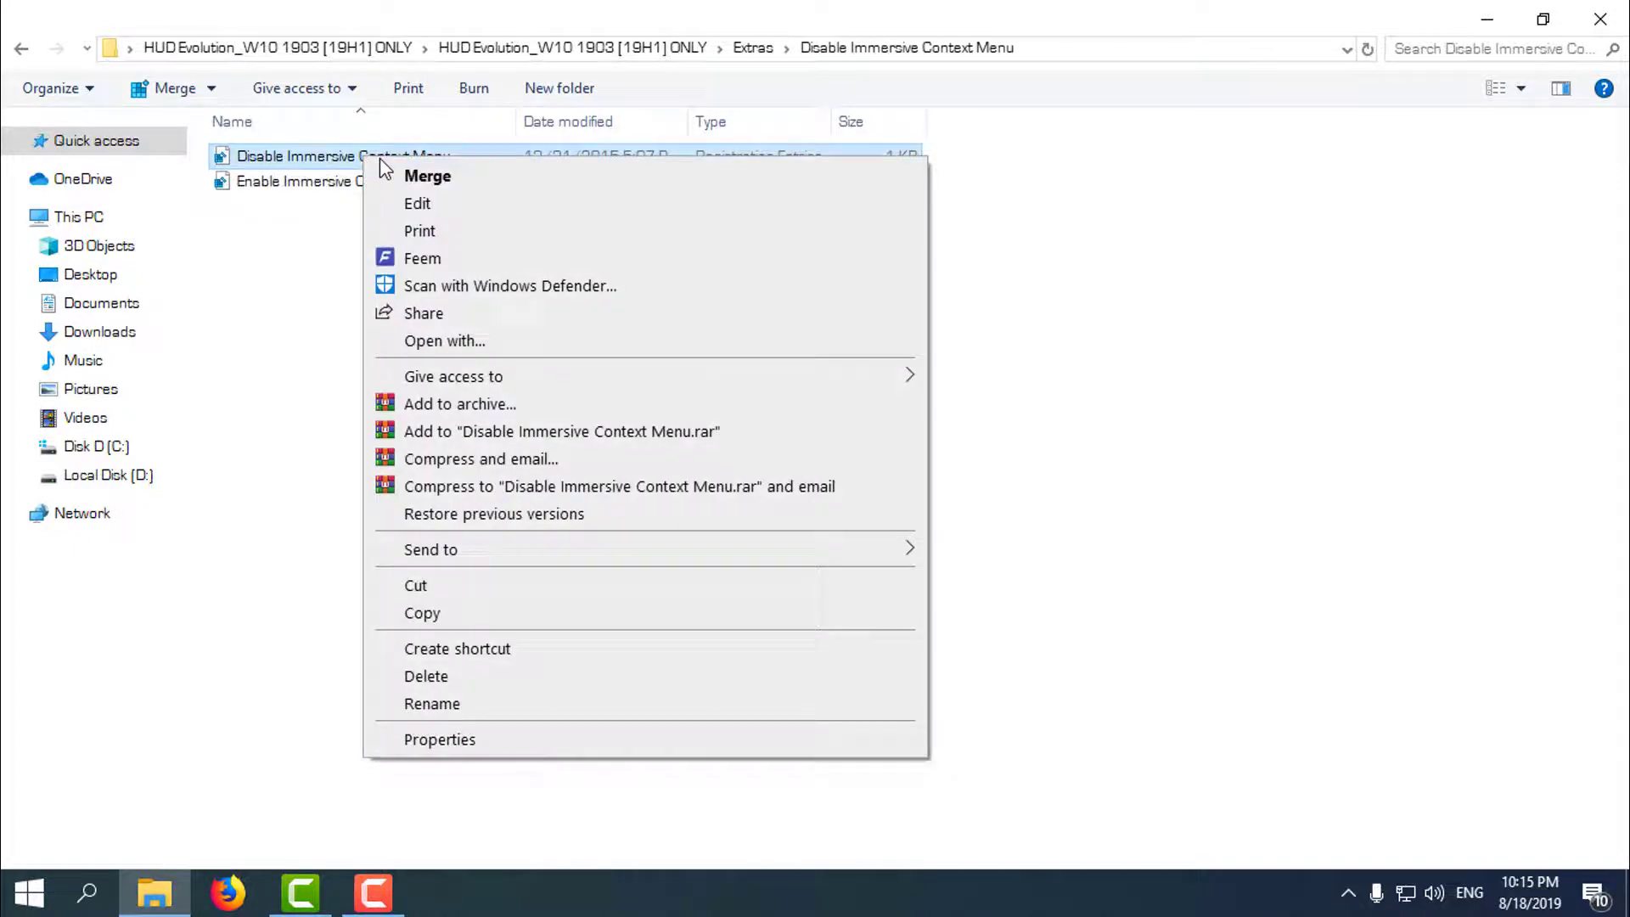
{"action": "left_click", "coordinate": [446, 178]}
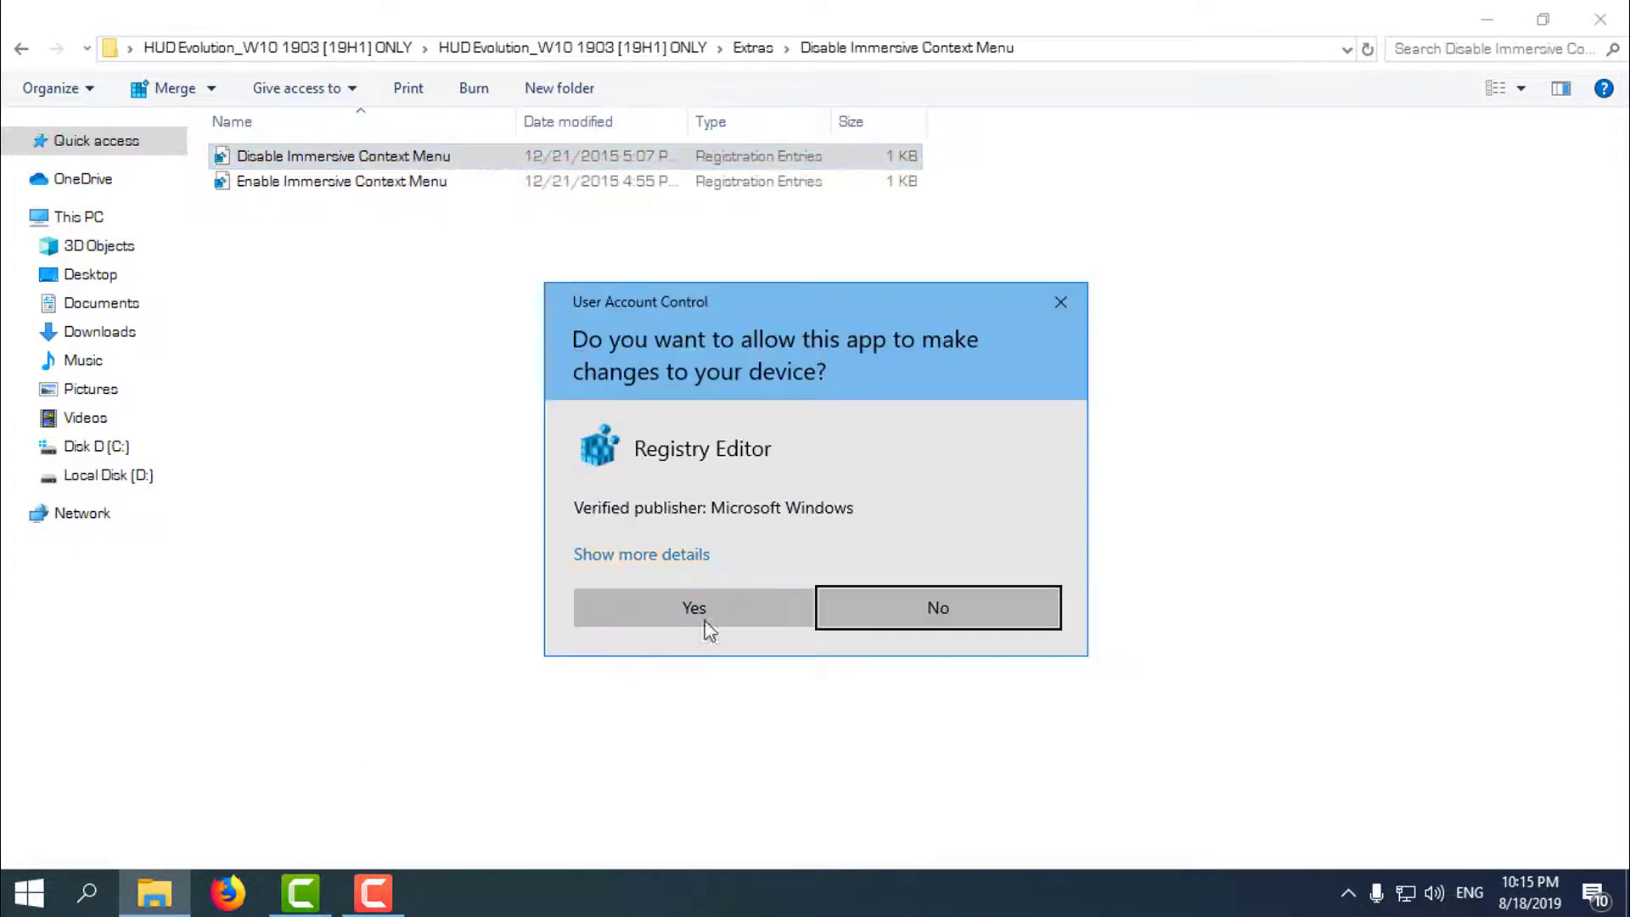
{"action": "left_click", "coordinate": [709, 620]}
{"action": "left_click", "coordinate": [982, 490]}
{"action": "left_click", "coordinate": [1078, 454]}
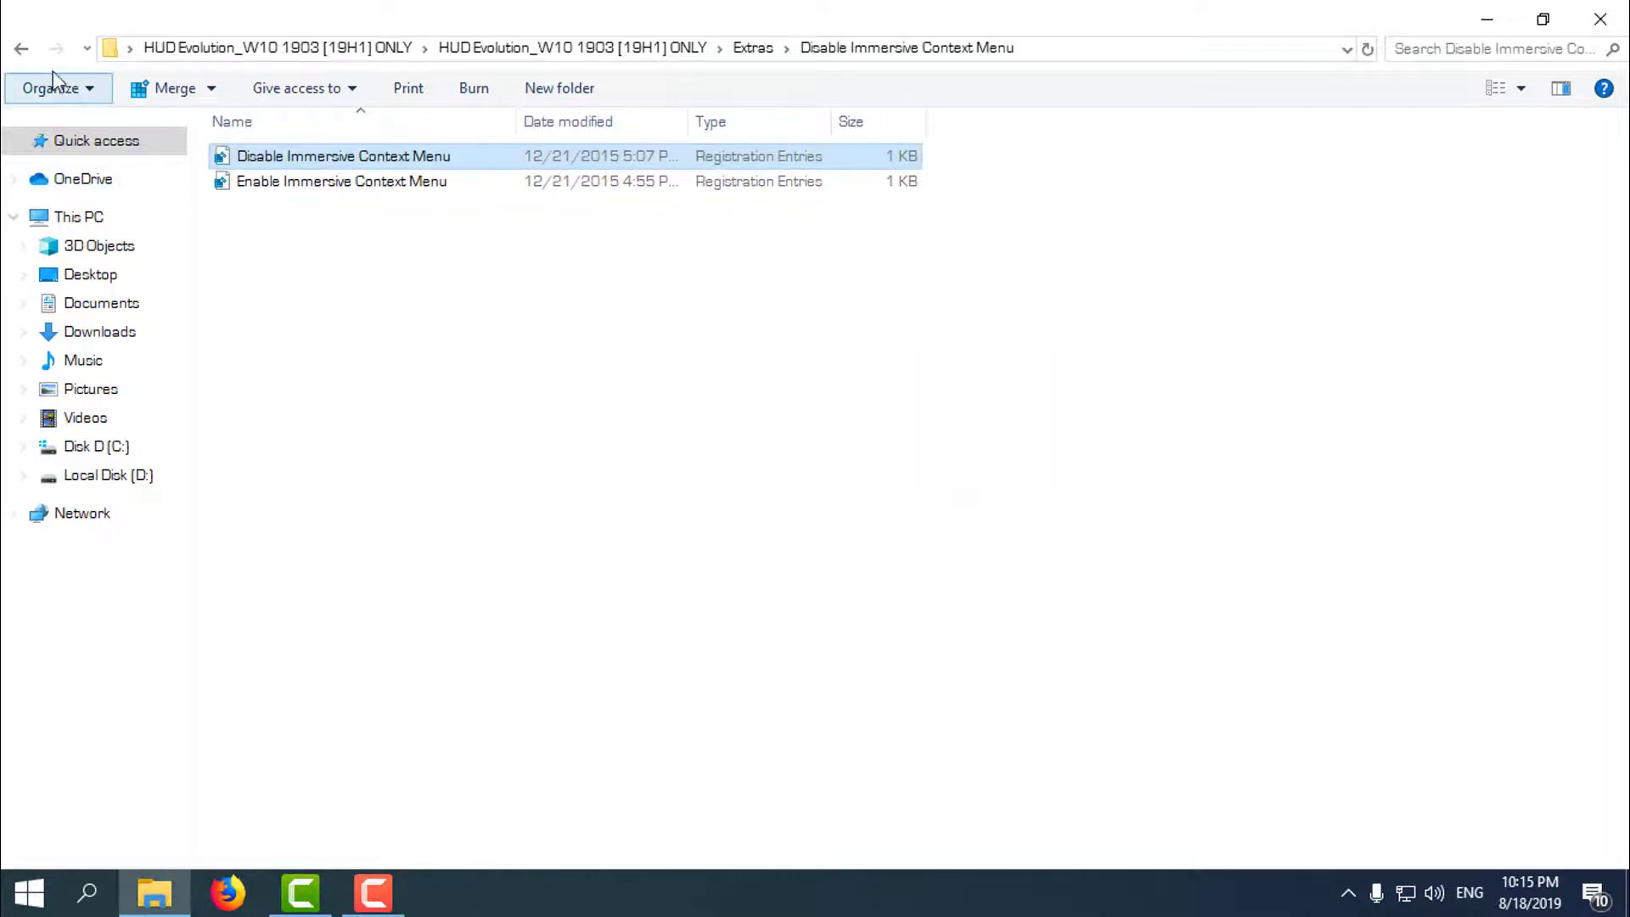
Select the six TrueType fonts in the Extras Fonts folder, bring up their install option and dismiss it without installing
{"action": "left_click", "coordinate": [21, 48]}
{"action": "double_click", "coordinate": [297, 234]}
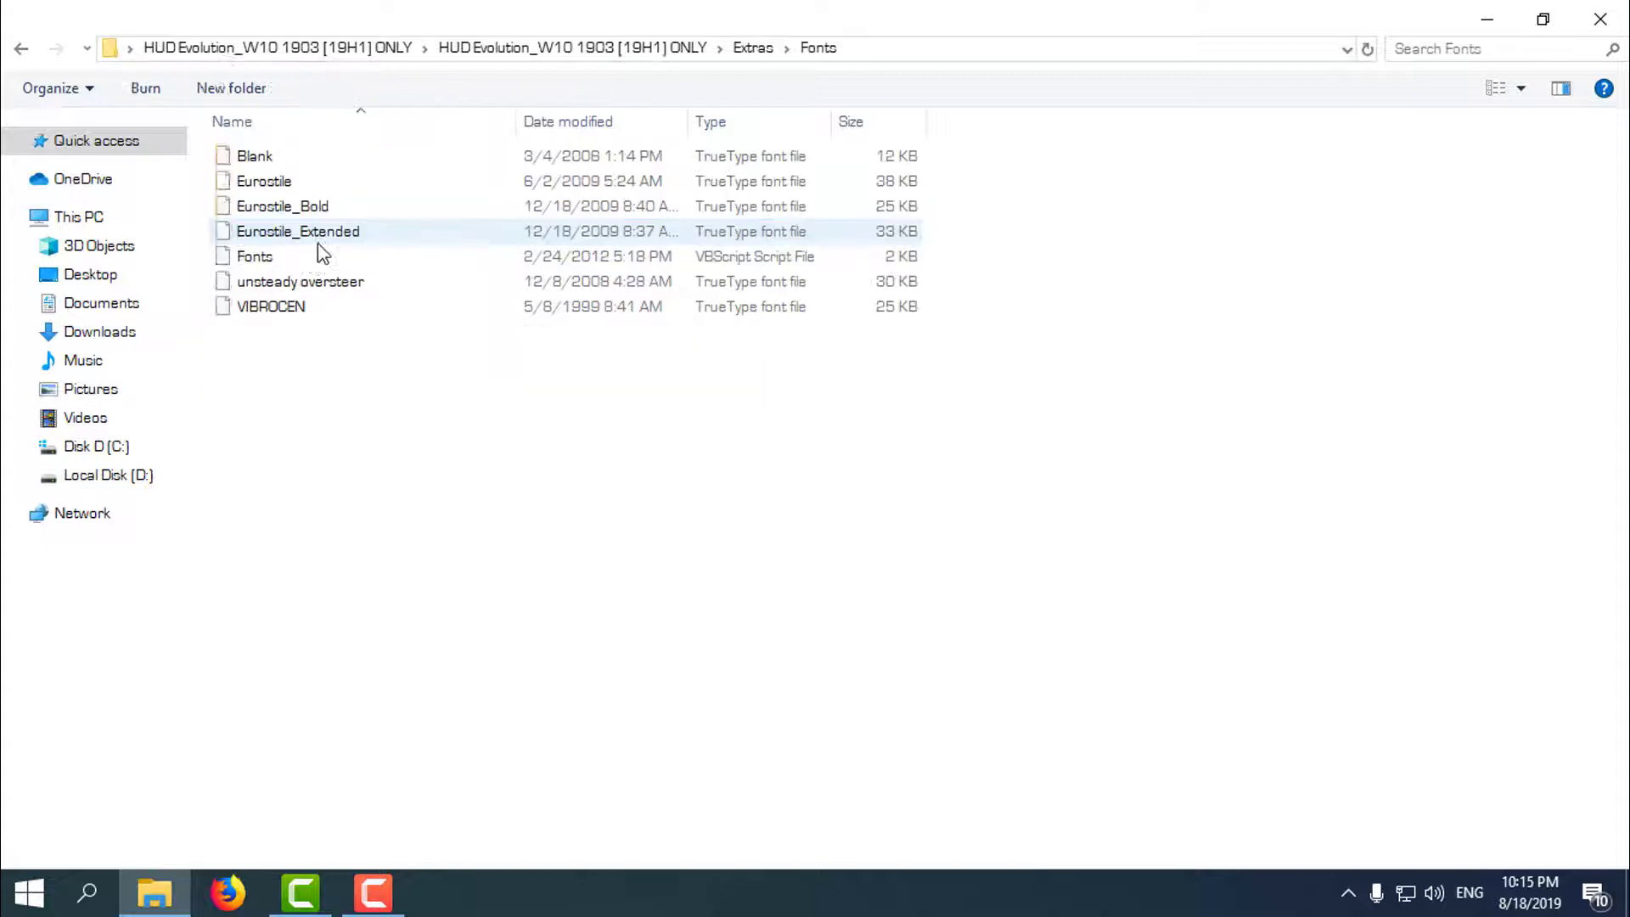
{"action": "left_click", "coordinate": [295, 311]}
{"action": "left_click", "coordinate": [299, 281]}
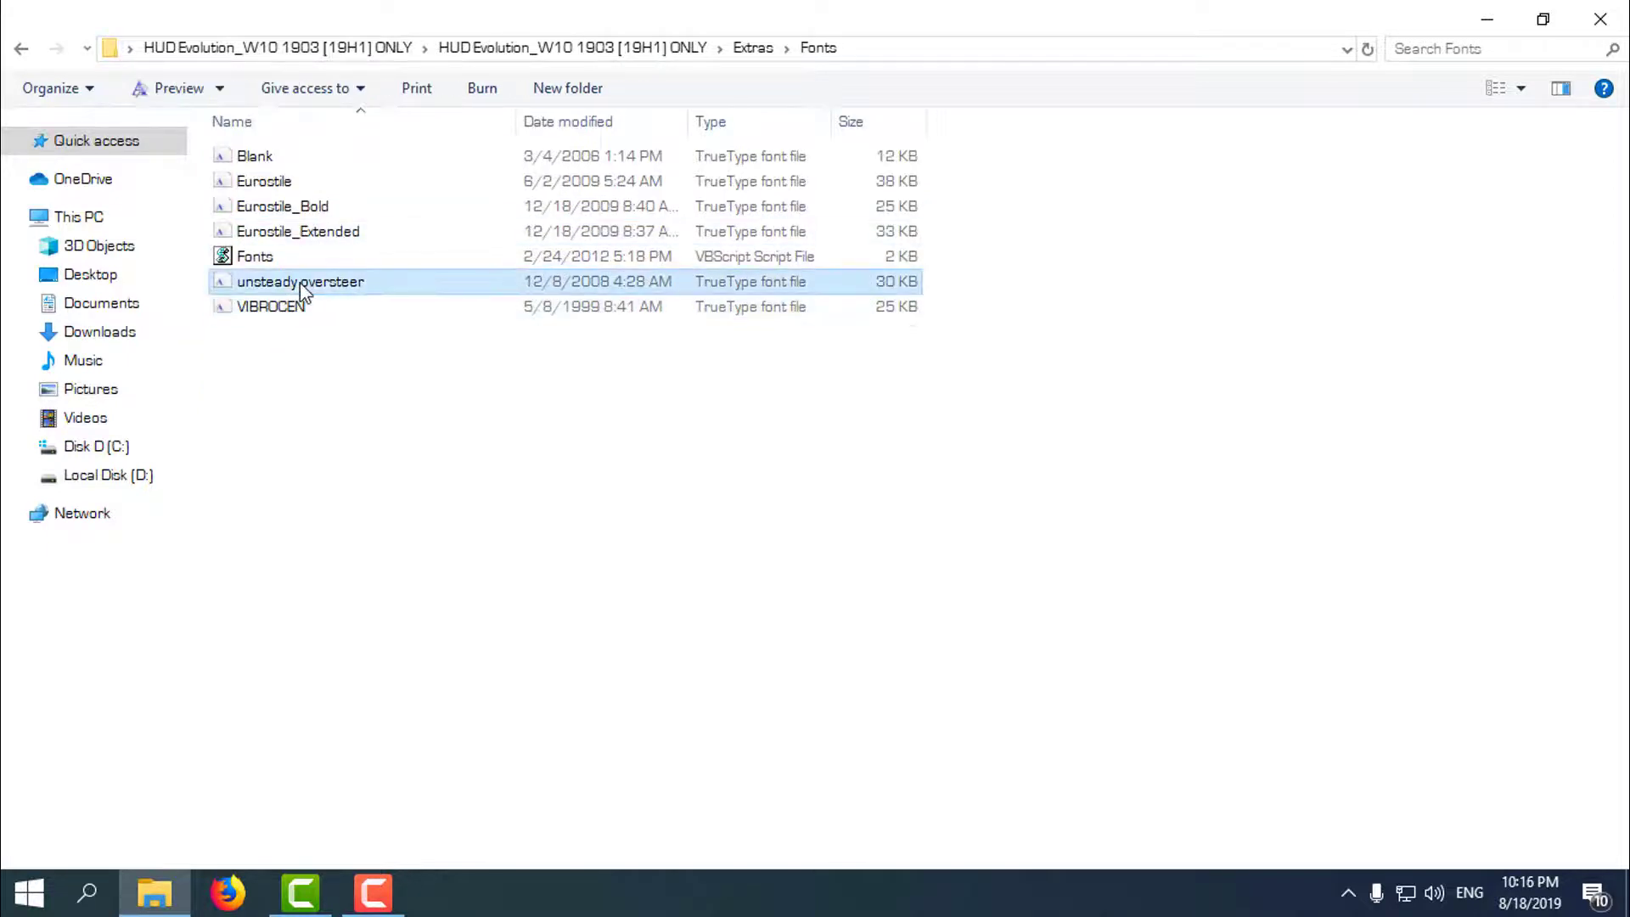
{"action": "left_click", "coordinate": [309, 231], "text": "ctrl"}
{"action": "left_click", "coordinate": [299, 212], "text": "ctrl"}
{"action": "left_click", "coordinate": [299, 212]}
{"action": "left_click", "coordinate": [255, 156]}
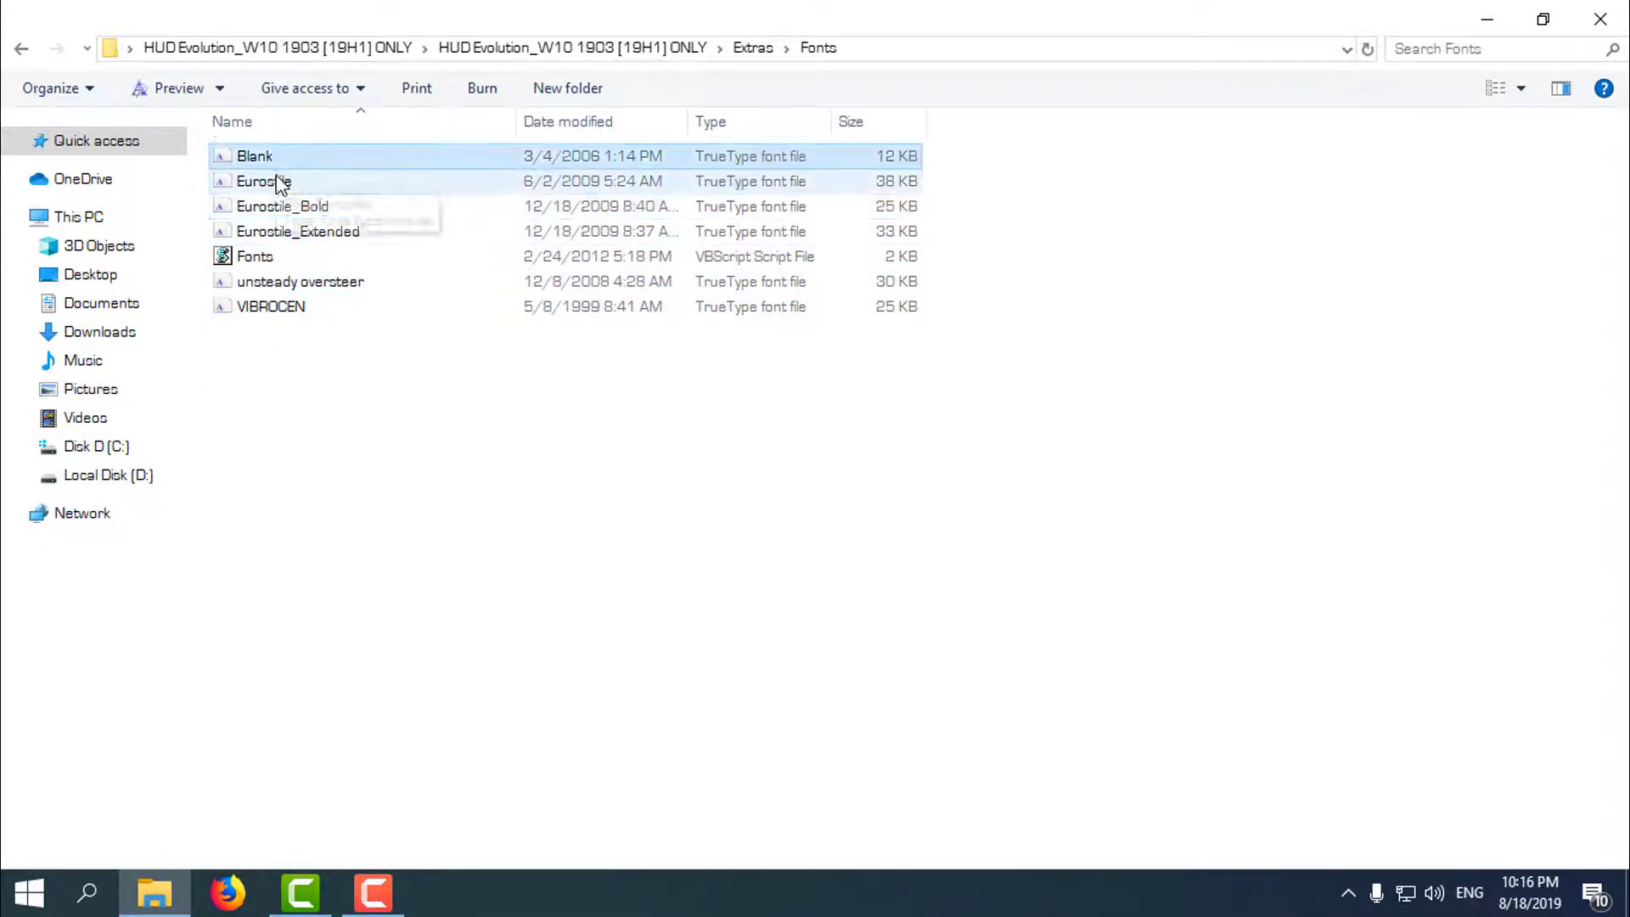
{"action": "left_click", "coordinate": [289, 231], "text": "shift"}
{"action": "left_click", "coordinate": [287, 287], "text": "ctrl"}
{"action": "left_click", "coordinate": [280, 307], "text": "ctrl"}
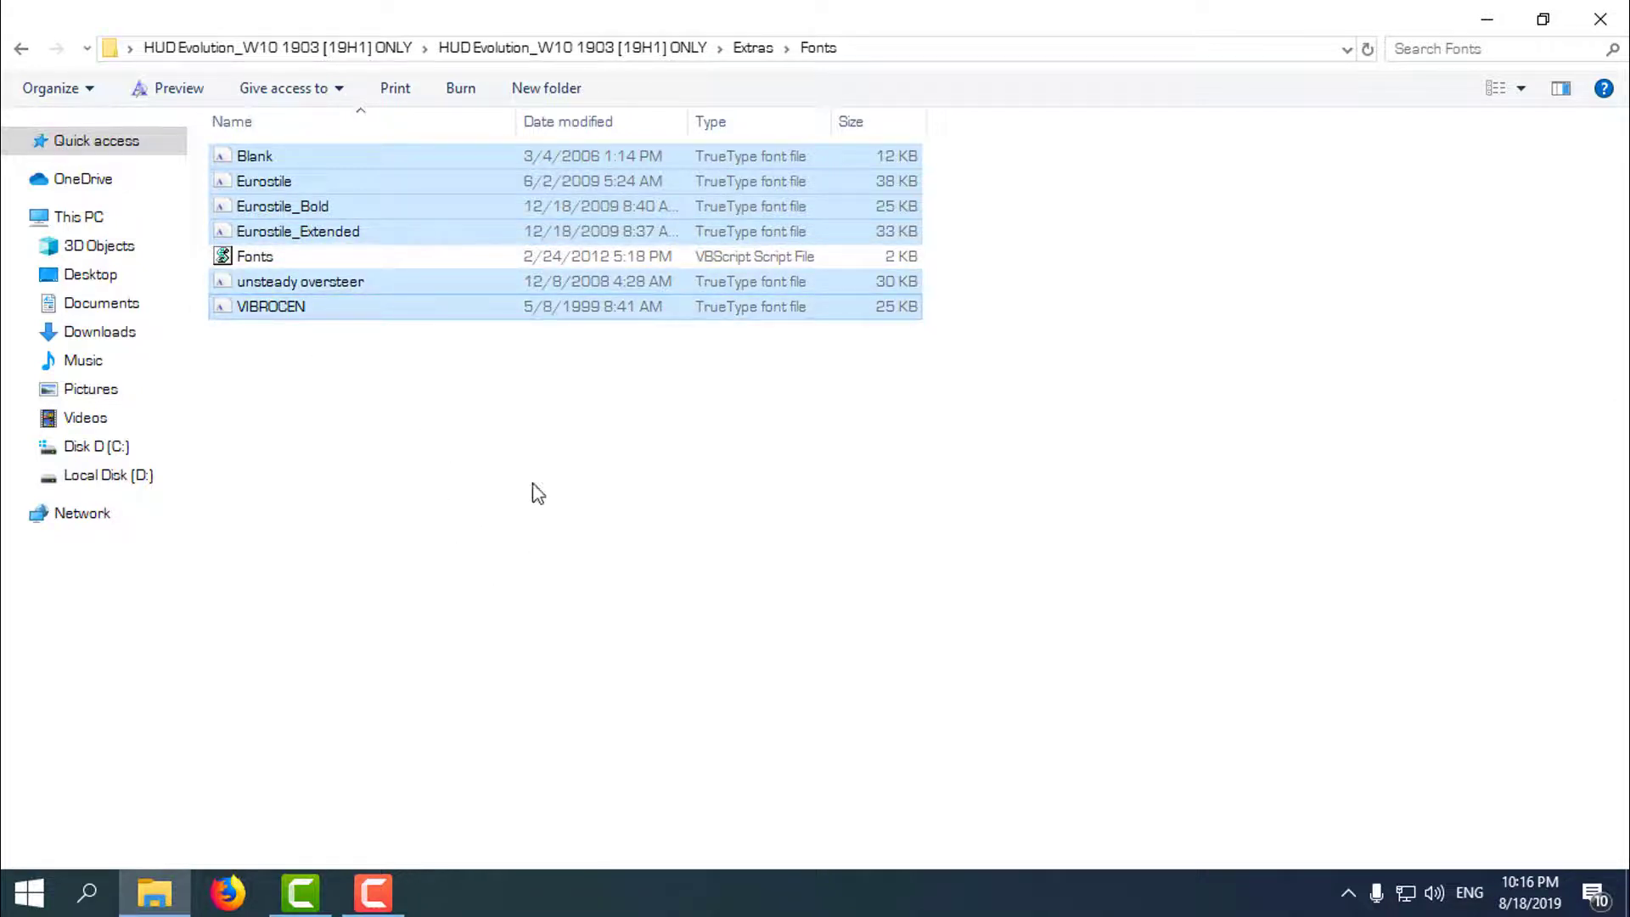
{"action": "right_click", "coordinate": [282, 287]}
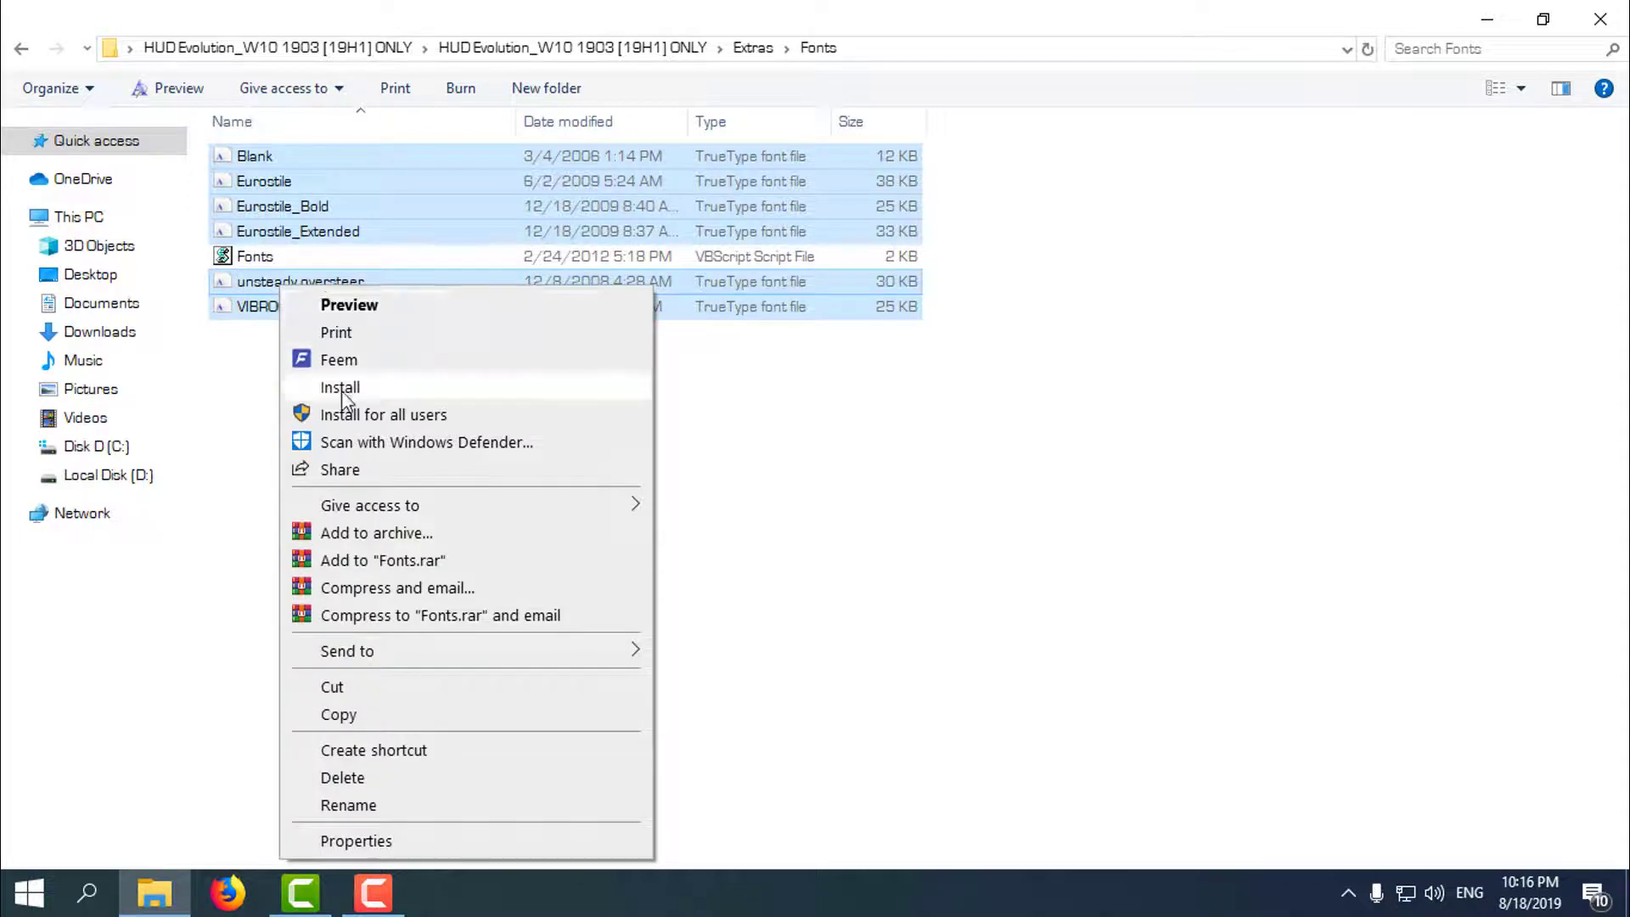
{"action": "left_click", "coordinate": [256, 389]}
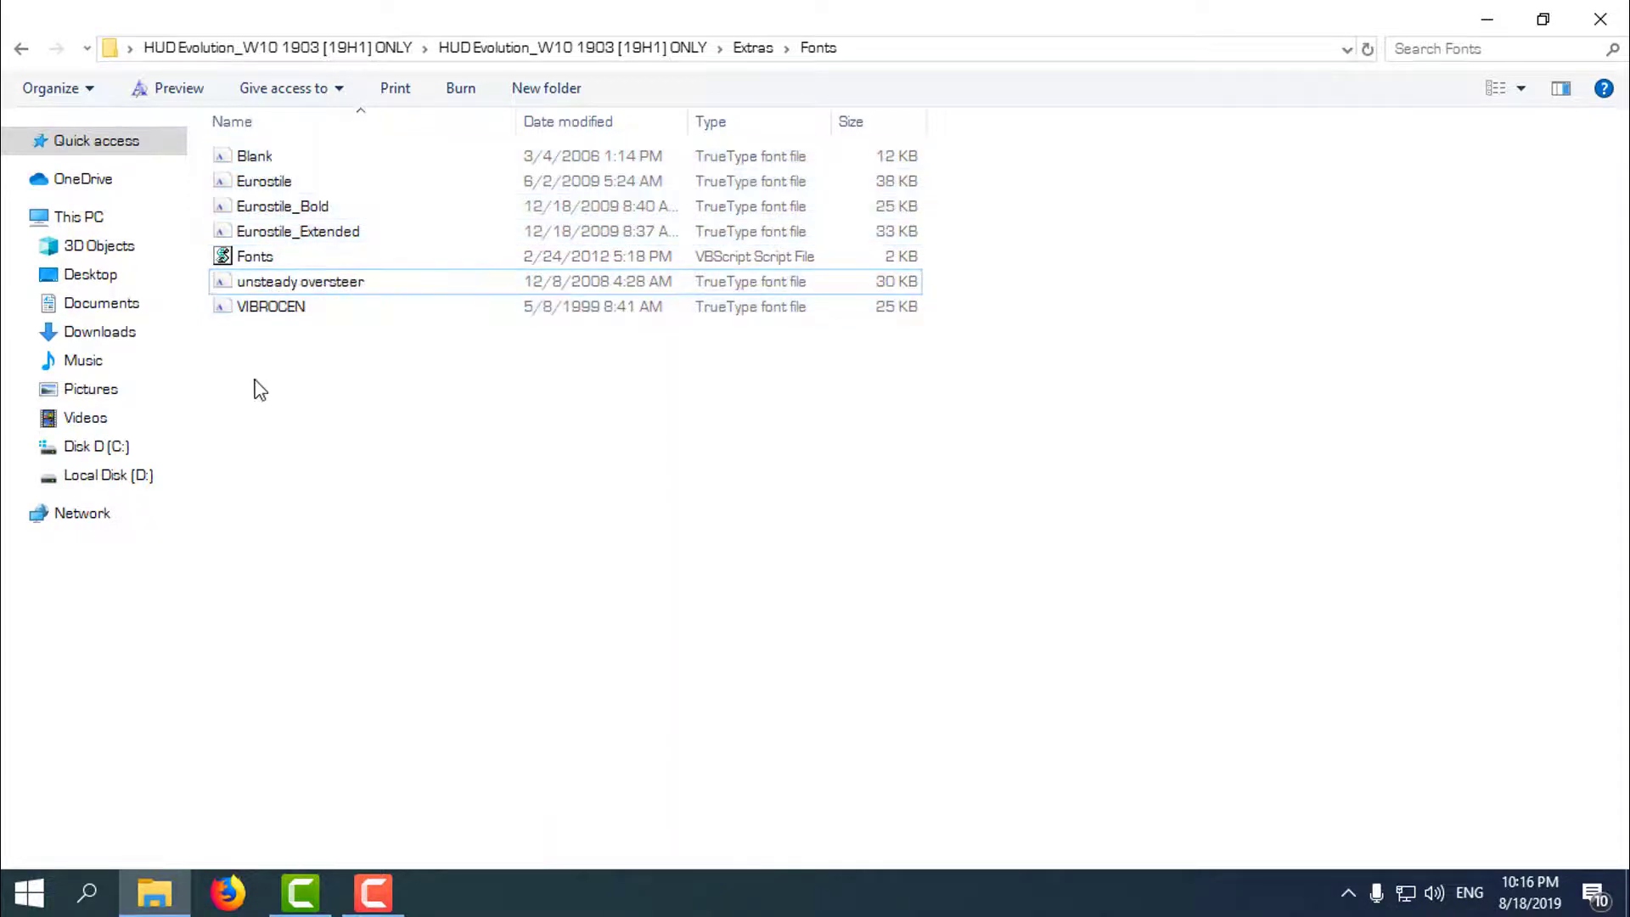
Merge the HUD Evo System Metrics registry file from the System Metrics folder in Extras into the registry
{"action": "left_click", "coordinate": [19, 58]}
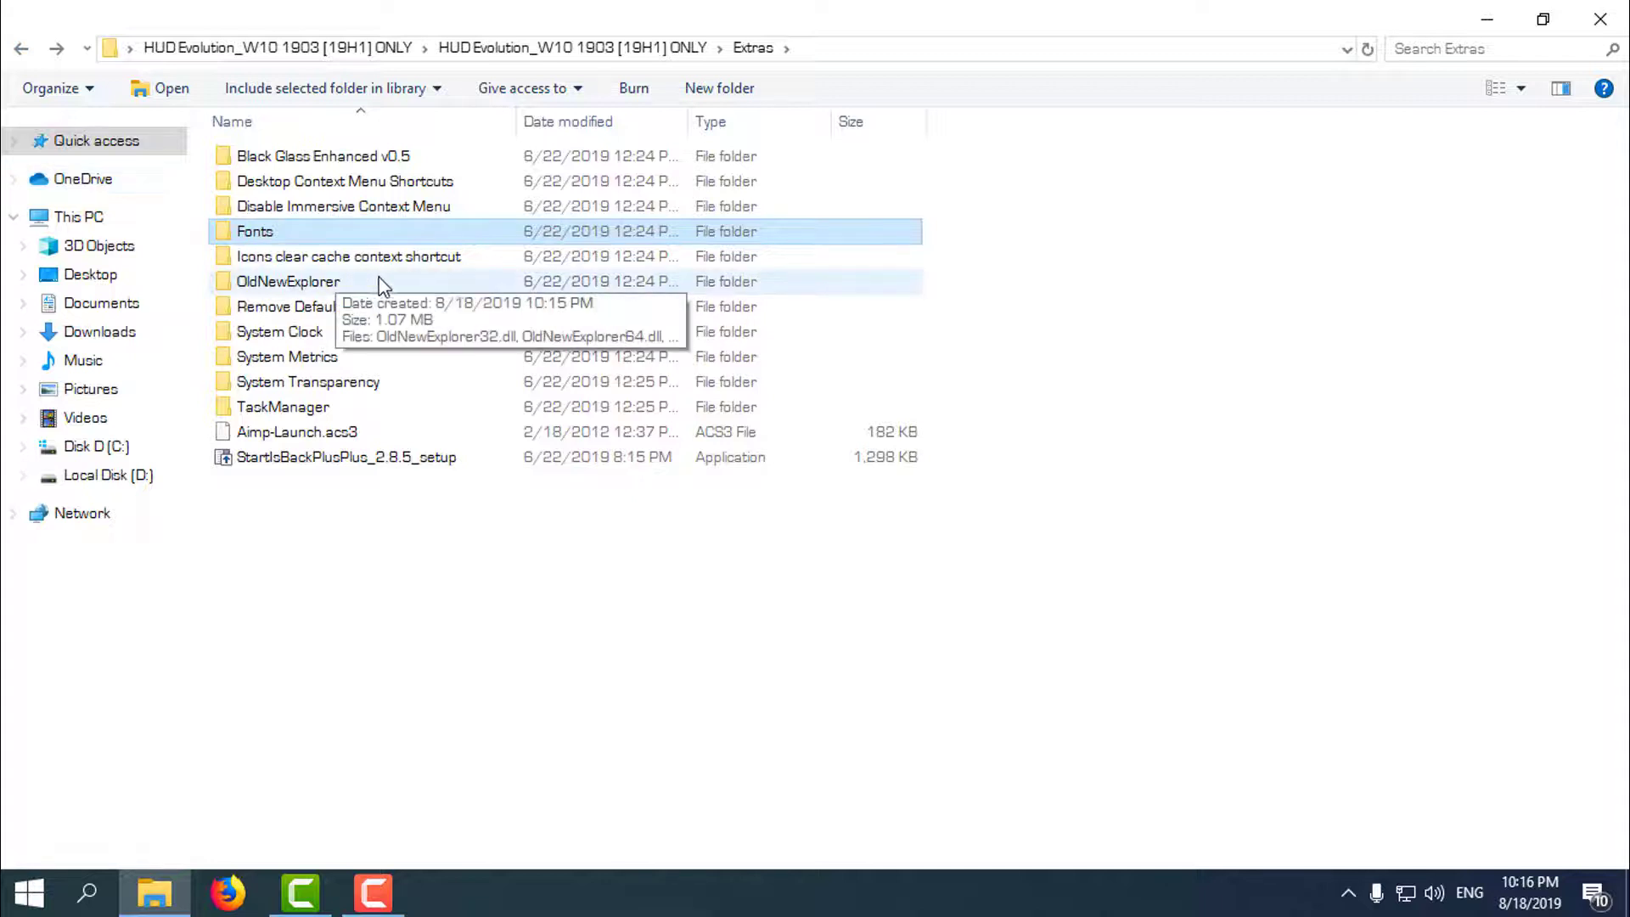
{"action": "double_click", "coordinate": [319, 357]}
{"action": "left_click", "coordinate": [250, 185]}
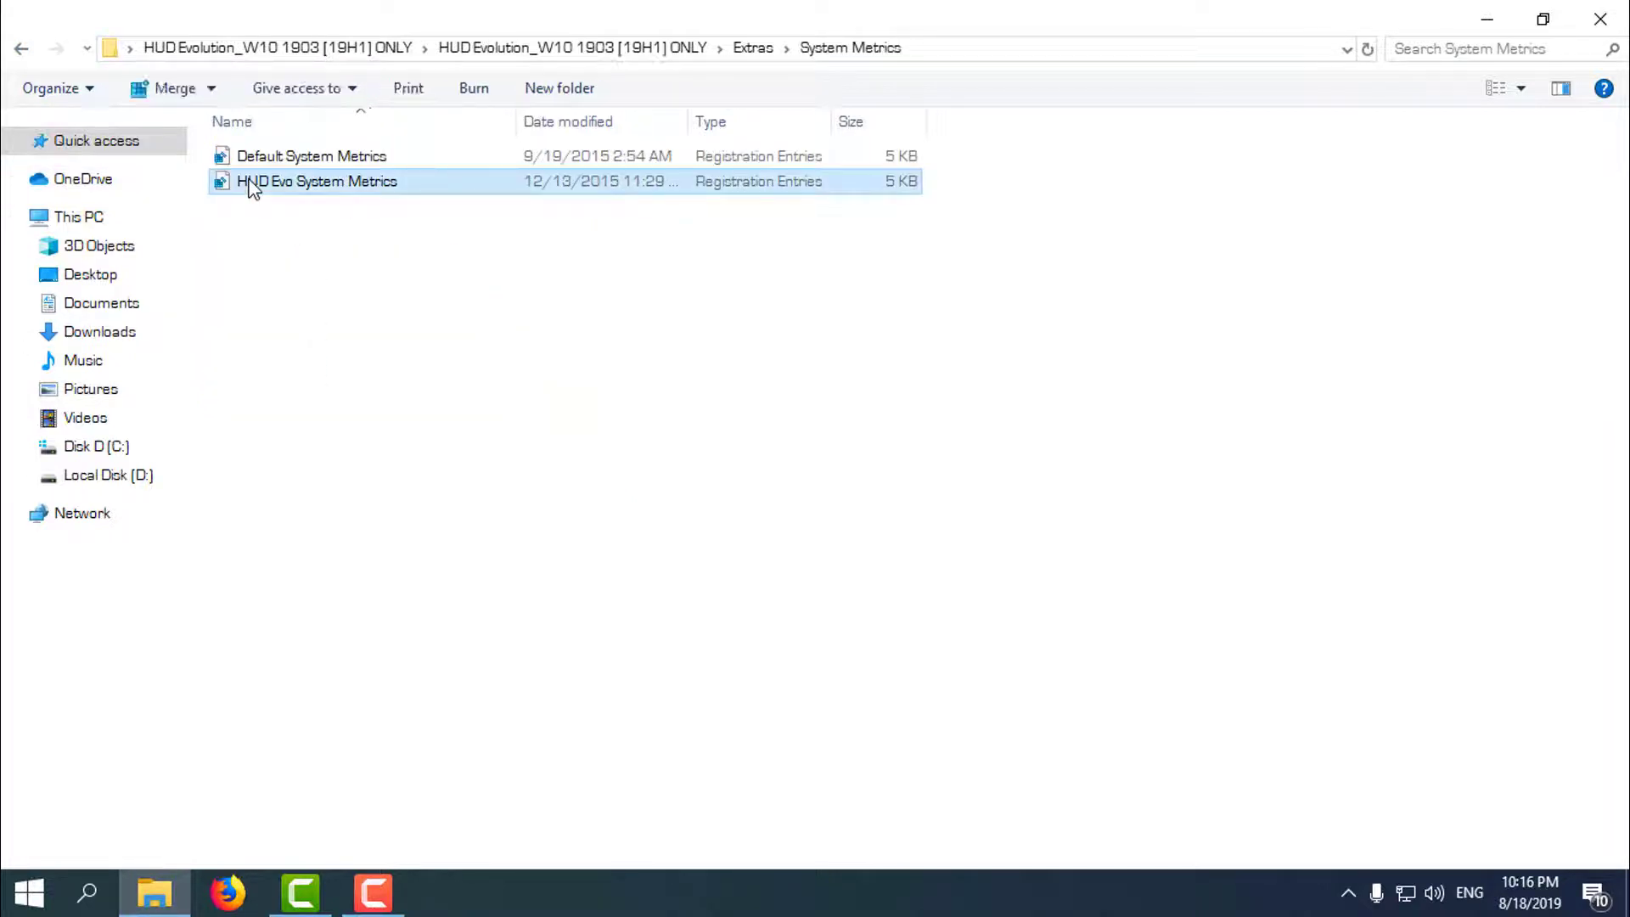
{"action": "right_click", "coordinate": [355, 187]}
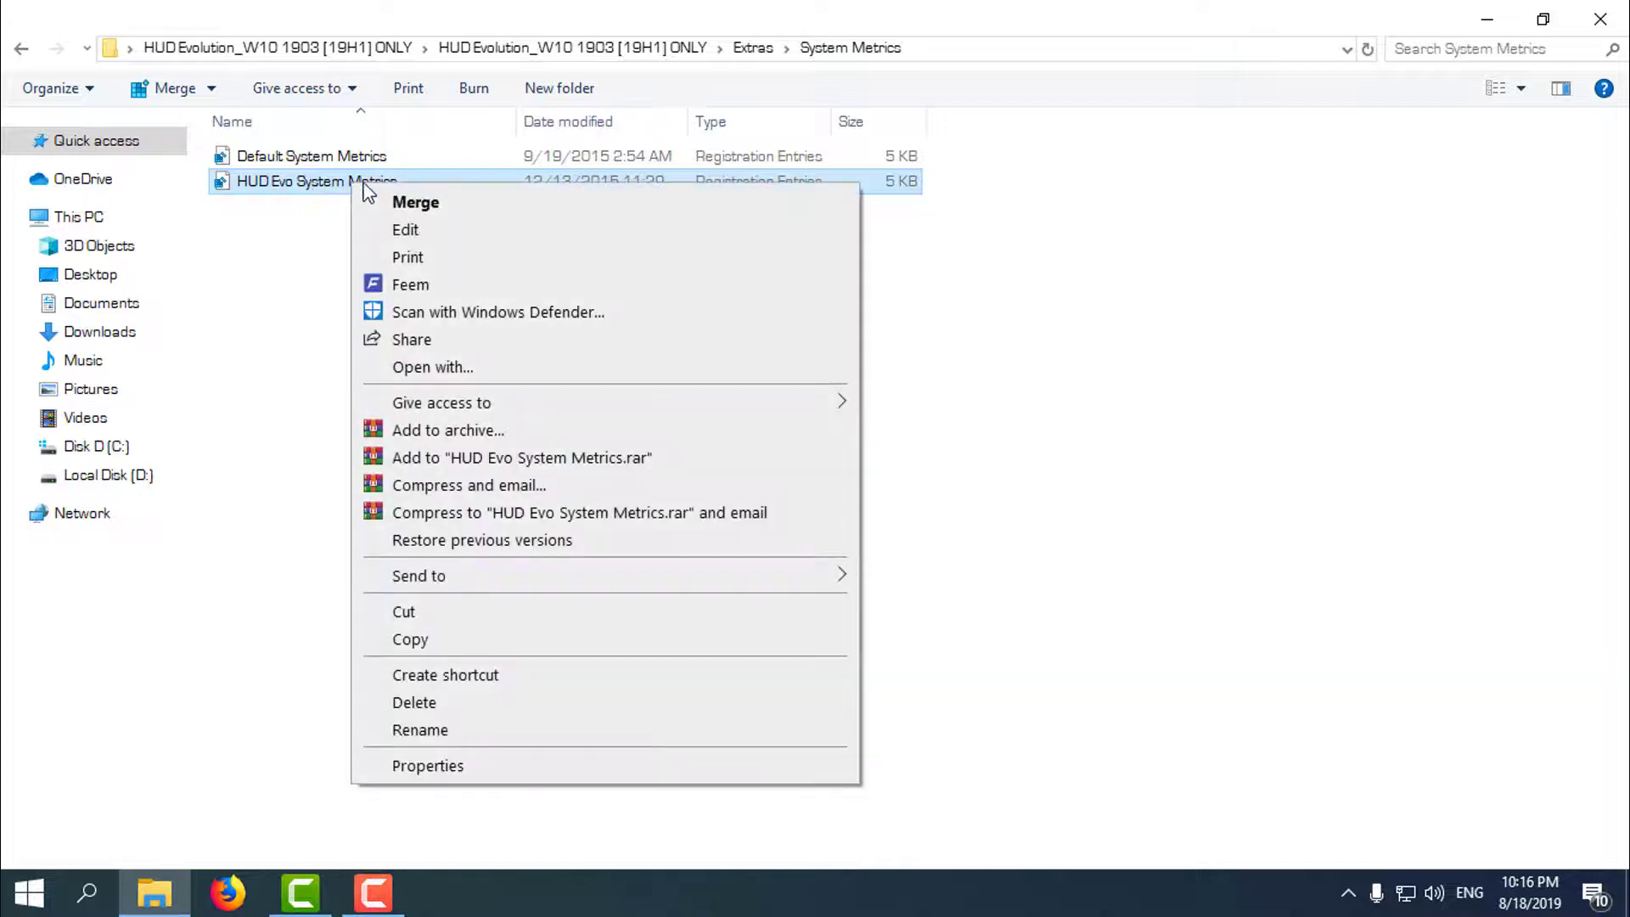
{"action": "left_click", "coordinate": [399, 200]}
{"action": "left_click", "coordinate": [720, 607]}
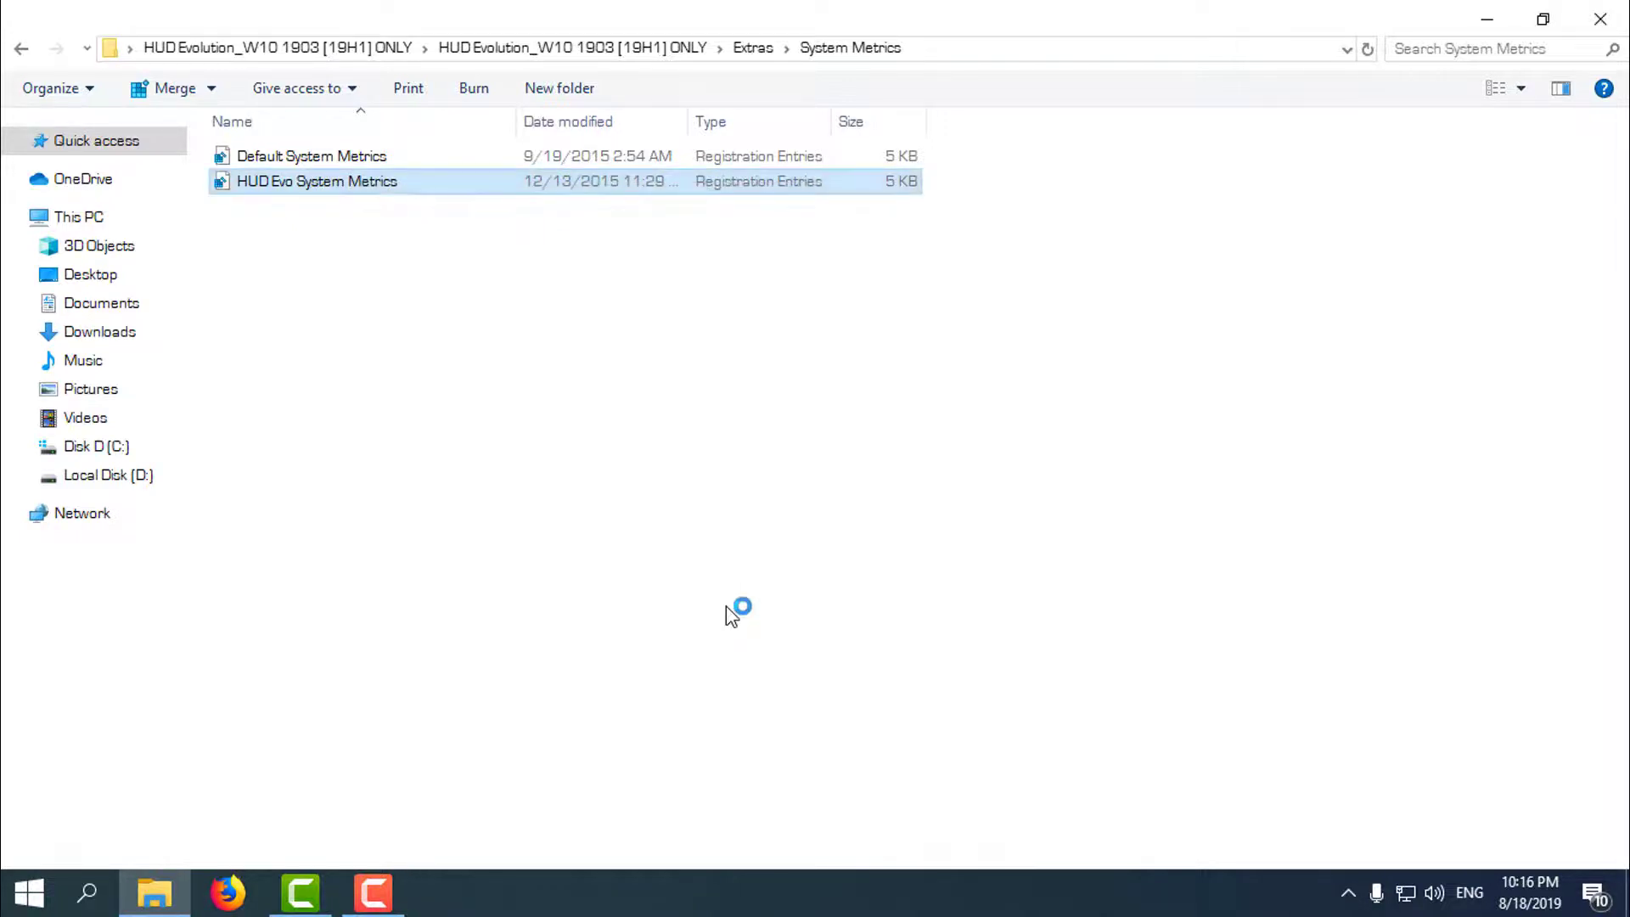
{"action": "left_click", "coordinate": [970, 489]}
{"action": "left_click", "coordinate": [1076, 453]}
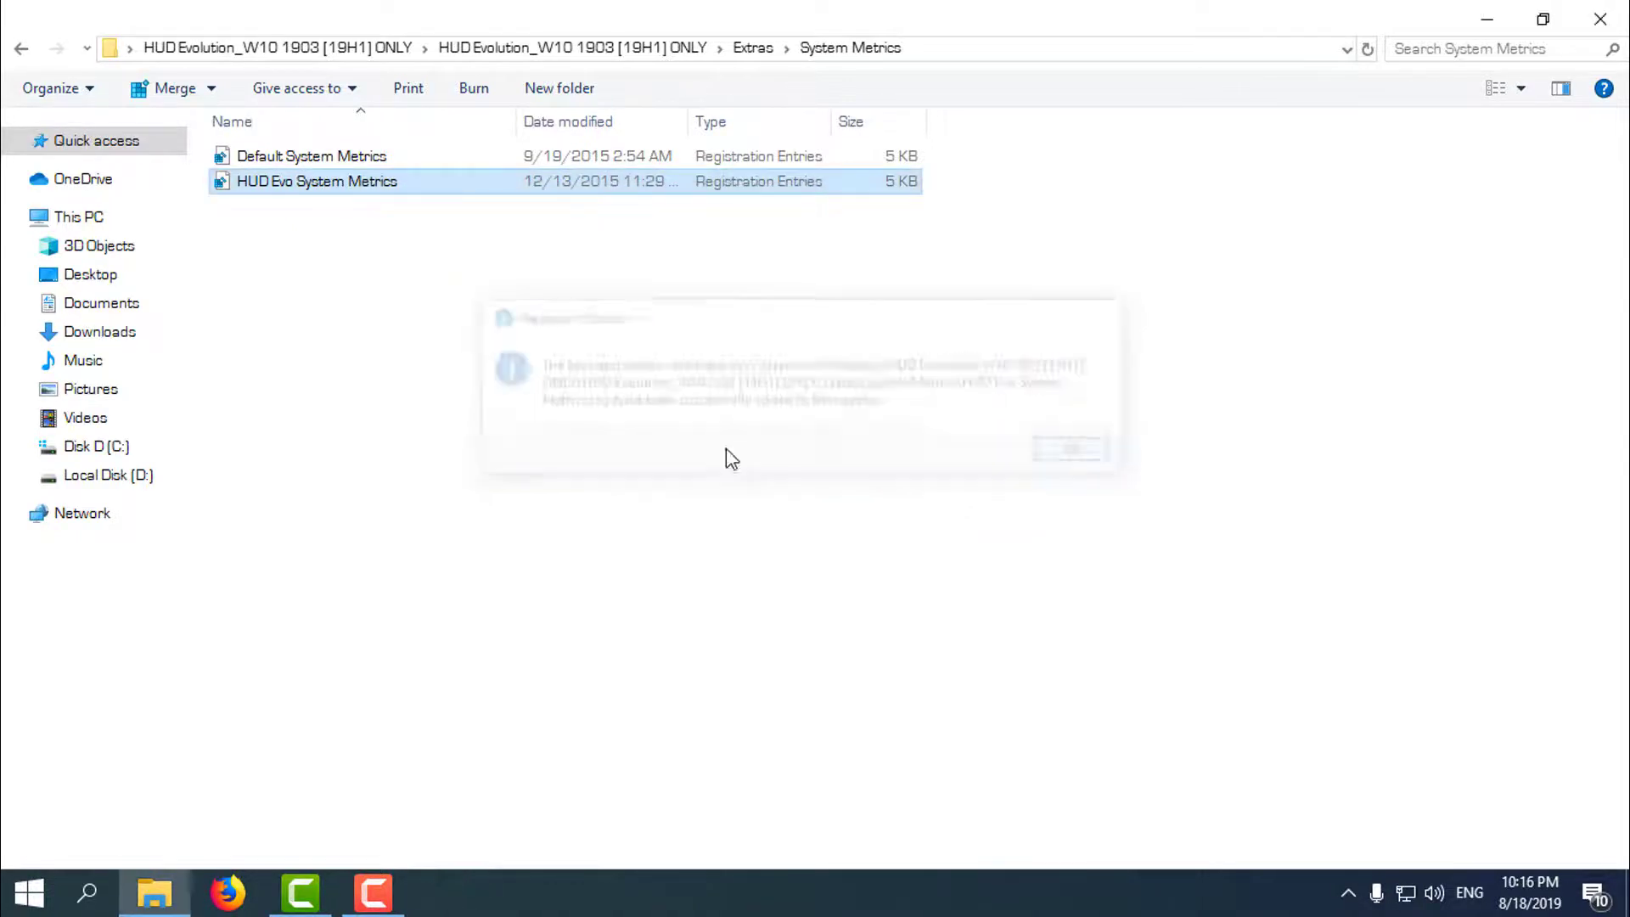
Look at the contents of the System Transparency folder in Extras and return to the Extras folder
{"action": "left_click", "coordinate": [30, 55]}
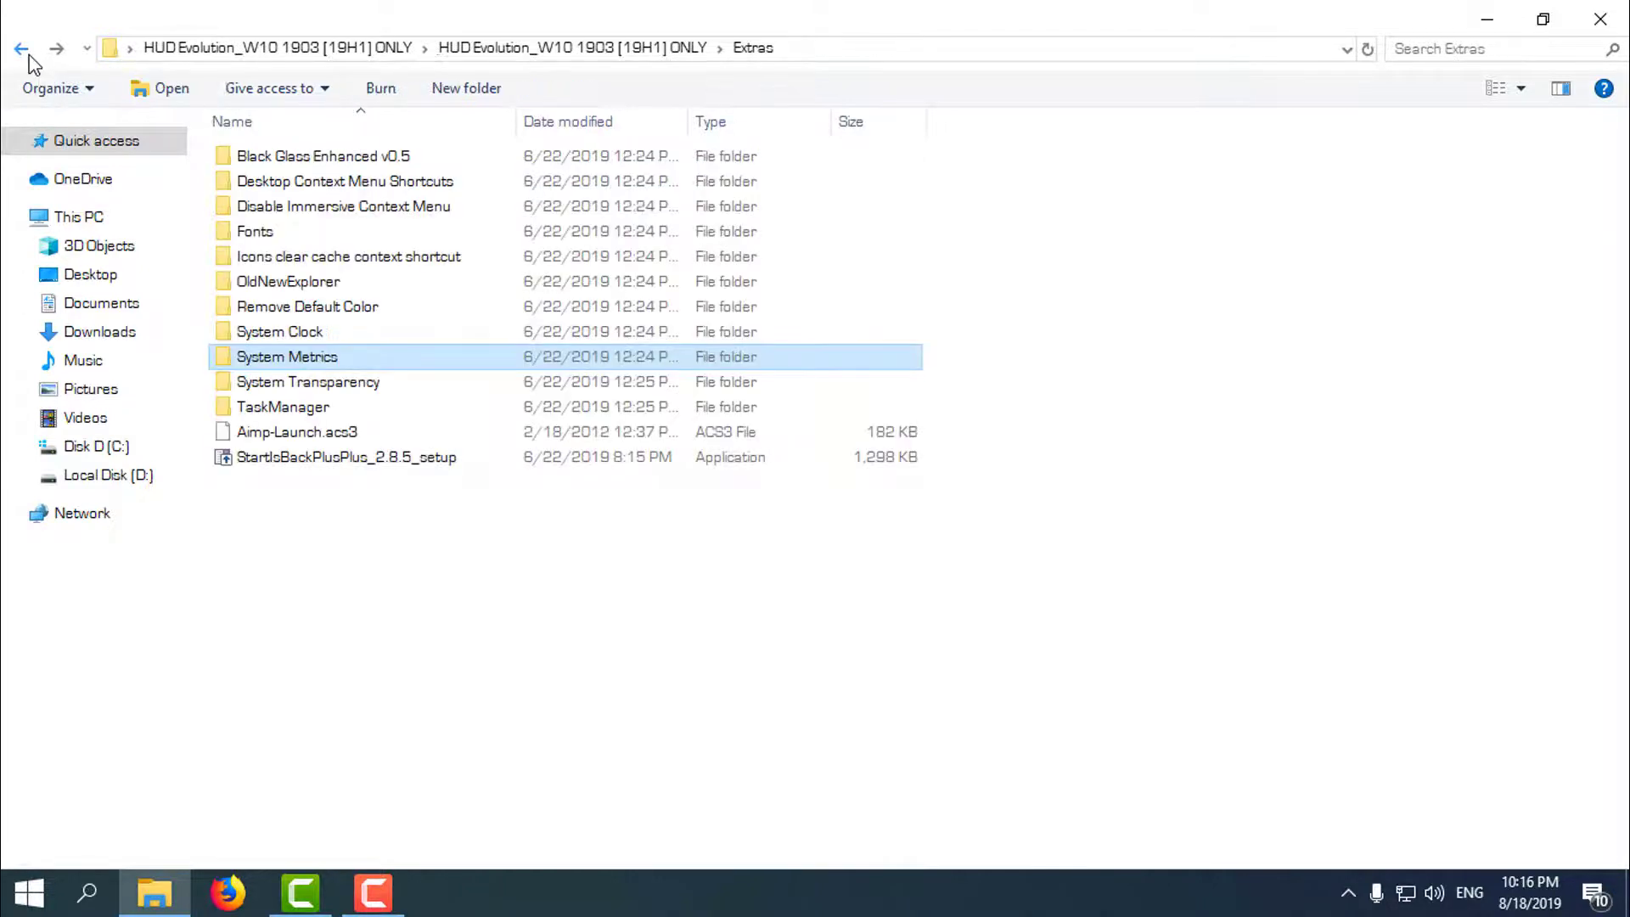
{"action": "double_click", "coordinate": [340, 384]}
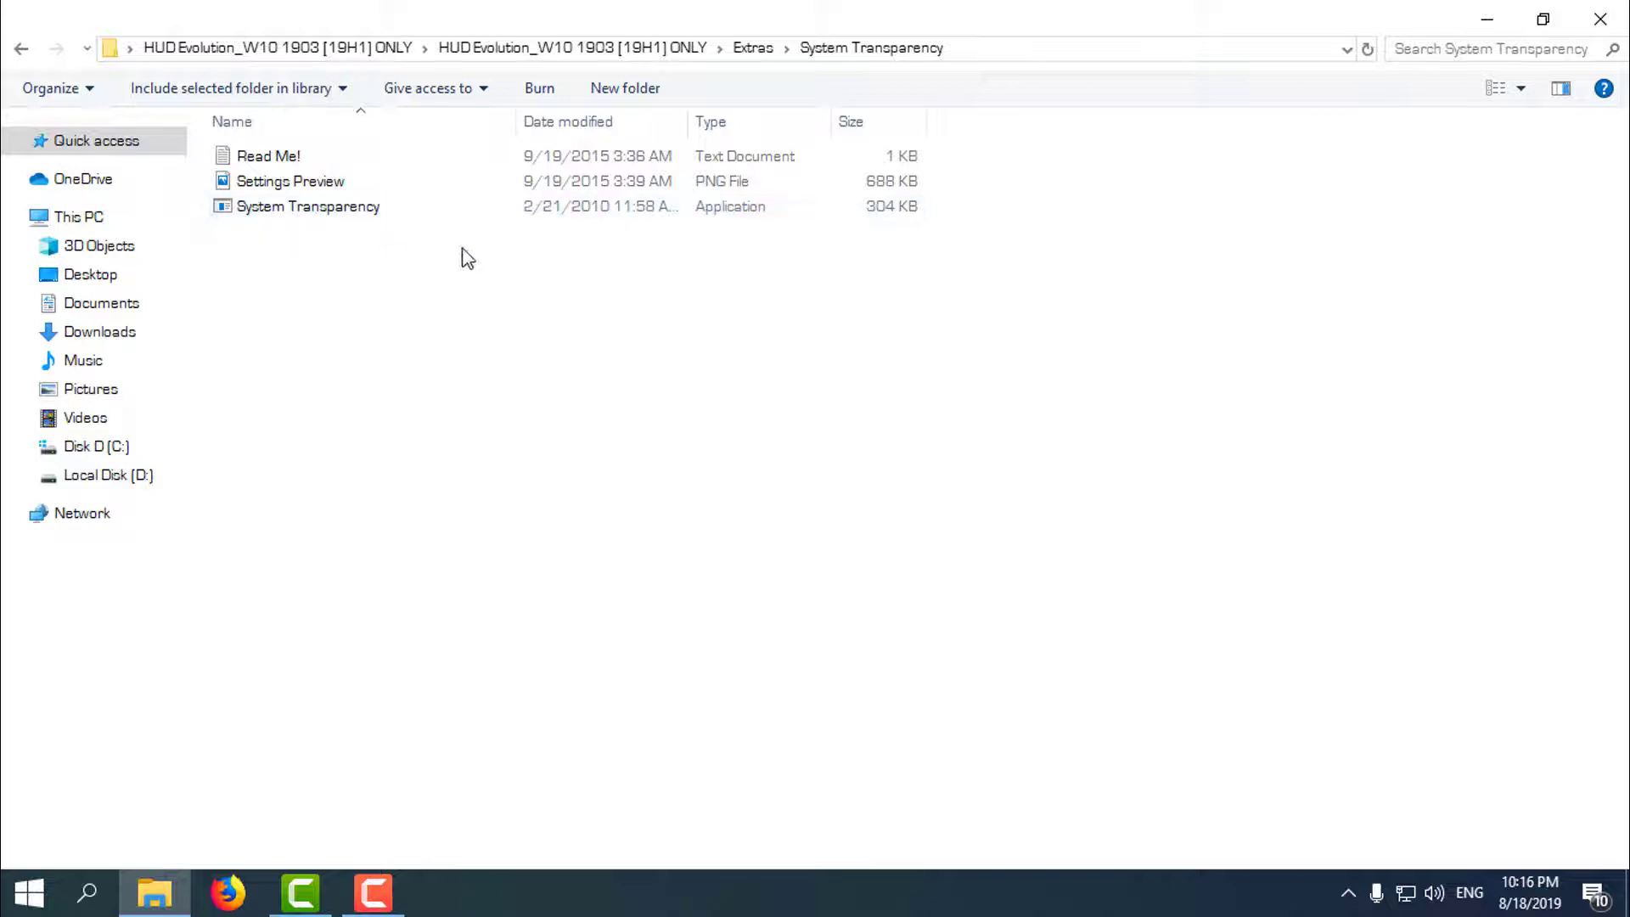
{"action": "left_click", "coordinate": [23, 51]}
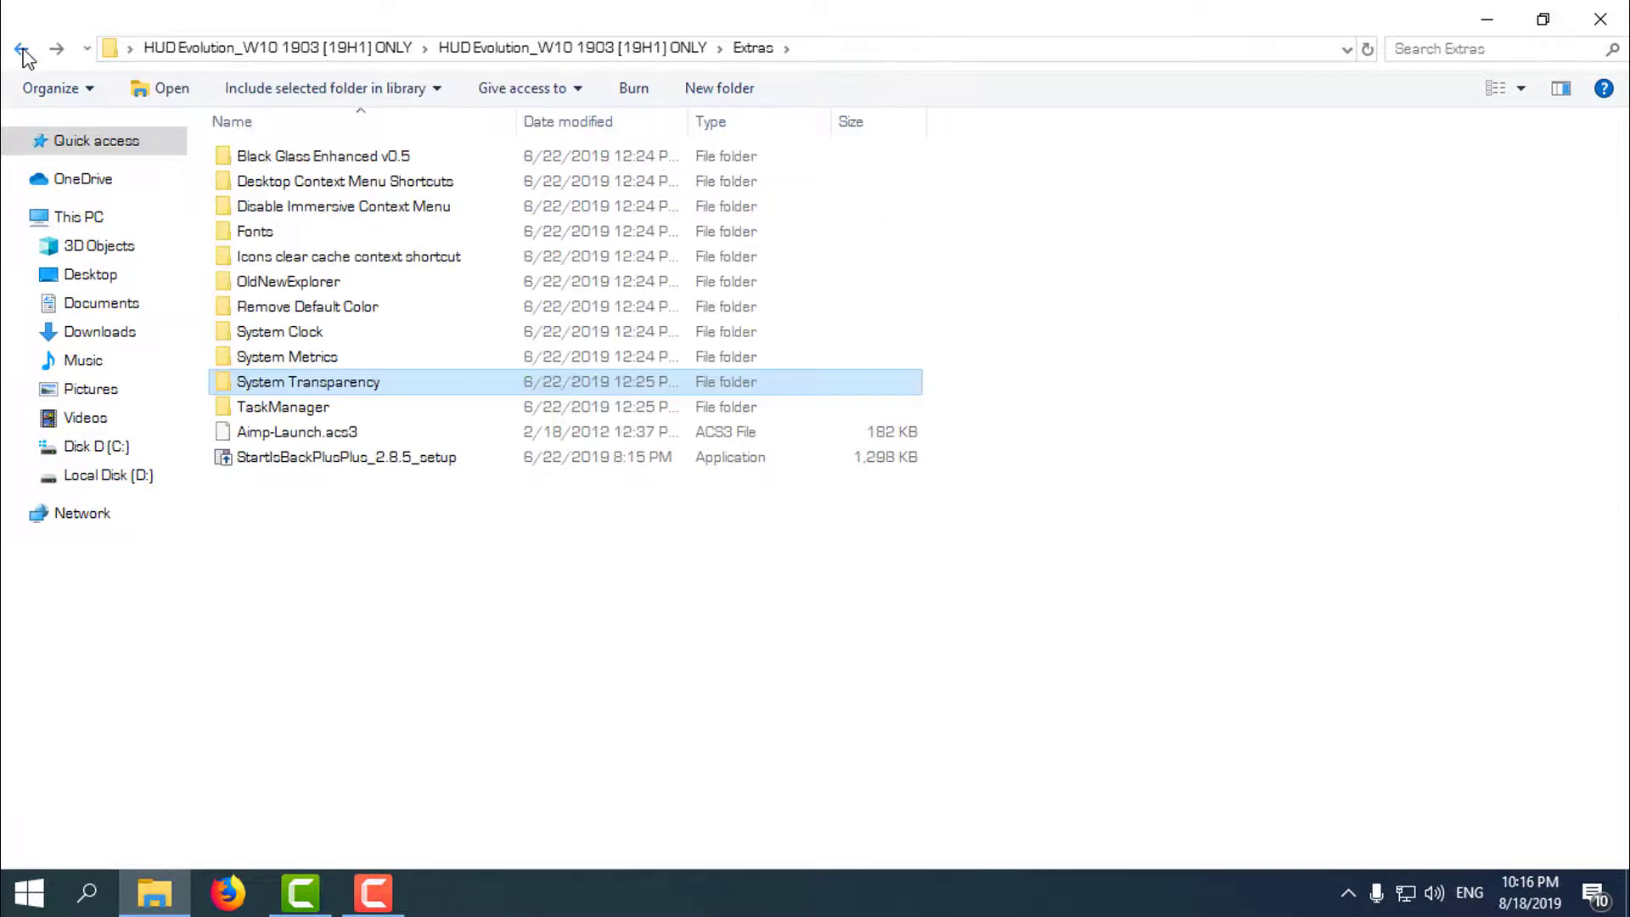
Copy the contents of the HUD Evolution package's Theme folder and return to the package's main folder
{"action": "left_click", "coordinate": [23, 51]}
{"action": "double_click", "coordinate": [288, 179]}
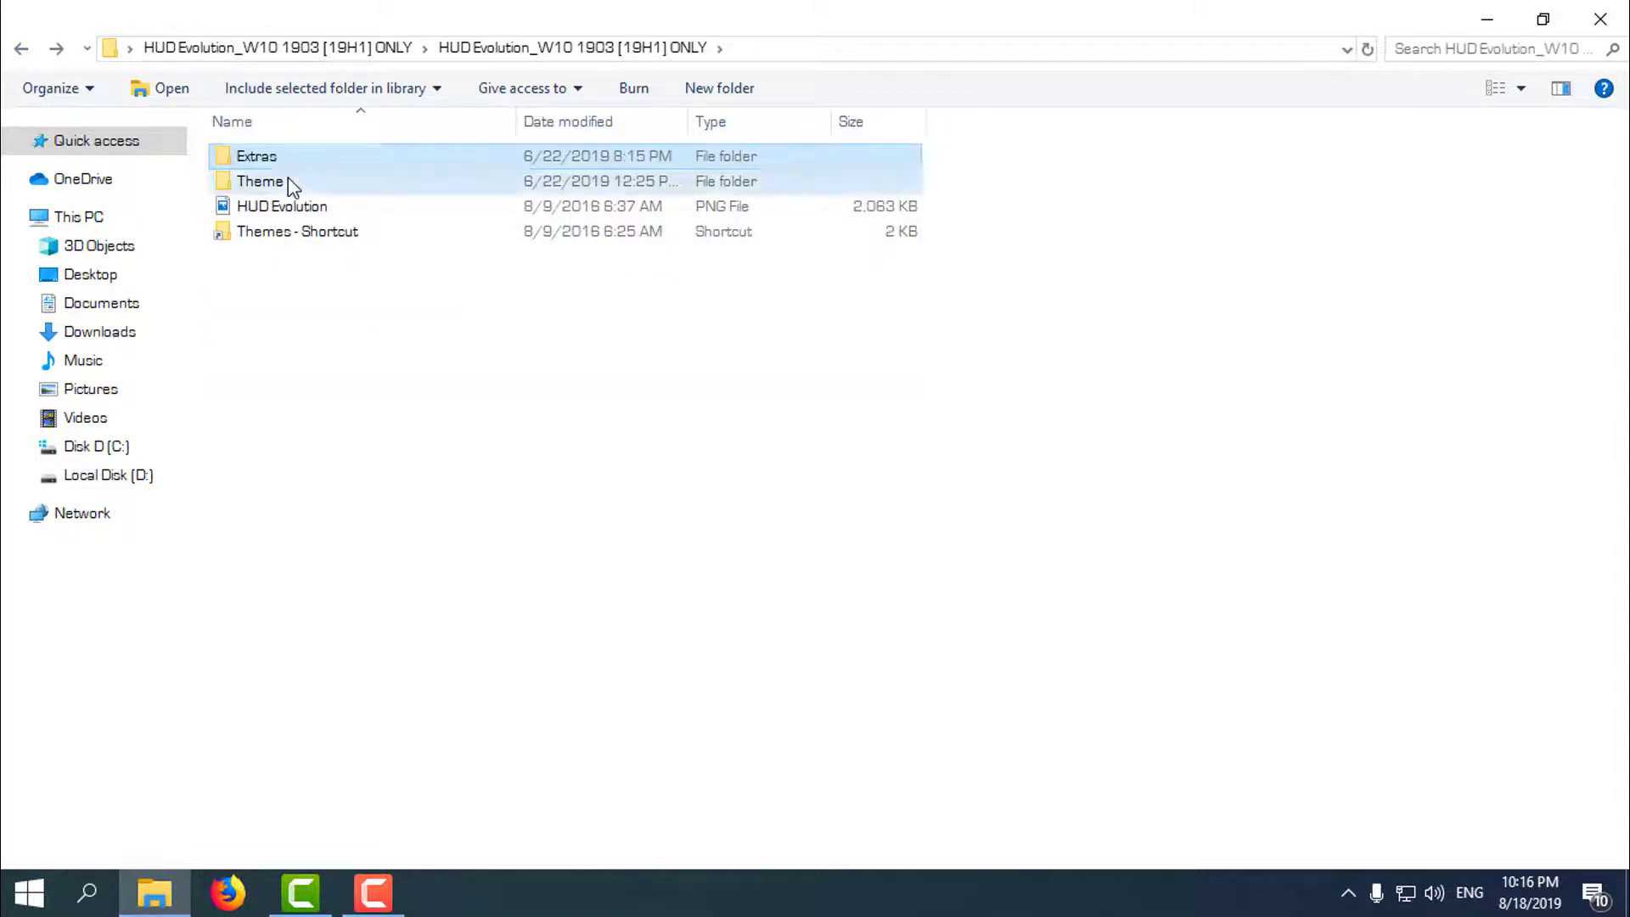
{"action": "left_click_drag", "start_coordinate": [284, 232], "coordinate": [368, 171]}
{"action": "right_click", "coordinate": [351, 157]}
{"action": "left_click", "coordinate": [407, 532]}
{"action": "left_click", "coordinate": [23, 51]}
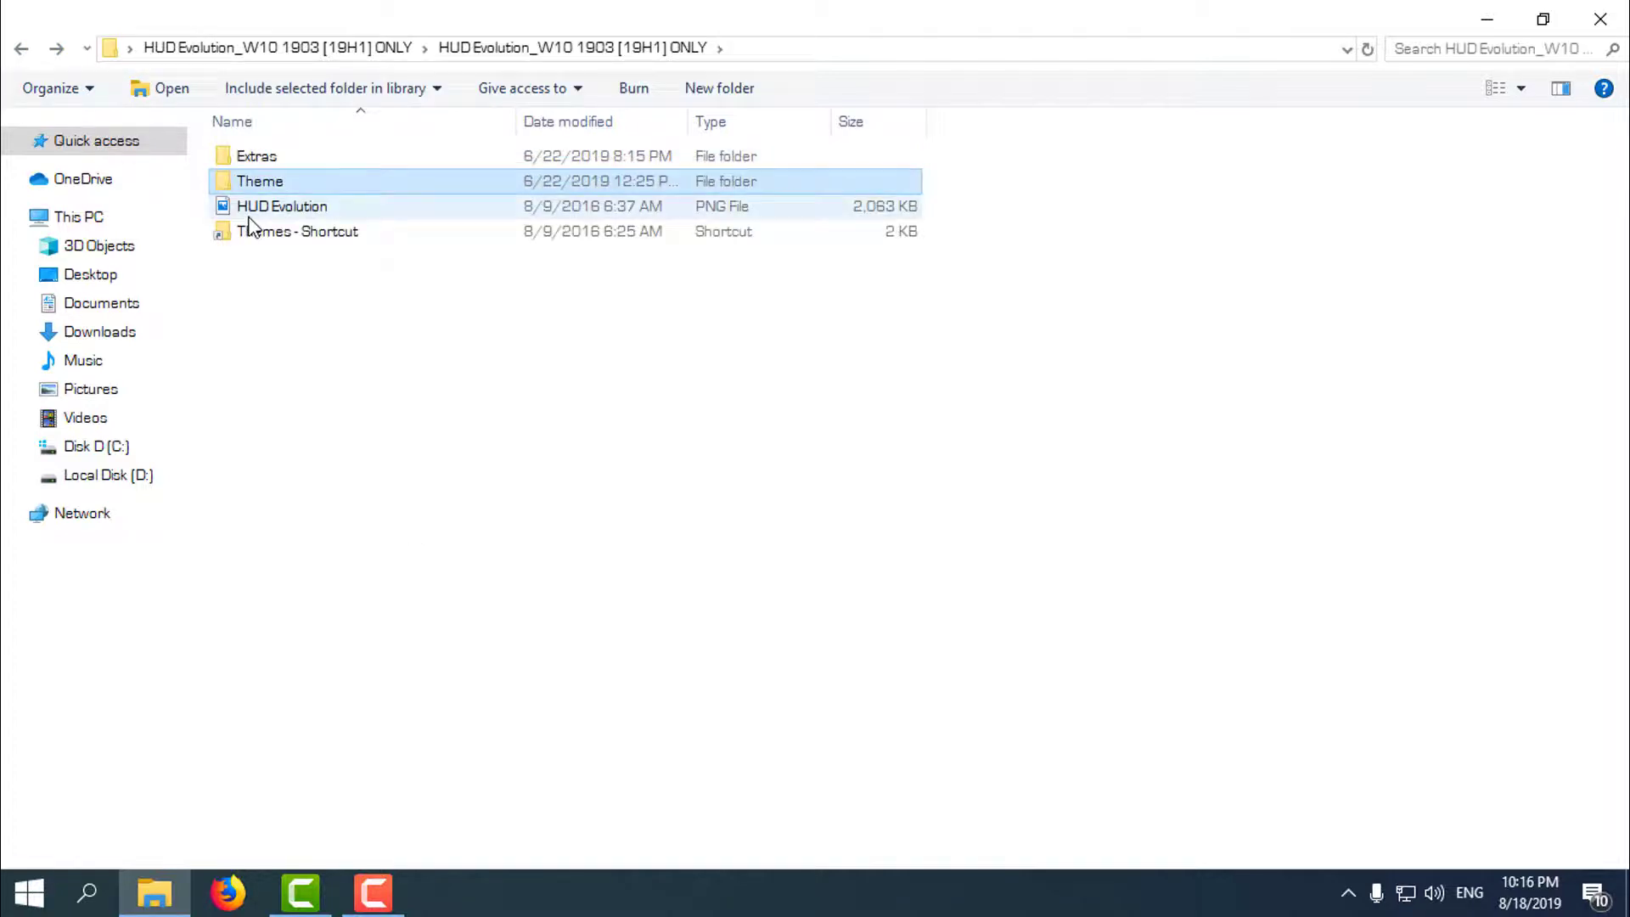
Follow the Themes shortcut to the Windows Resources Themes folder, bring up its paste option, and close File Explorer without pasting
{"action": "double_click", "coordinate": [298, 234]}
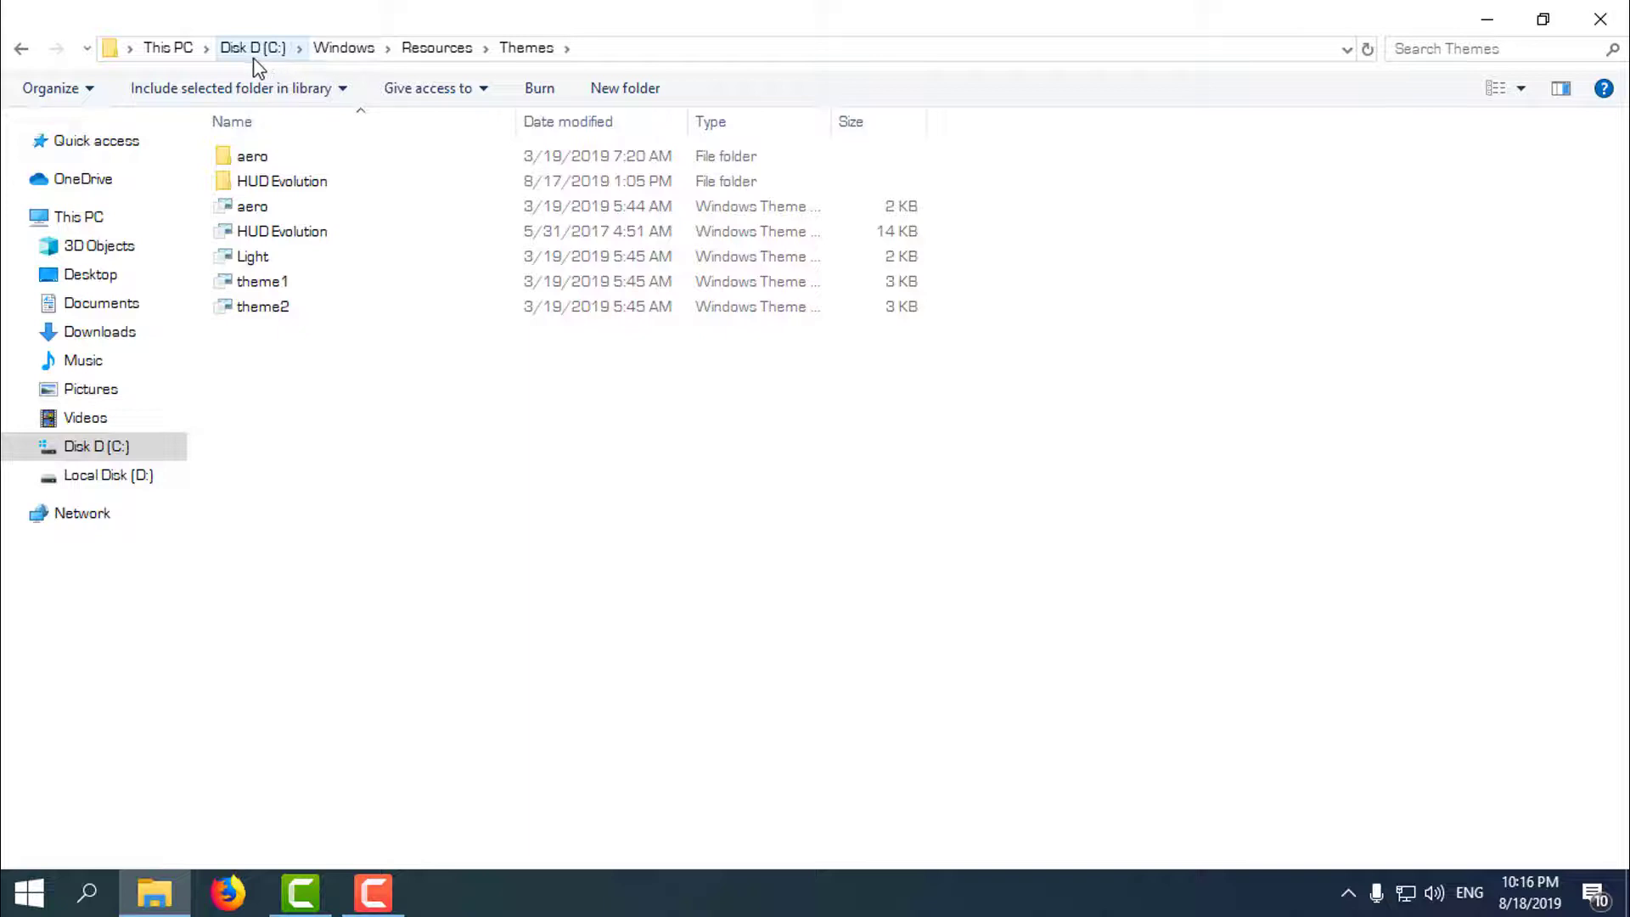
{"action": "right_click", "coordinate": [299, 368]}
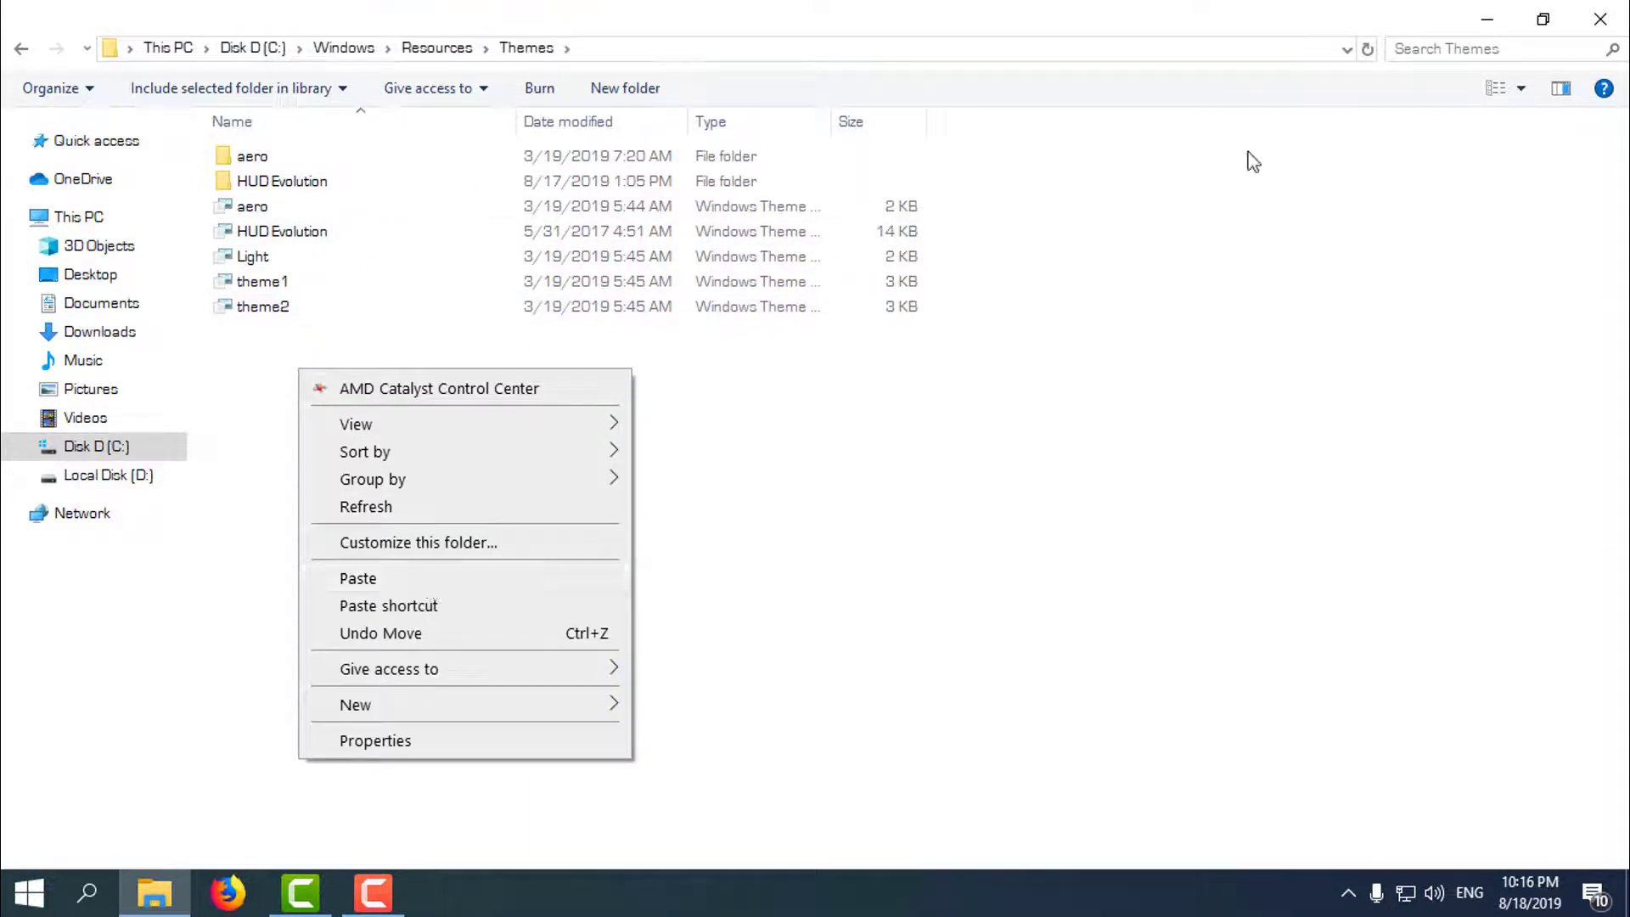
{"action": "left_click", "coordinate": [1601, 21]}
{"action": "left_click", "coordinate": [1602, 21]}
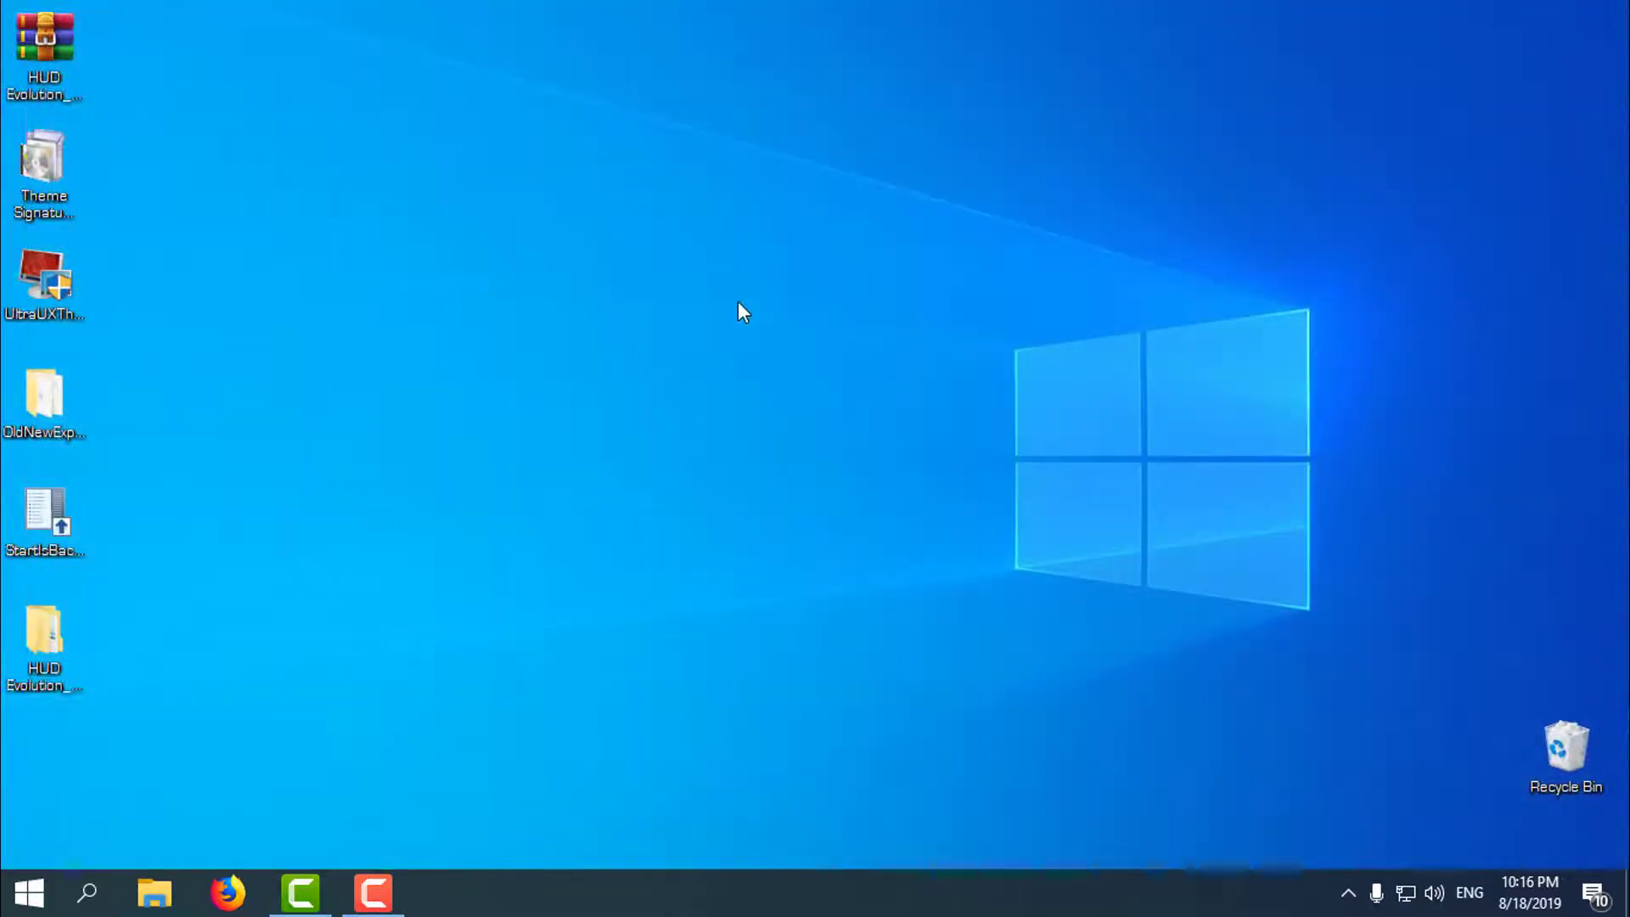
Apply the HUD Evolution theme in the Personalization settings and return to the desktop
{"action": "right_click", "coordinate": [677, 286]}
{"action": "left_click", "coordinate": [758, 587]}
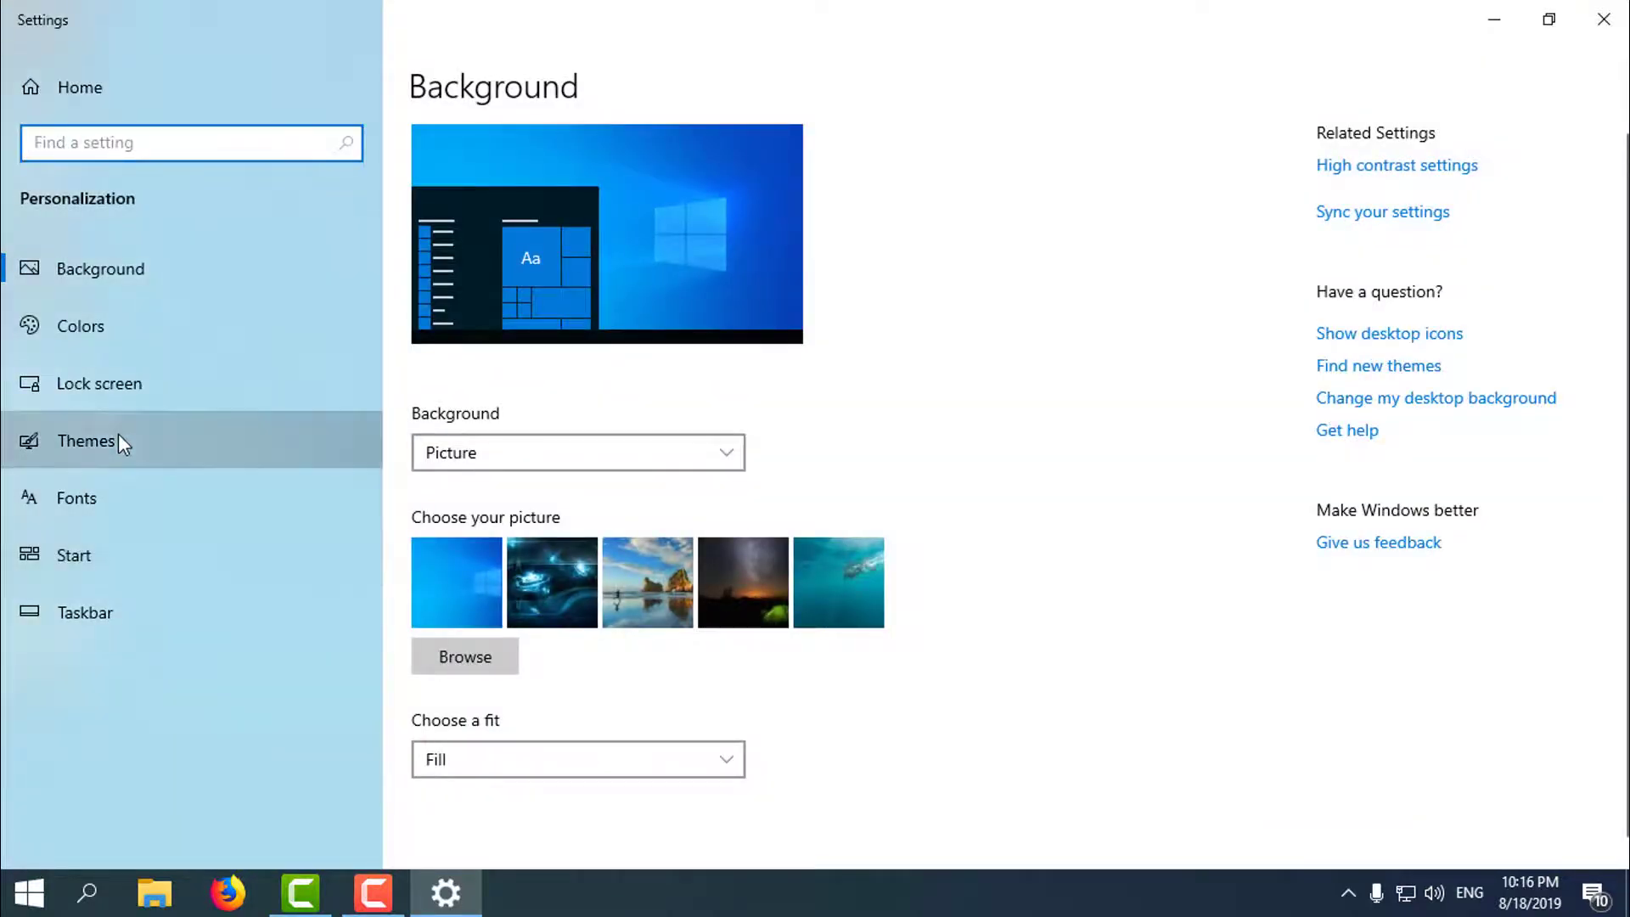
{"action": "left_click", "coordinate": [119, 436]}
{"action": "scroll", "coordinate": [934, 540], "scroll_direction": "down", "scroll_amount": 5}
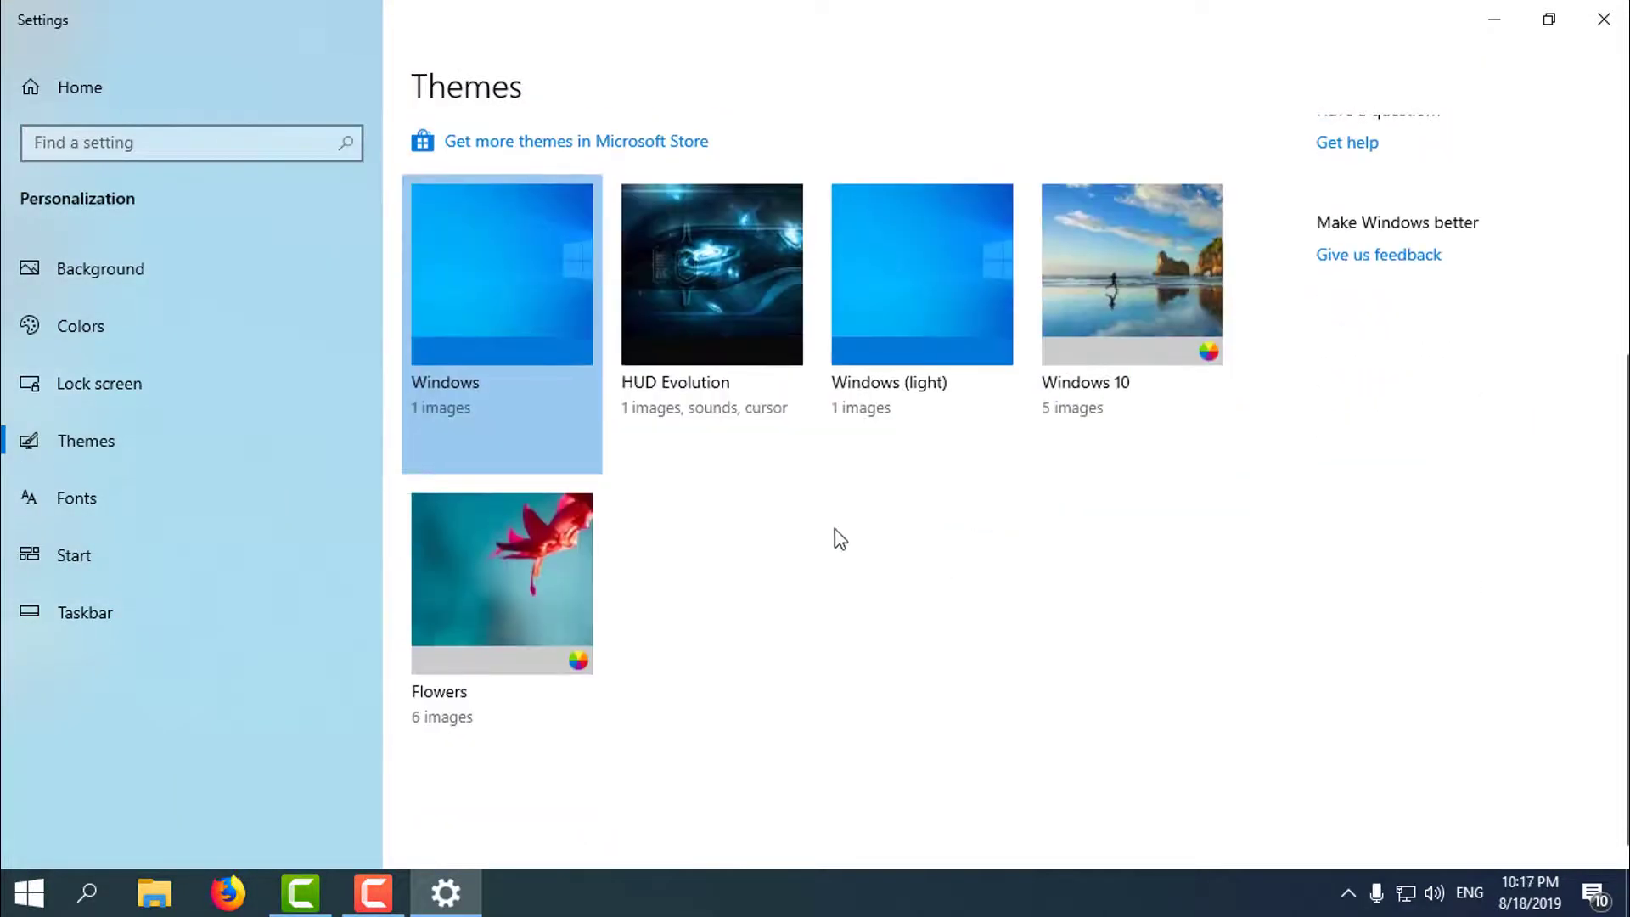
{"action": "left_click", "coordinate": [712, 346]}
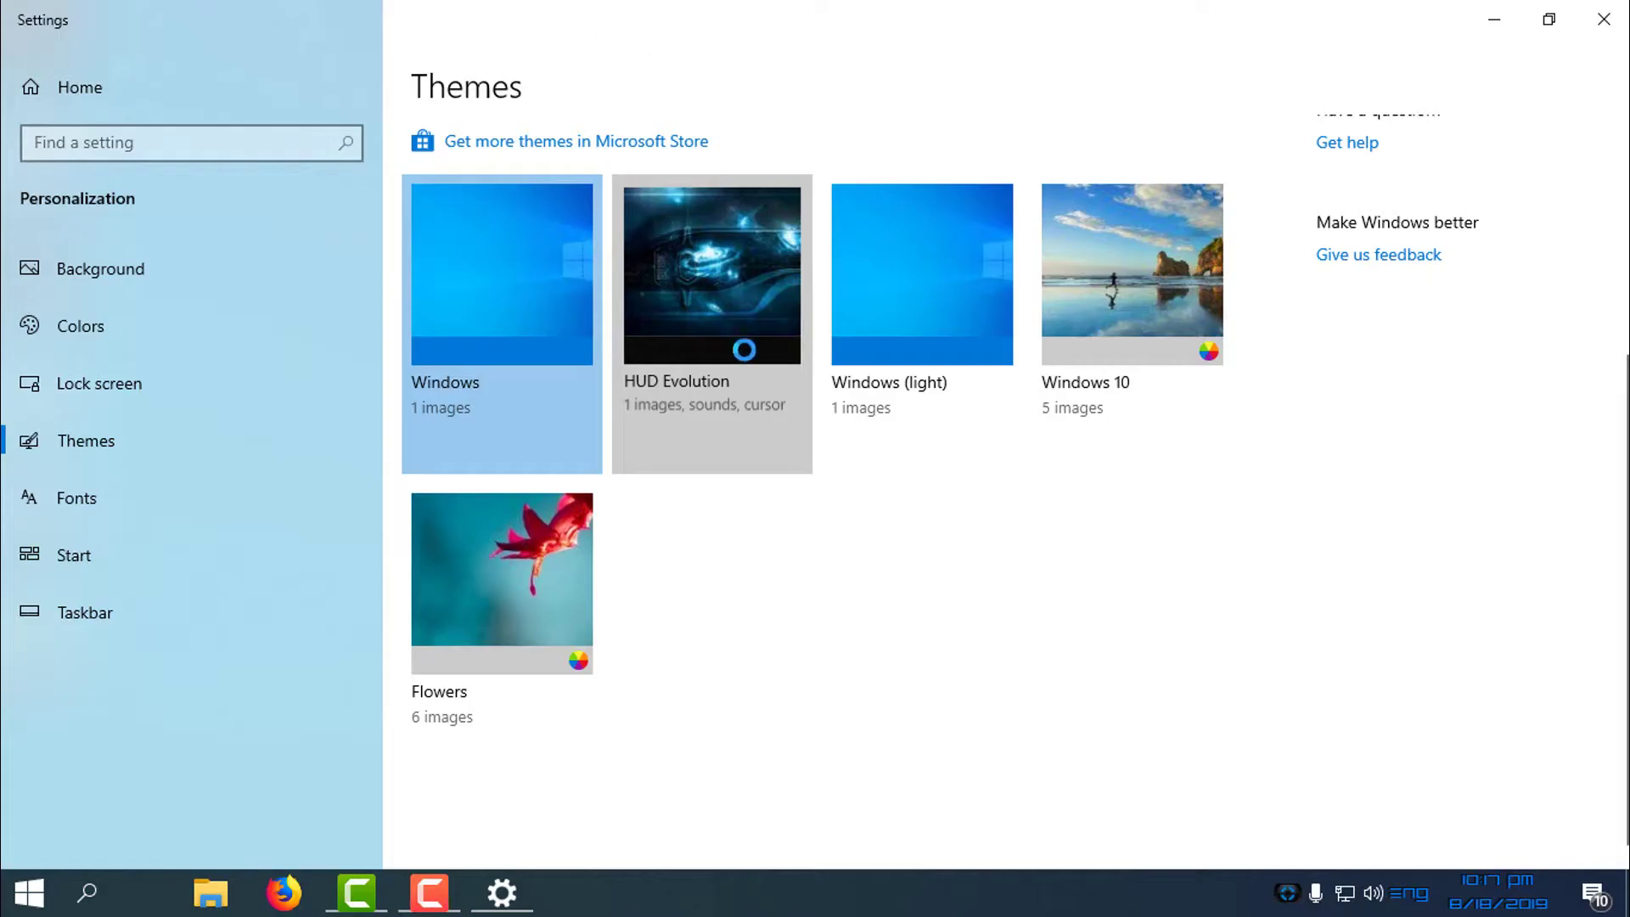
{"action": "left_click", "coordinate": [1604, 19]}
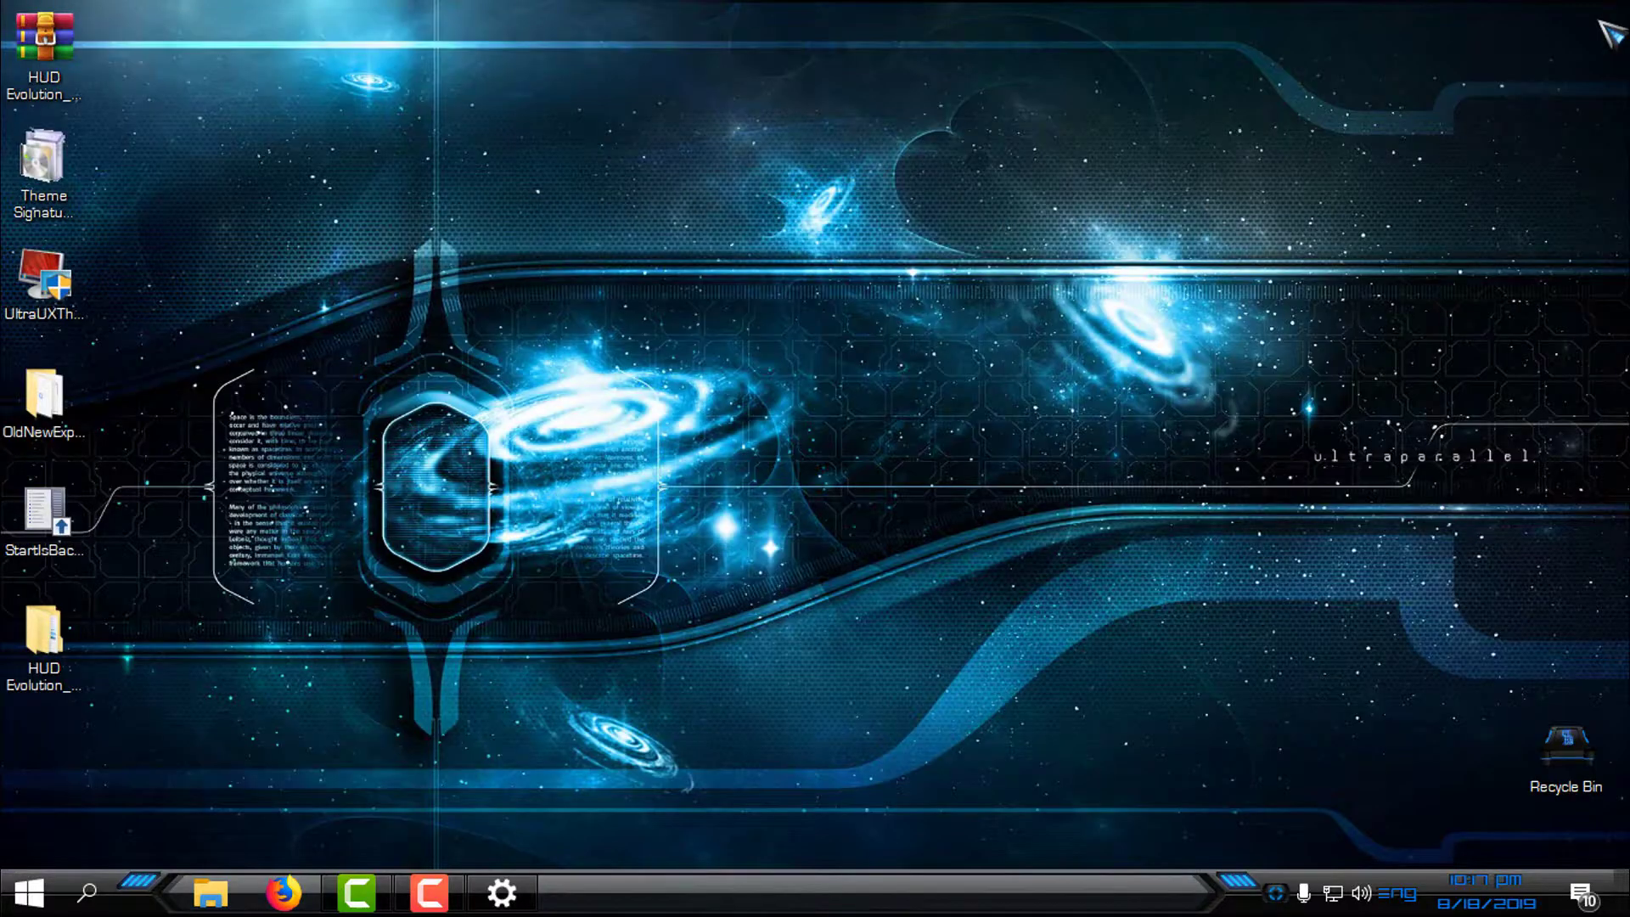
{"action": "right_click", "coordinate": [506, 248]}
{"action": "left_click", "coordinate": [560, 357]}
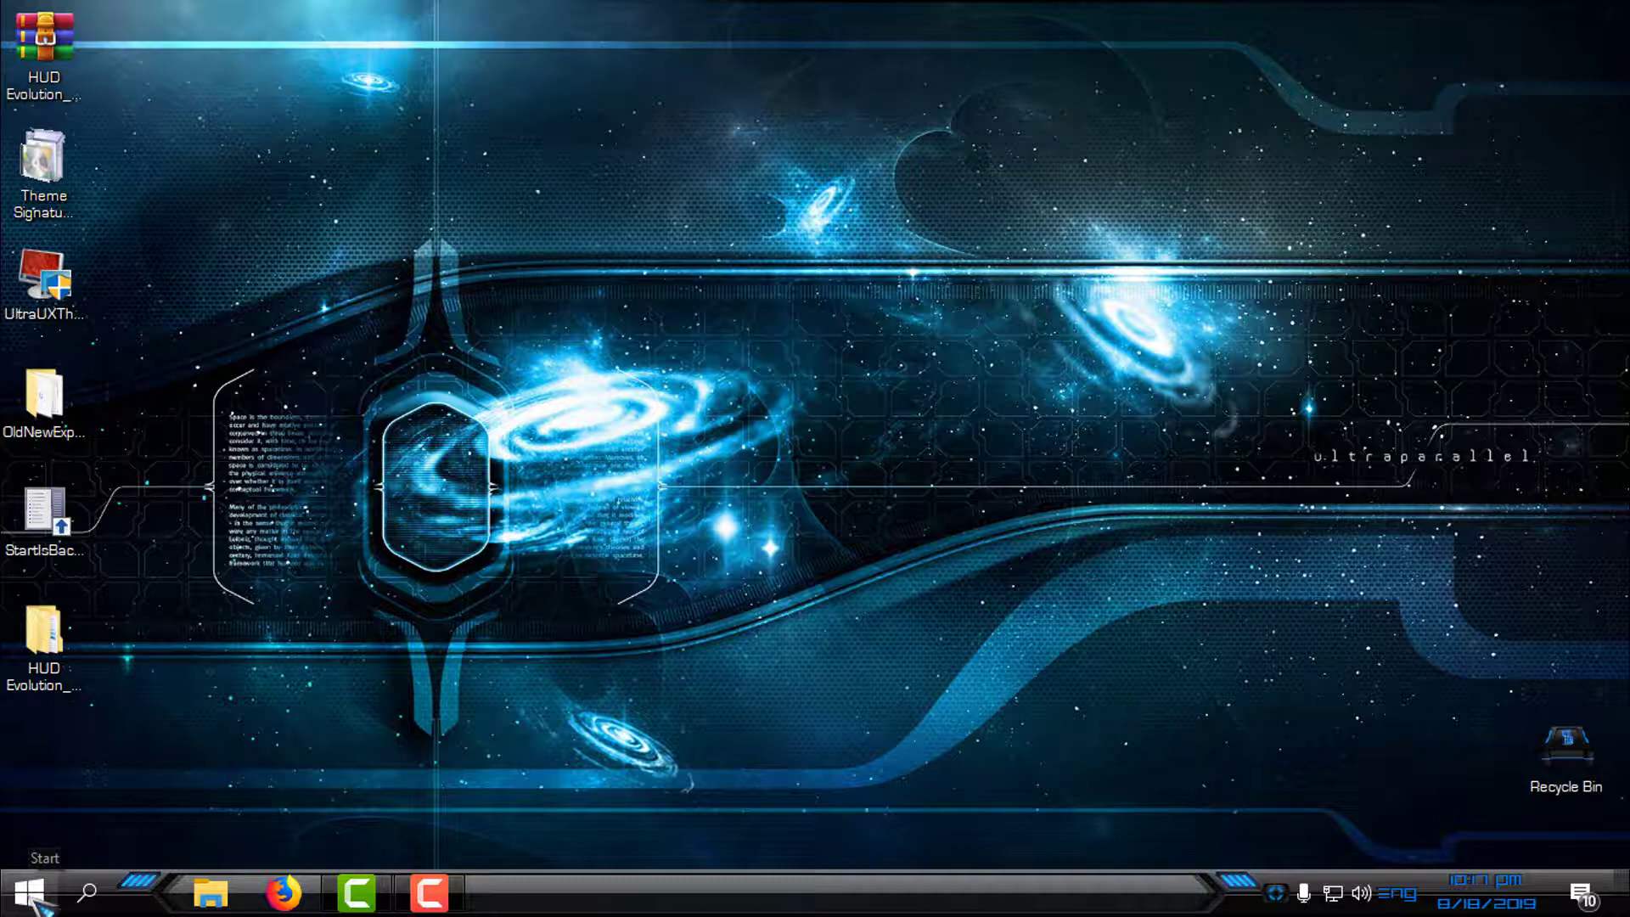
Apply the HUD-styled Start menu in StartIsBack's Appearance settings and check the restyled menu
{"action": "left_click", "coordinate": [31, 892]}
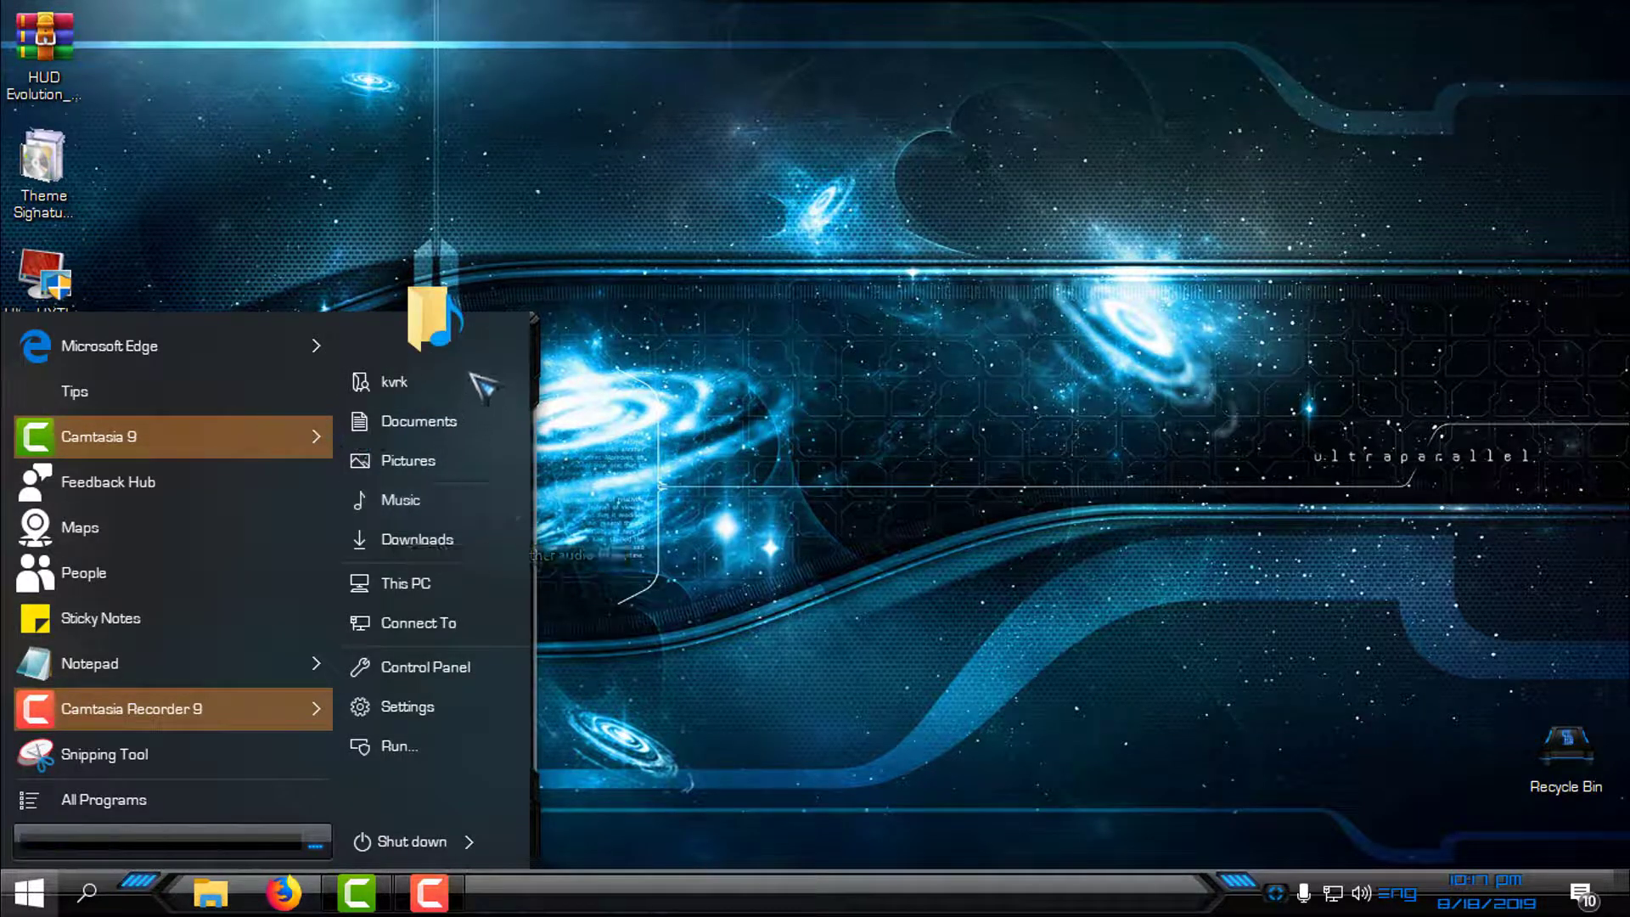
{"action": "right_click", "coordinate": [502, 344]}
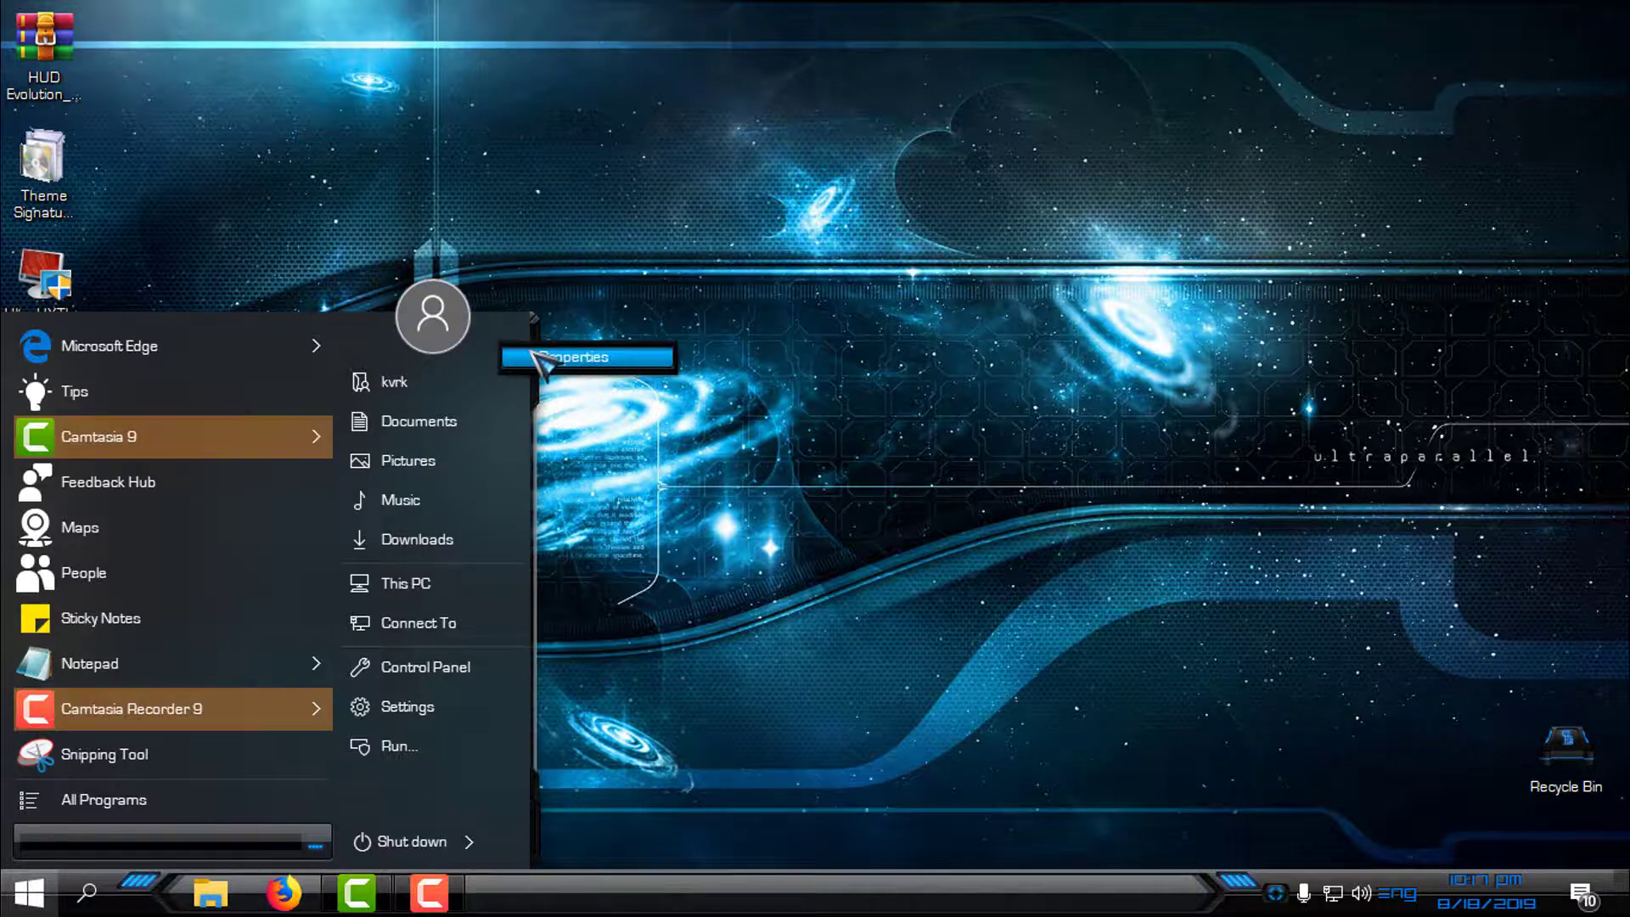
{"action": "left_click", "coordinate": [595, 358]}
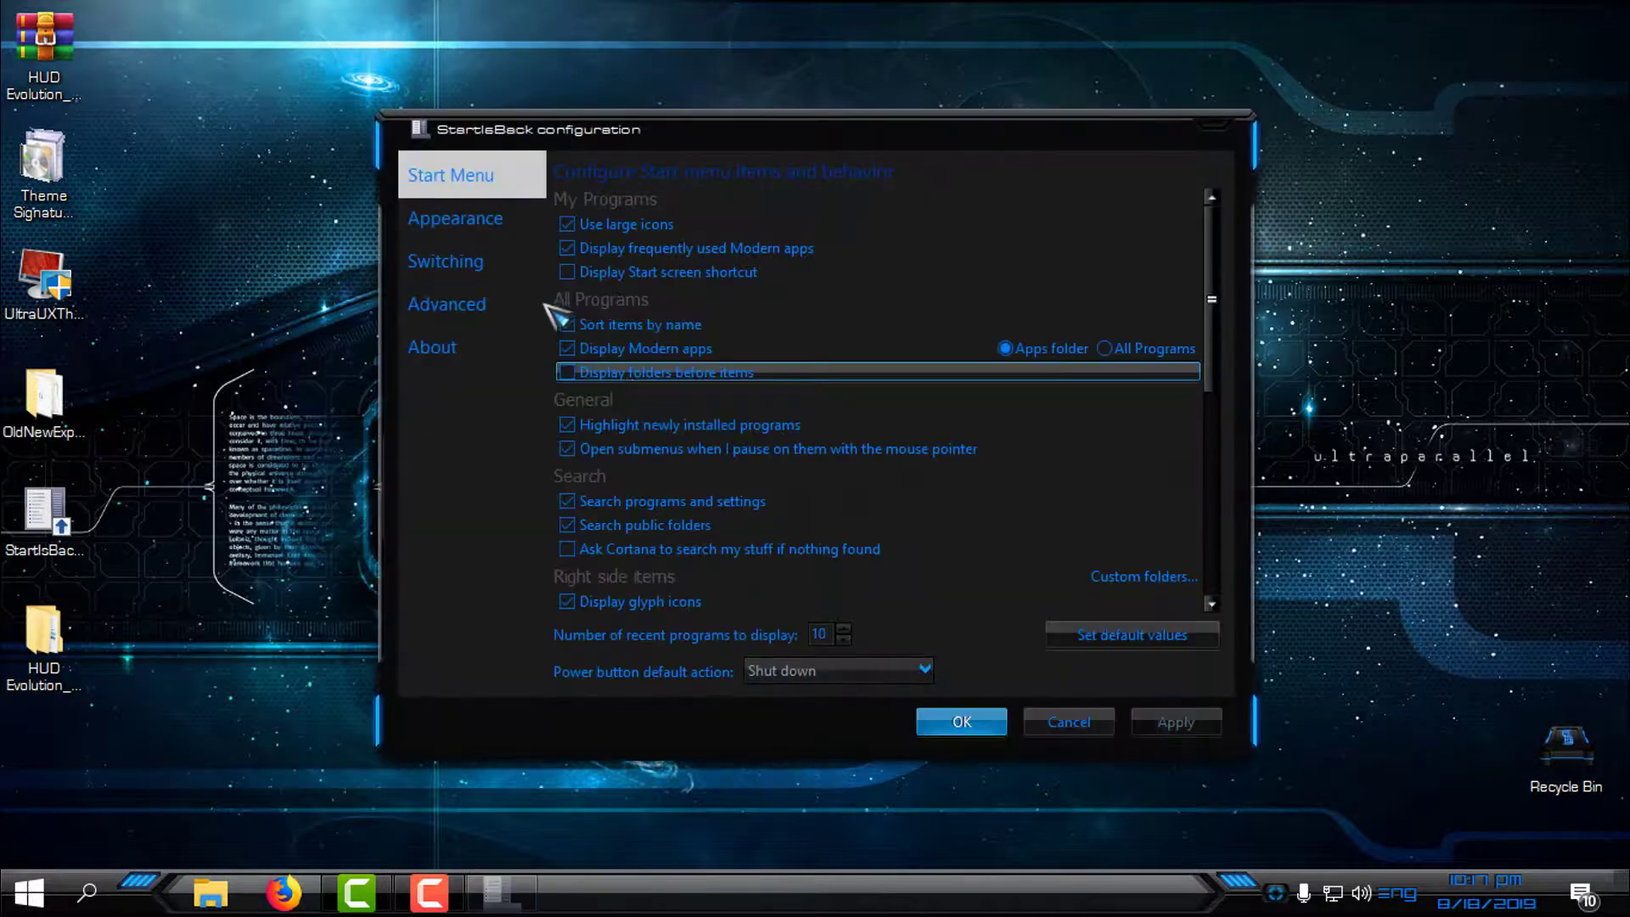
{"action": "left_click", "coordinate": [535, 221]}
{"action": "left_click", "coordinate": [729, 307]}
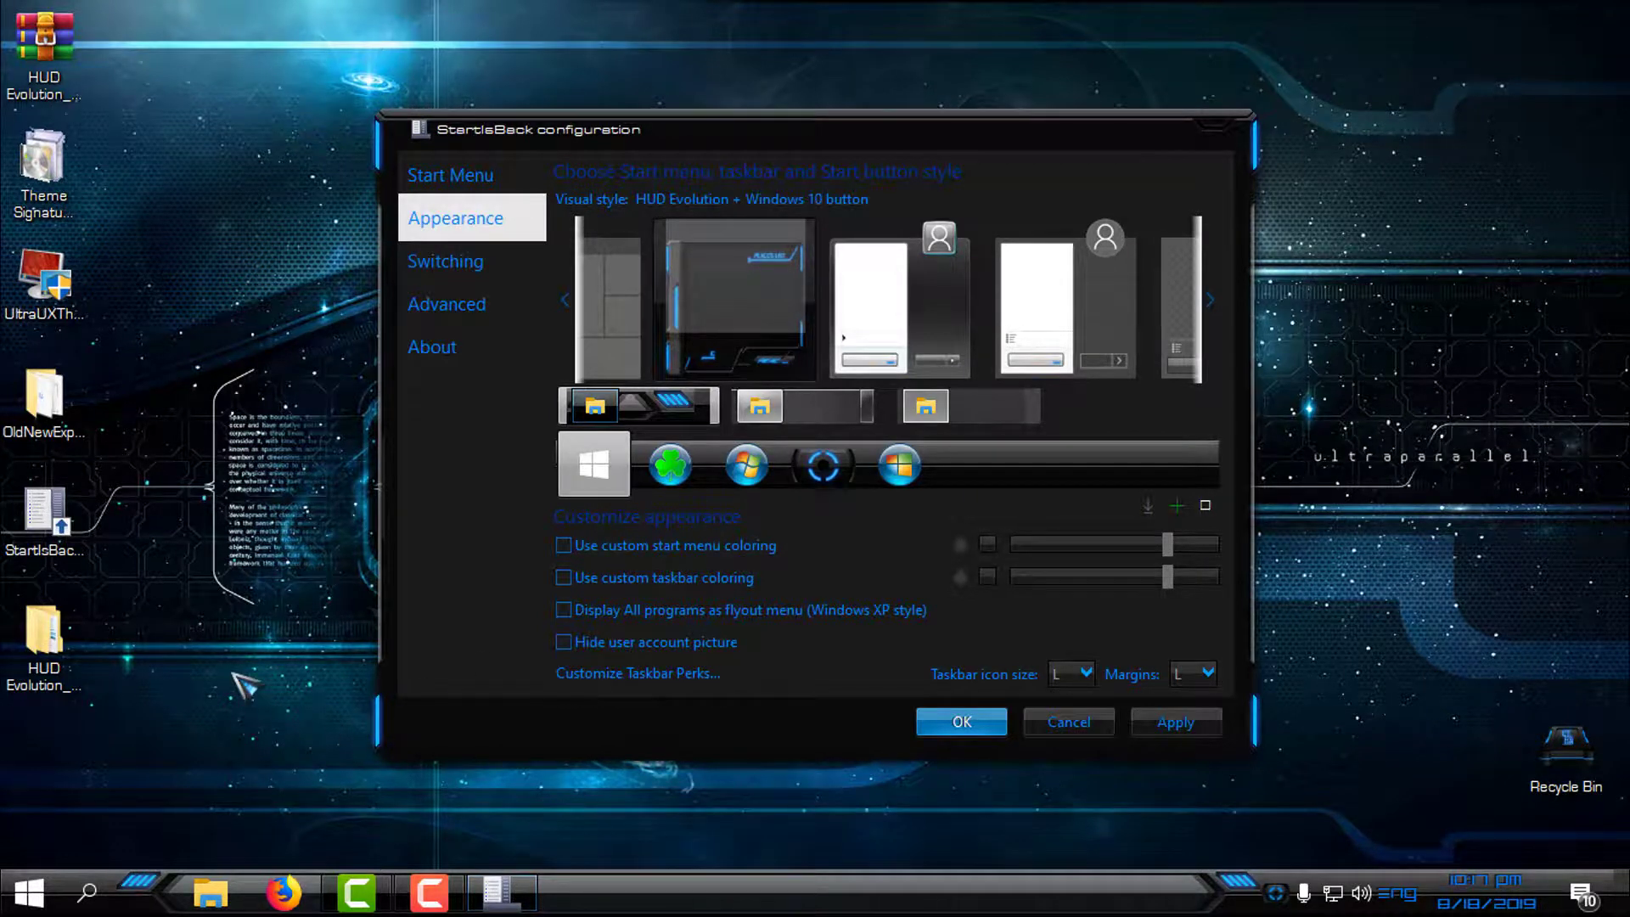
{"action": "left_click", "coordinate": [1176, 723]}
{"action": "left_click", "coordinate": [29, 894]}
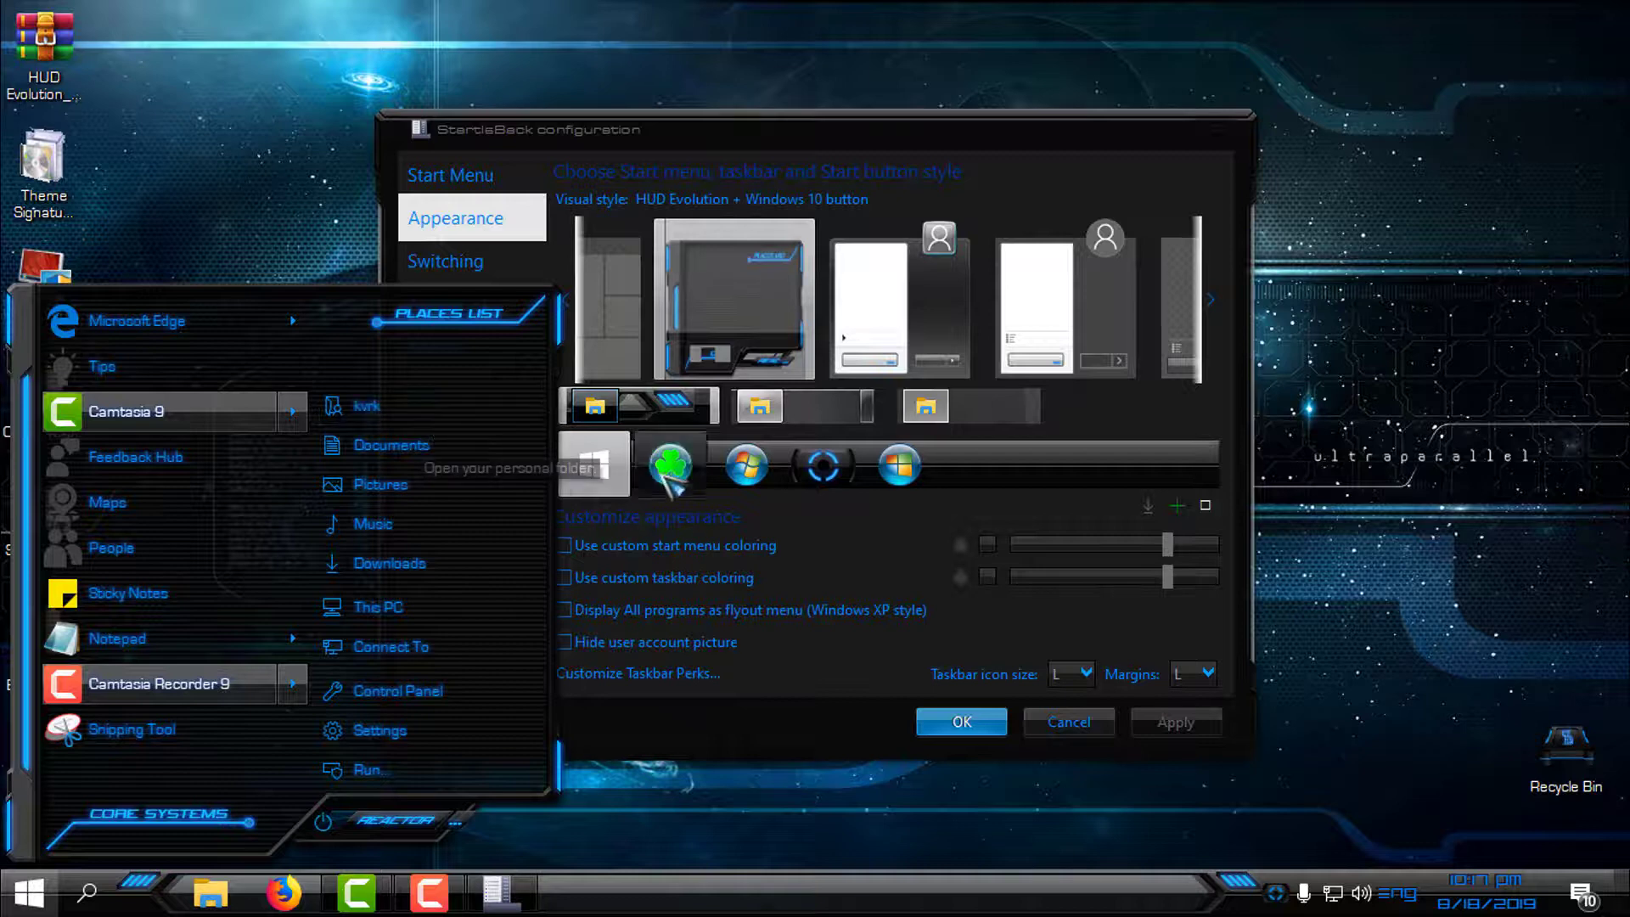
{"action": "left_click", "coordinate": [1027, 472]}
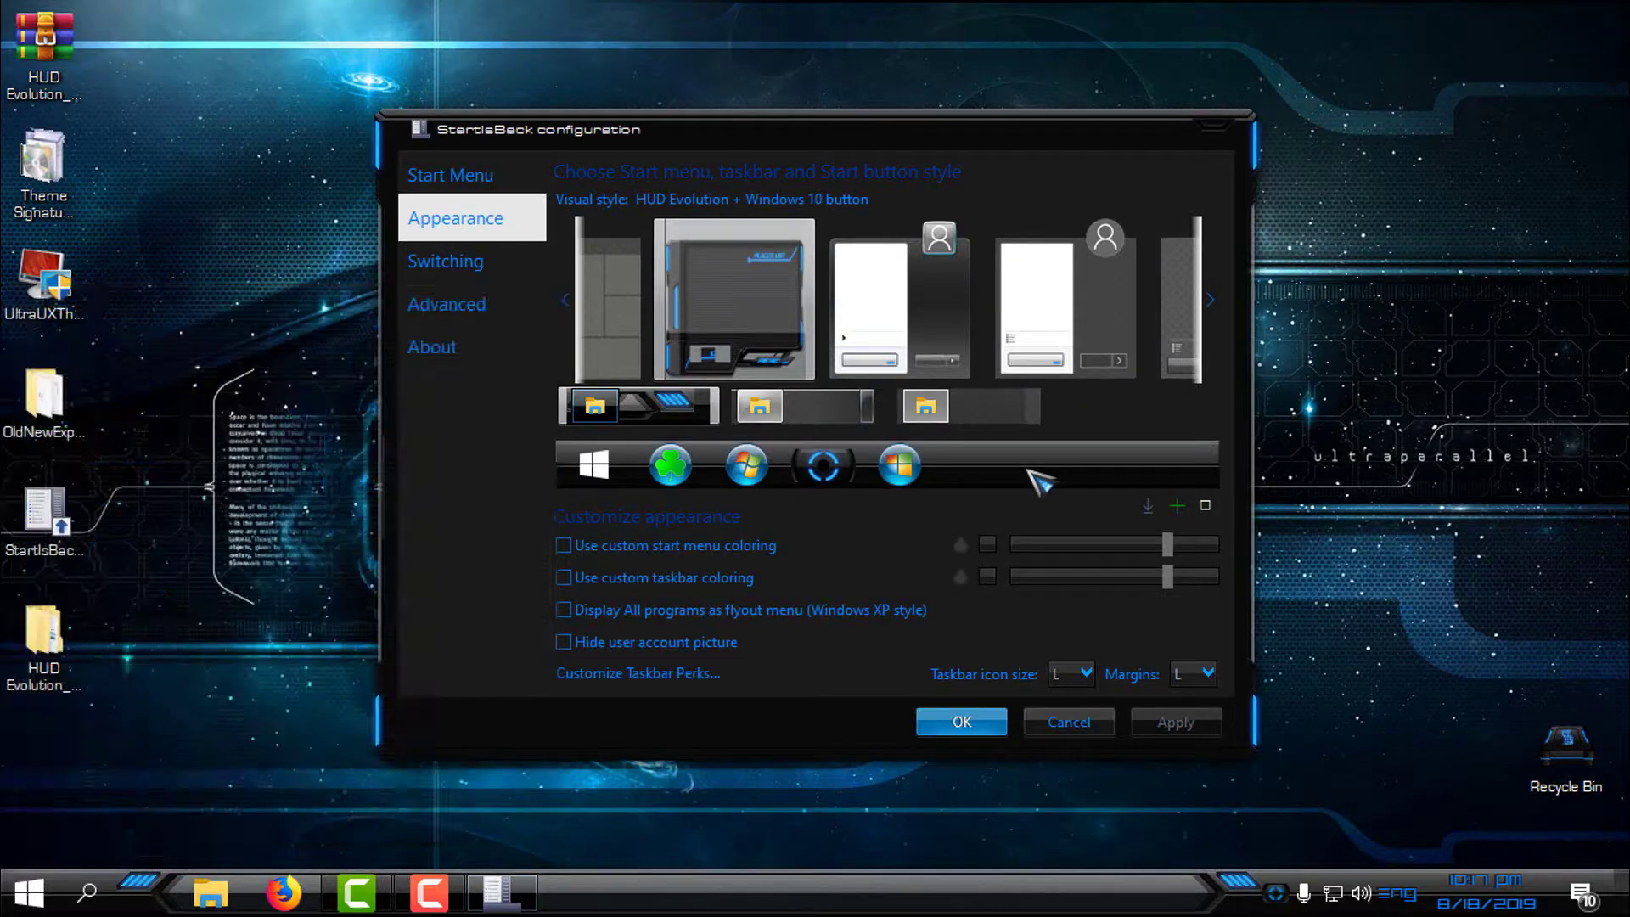
Apply the HUD Start Button Small orb in StartIsBack's Appearance settings and check the Start menu
{"action": "left_click", "coordinate": [827, 474]}
{"action": "left_click", "coordinate": [1165, 724]}
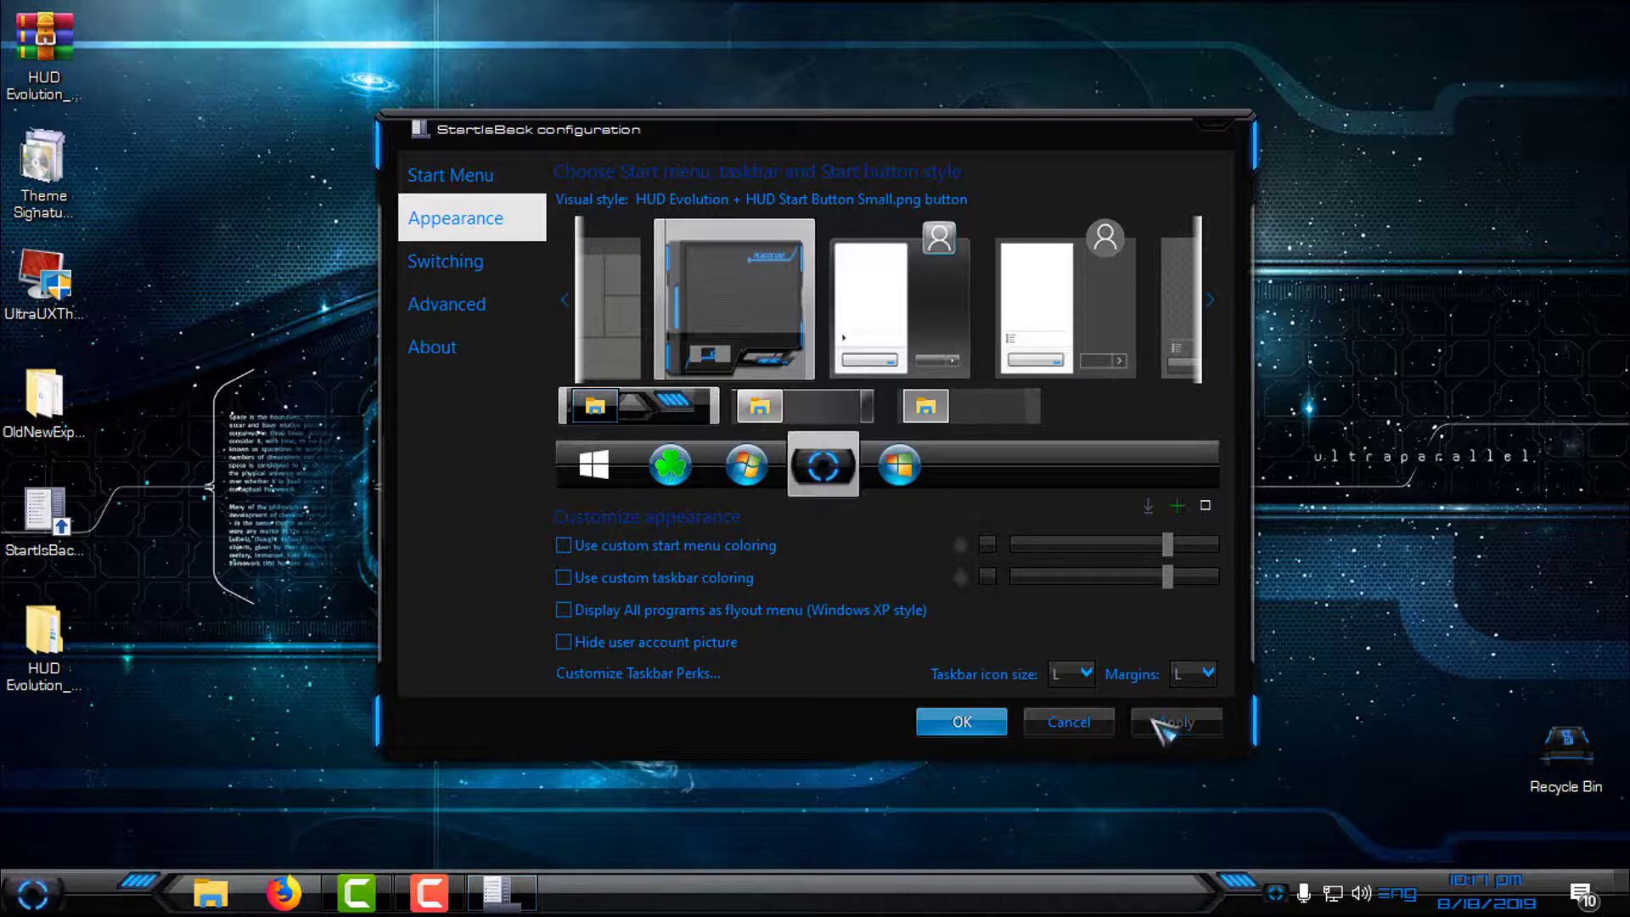
{"action": "left_click", "coordinate": [32, 893]}
{"action": "left_click", "coordinate": [32, 893]}
{"action": "left_click", "coordinate": [977, 489]}
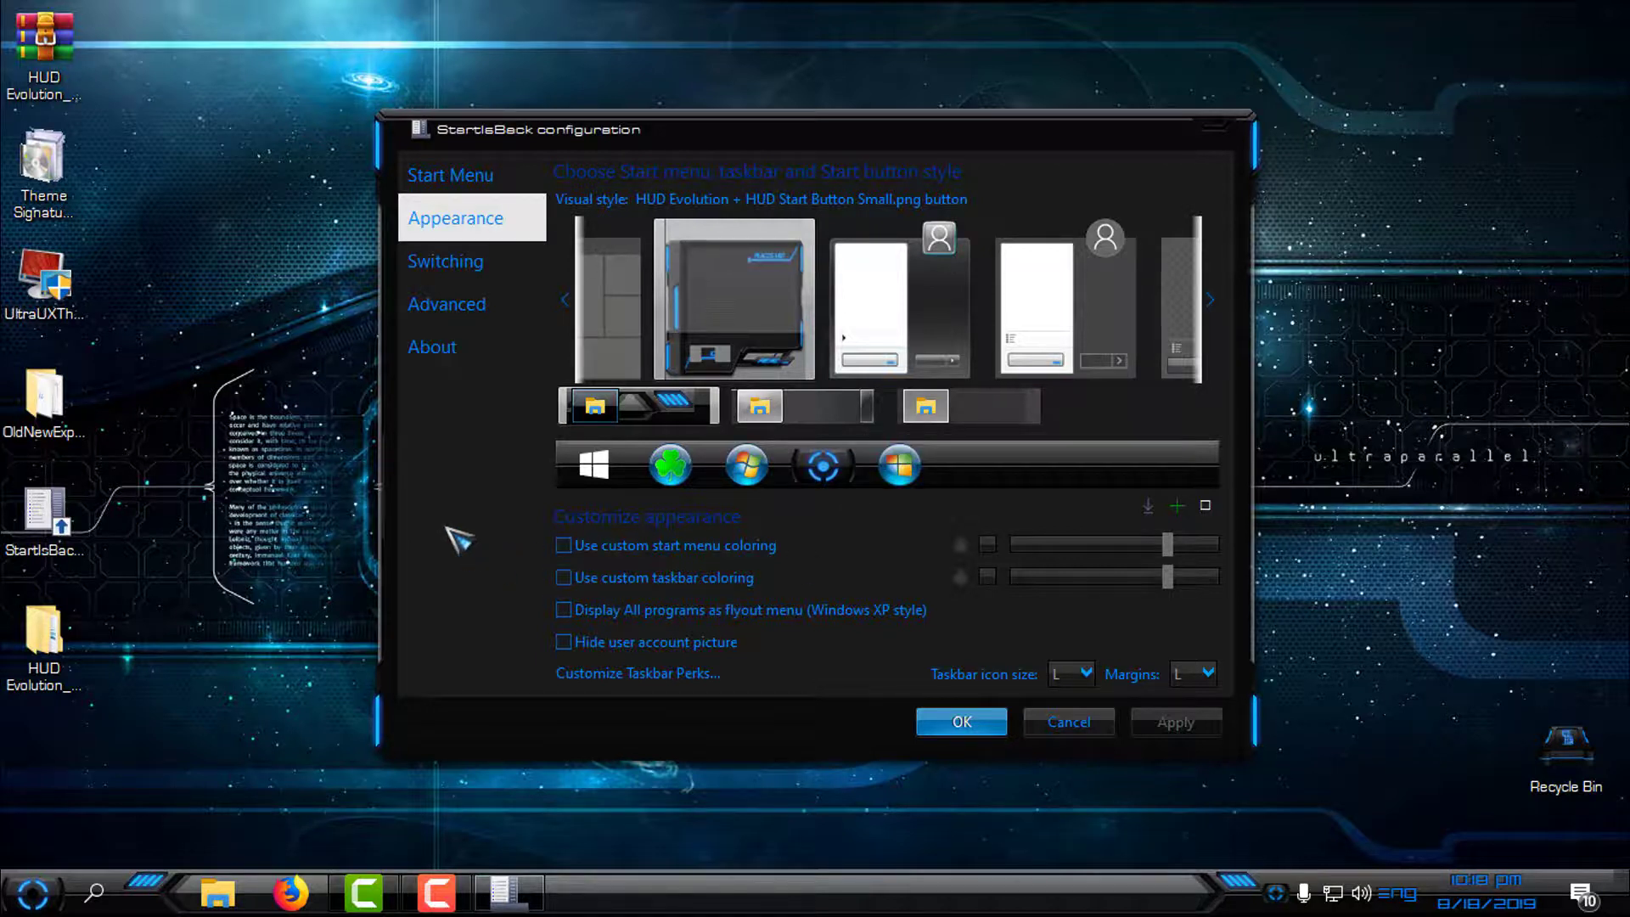
Load the HUD Start Button Small image as a custom Start button from the desktop package's Theme > HUD Evolution > Start Orbs folder
{"action": "left_click", "coordinate": [1189, 512]}
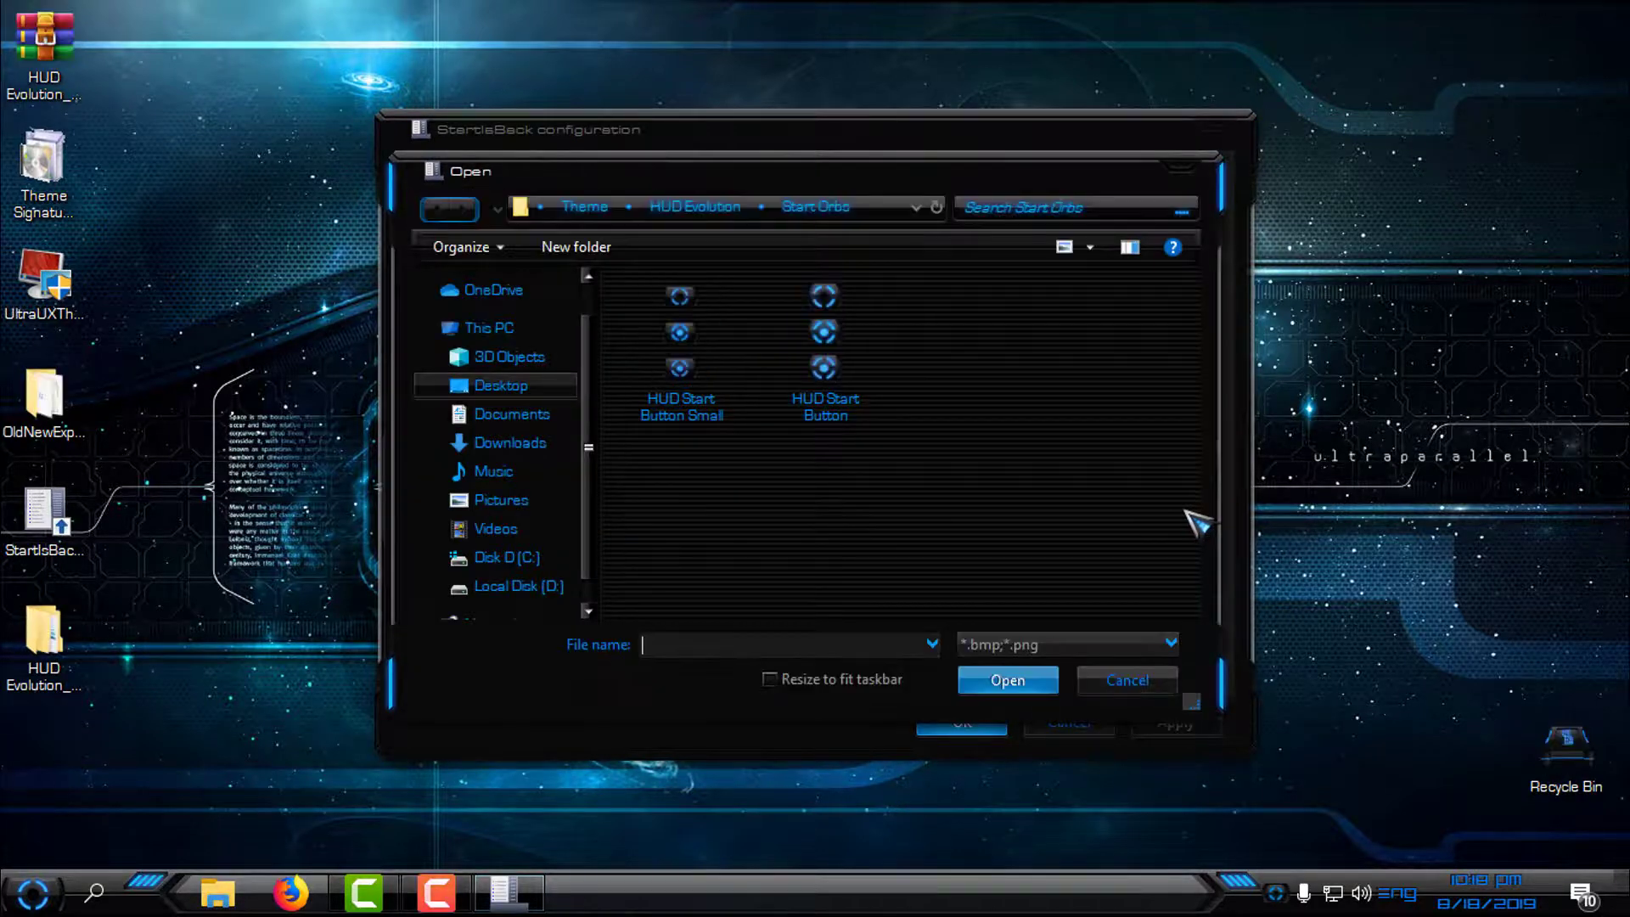
{"action": "left_click", "coordinate": [543, 386]}
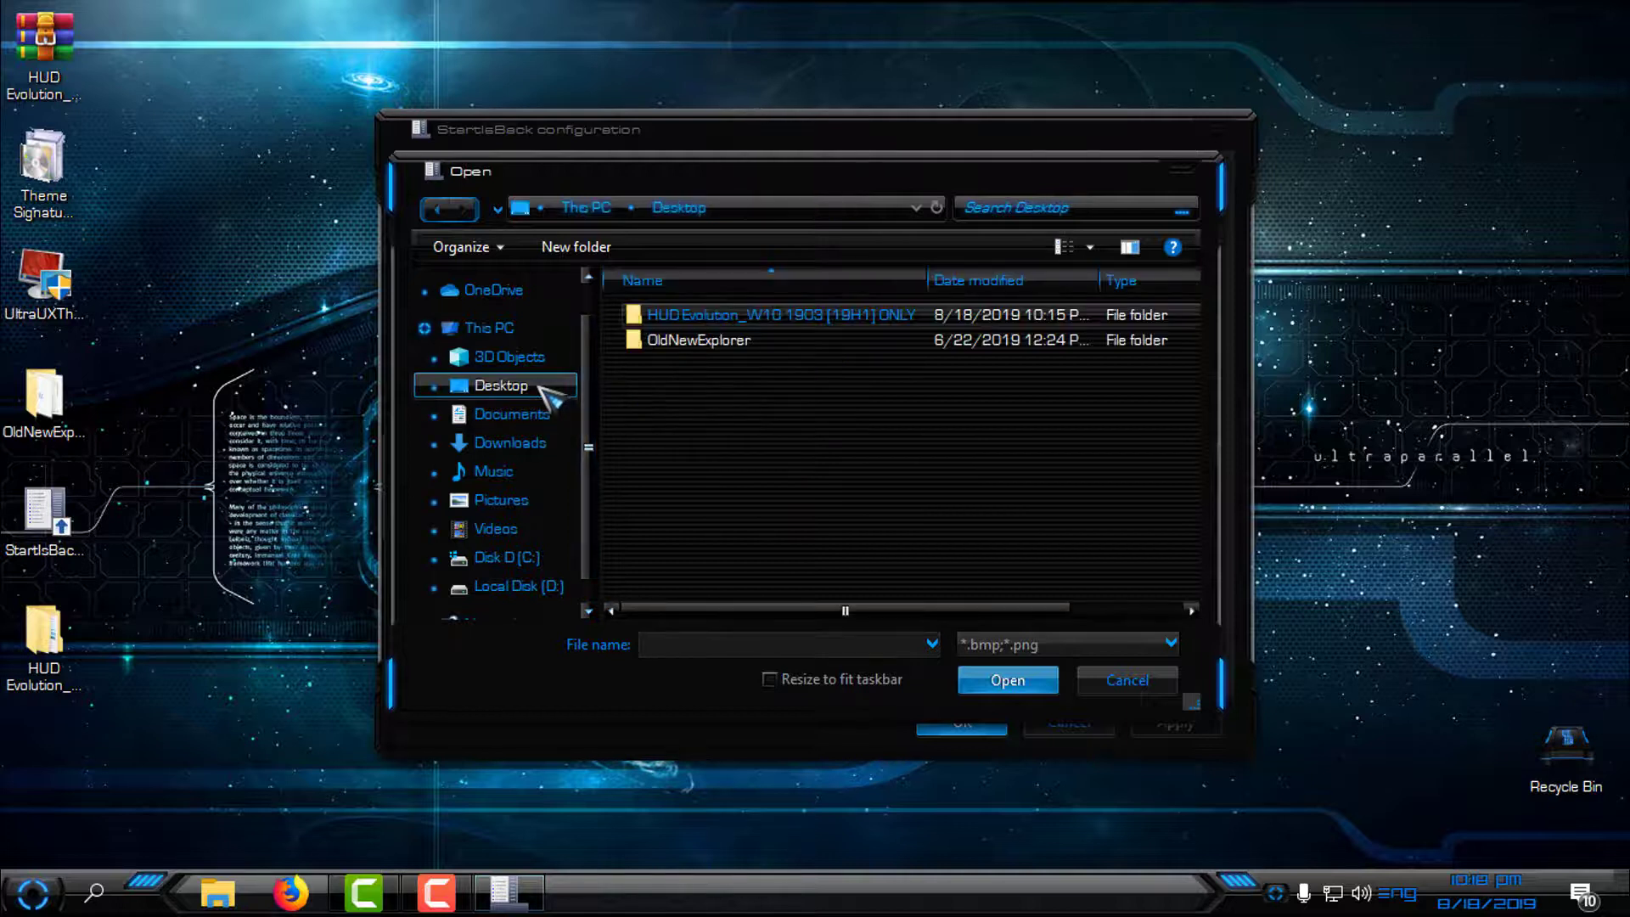
{"action": "left_click", "coordinate": [742, 317]}
{"action": "double_click", "coordinate": [744, 317]}
{"action": "double_click", "coordinate": [755, 315]}
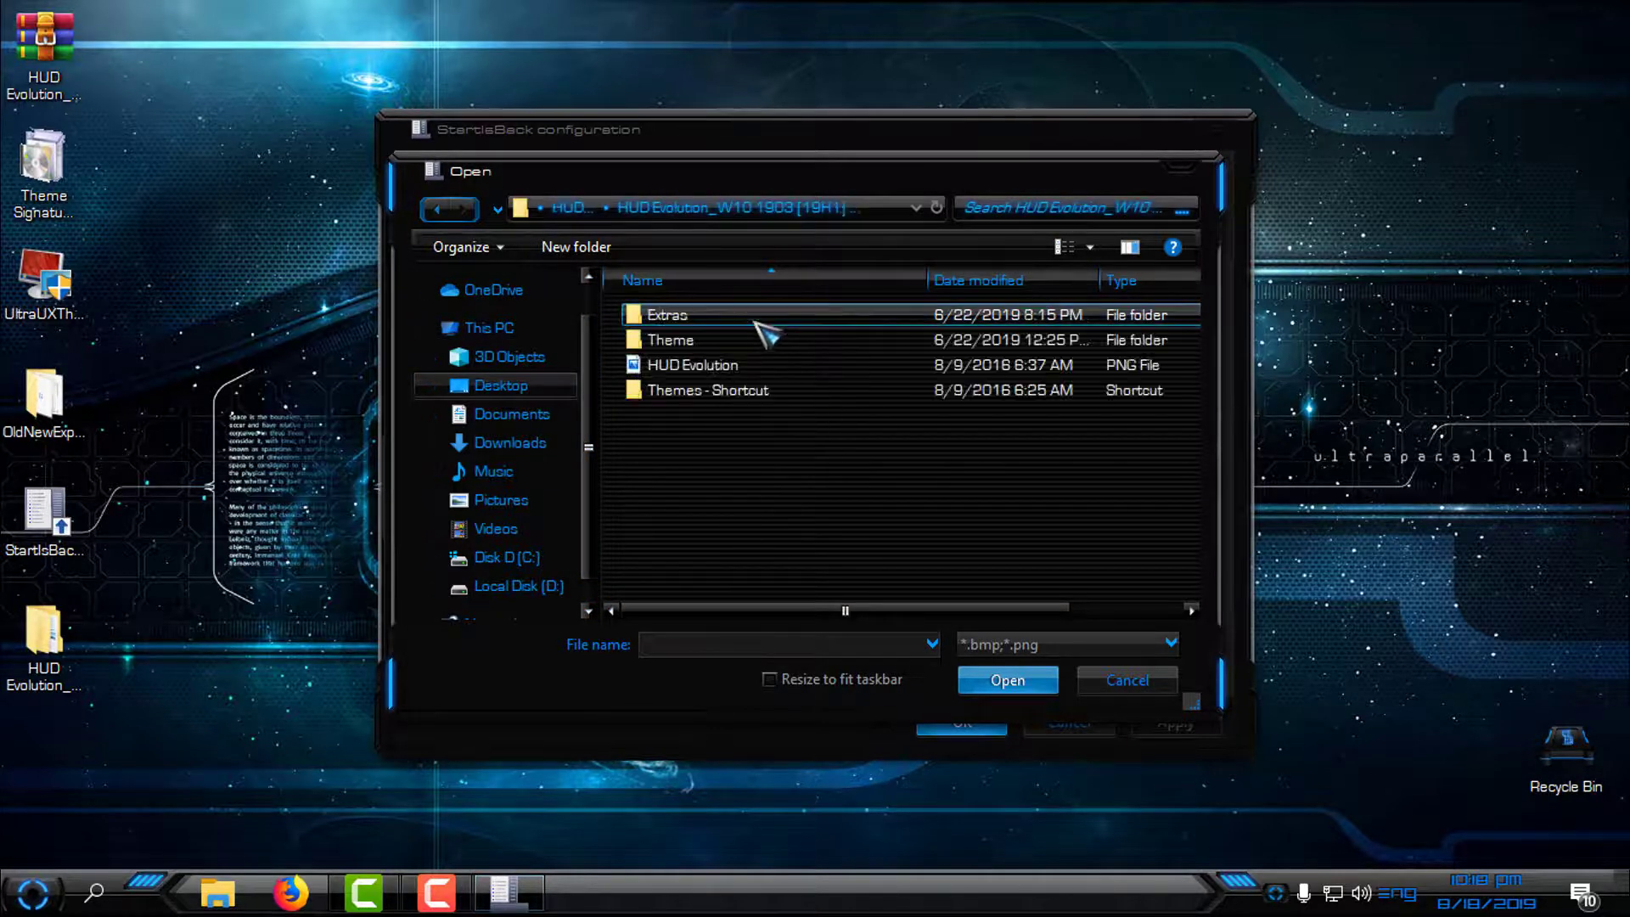
{"action": "double_click", "coordinate": [684, 341]}
{"action": "double_click", "coordinate": [692, 315]}
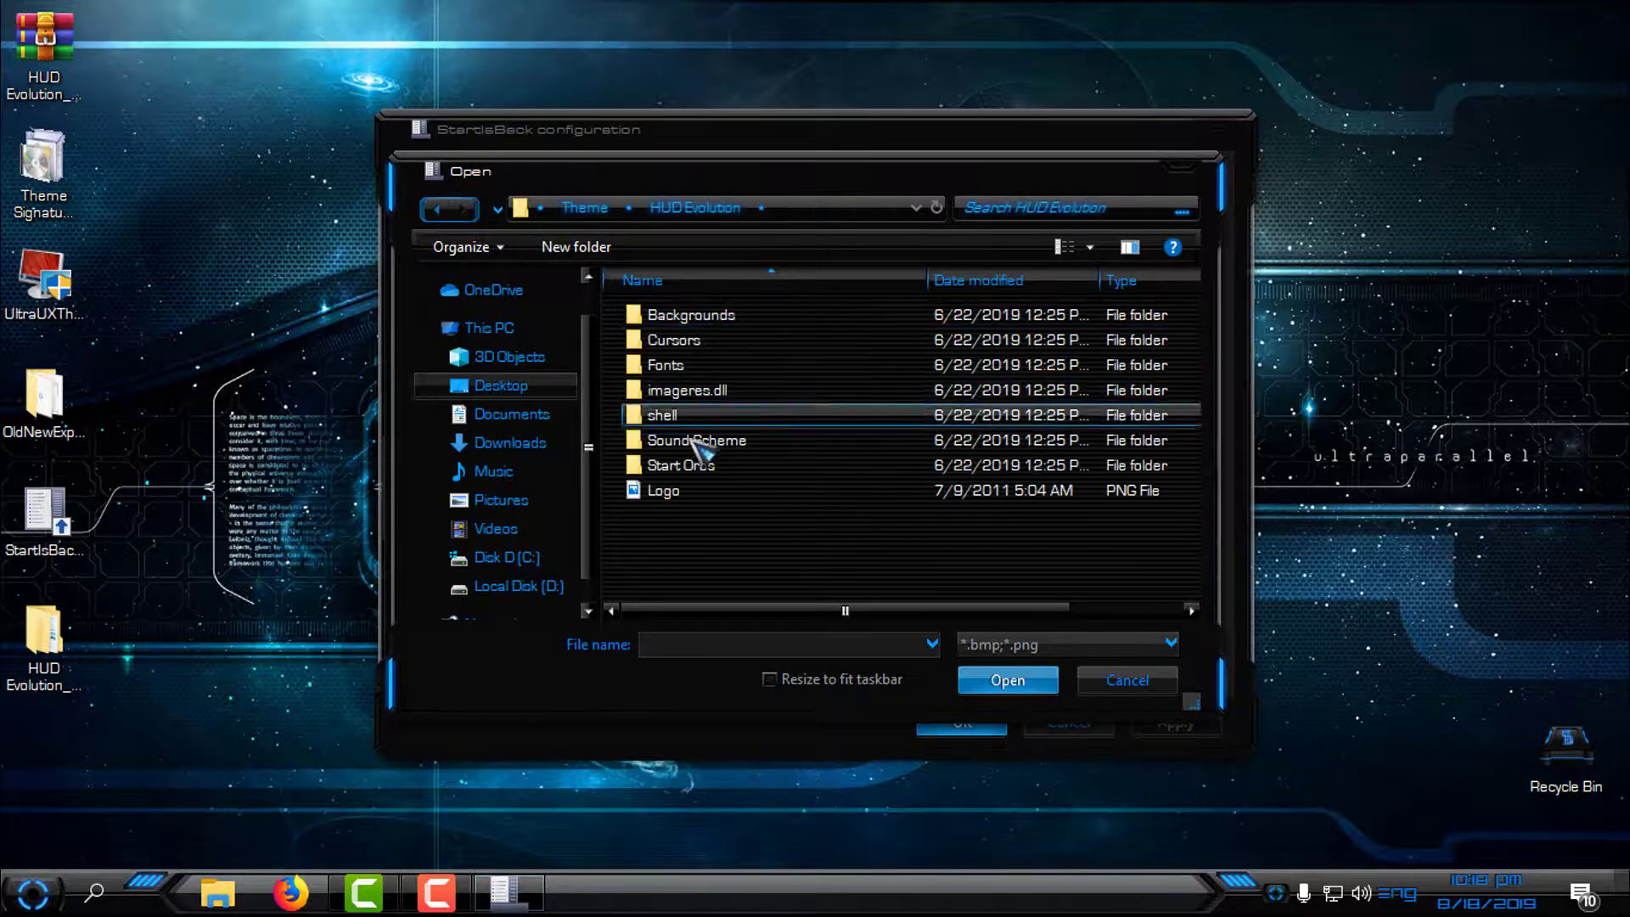
{"action": "double_click", "coordinate": [688, 467]}
{"action": "left_click", "coordinate": [722, 357]}
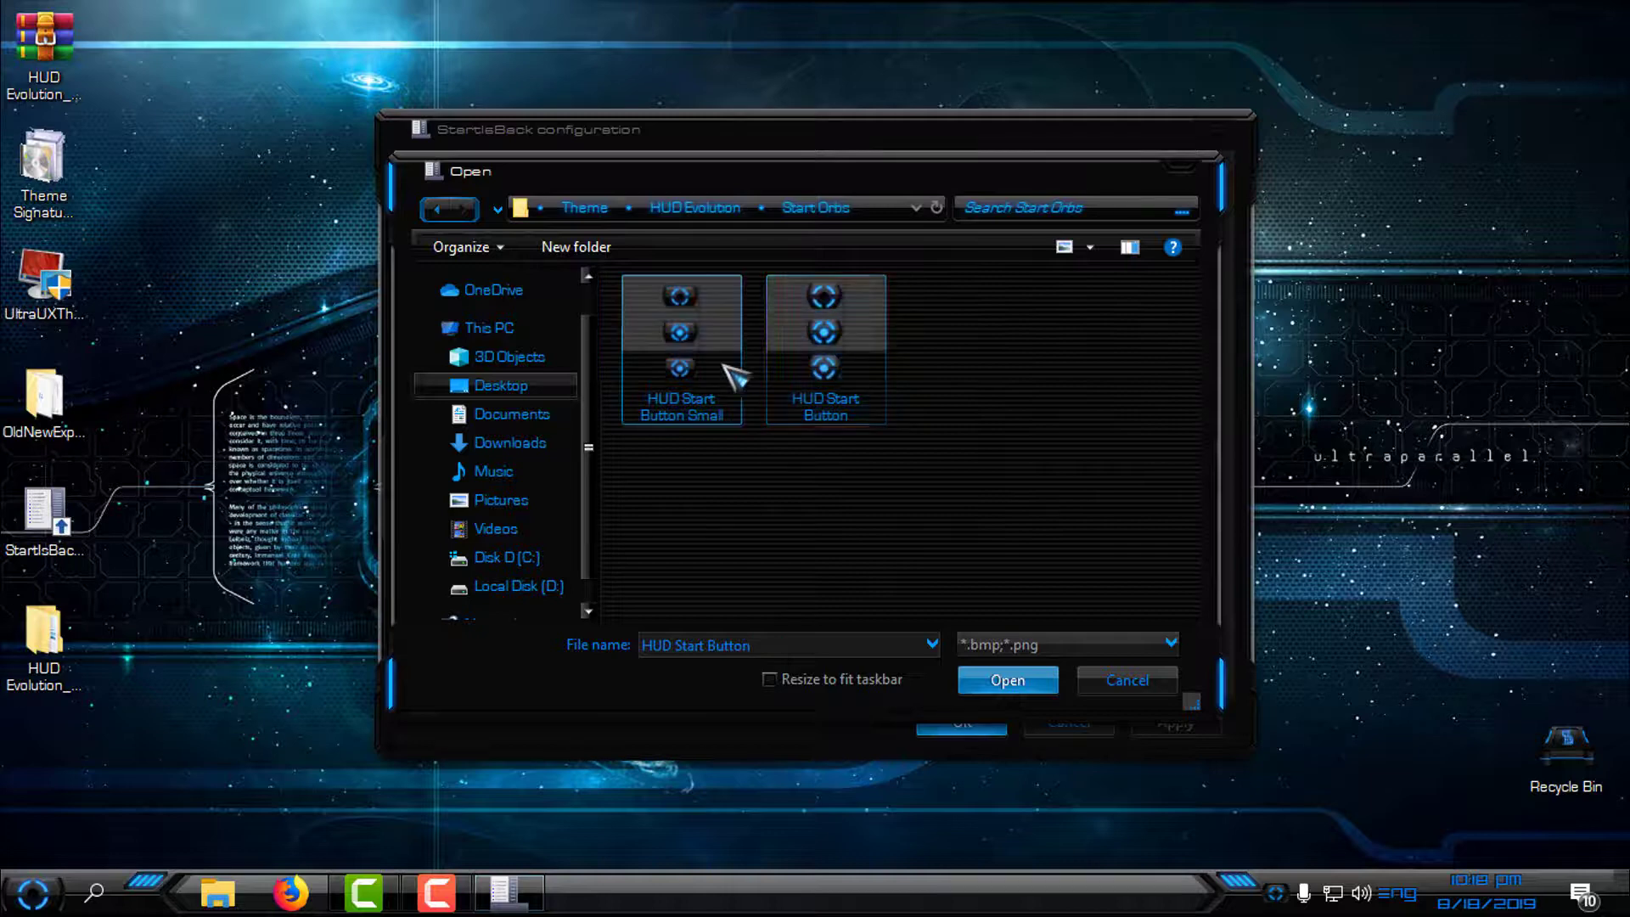
{"action": "left_click", "coordinate": [1008, 681]}
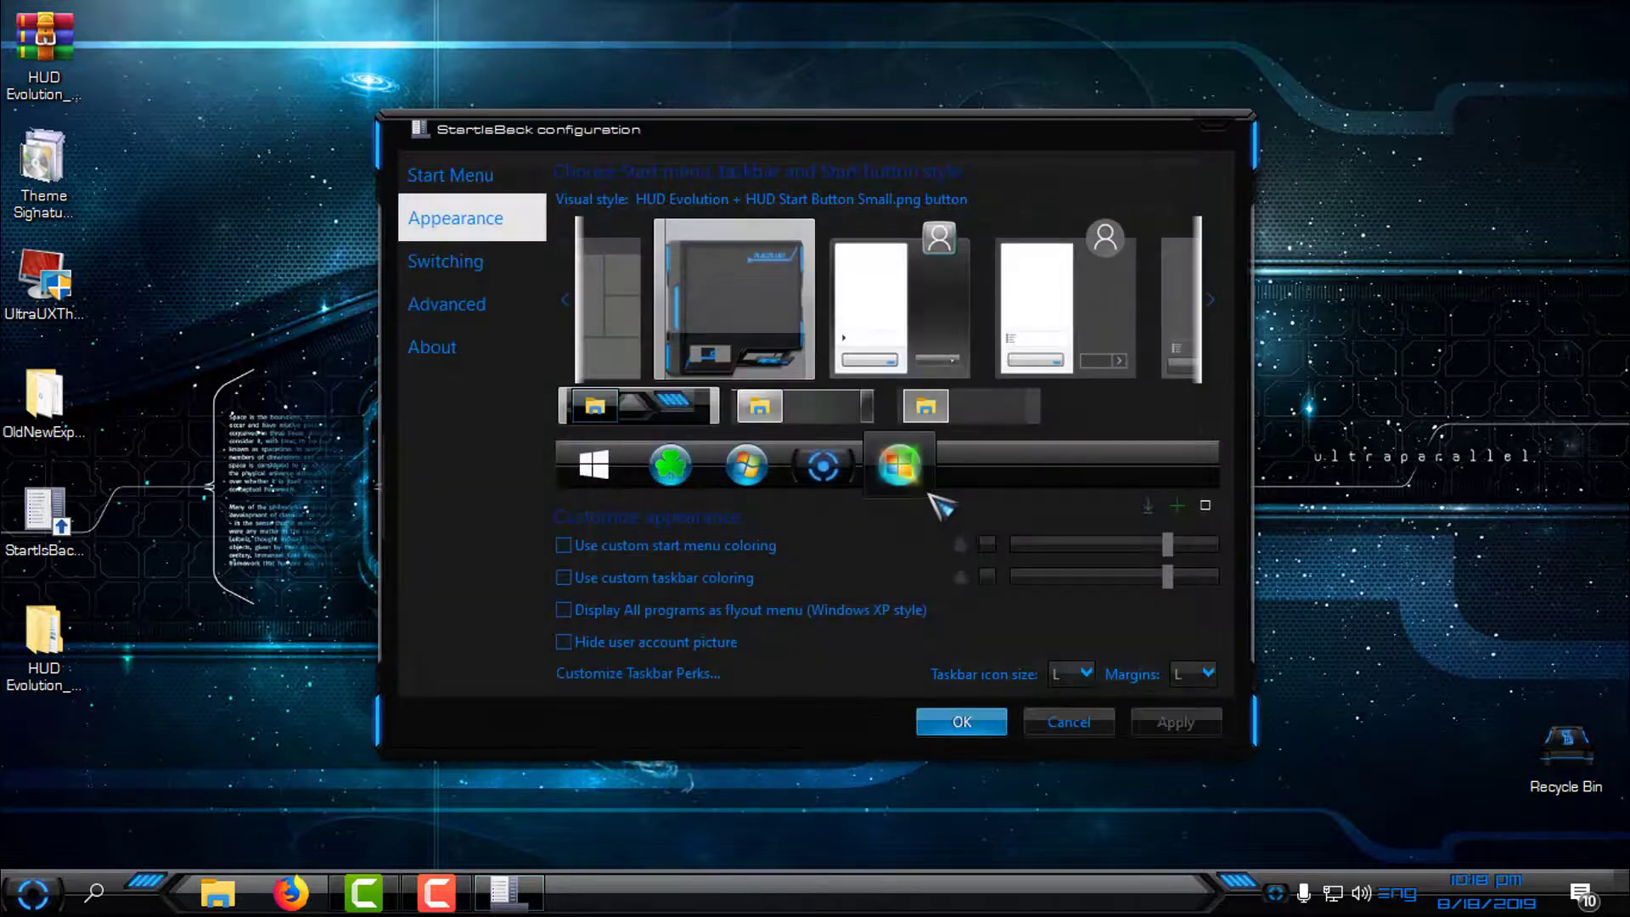
Choose the HUD orb as the Start button, confirm the StartIsBack configuration and show the Start menu
{"action": "left_click", "coordinate": [823, 465]}
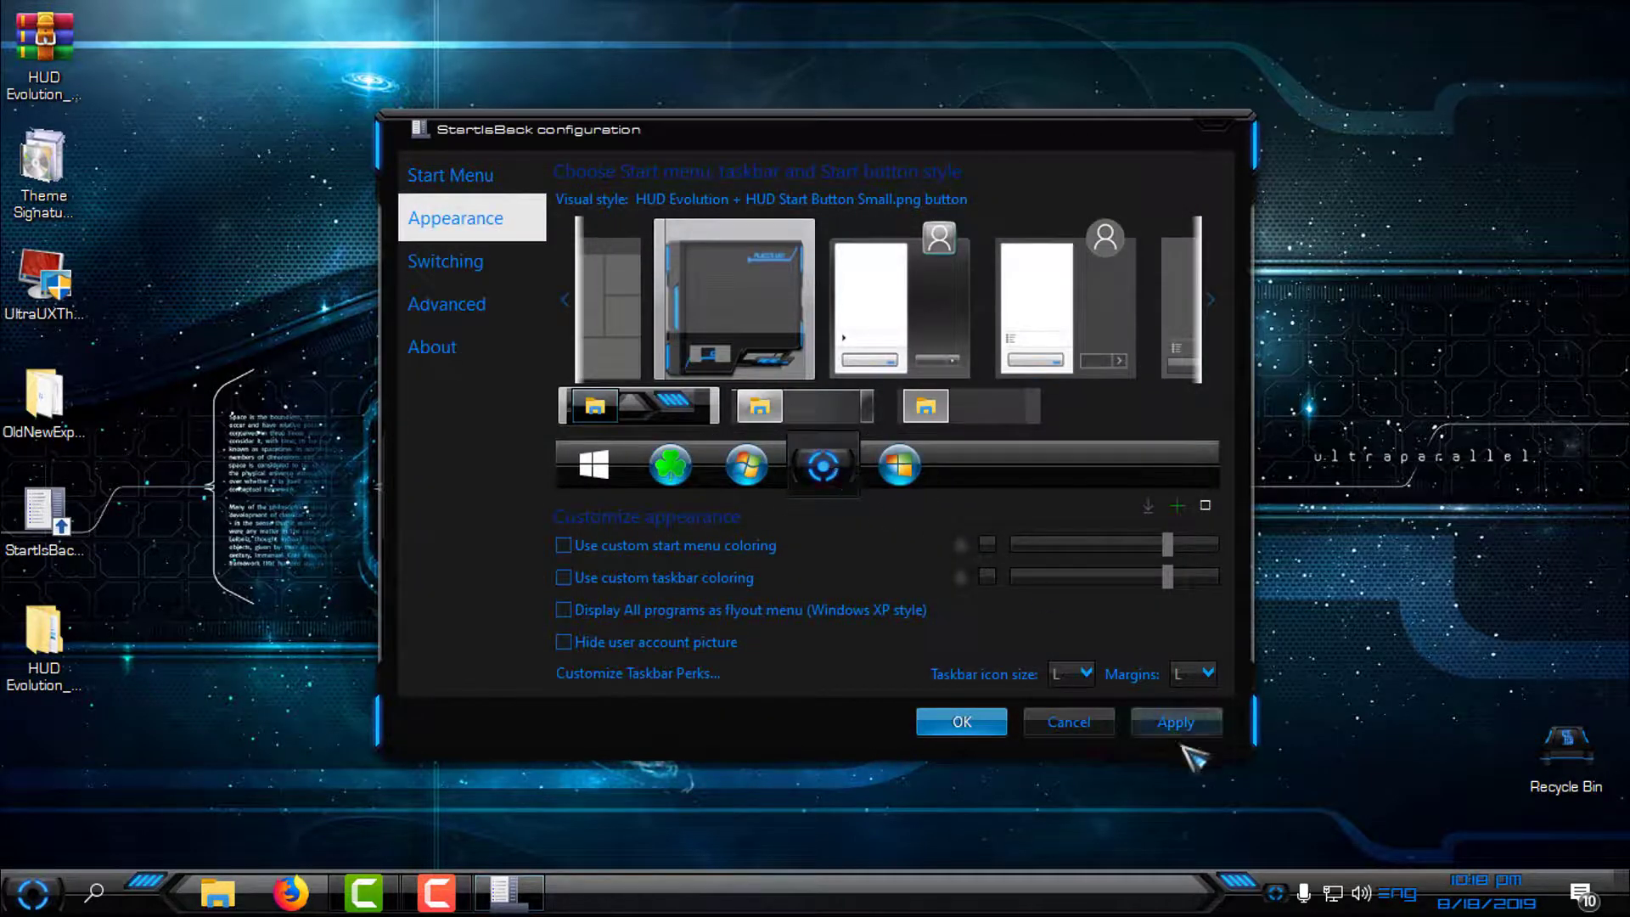
{"action": "left_click", "coordinate": [985, 737]}
{"action": "key", "text": "super"}
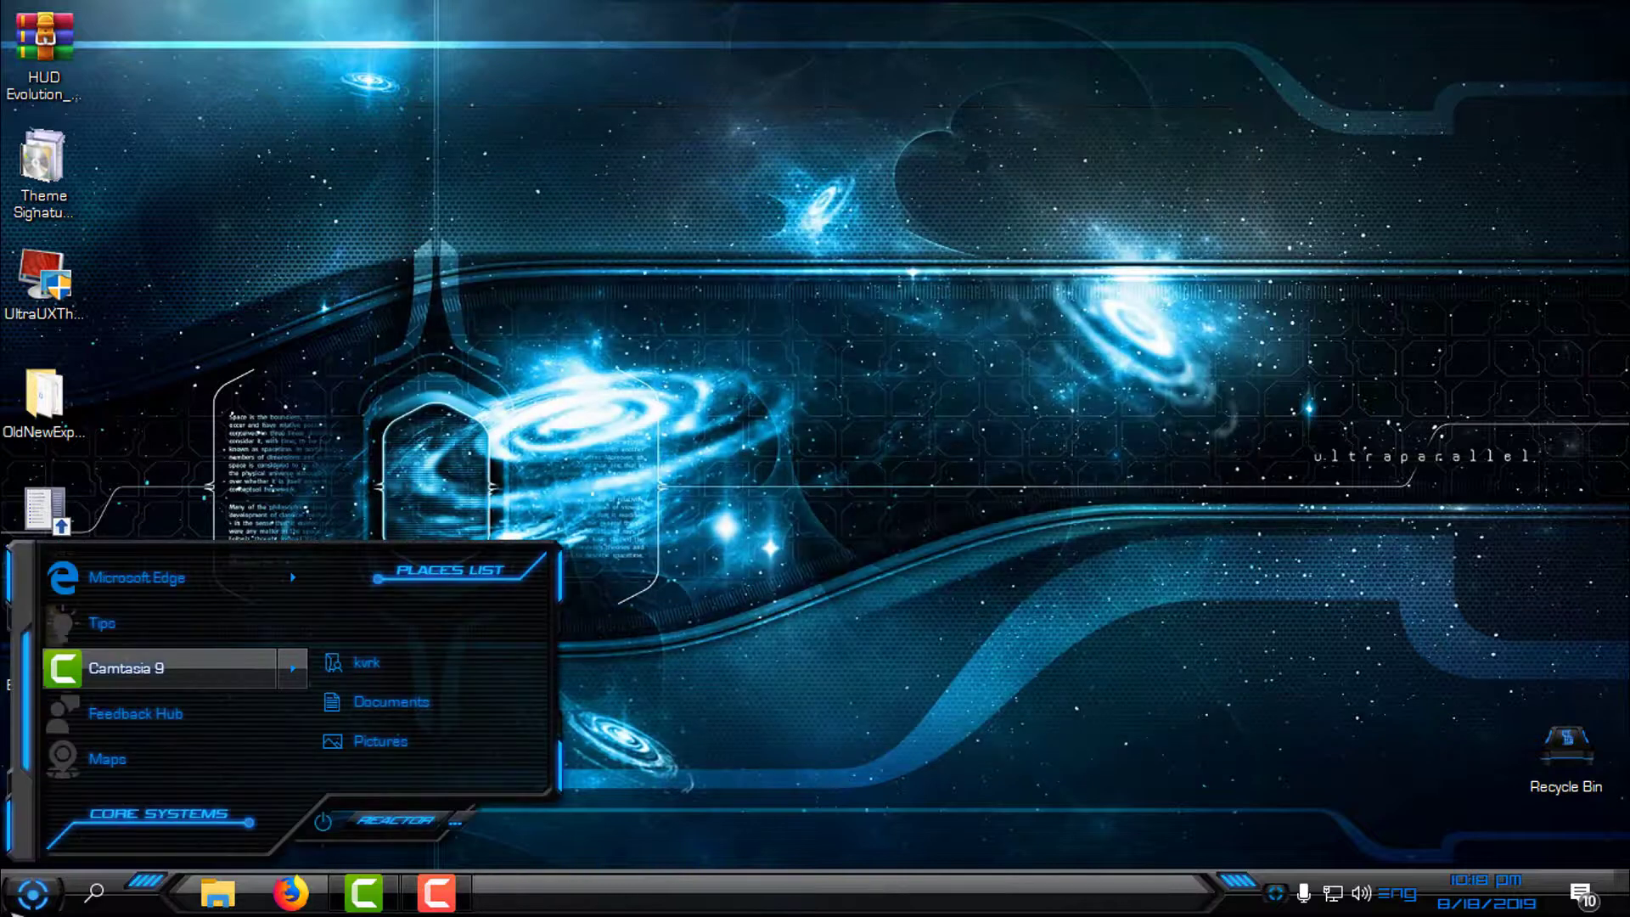
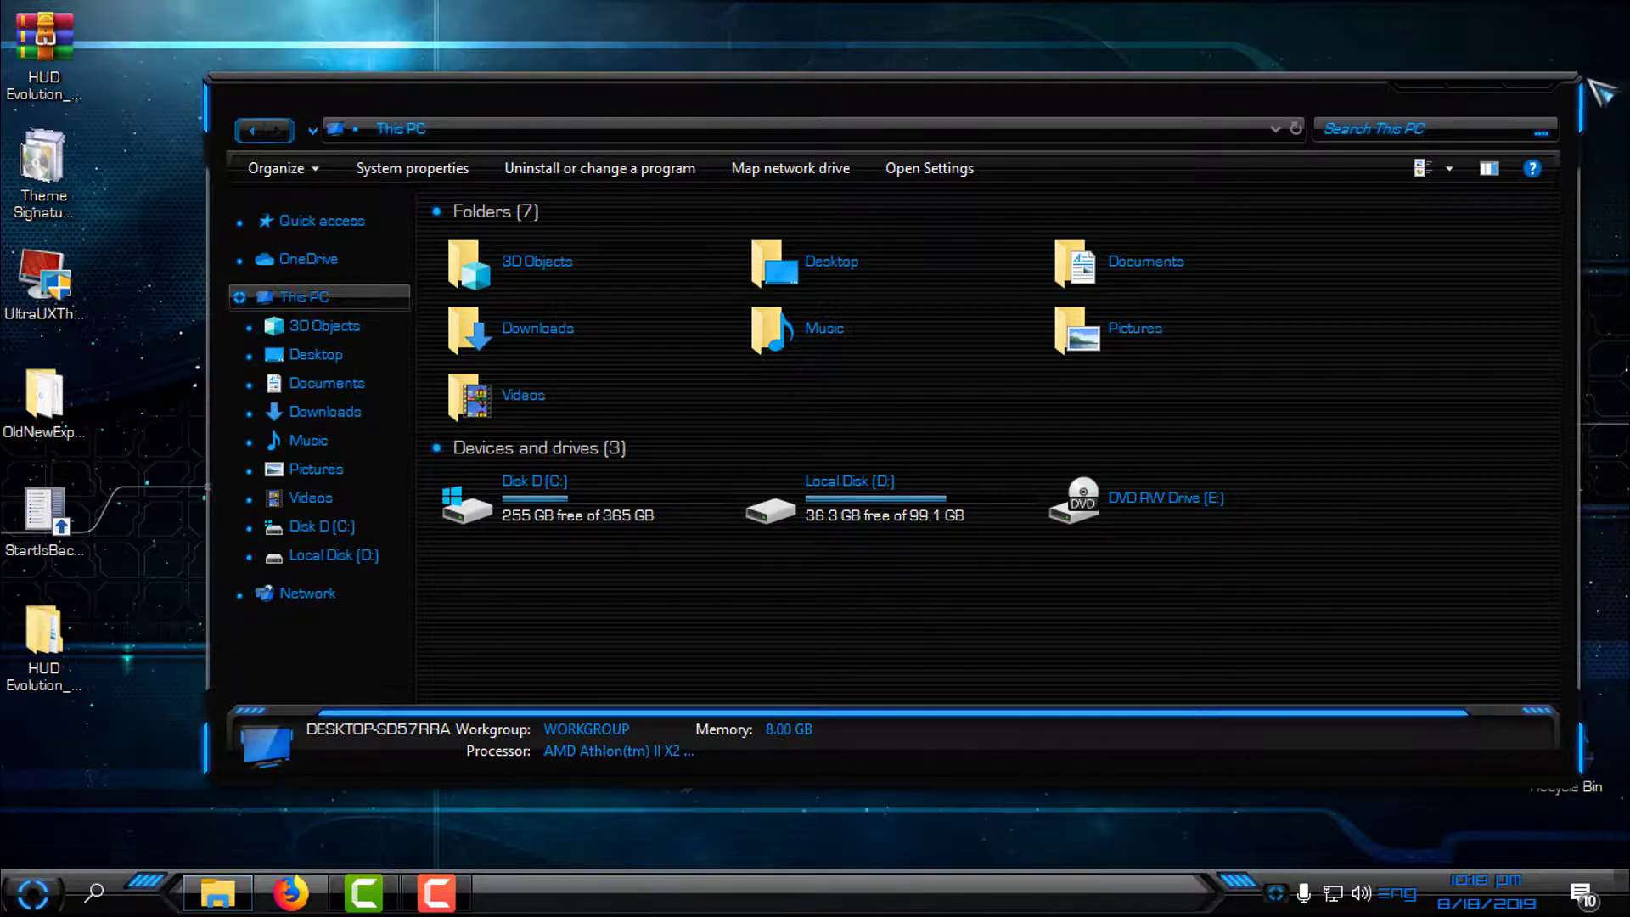
Examine the theme's window frame by resizing, moving and maximizing the This PC window, and close it
{"action": "left_click_drag", "start_coordinate": [214, 79], "coordinate": [498, 202]}
{"action": "left_click_drag", "start_coordinate": [649, 204], "coordinate": [646, 193]}
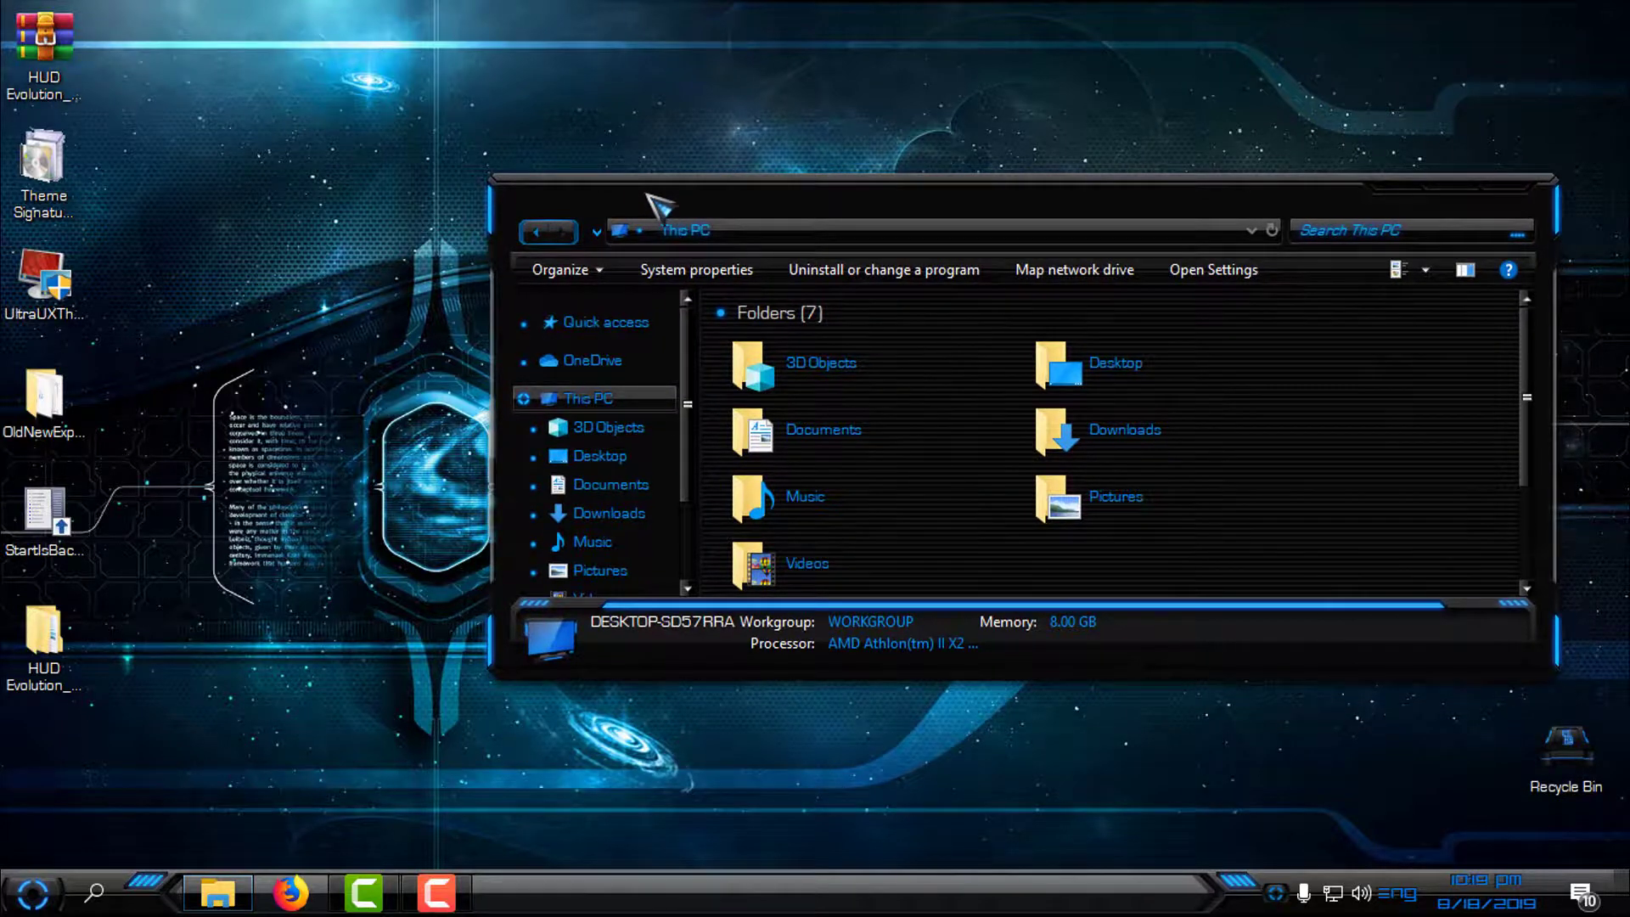
{"action": "left_click", "coordinate": [1460, 202]}
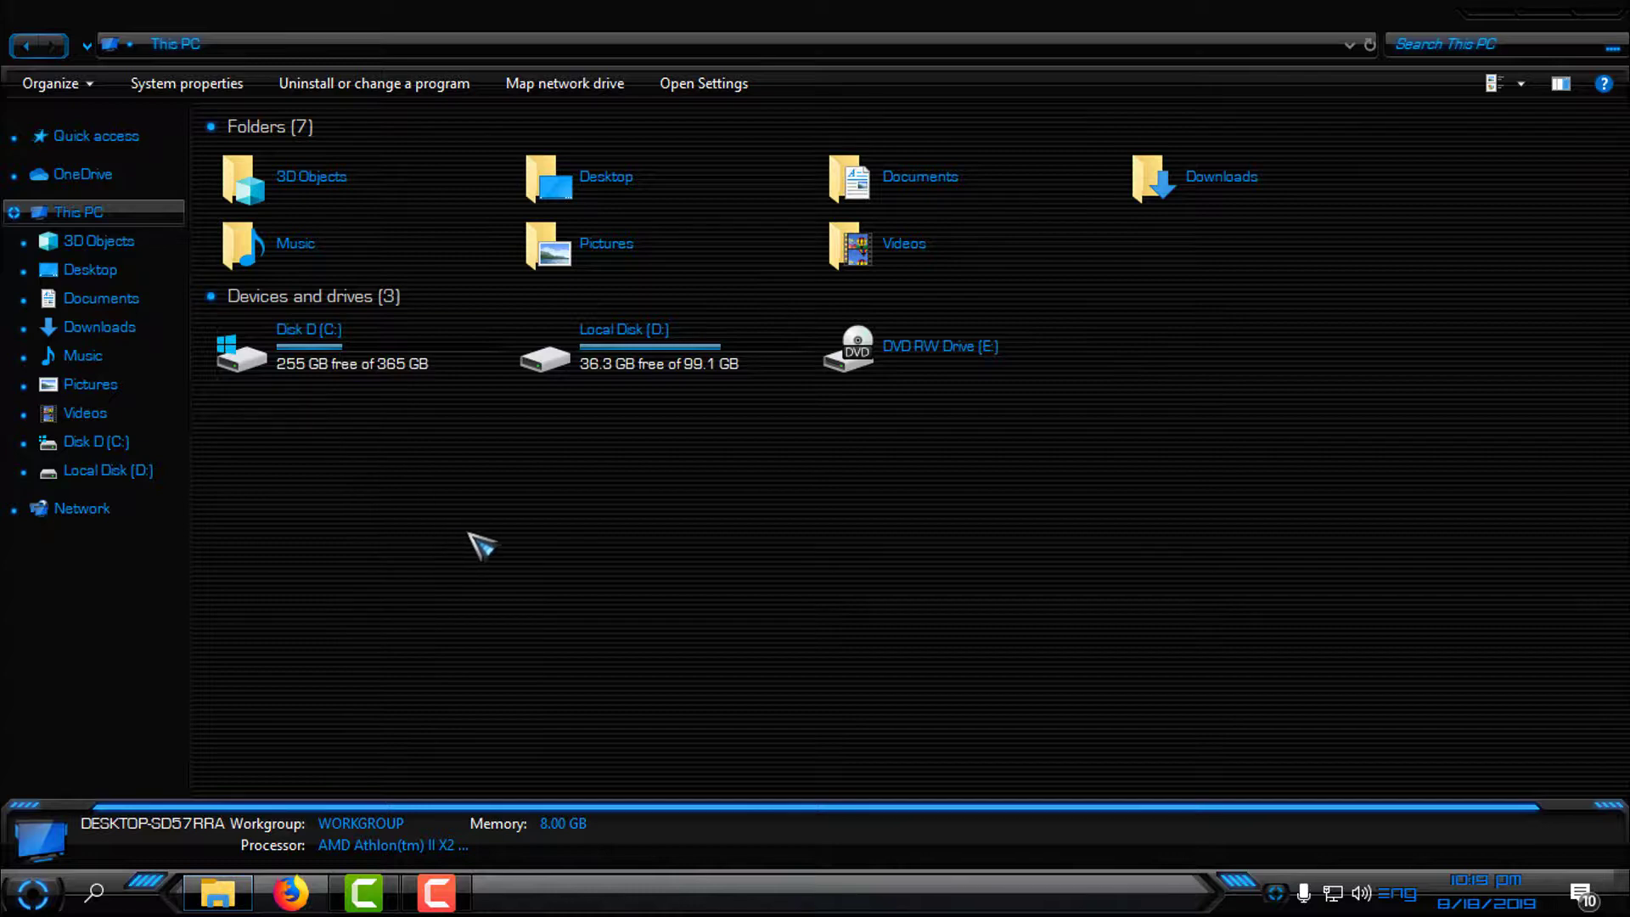
{"action": "left_click_drag", "start_coordinate": [720, 13], "coordinate": [811, 143]}
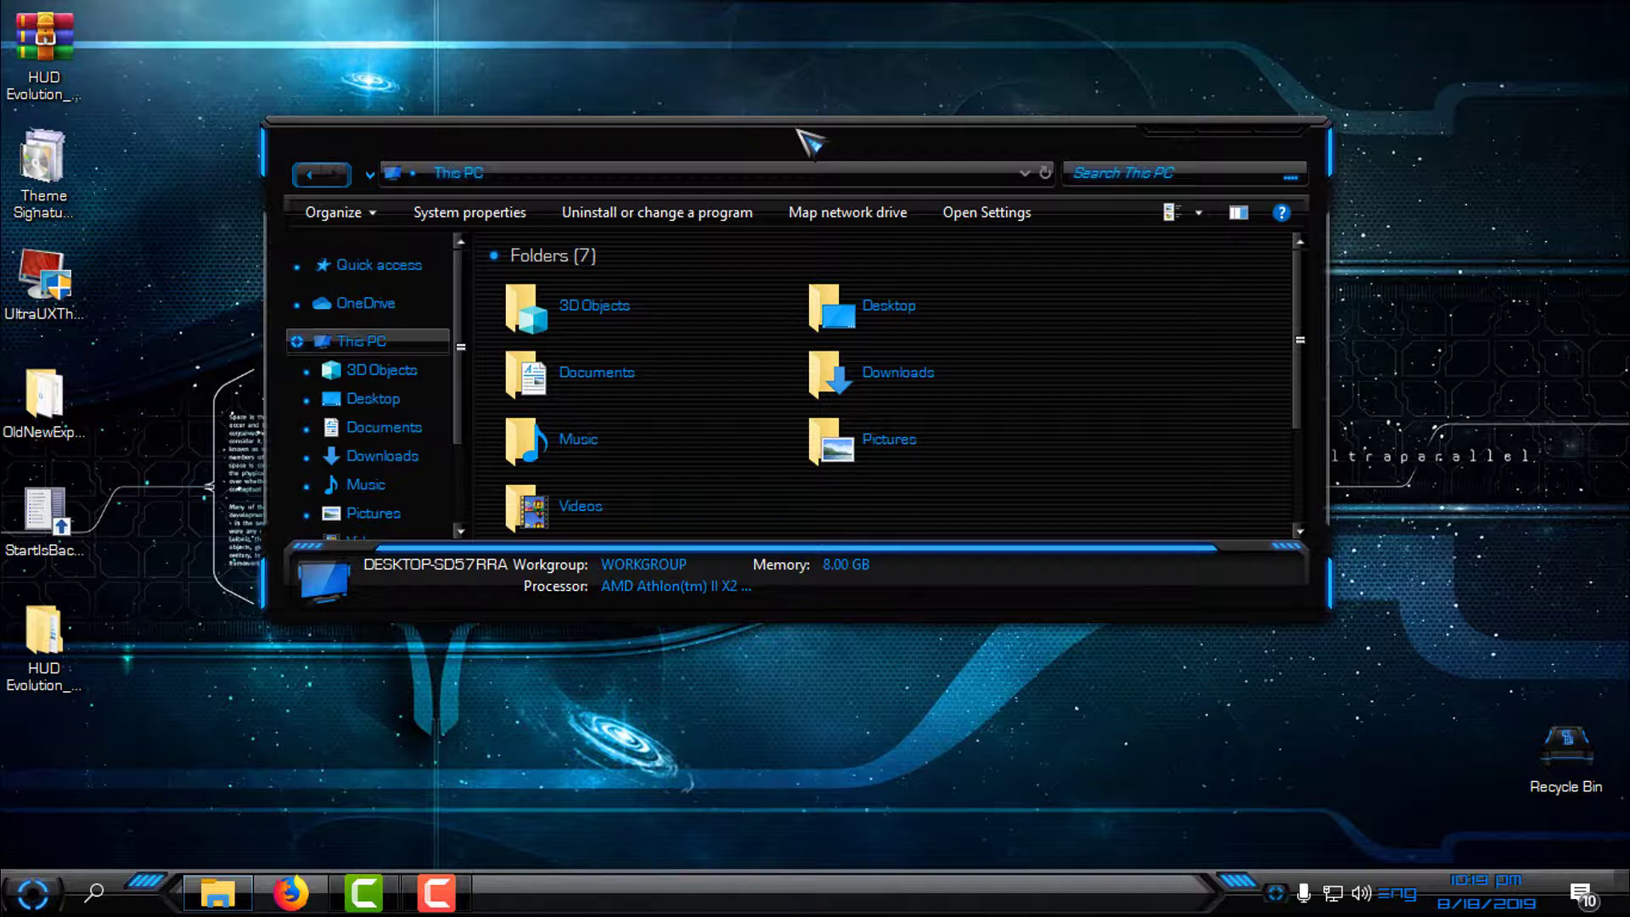
{"action": "left_click", "coordinate": [1247, 138]}
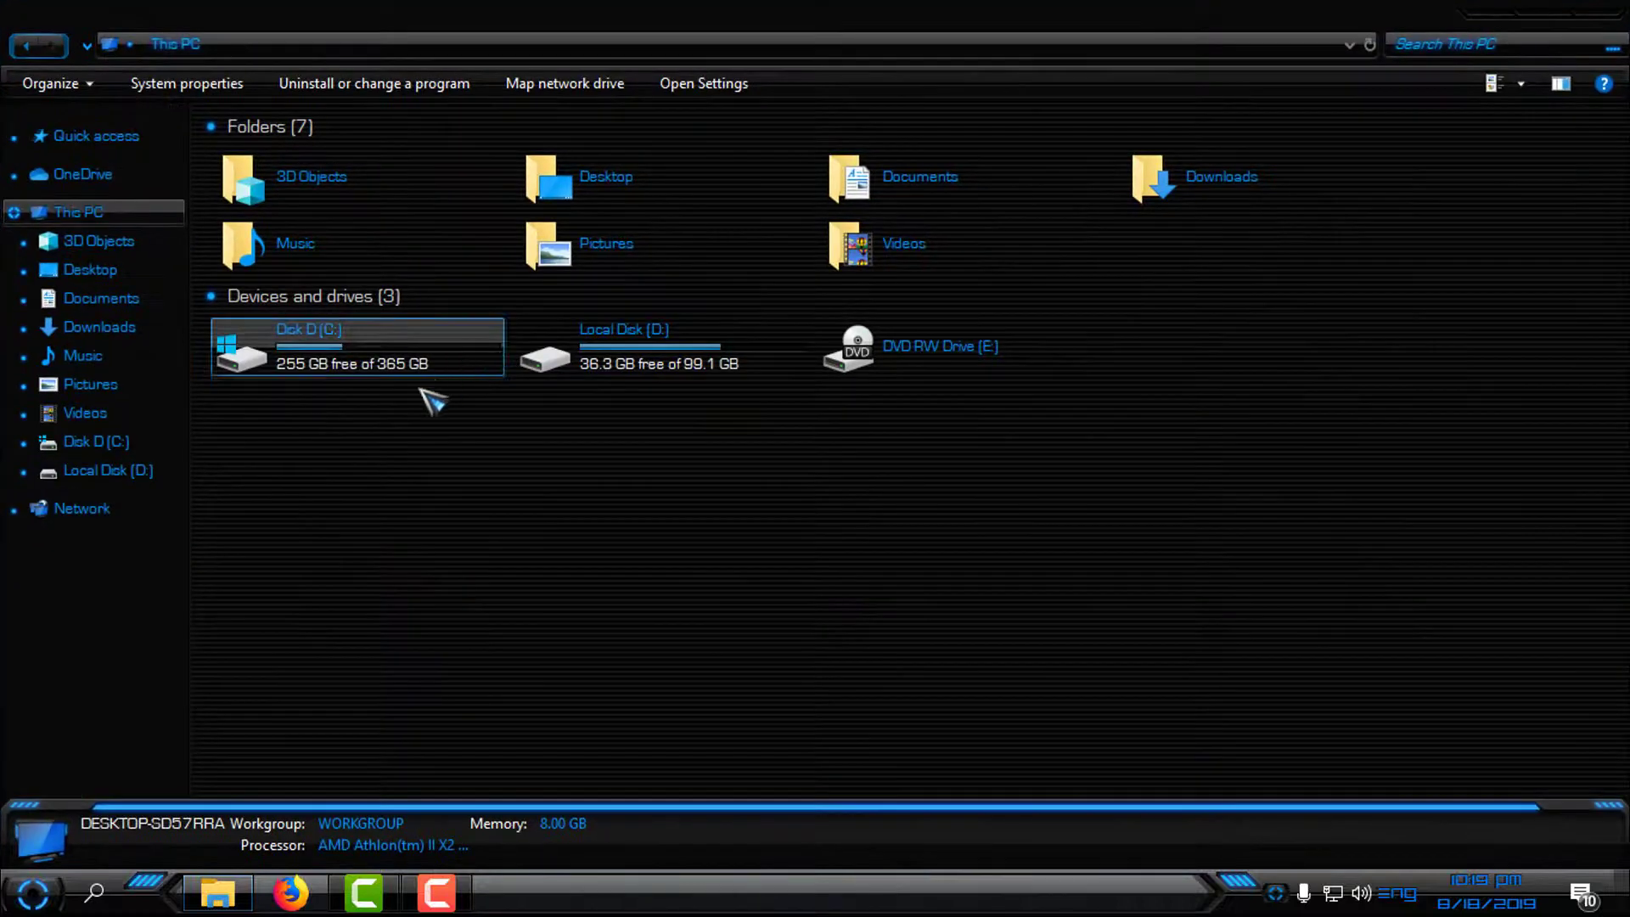
{"action": "left_click", "coordinate": [207, 127]}
{"action": "left_click", "coordinate": [1610, 15]}
Refresh the desktop and check the themed context menu, Start menu and File Explorer's Quick access window
{"action": "right_click", "coordinate": [678, 230]}
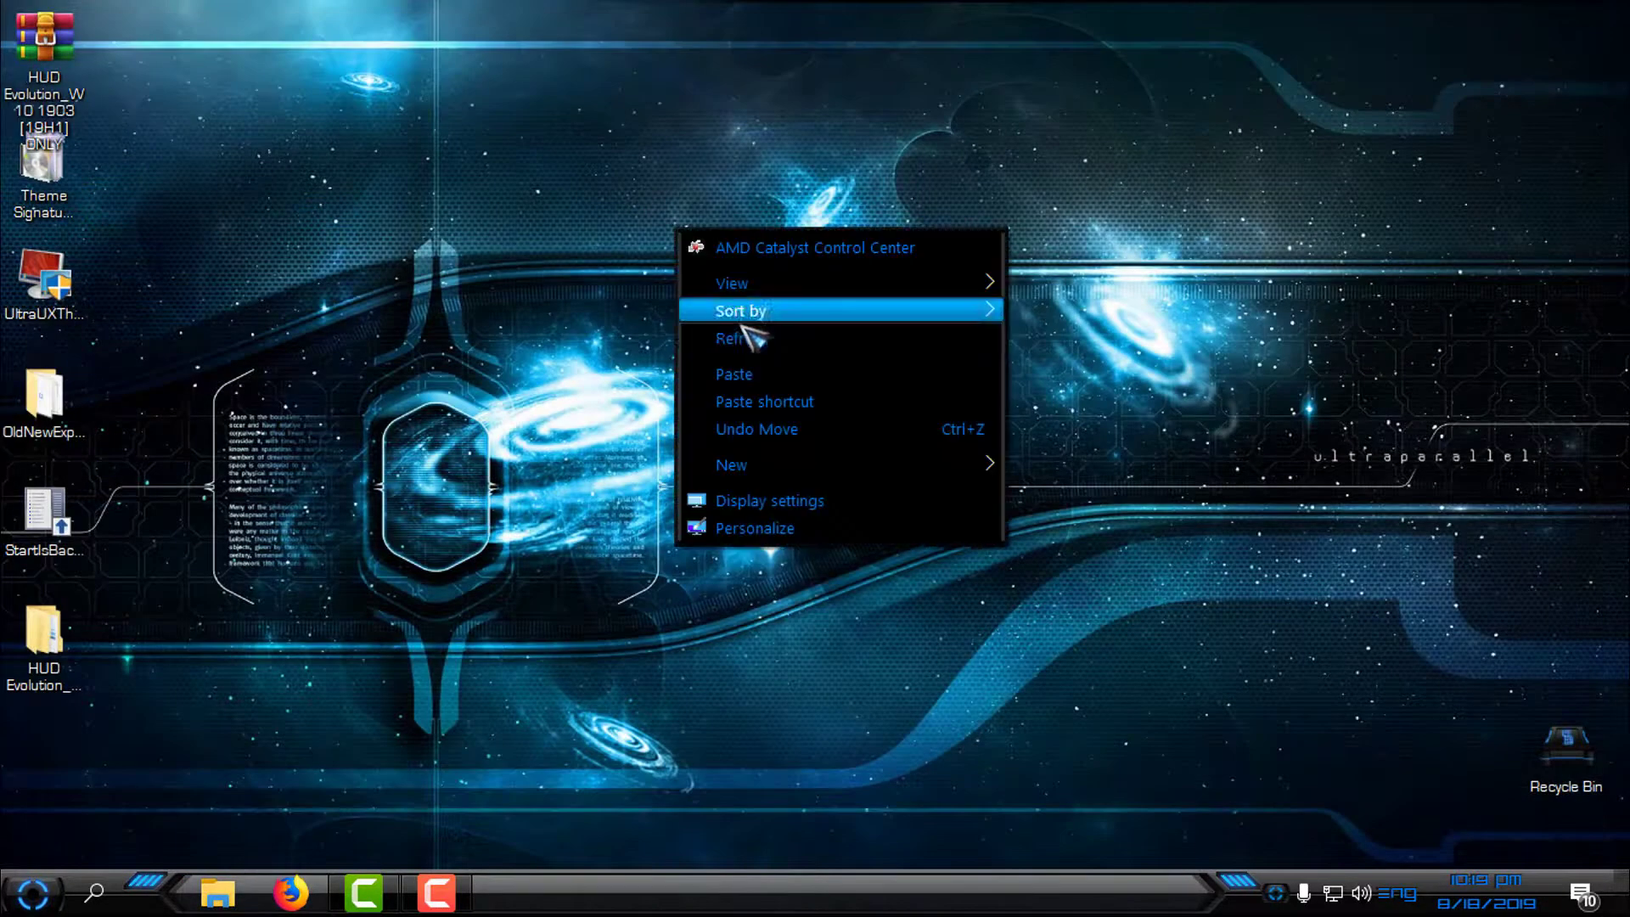
{"action": "left_click", "coordinate": [743, 338]}
{"action": "key", "text": "super"}
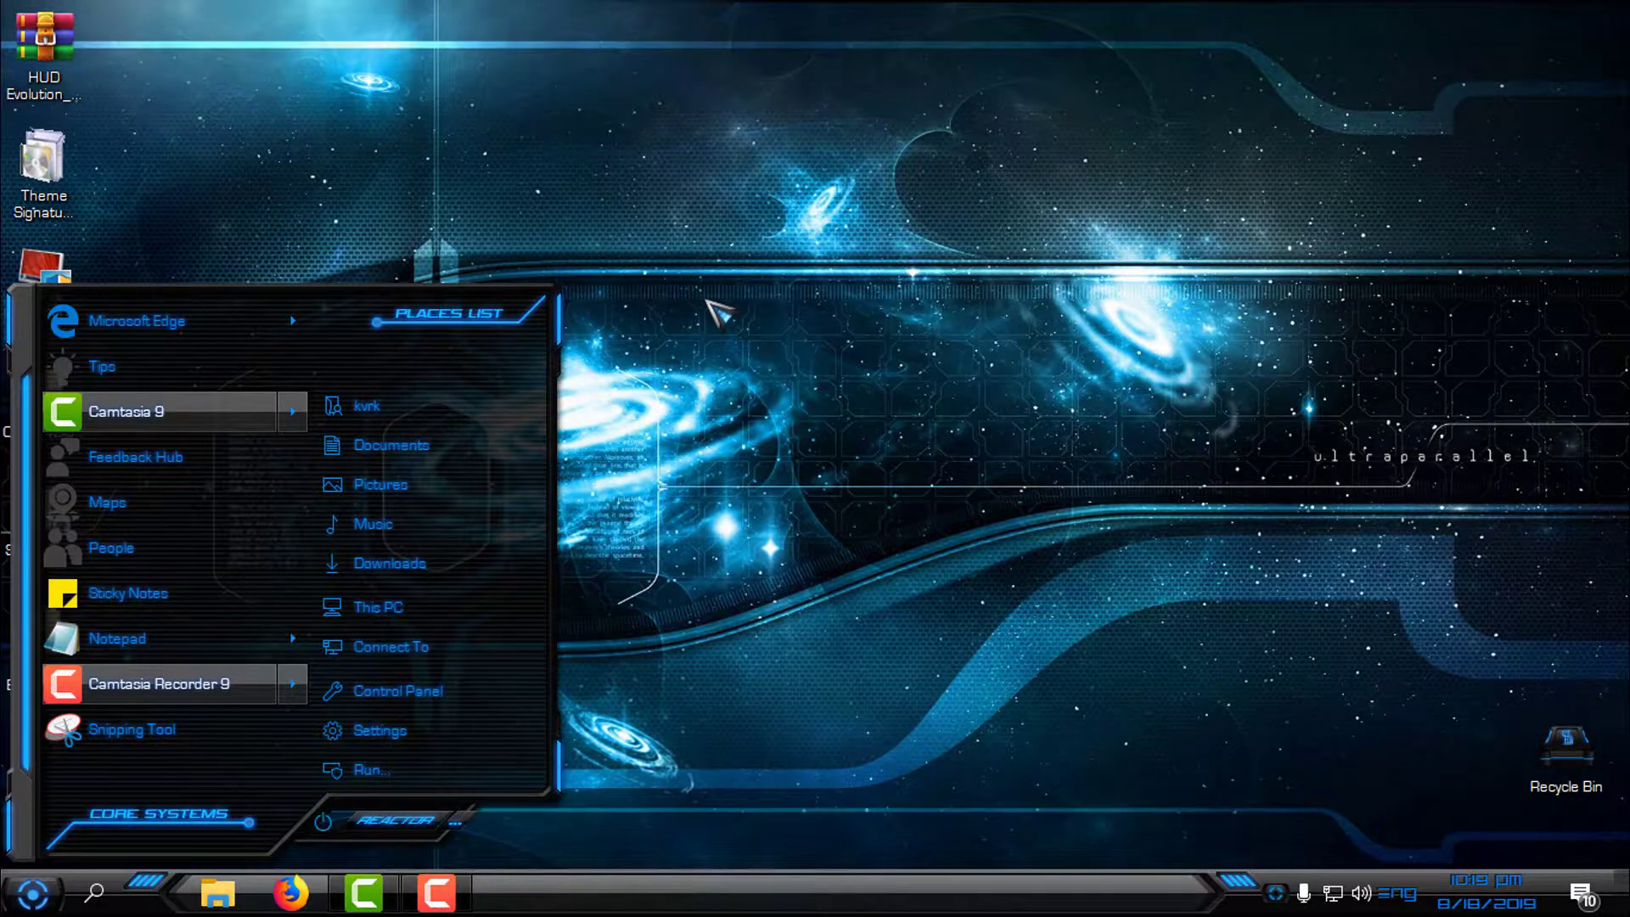
{"action": "key", "text": "Escape"}
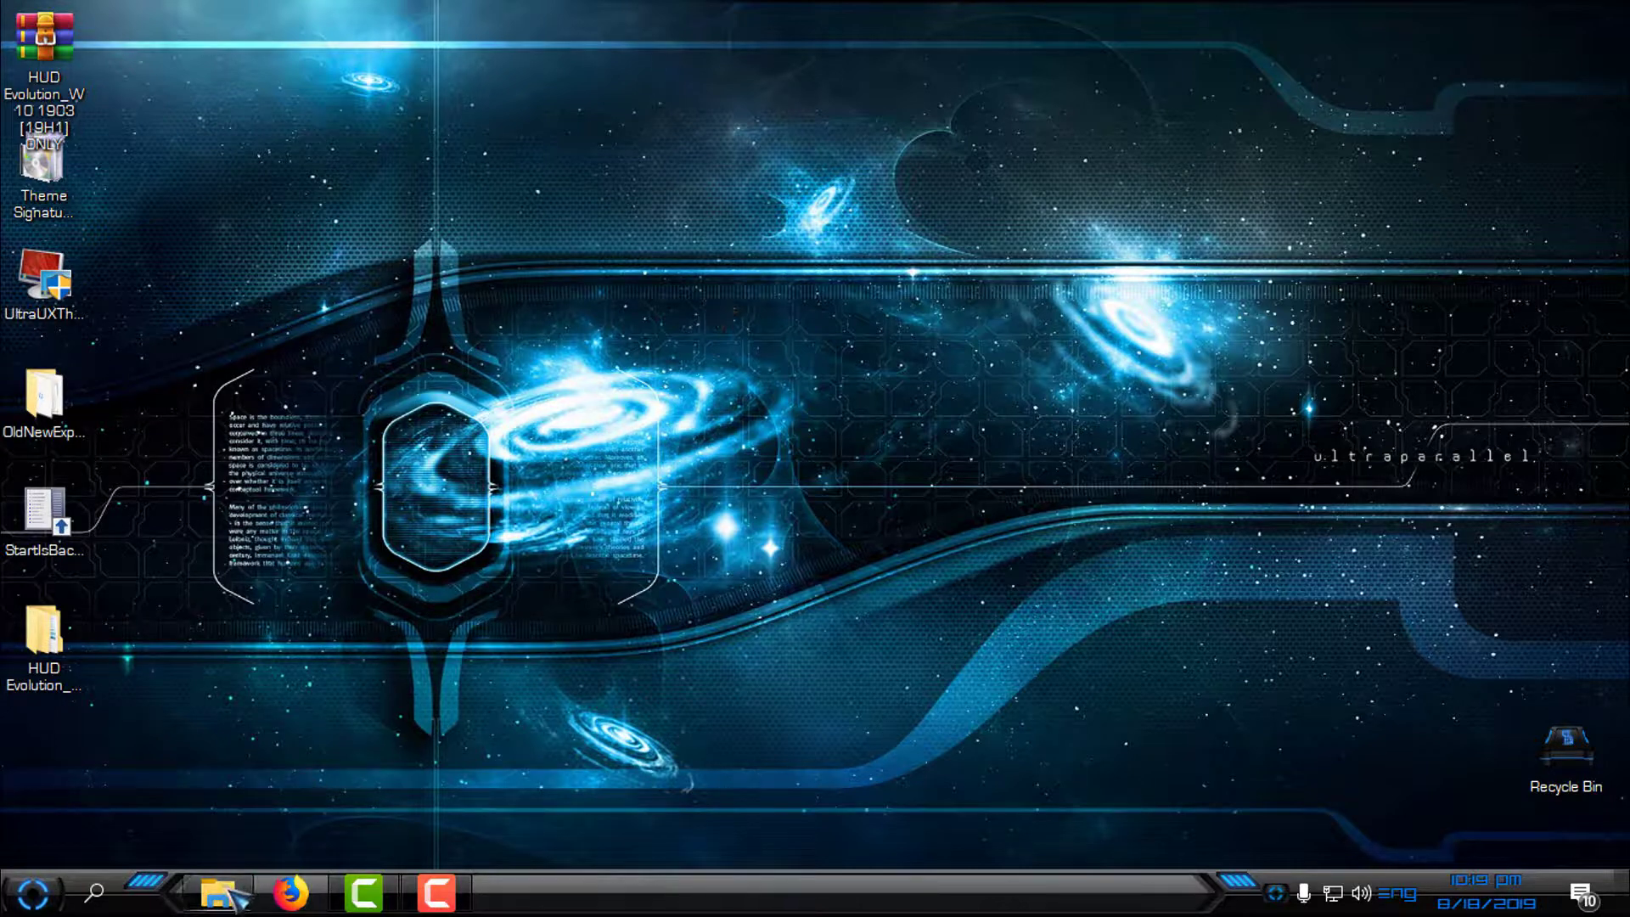
{"action": "left_click", "coordinate": [779, 545]}
{"action": "key", "text": "super+e"}
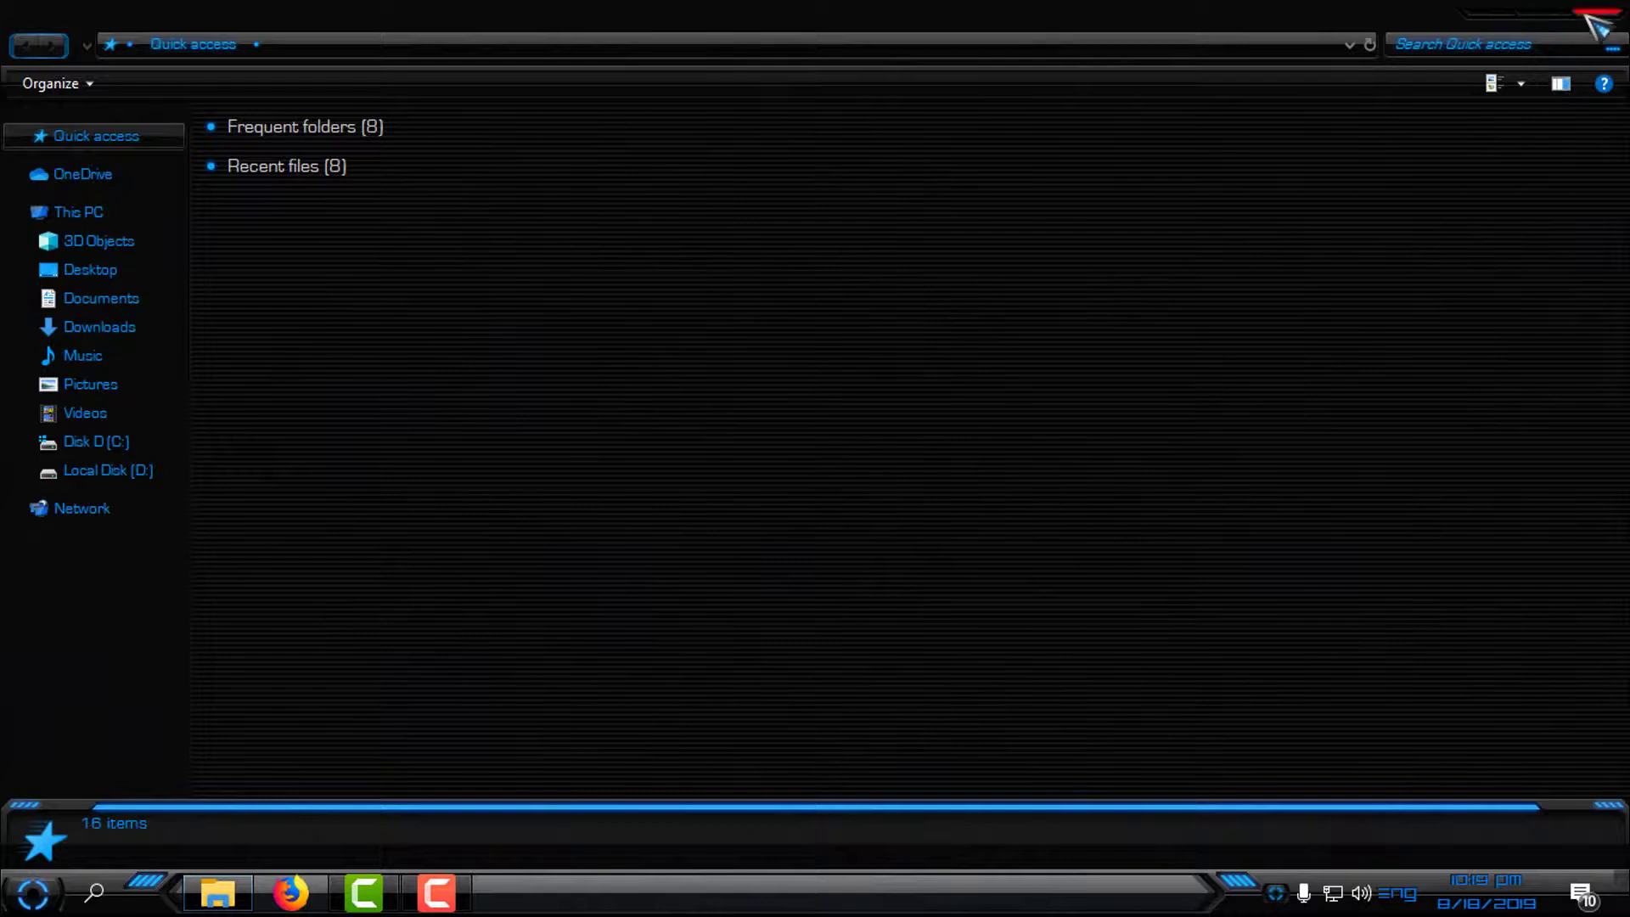
{"action": "left_click", "coordinate": [1598, 12]}
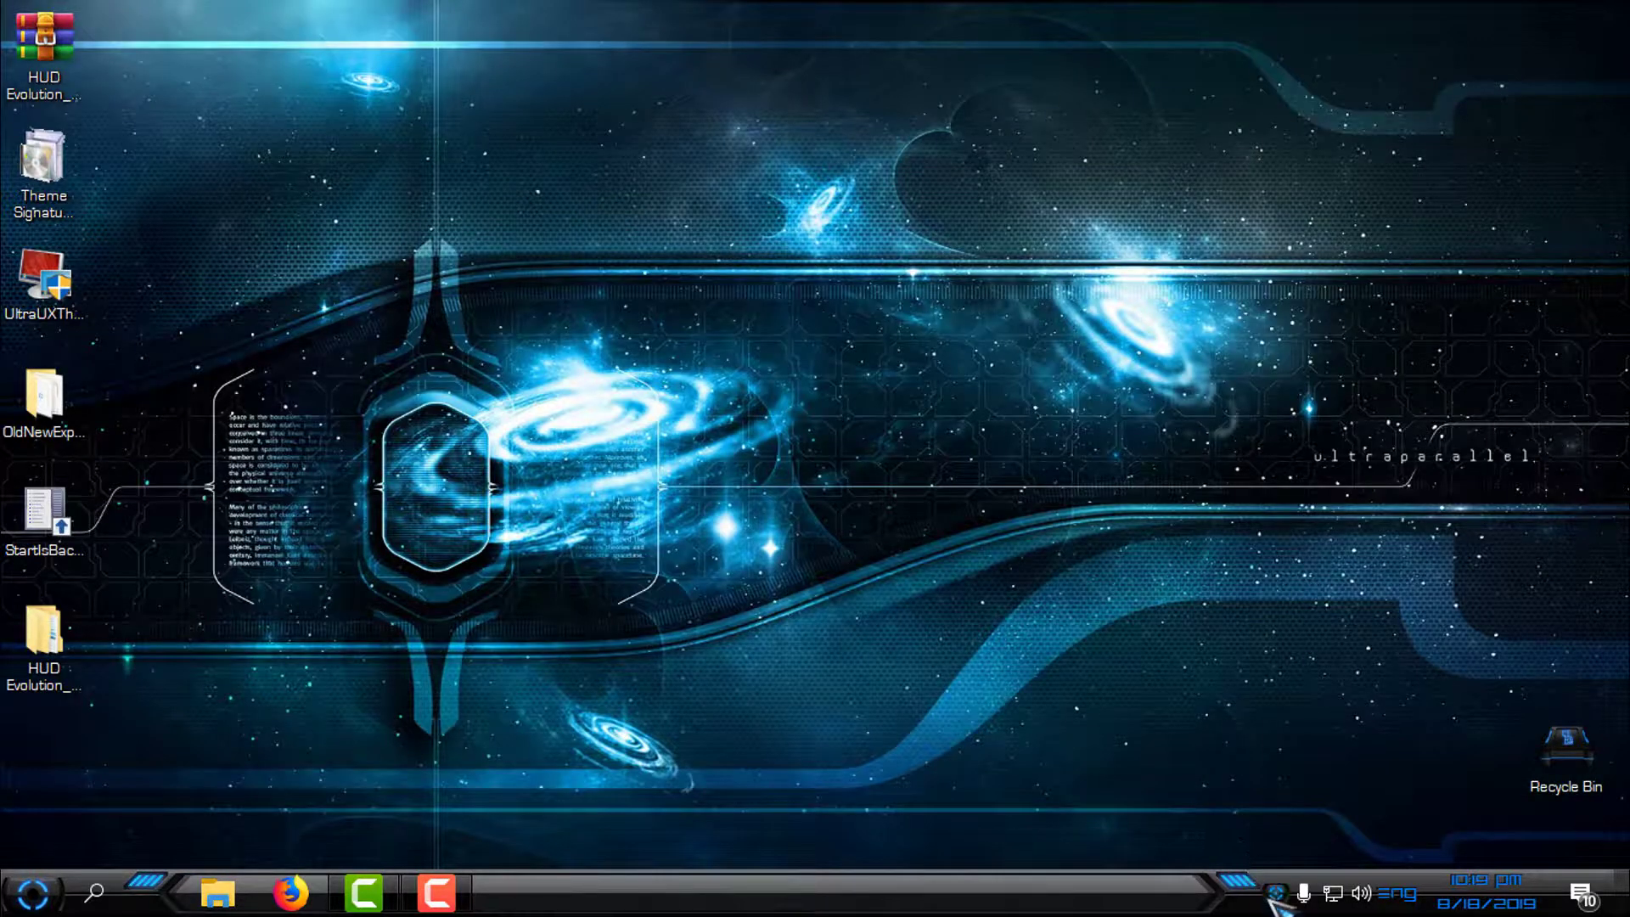
{"action": "right_click", "coordinate": [540, 287]}
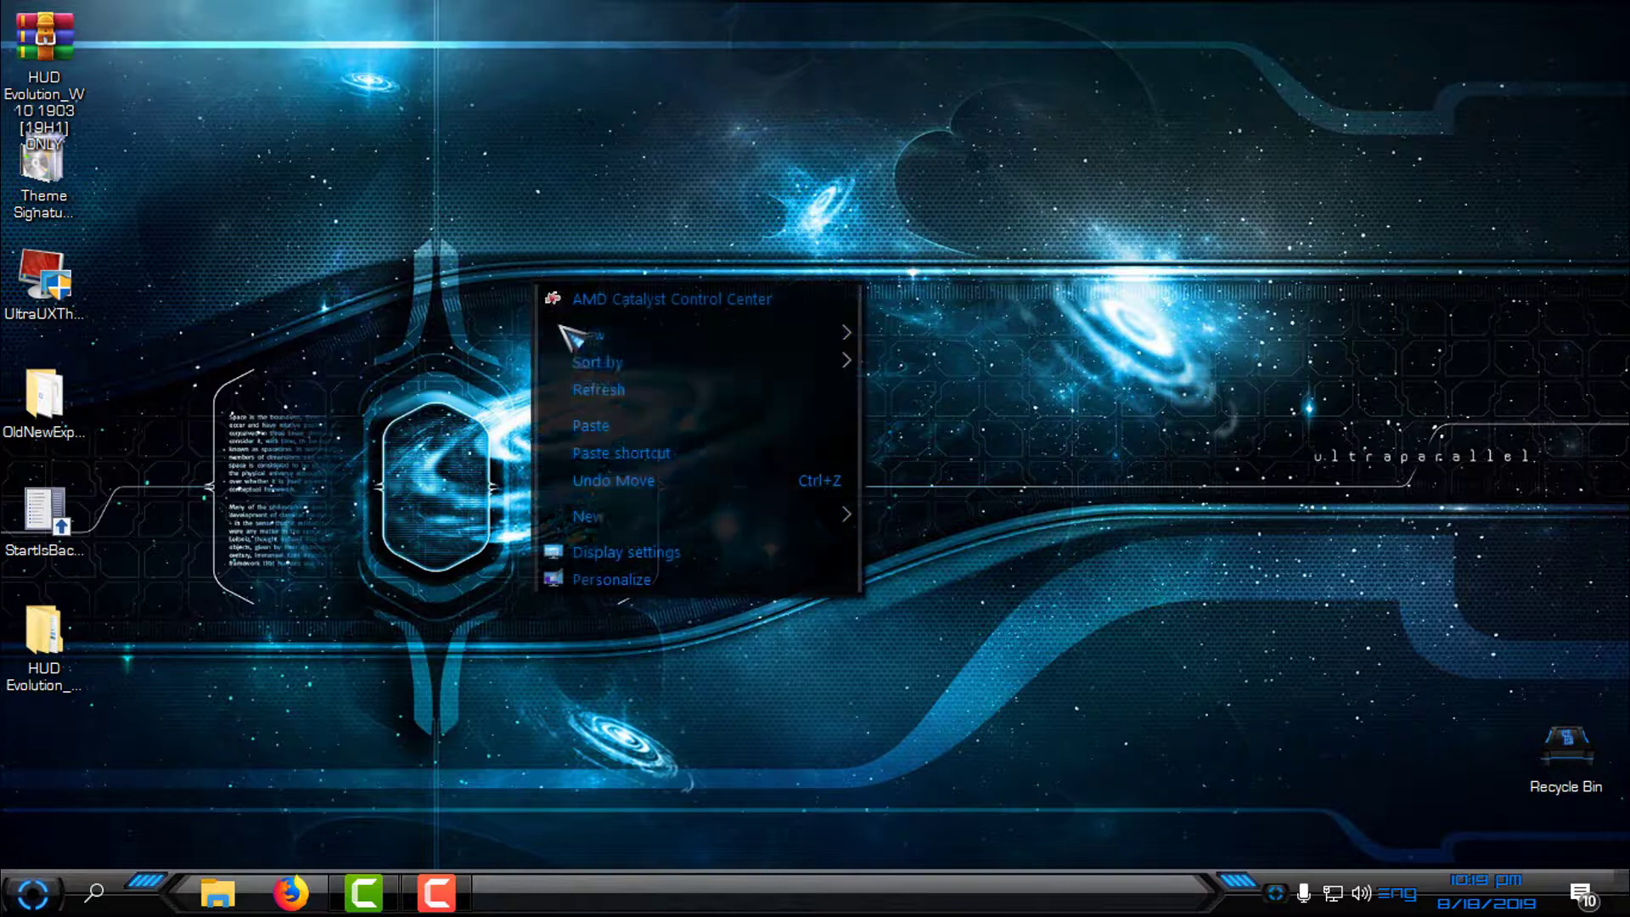
{"action": "left_click", "coordinate": [602, 391]}
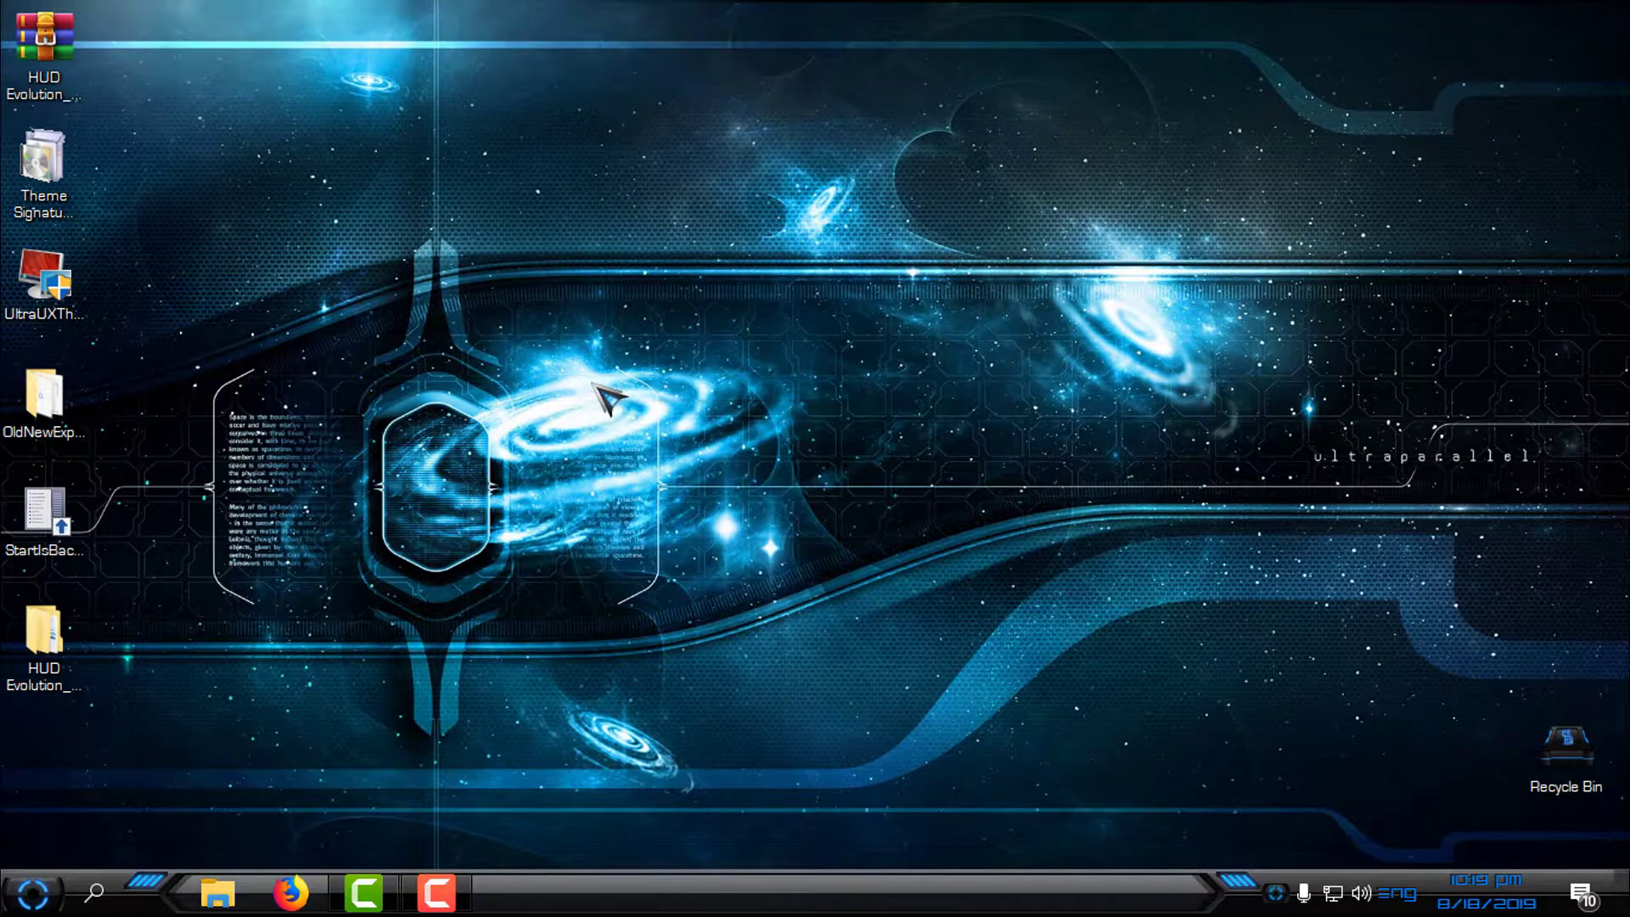
Switch back to the default Windows theme in the Personalization settings and close Settings
{"action": "right_click", "coordinate": [596, 385]}
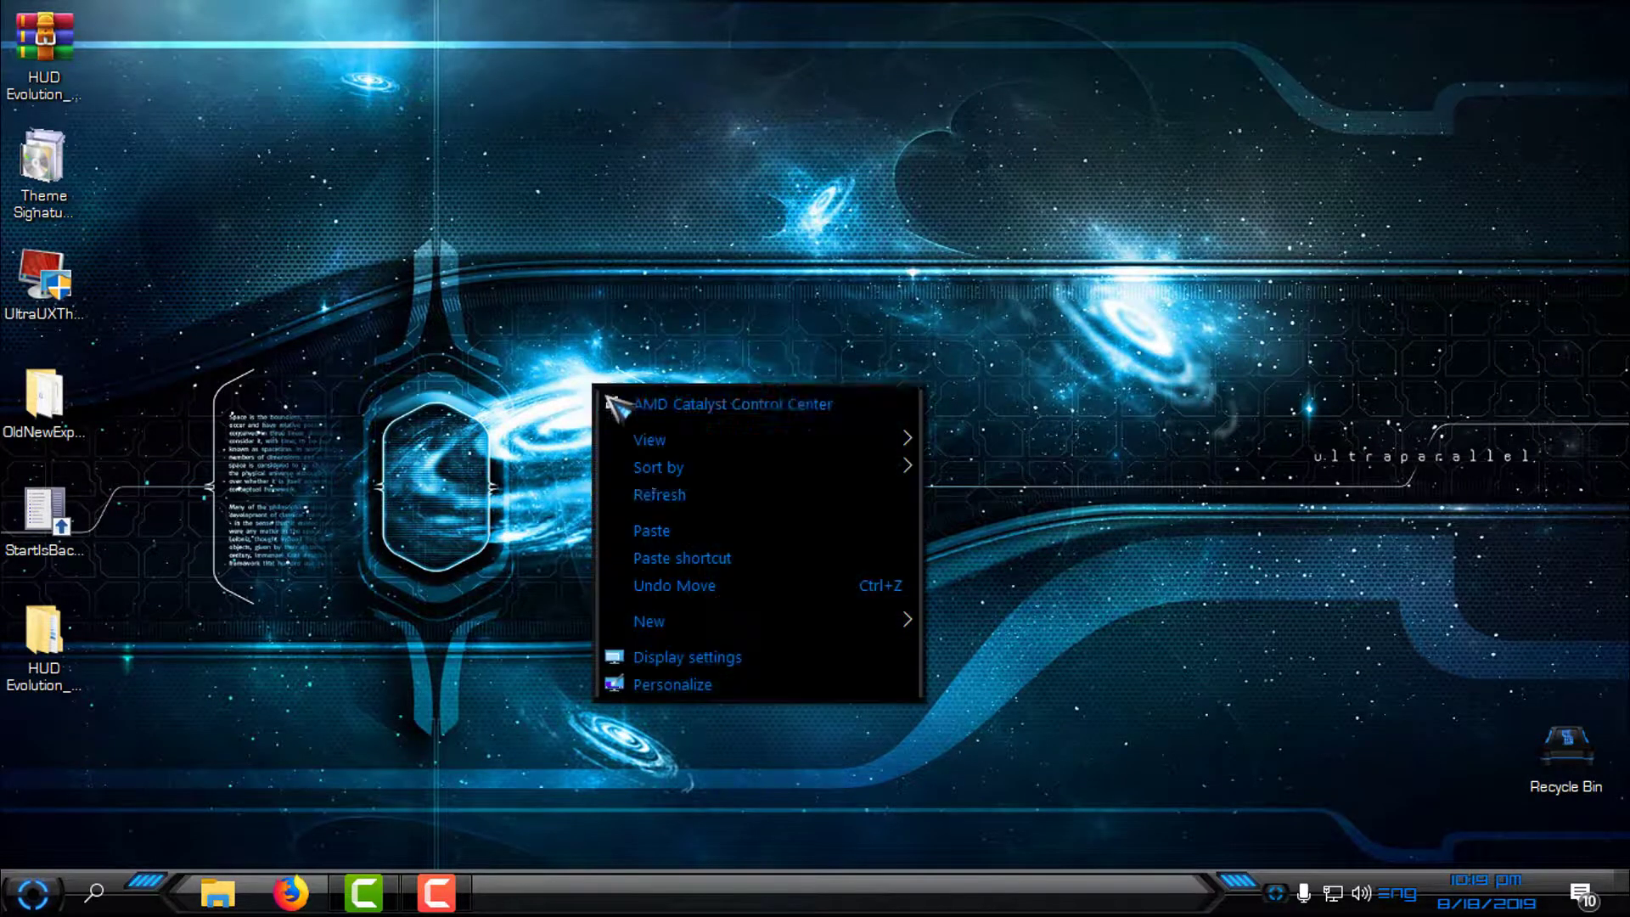
{"action": "left_click", "coordinate": [675, 687]}
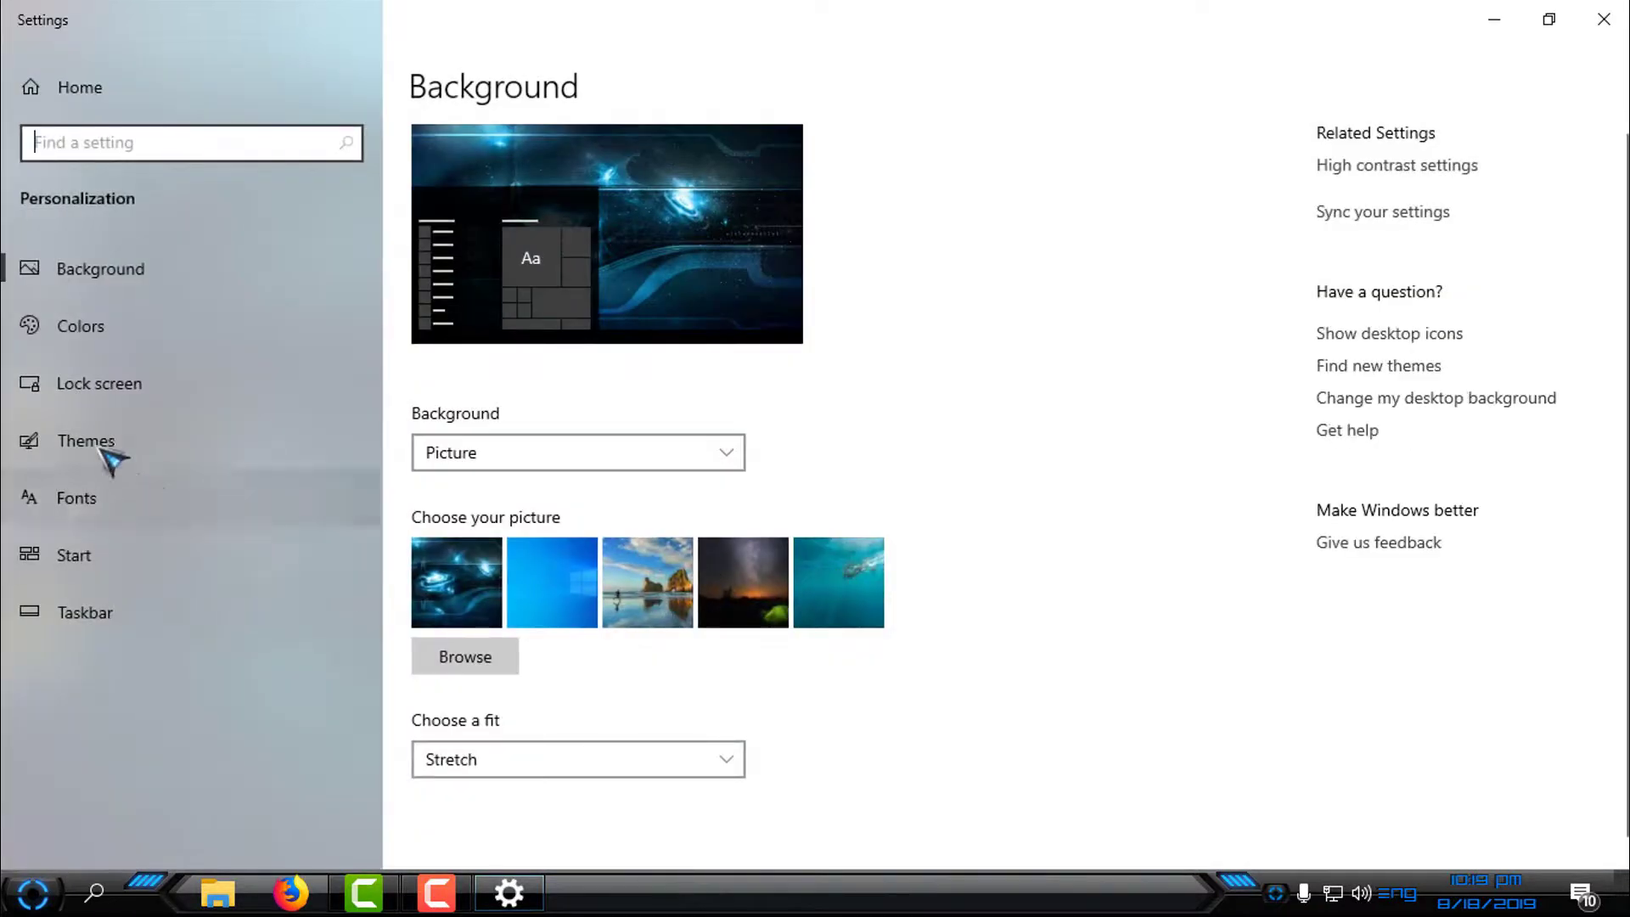
{"action": "left_click", "coordinate": [308, 451]}
{"action": "scroll", "coordinate": [1113, 543], "scroll_direction": "down", "scroll_amount": 4}
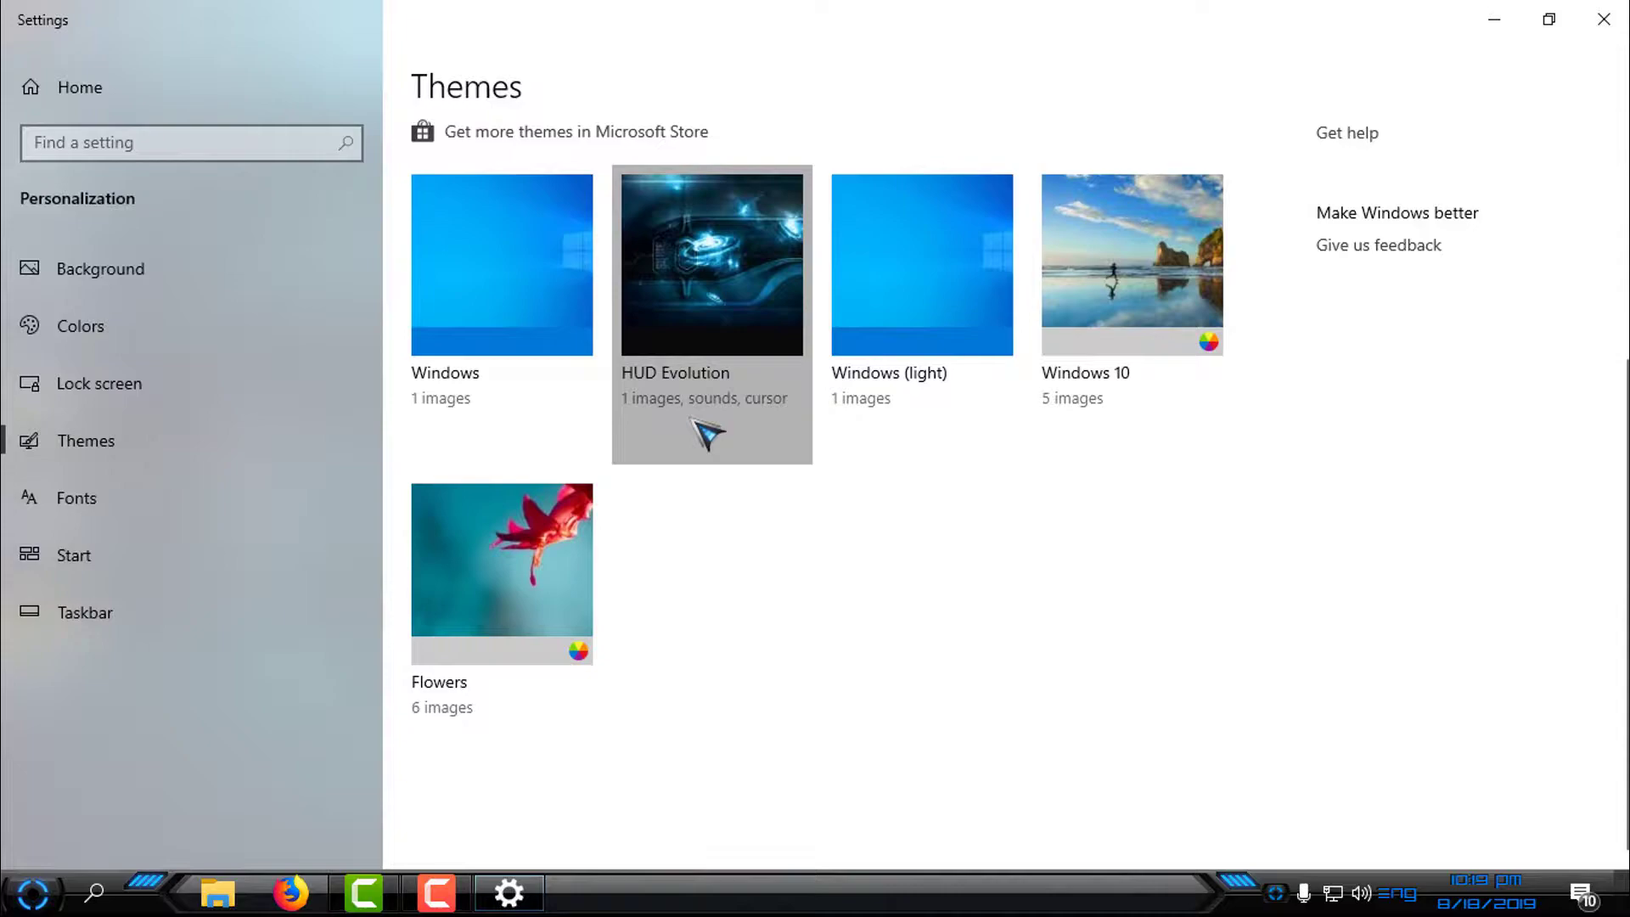
{"action": "left_click", "coordinate": [518, 340]}
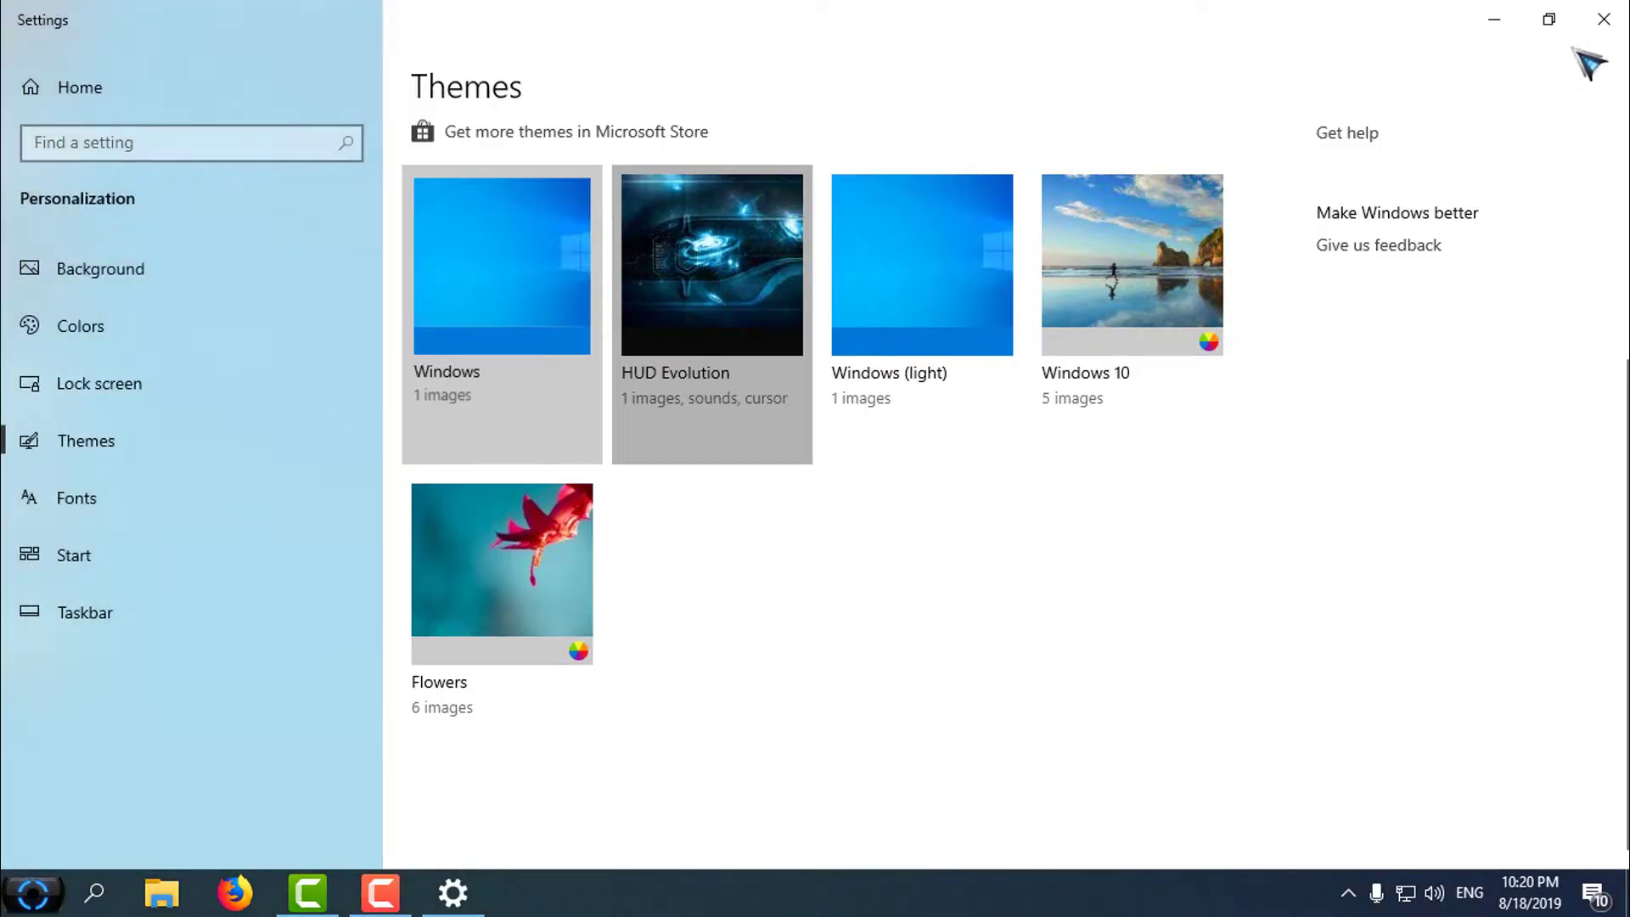
{"action": "left_click", "coordinate": [1604, 19]}
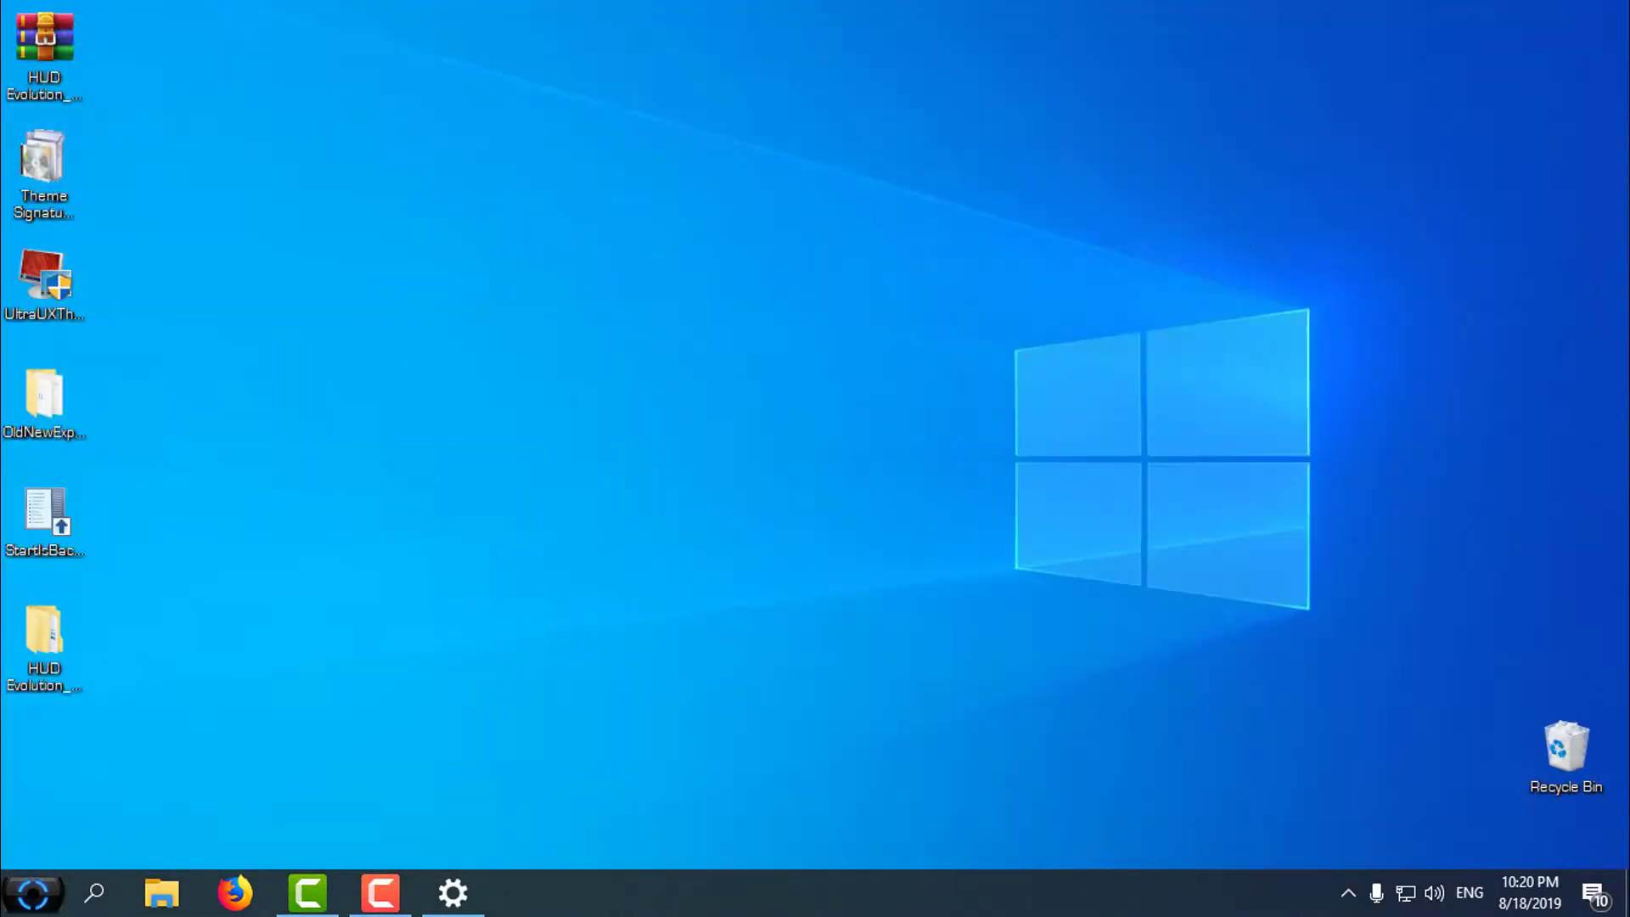
Apply the Plain8 Start menu style with the Windows 10 button in StartIsBack's Appearance settings and check the Start menu
{"action": "left_click", "coordinate": [34, 893]}
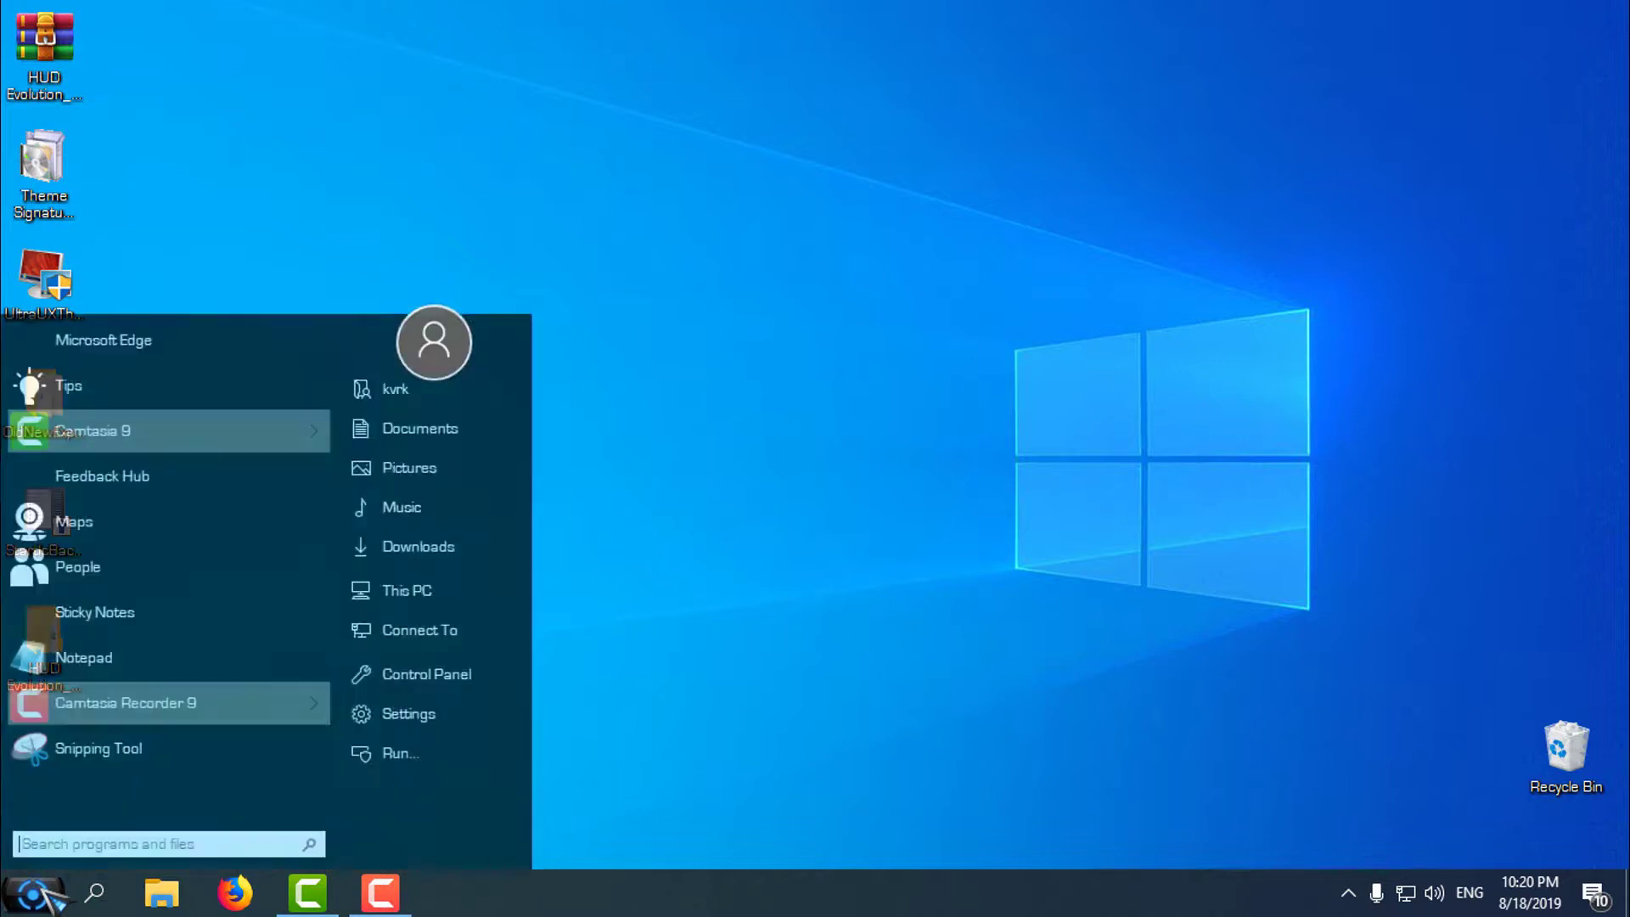
{"action": "right_click", "coordinate": [488, 366]}
{"action": "left_click", "coordinate": [538, 382]}
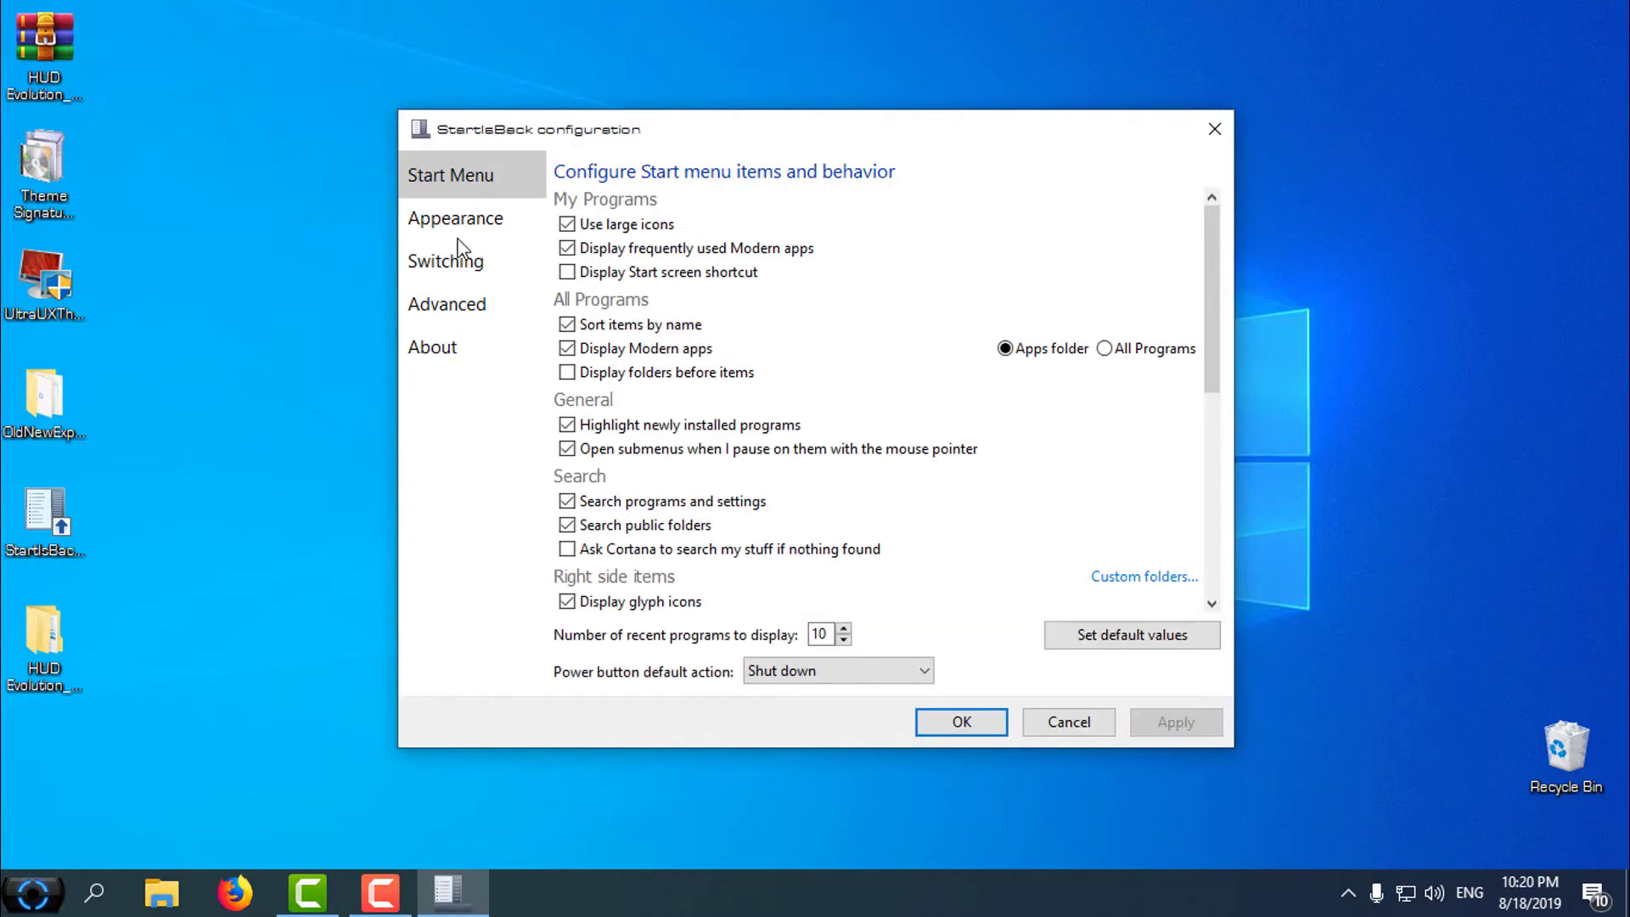
{"action": "left_click", "coordinate": [441, 223]}
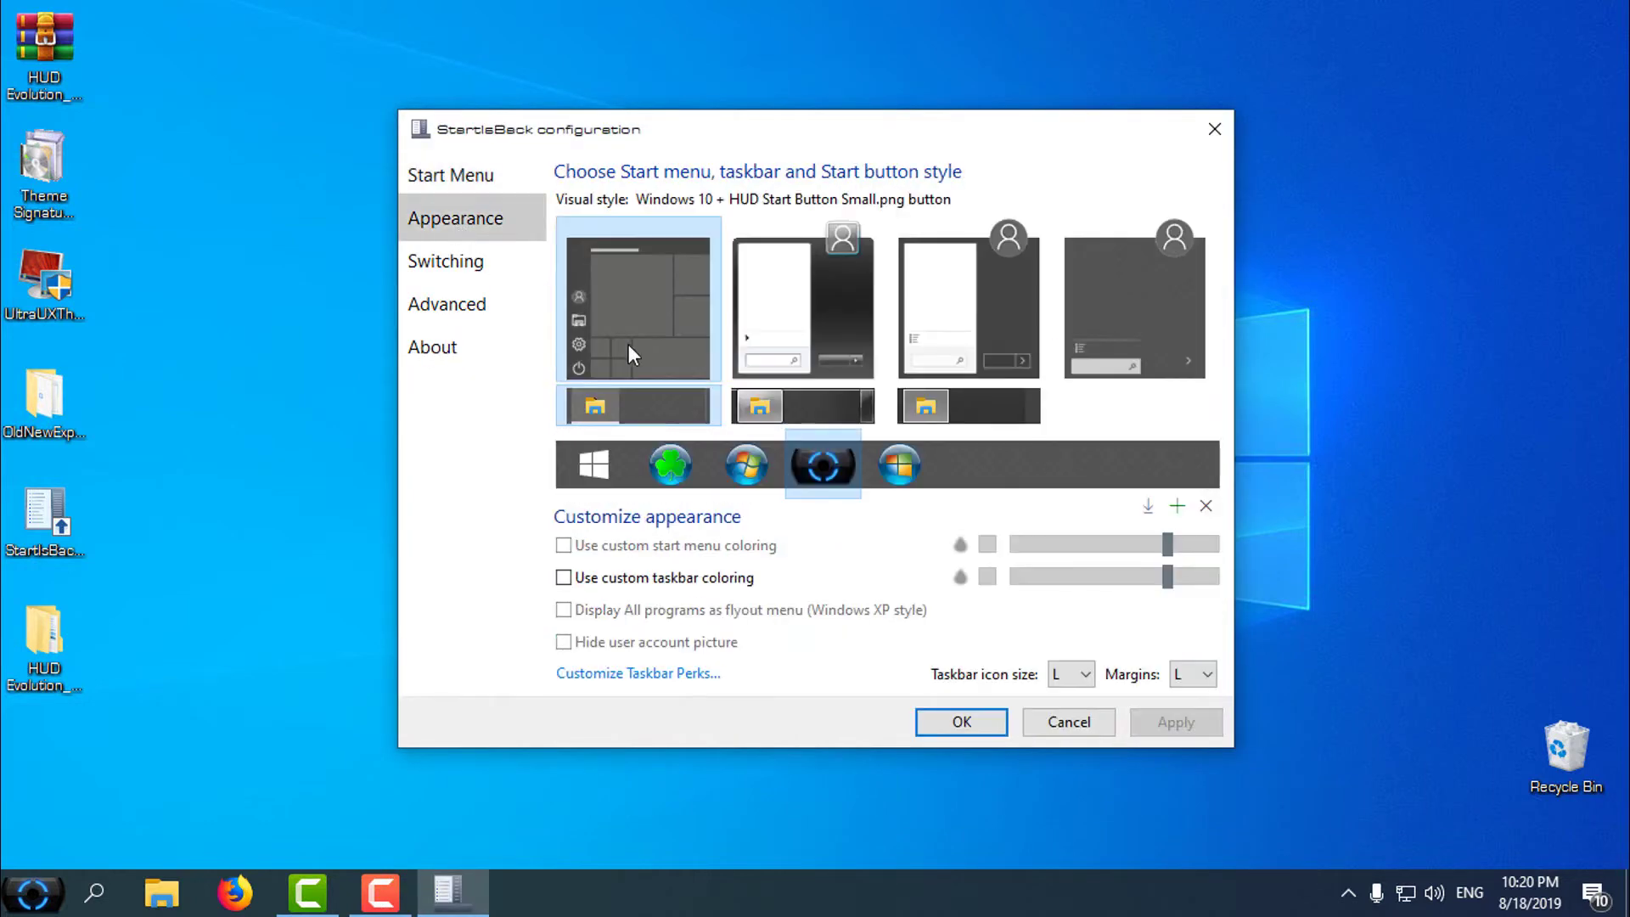
{"action": "left_click", "coordinate": [1002, 320]}
{"action": "left_click", "coordinate": [961, 737]}
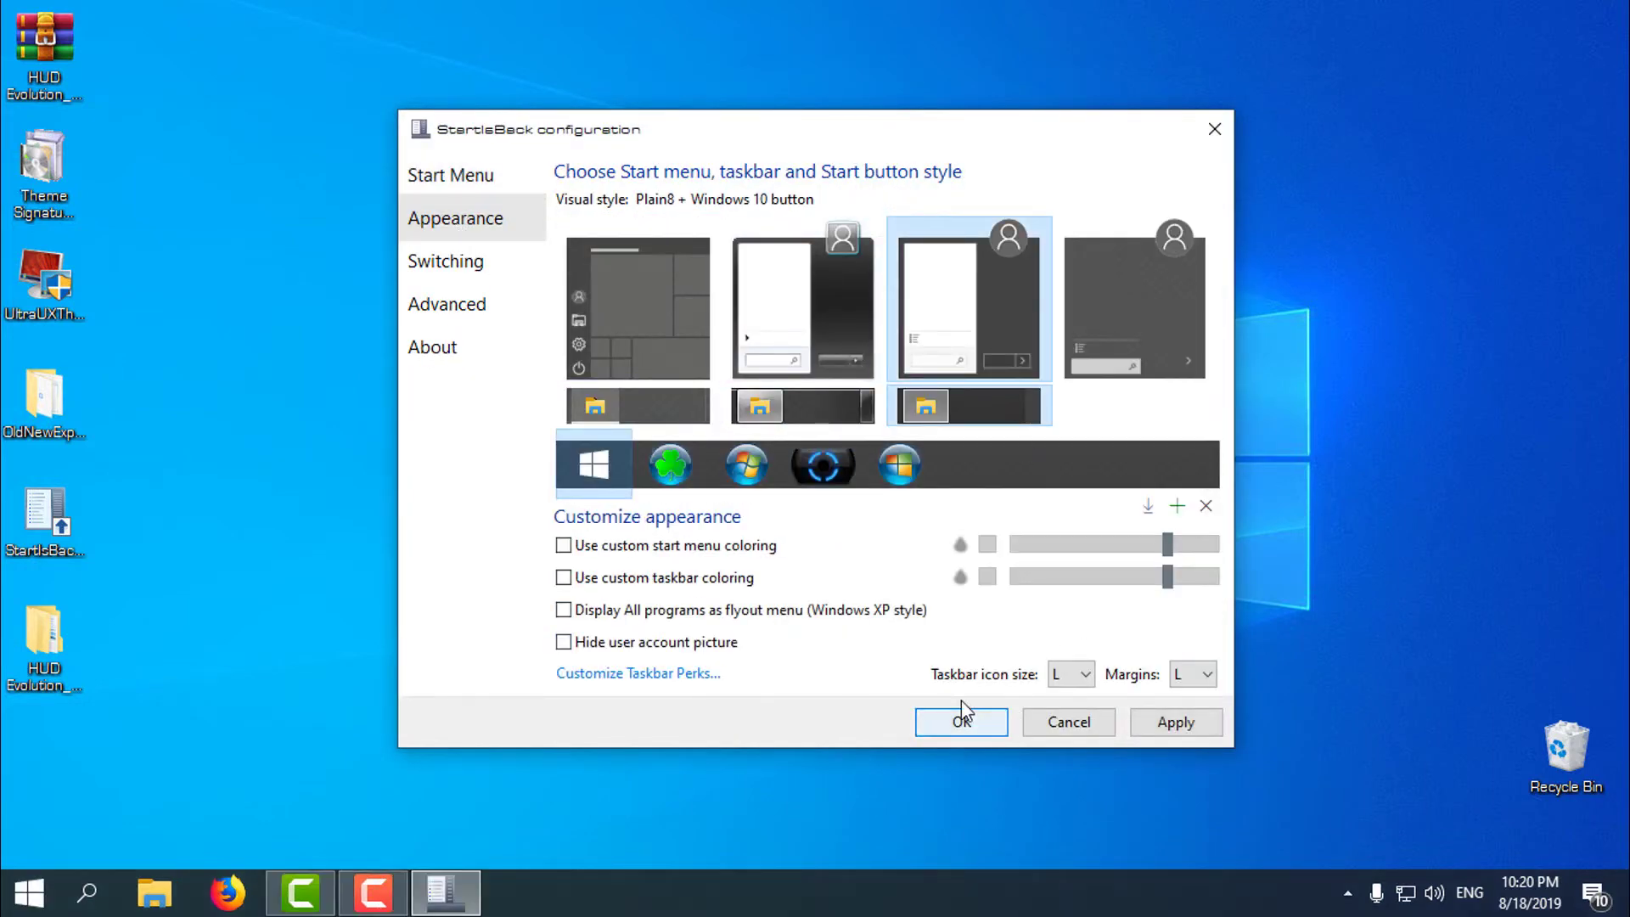
{"action": "left_click", "coordinate": [12, 910]}
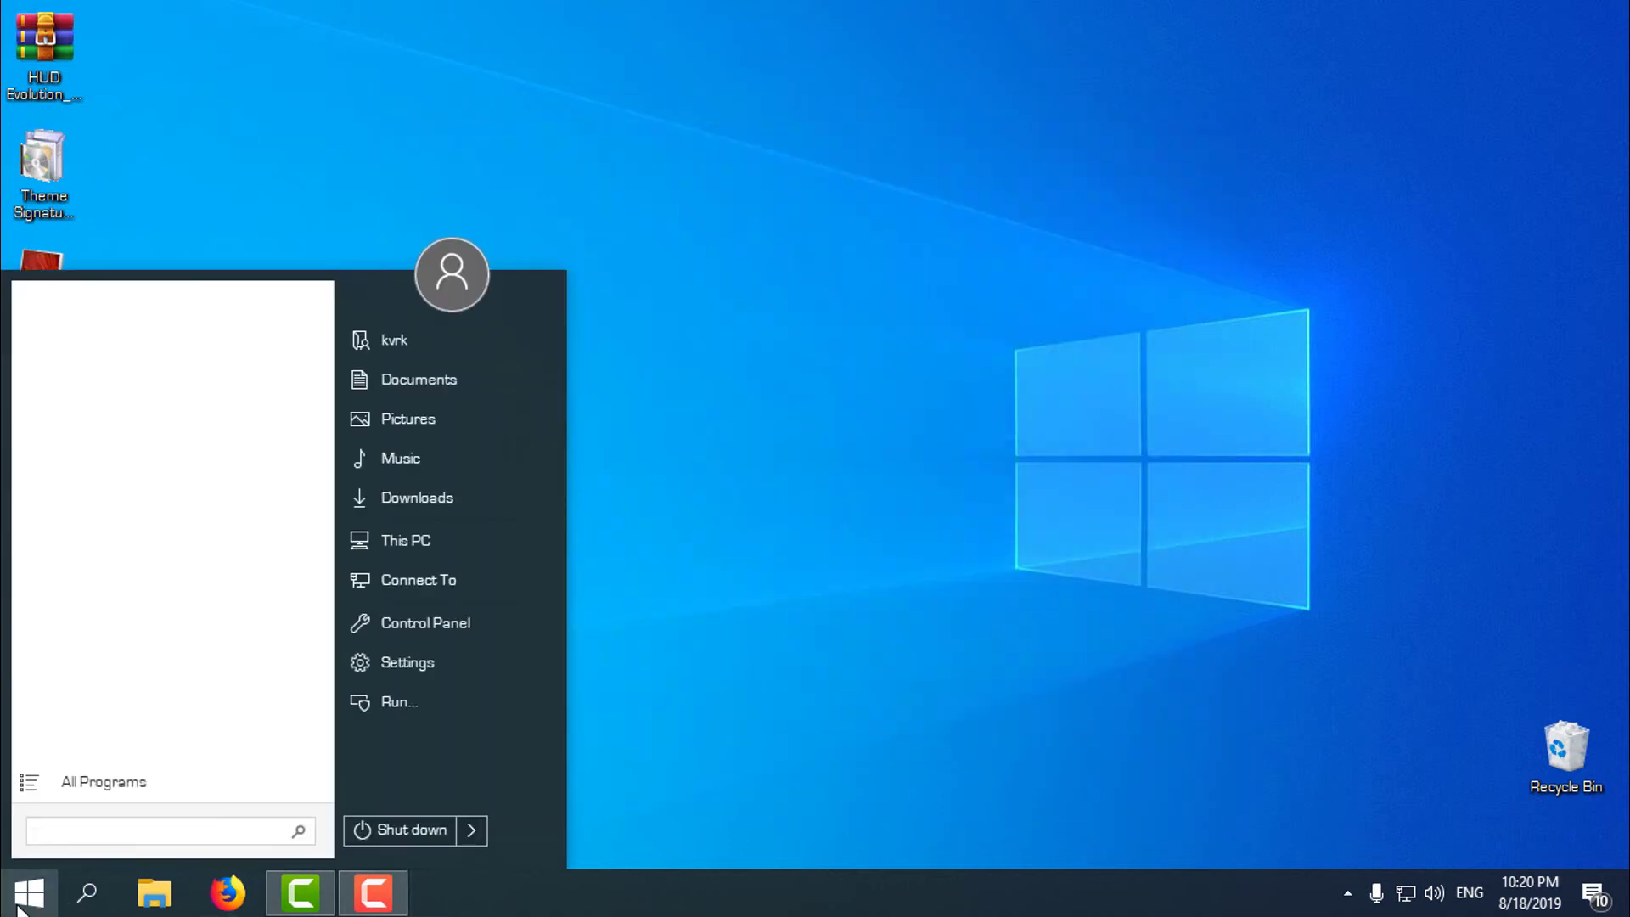